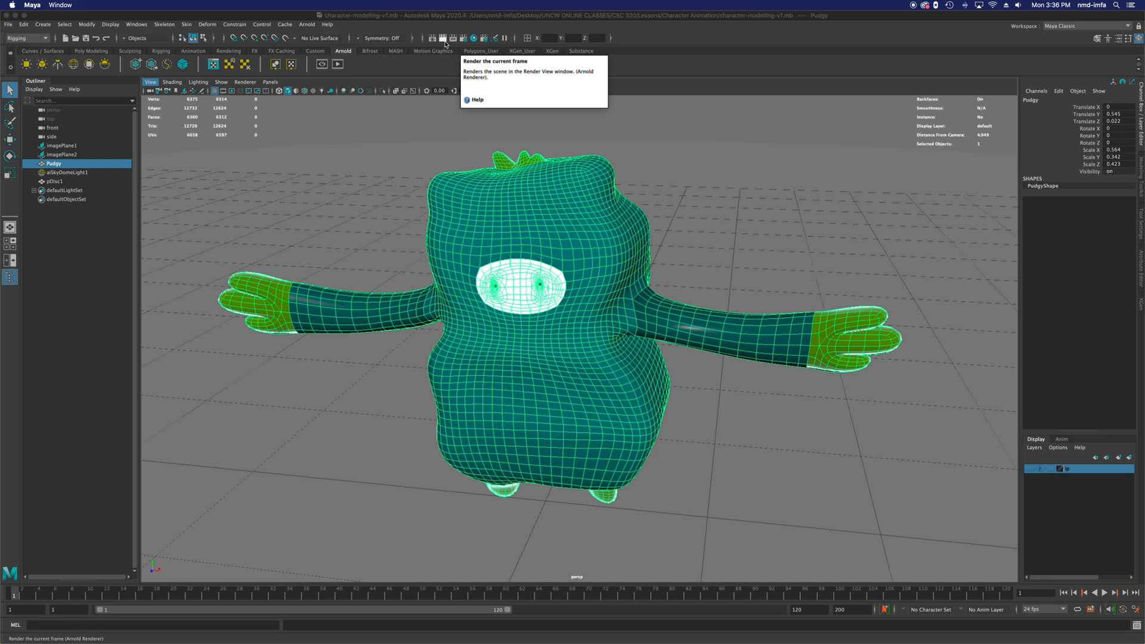
Switch to the UV Editing workspace with the Pudgy character selected.
{"action": "left_click_drag", "start_coordinate": [569, 419], "coordinate": [557, 382], "text": "alt"}
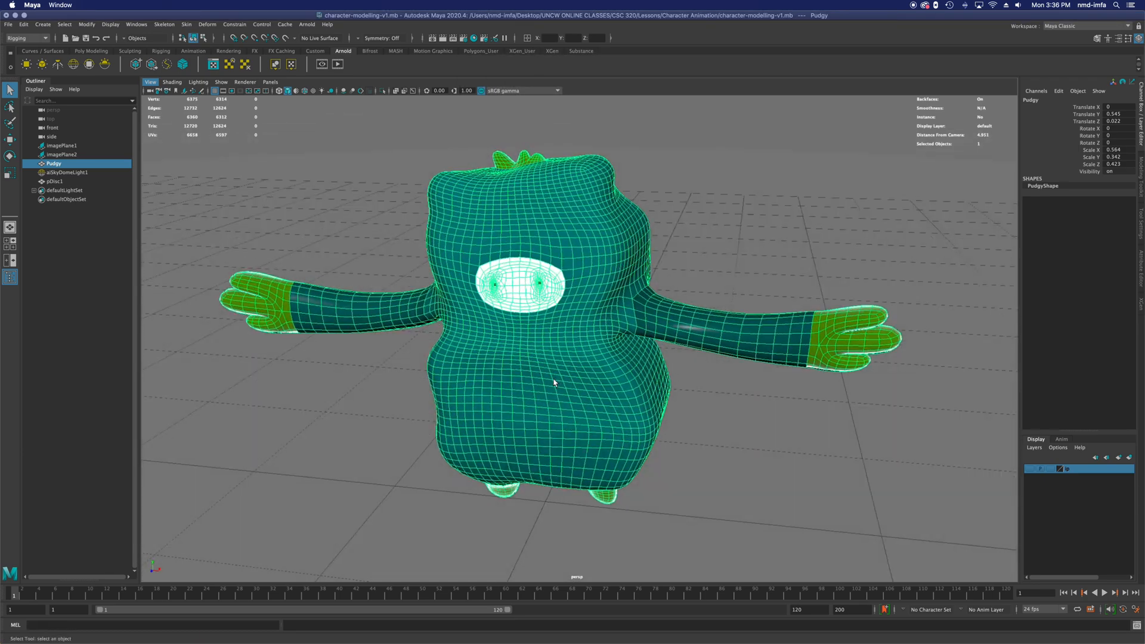
{"action": "left_click", "coordinate": [1072, 26]}
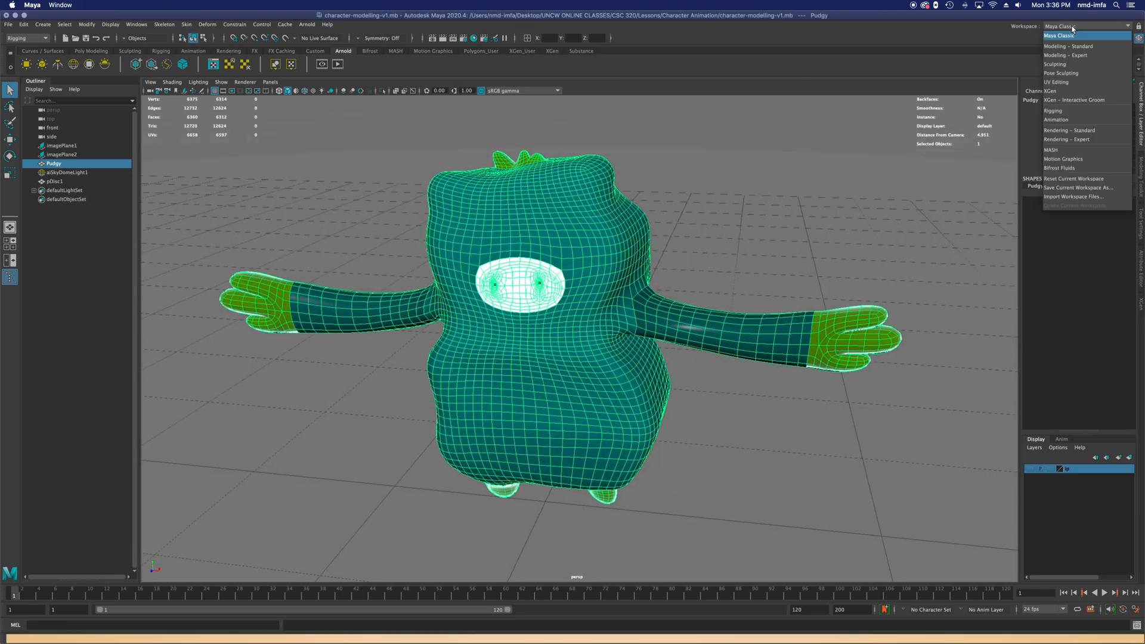
{"action": "left_click", "coordinate": [1071, 77]}
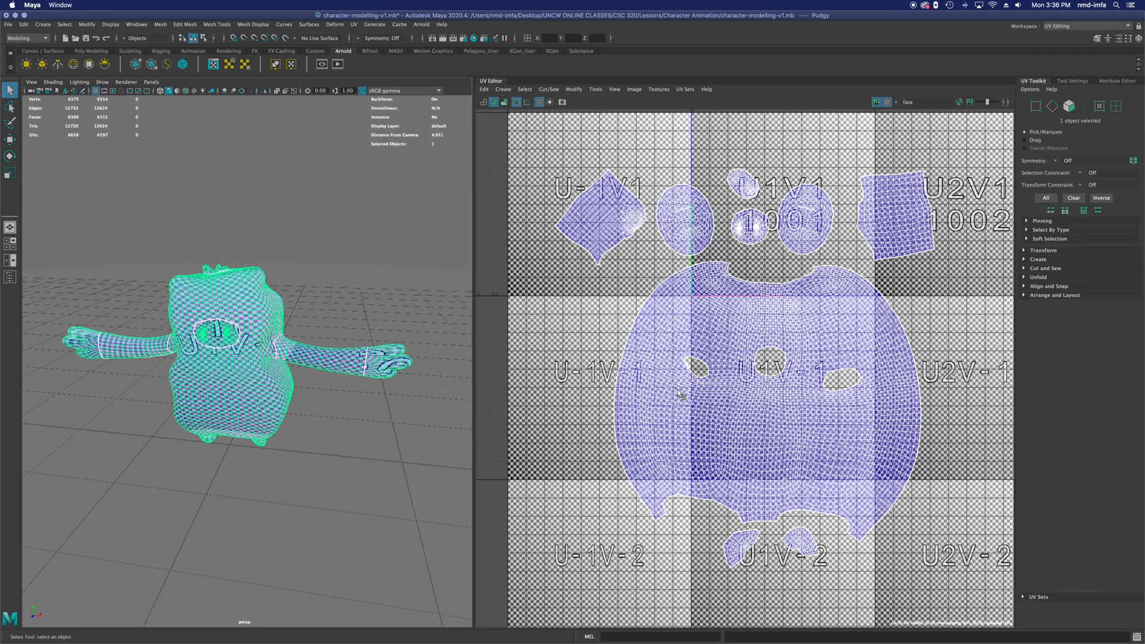
Inspect the character's UV shells one by one in UV shell selection mode, covering the body, arms, face, hands, feet and hair.
{"action": "left_click", "coordinate": [1116, 105]}
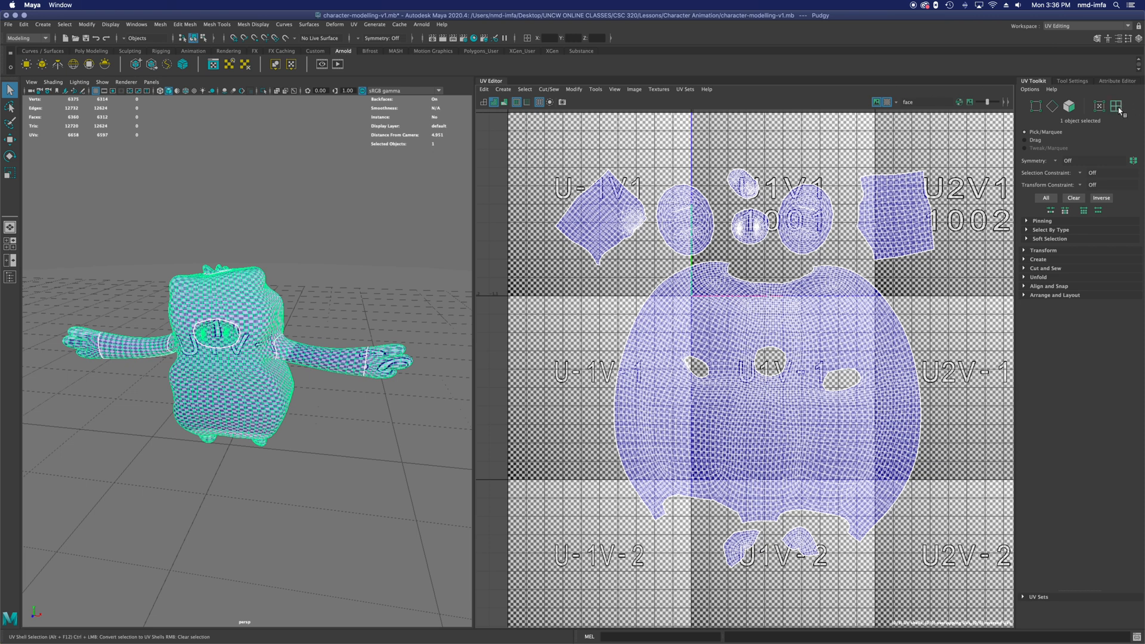
{"action": "left_click", "coordinate": [856, 310]}
{"action": "left_click", "coordinate": [809, 227]}
{"action": "left_click", "coordinate": [685, 221]}
{"action": "left_click", "coordinate": [930, 236]}
{"action": "left_click", "coordinate": [750, 227]}
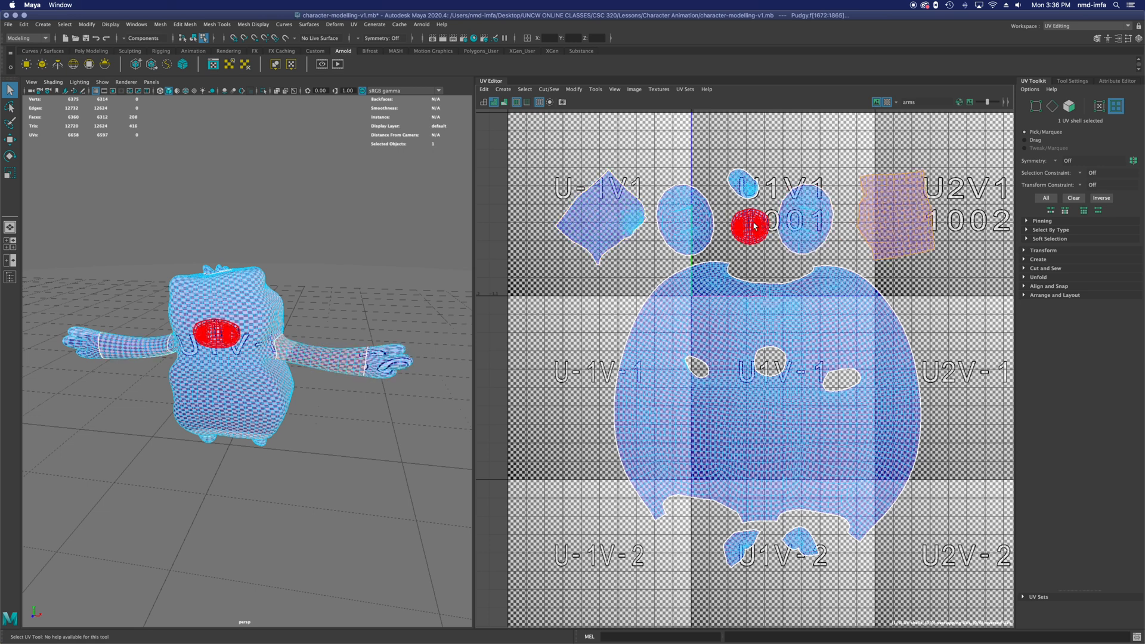
{"action": "left_click", "coordinate": [753, 226]}
{"action": "left_click", "coordinate": [741, 184]}
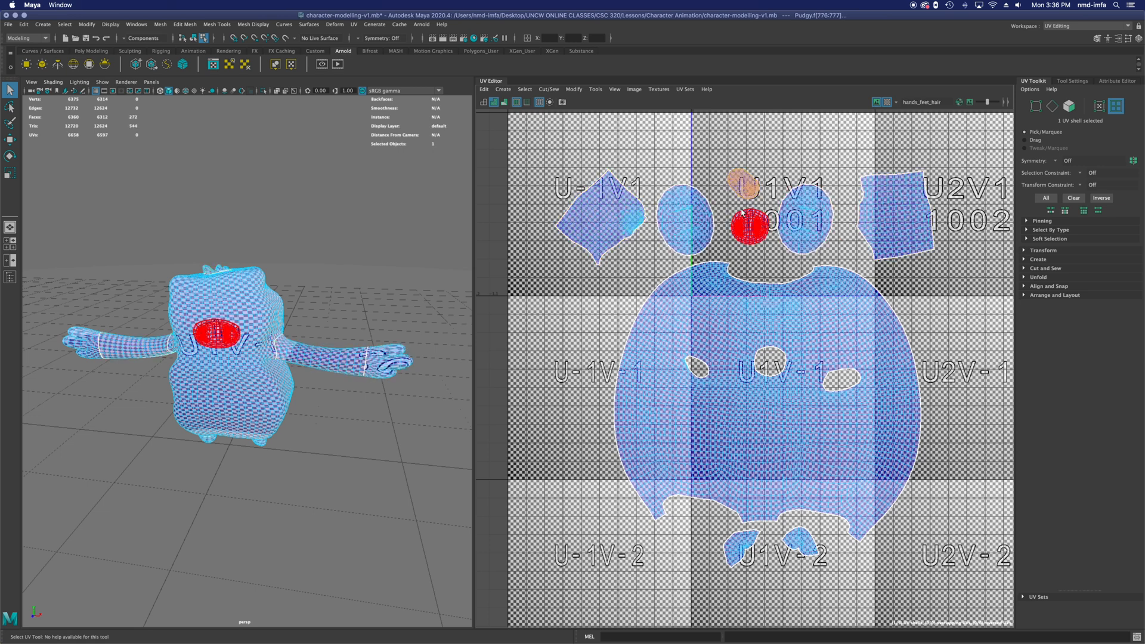
{"action": "left_click", "coordinate": [741, 543]}
{"action": "left_click", "coordinate": [800, 540]}
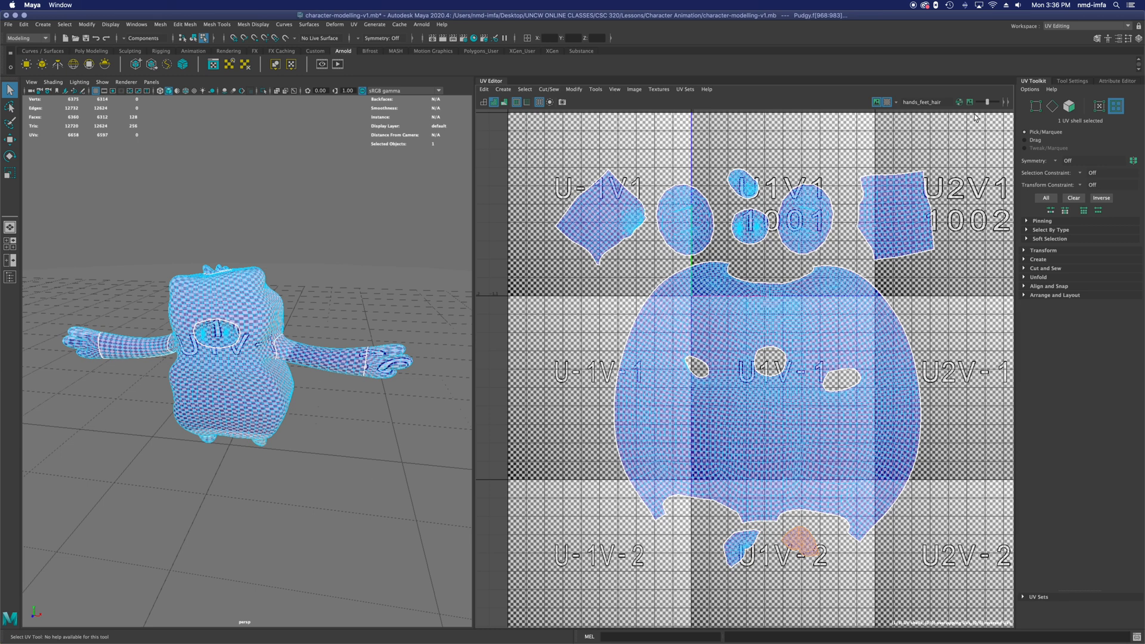
{"action": "left_click", "coordinate": [1121, 105]}
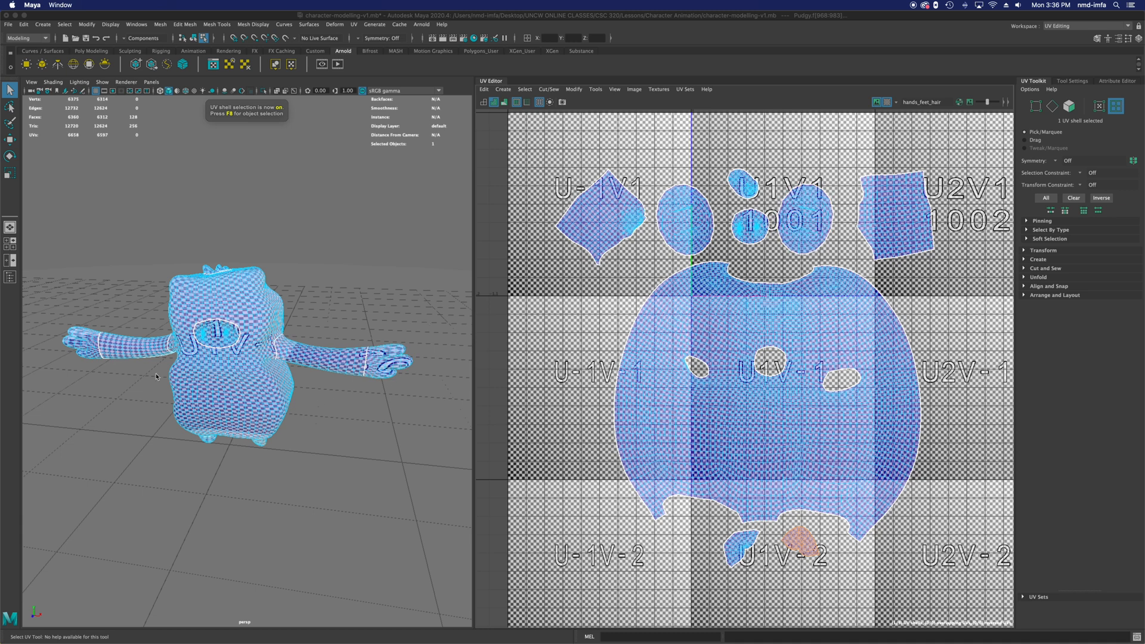
Show the mesh's attributes and return to the Maya Classic workspace.
{"action": "left_click", "coordinate": [1108, 82]}
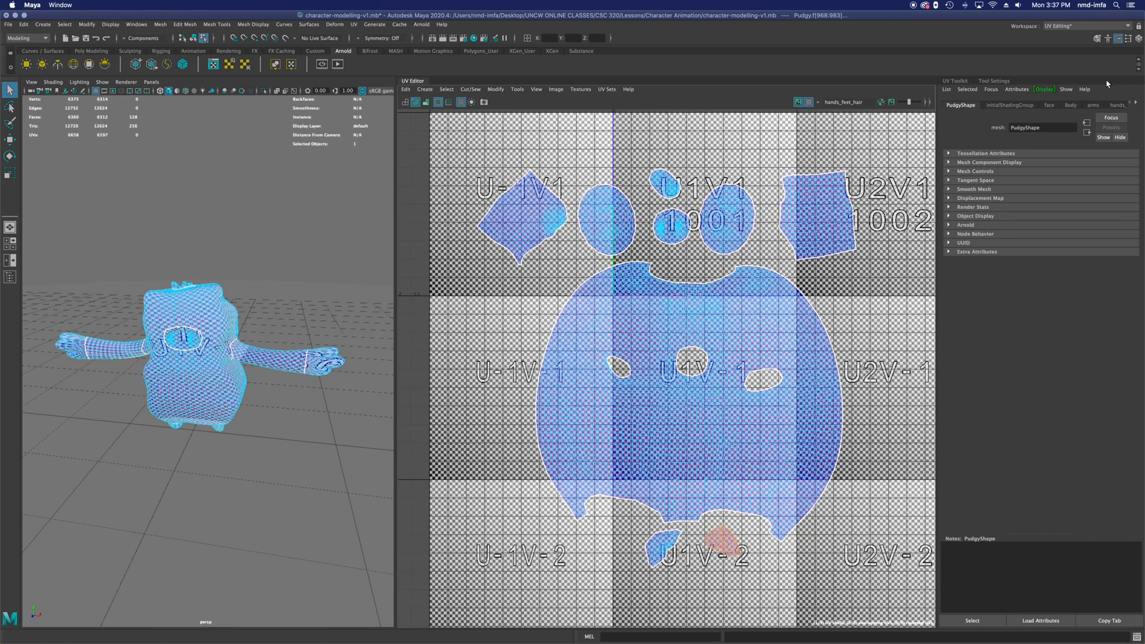
{"action": "left_click", "coordinate": [1127, 26]}
{"action": "left_click", "coordinate": [1060, 36]}
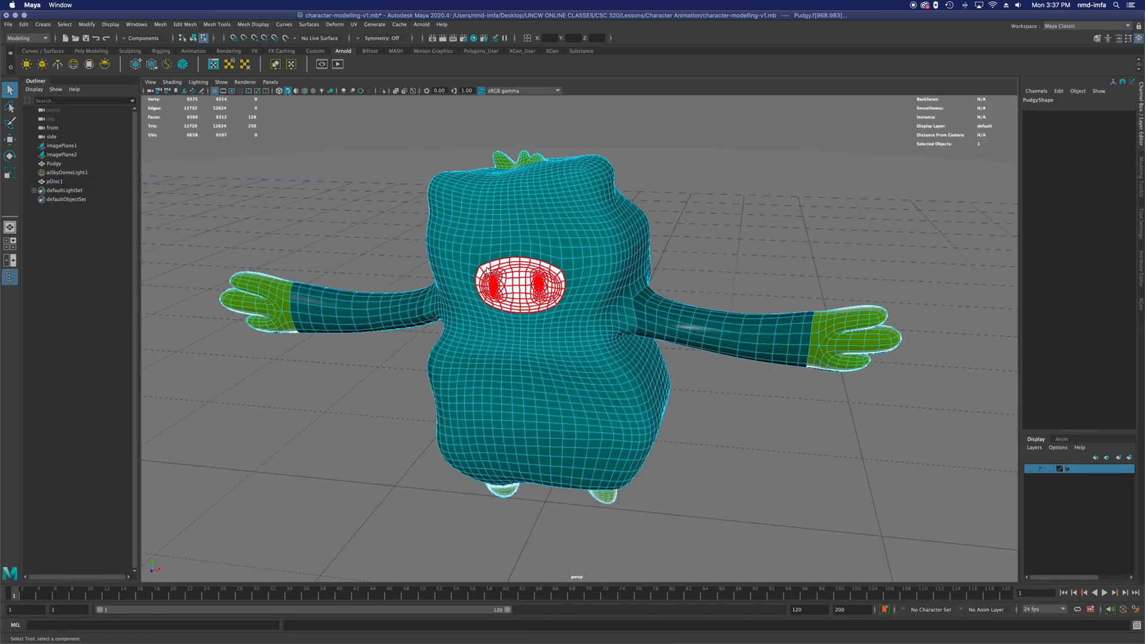
Inspect the UV shells directly on the model by picking the arms, hand, hair, foot and body in the perspective view.
{"action": "right_click_drag", "start_coordinate": [560, 385], "coordinate": [592, 416]}
{"action": "left_click", "coordinate": [352, 322]}
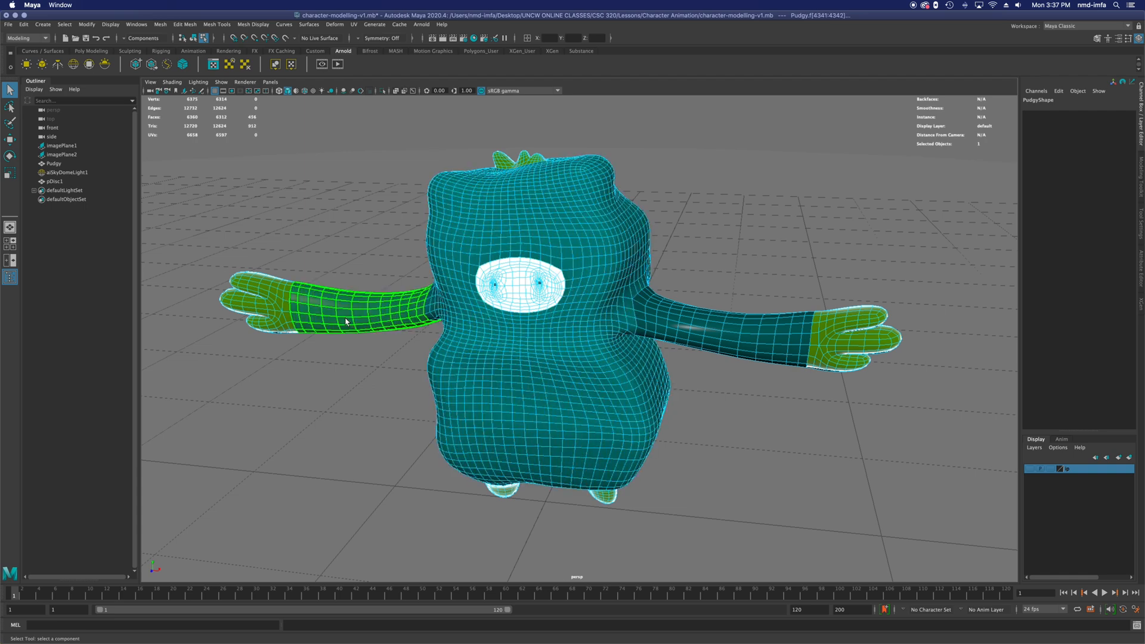
{"action": "left_click", "coordinate": [762, 329]}
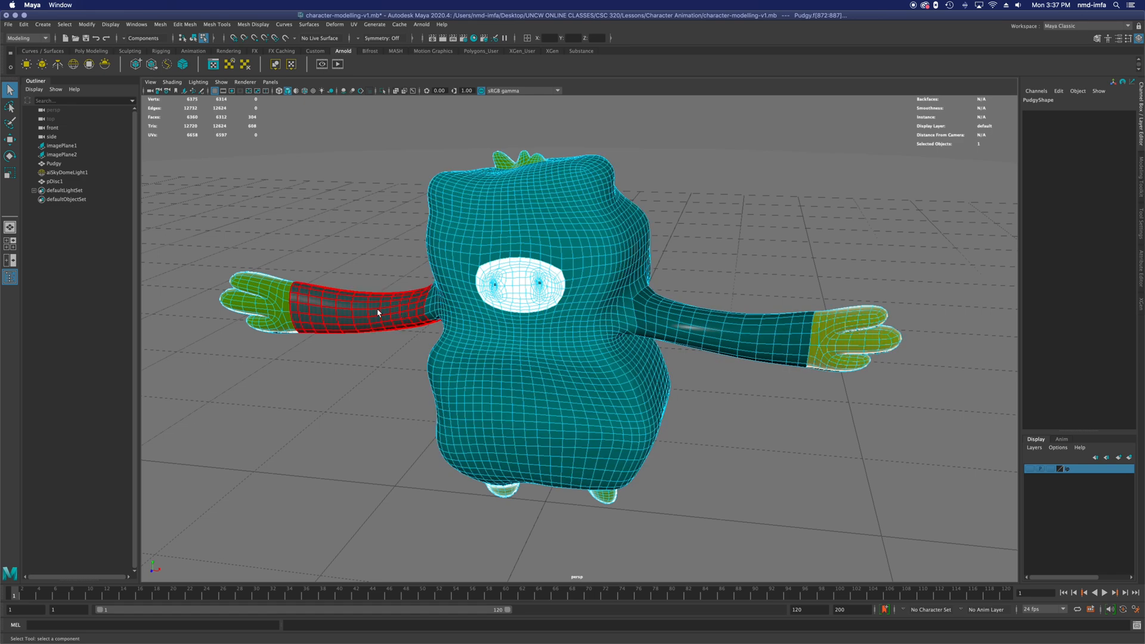
{"action": "left_click", "coordinate": [297, 311]}
{"action": "left_click", "coordinate": [248, 301]}
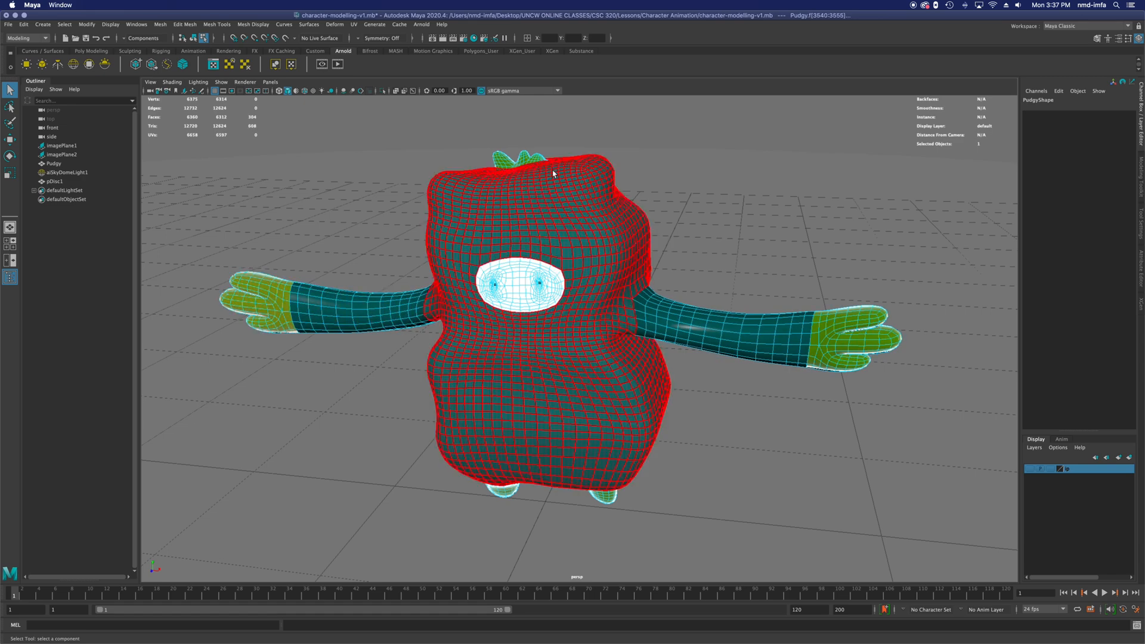
{"action": "left_click", "coordinate": [528, 161]}
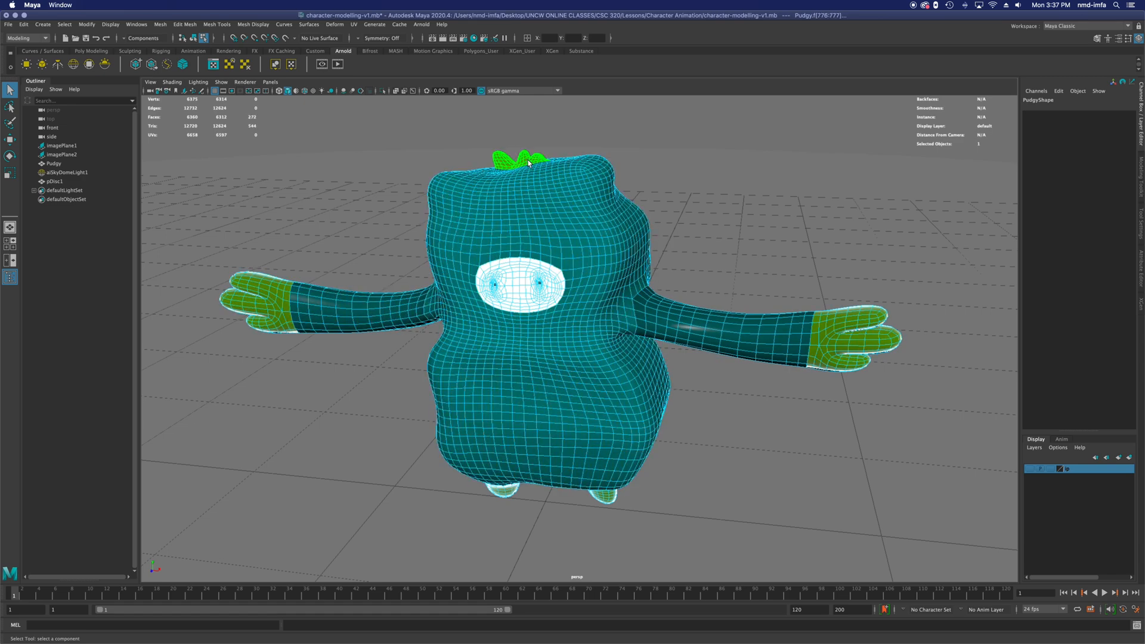
{"action": "left_click", "coordinate": [609, 499]}
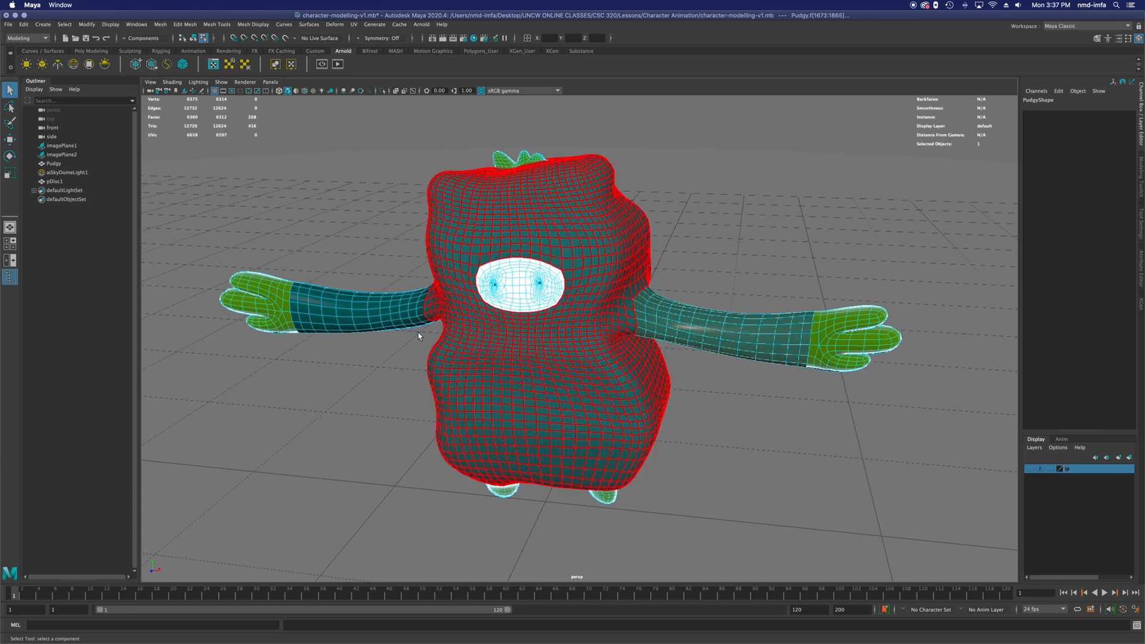
{"action": "left_click", "coordinate": [654, 379]}
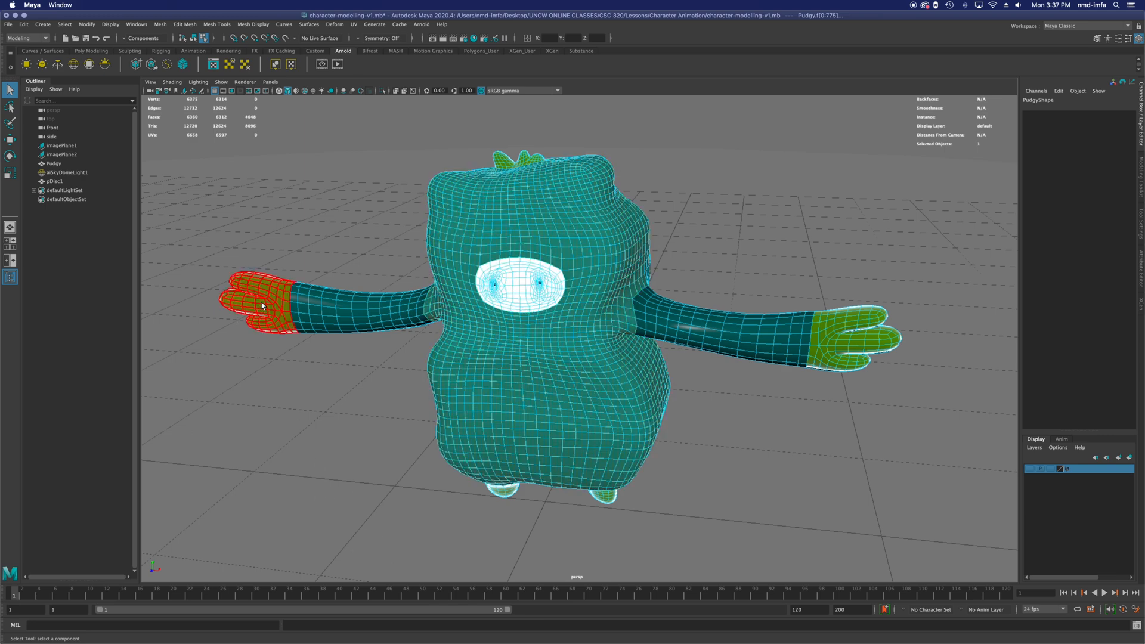
Return to object selection mode and select the whole Pudgy character mesh.
{"action": "right_click_drag", "start_coordinate": [338, 269], "coordinate": [421, 252]}
{"action": "left_click", "coordinate": [522, 388]}
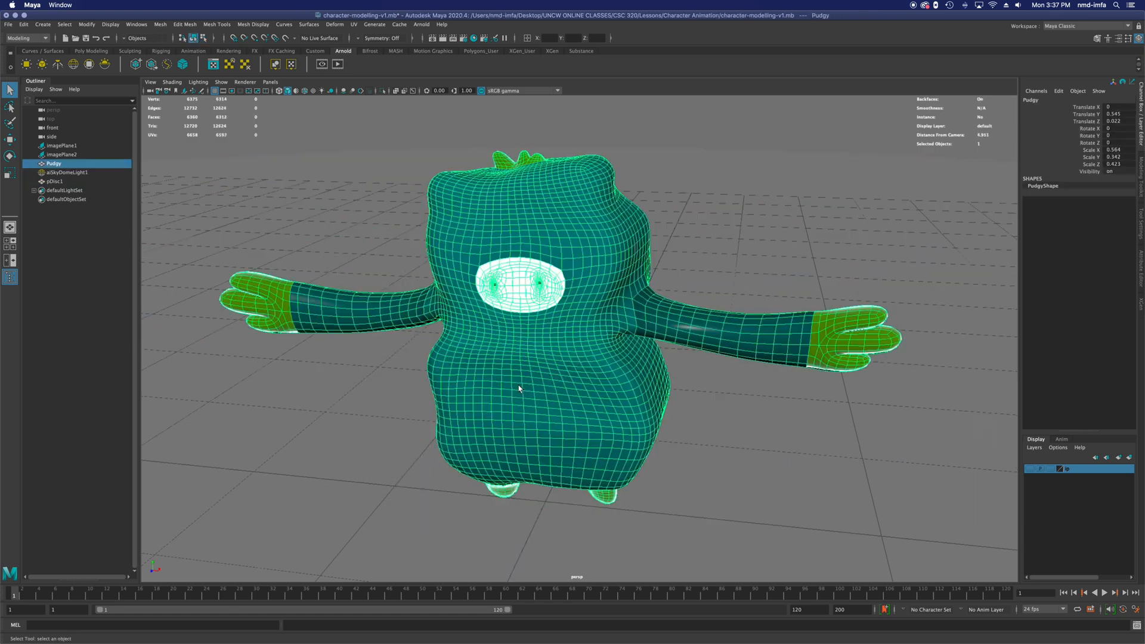
{"action": "left_click_drag", "start_coordinate": [521, 388], "coordinate": [532, 409], "text": "alt"}
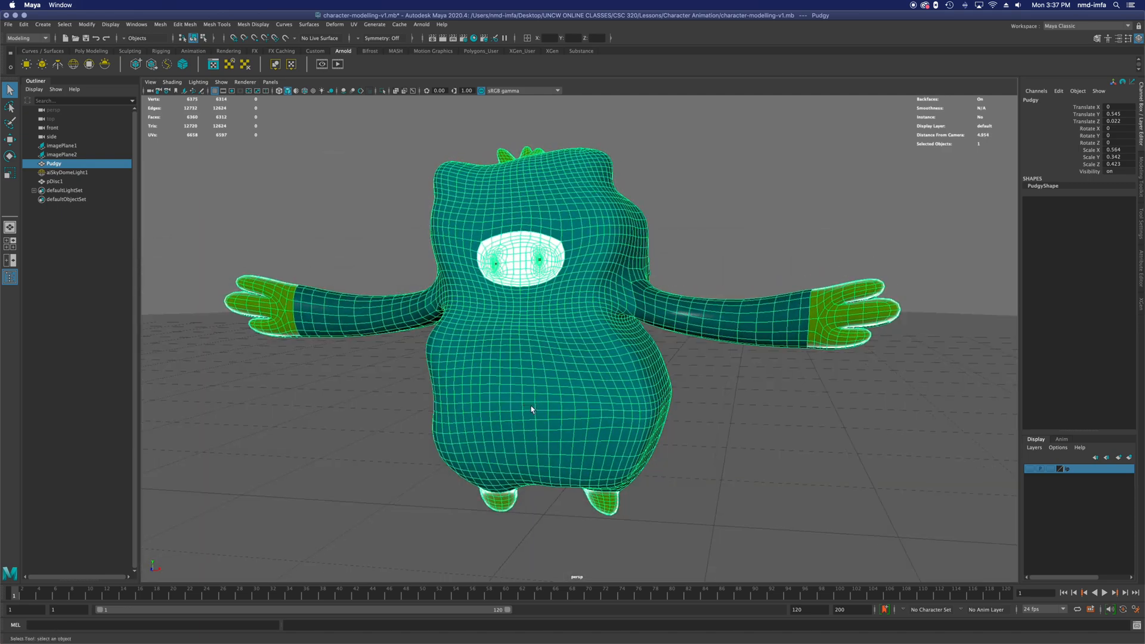
Select the ground disc and look over the unhighlighted character from different angles.
{"action": "left_click", "coordinate": [545, 508]}
{"action": "mouse_move", "coordinate": [524, 580]}
{"action": "left_mouse_down", "text": "alt"}
{"action": "mouse_move", "coordinate": [529, 504]}
{"action": "mouse_move", "coordinate": [534, 554]}
{"action": "mouse_move", "coordinate": [519, 573]}
{"action": "mouse_move", "coordinate": [555, 563]}
{"action": "mouse_move", "coordinate": [512, 579]}
{"action": "left_mouse_up", "text": "alt"}
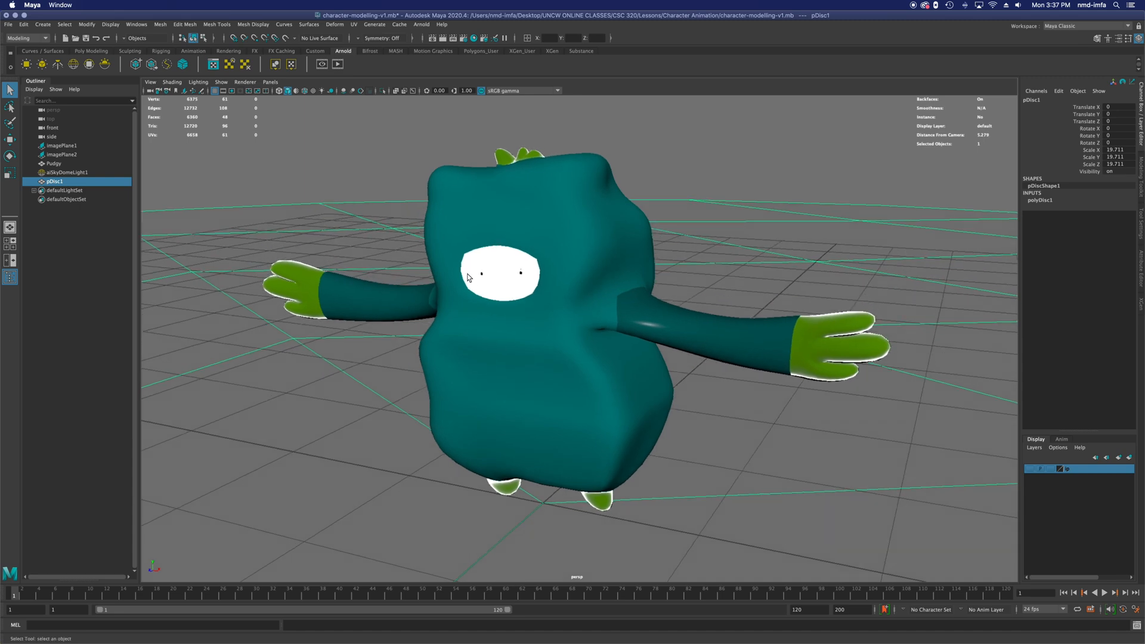
{"action": "mouse_move", "coordinate": [554, 537]}
{"action": "left_mouse_down", "text": "alt"}
{"action": "mouse_move", "coordinate": [550, 523]}
{"action": "mouse_move", "coordinate": [590, 498]}
{"action": "mouse_move", "coordinate": [588, 524]}
{"action": "mouse_move", "coordinate": [567, 529]}
{"action": "left_mouse_up", "text": "alt"}
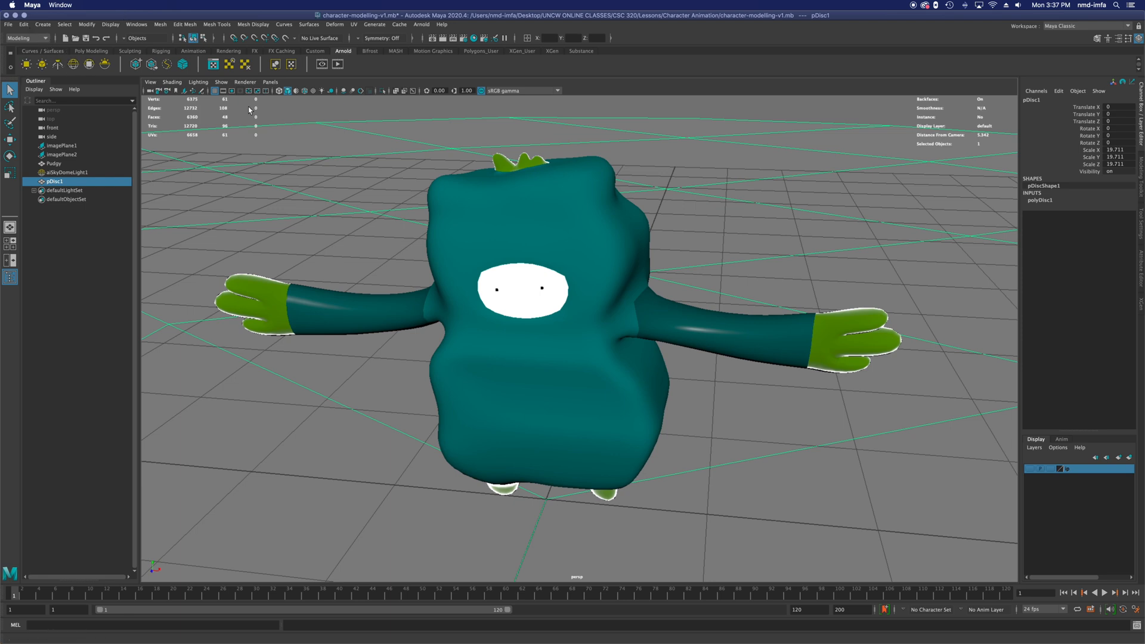
Select the Pudgy mesh, delete the construction history of all objects and save the scene.
{"action": "left_click", "coordinate": [442, 190]}
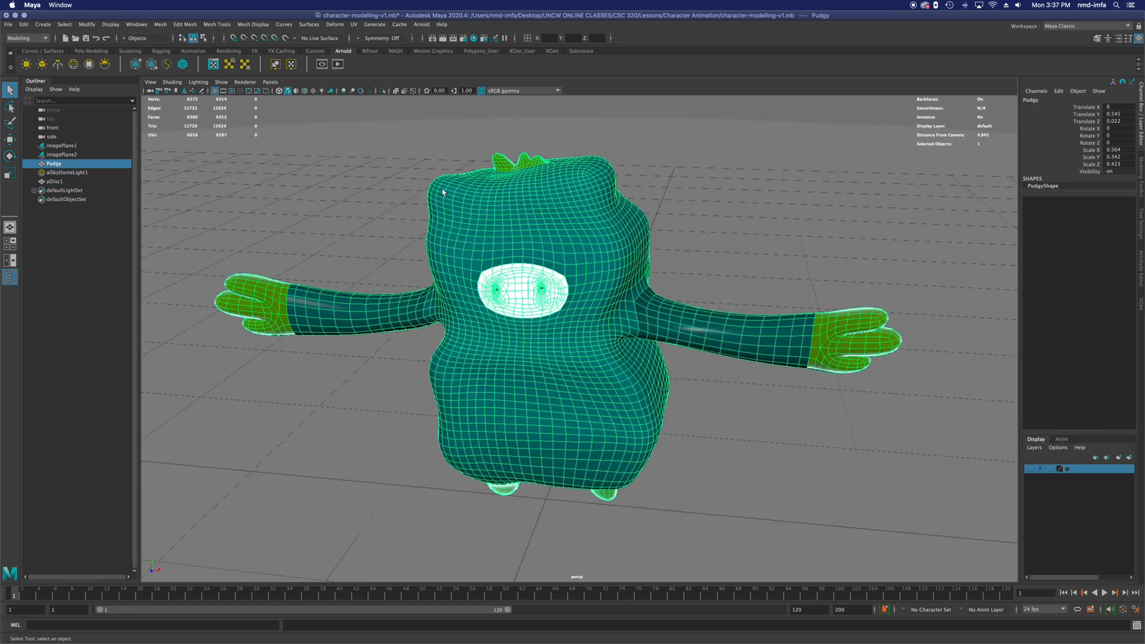
{"action": "left_click", "coordinate": [24, 25]}
{"action": "mouse_move", "coordinate": [84, 140]}
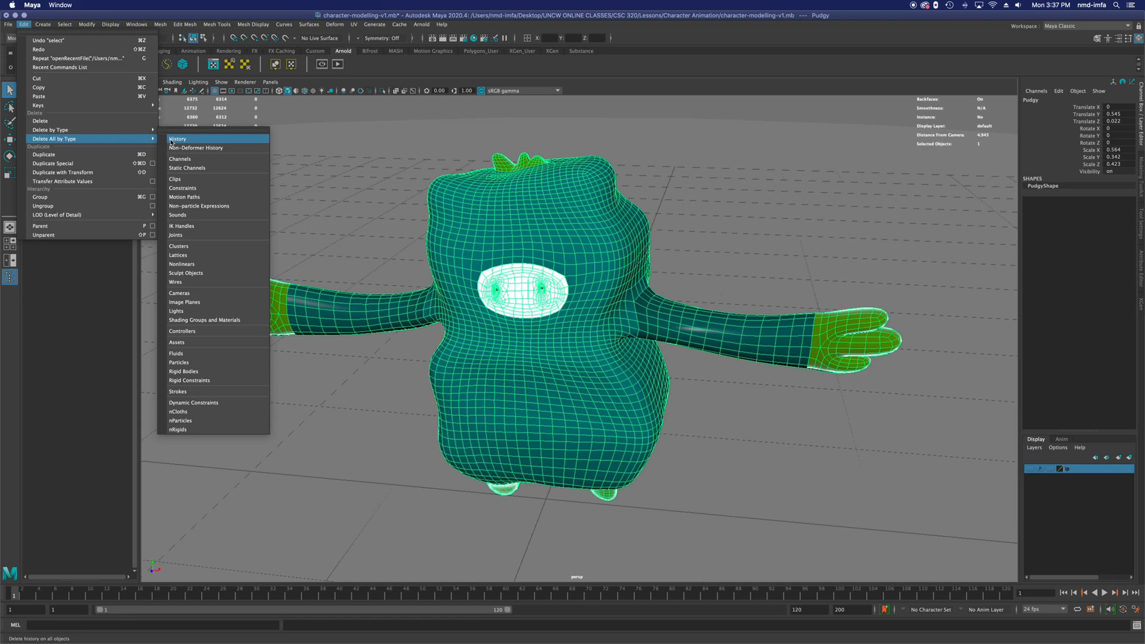
{"action": "left_click", "coordinate": [170, 140]}
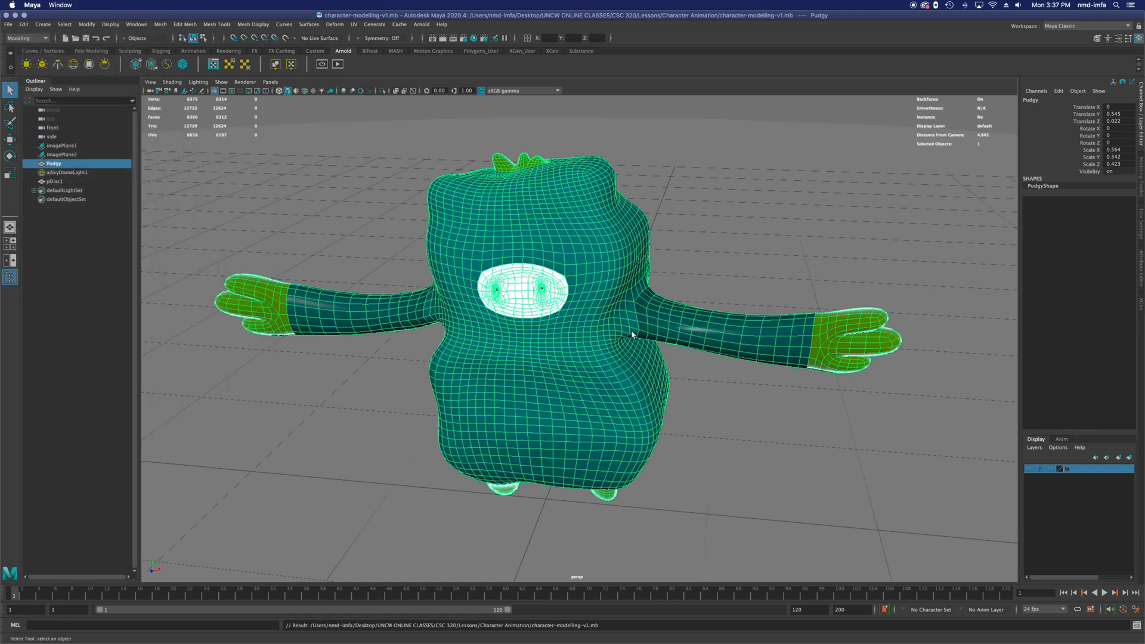
Render a test frame of the character from an angled perspective view with the Arnold Renderer and close the render view.
{"action": "left_click", "coordinate": [681, 392]}
{"action": "left_click_drag", "start_coordinate": [680, 389], "coordinate": [622, 389], "text": "alt"}
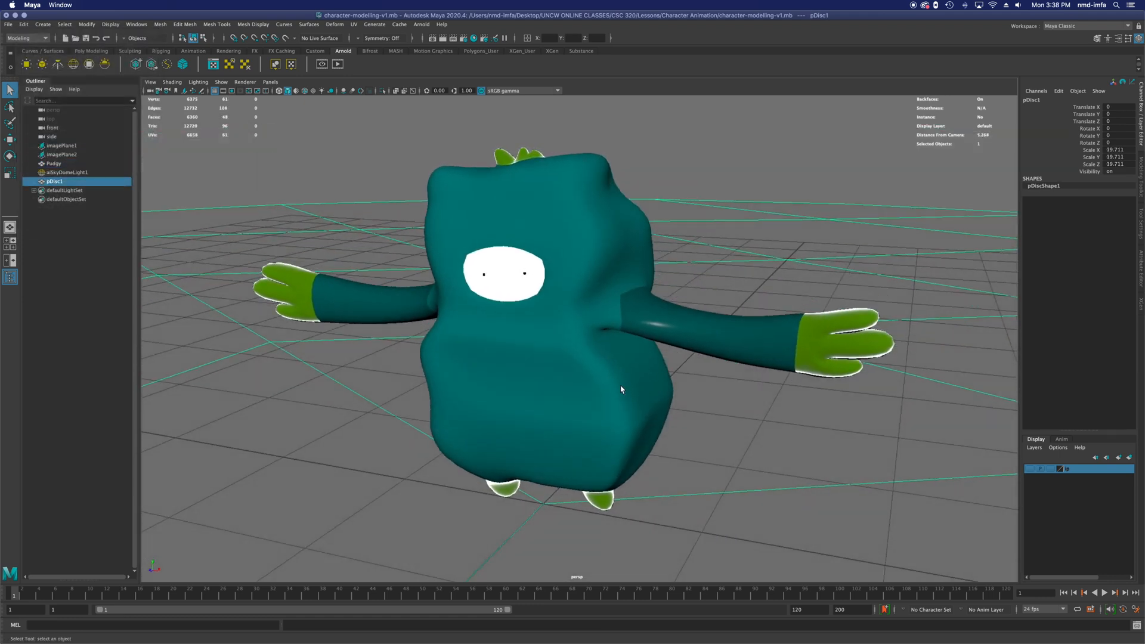
{"action": "left_click", "coordinate": [620, 389]}
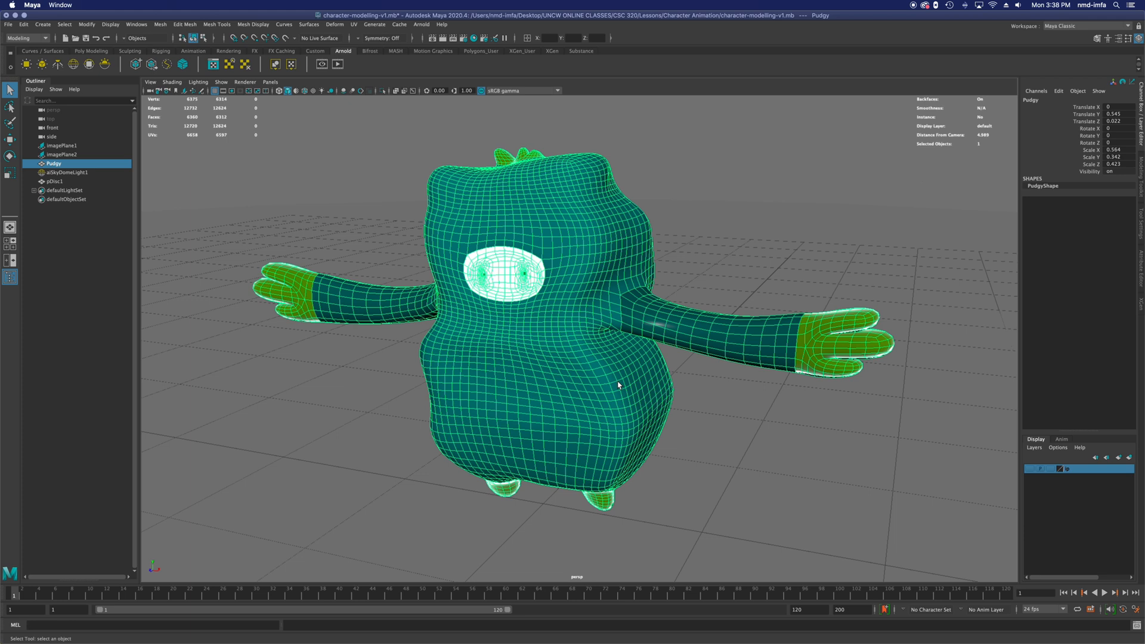
{"action": "left_click", "coordinate": [434, 38]}
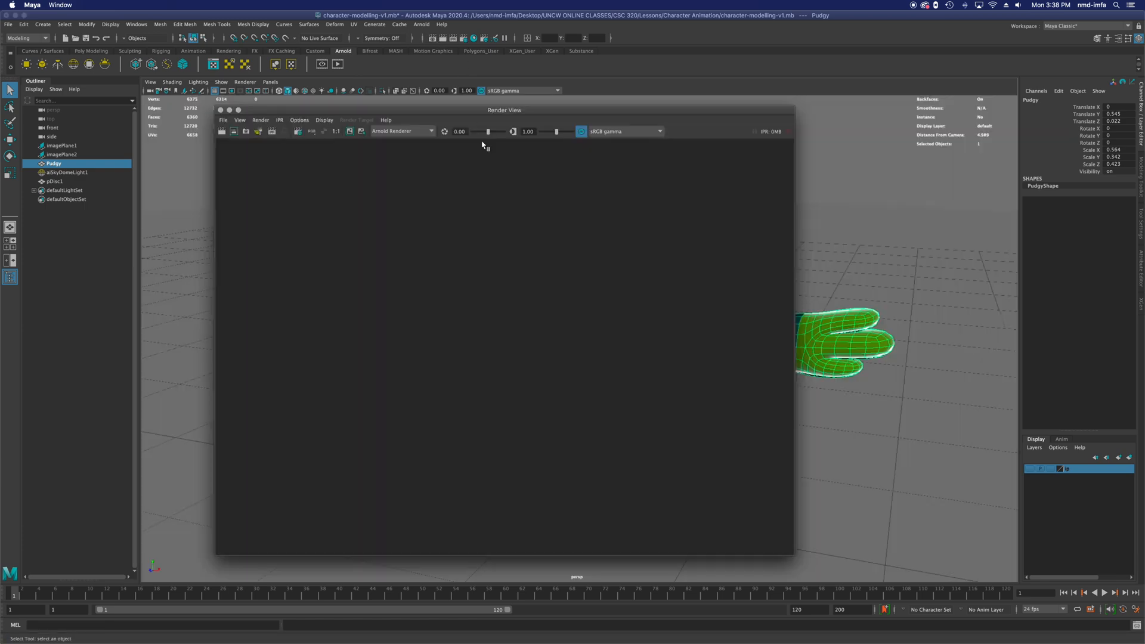
{"action": "left_click", "coordinate": [222, 132]}
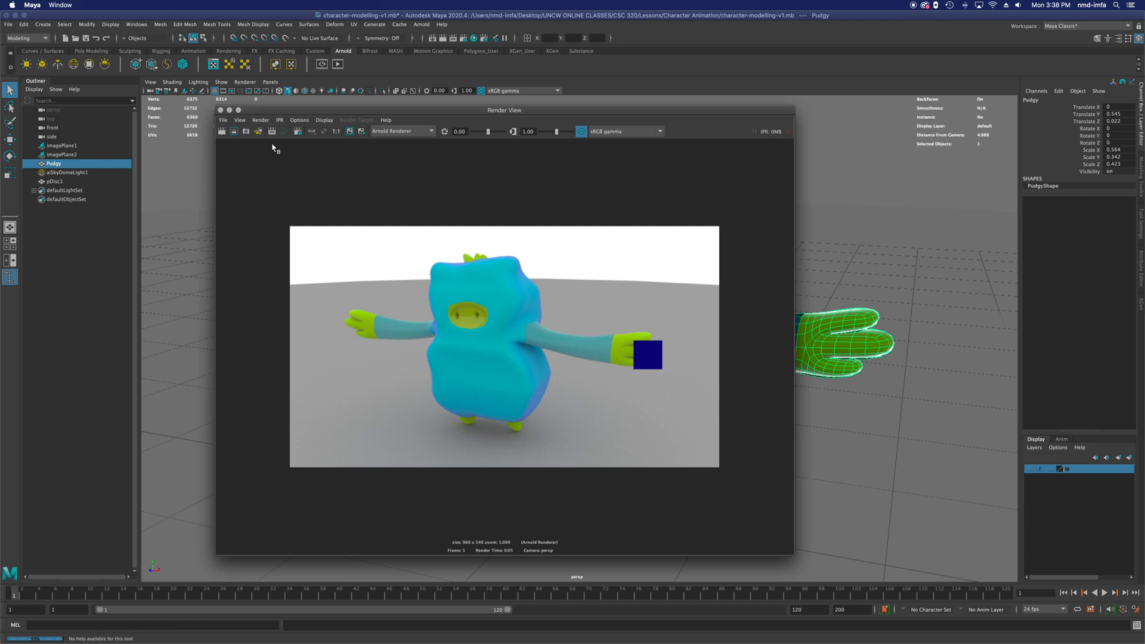
{"action": "left_click", "coordinate": [220, 111]}
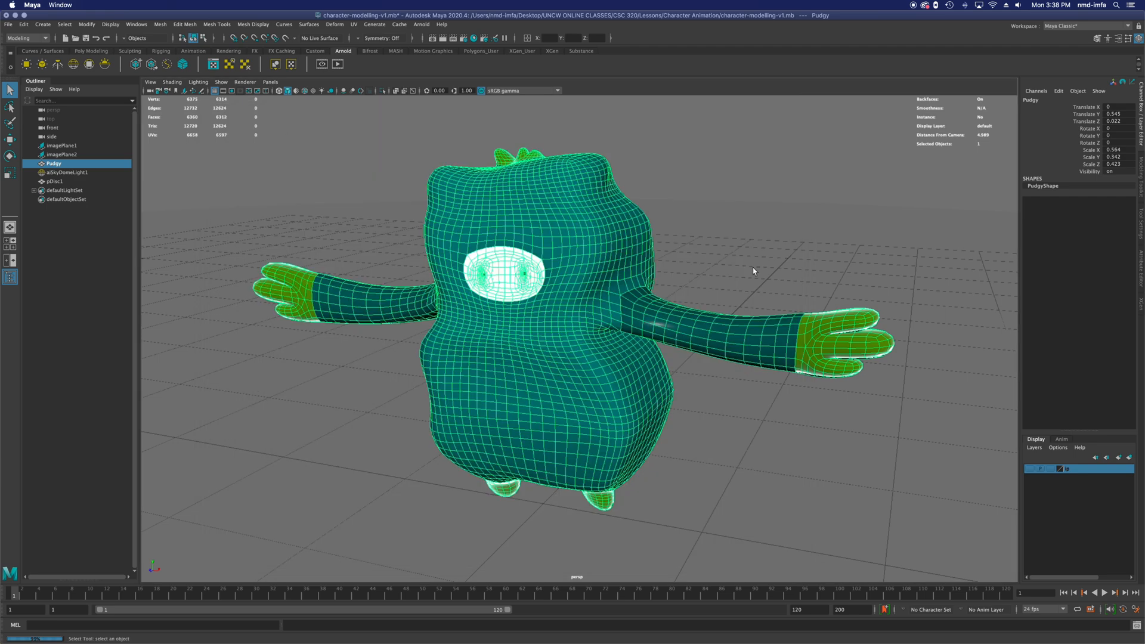
Save the scene.
{"action": "left_click_drag", "start_coordinate": [651, 361], "coordinate": [650, 359], "text": "alt"}
{"action": "key", "text": "super+s"}
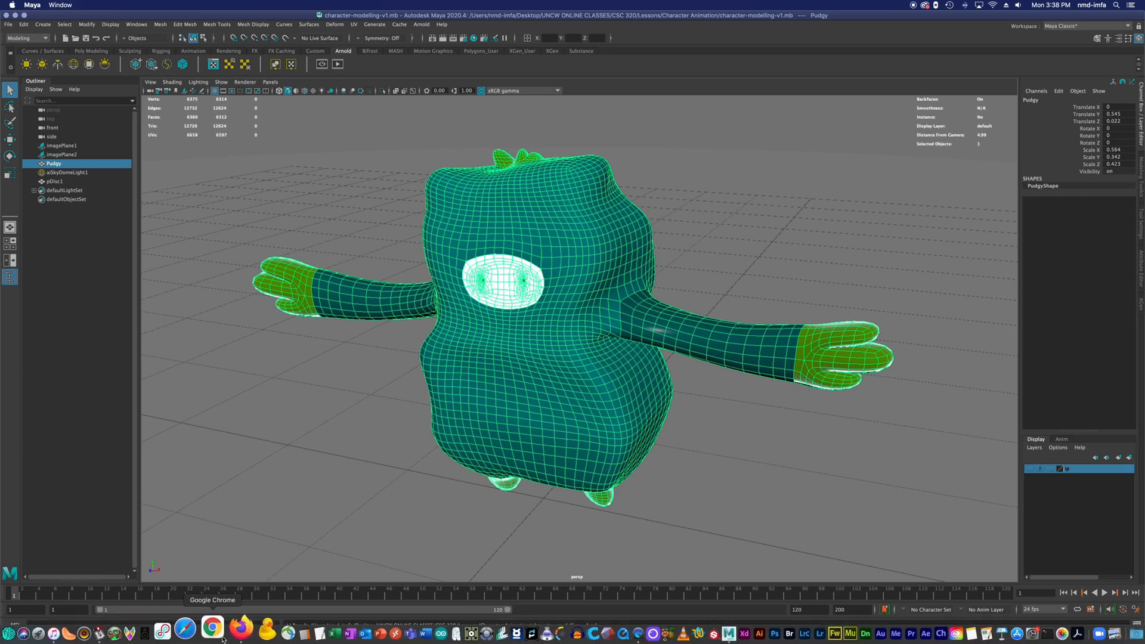
{"action": "left_click", "coordinate": [231, 635]}
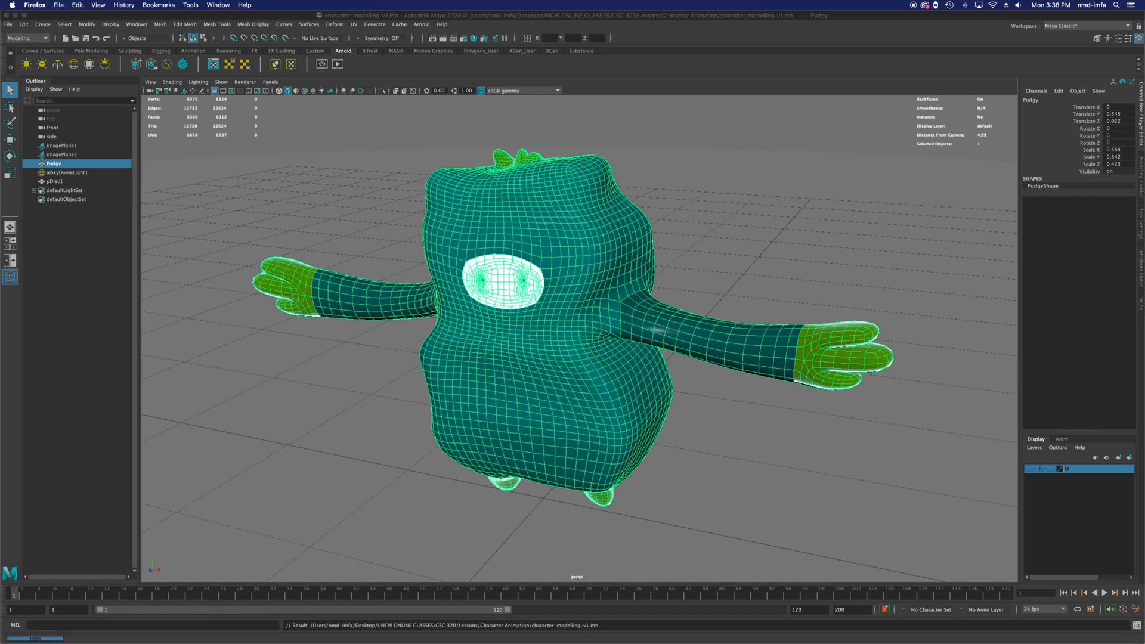
{"action": "key", "text": "F2"}
{"action": "left_click", "coordinate": [464, 514]}
Switch to the four-view layout and fit the whole character in the side and front views.
{"action": "key", "text": "space"}
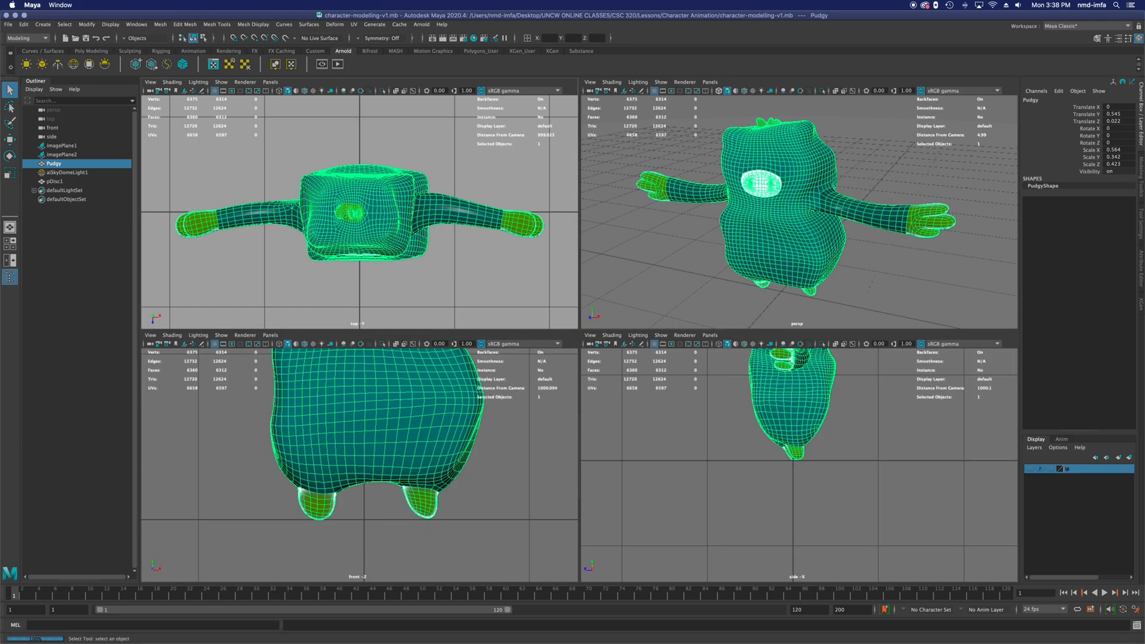
{"action": "scroll", "coordinate": [827, 453], "scroll_direction": "down", "scroll_amount": 2}
{"action": "middle_click_drag", "start_coordinate": [824, 441], "coordinate": [826, 513], "text": "alt"}
{"action": "scroll", "coordinate": [819, 502], "scroll_direction": "up", "scroll_amount": 3}
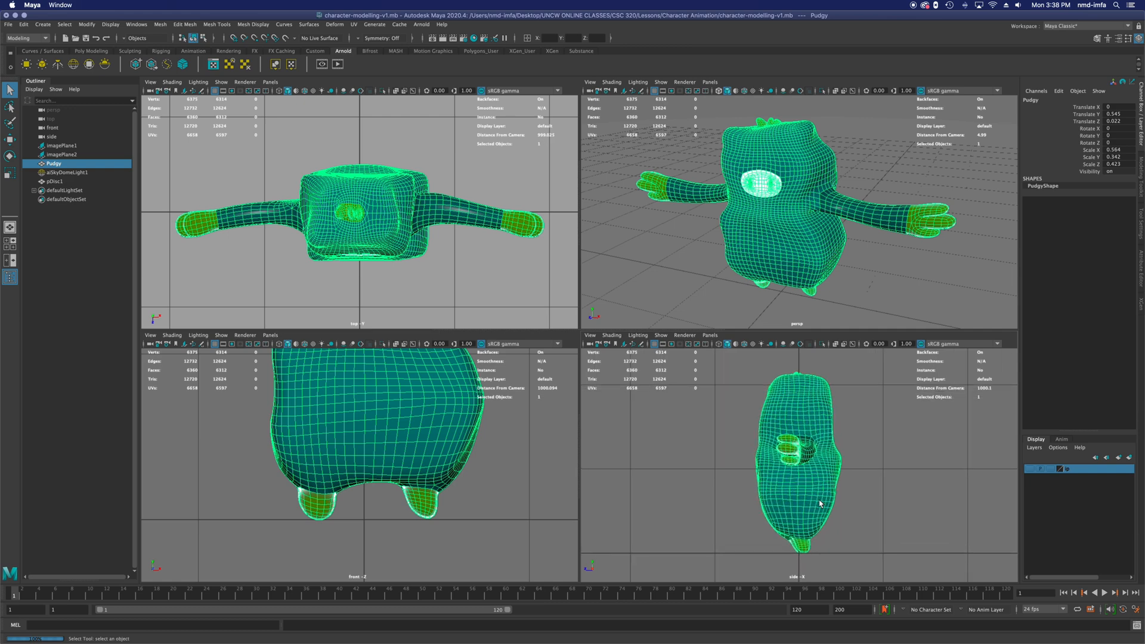
{"action": "scroll", "coordinate": [367, 485], "scroll_direction": "down", "scroll_amount": 3}
{"action": "middle_click_drag", "start_coordinate": [365, 443], "coordinate": [366, 504], "text": "alt"}
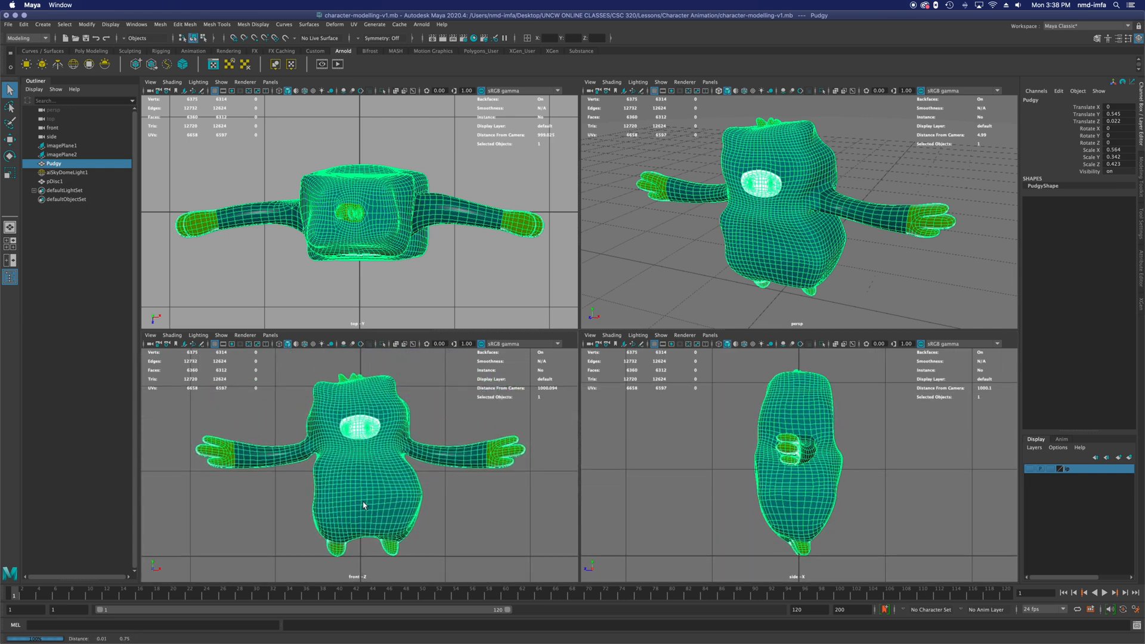
Turn on X-Ray Joints in the front and side views, plus Wireframe on Shaded in the side view.
{"action": "left_click", "coordinate": [171, 335]}
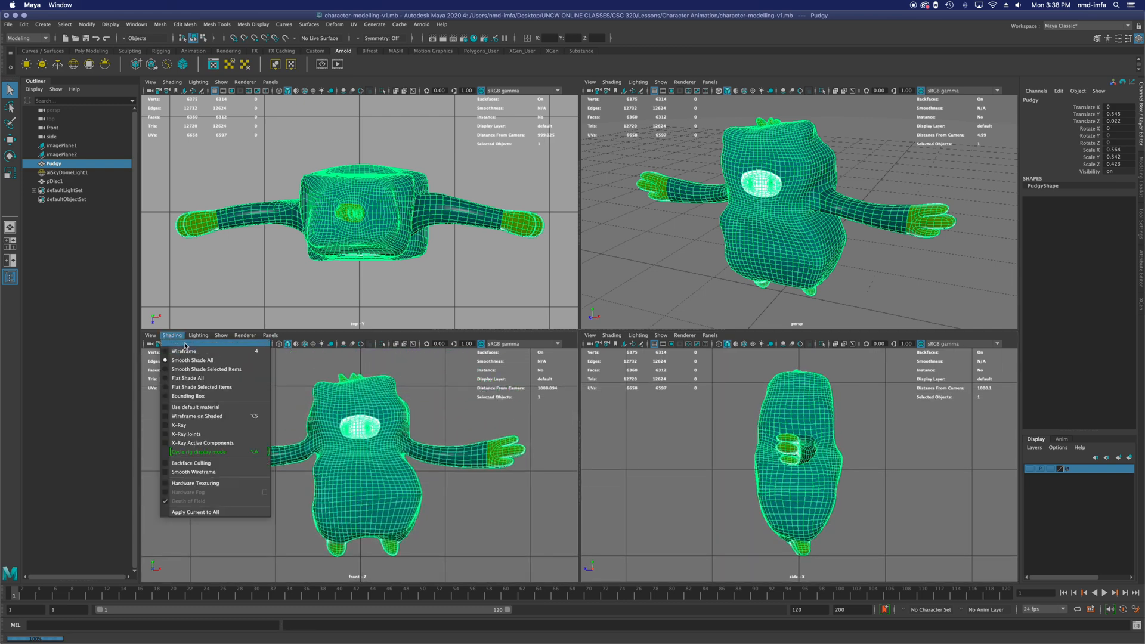
{"action": "left_click", "coordinate": [150, 336]}
{"action": "mouse_move", "coordinate": [171, 335]}
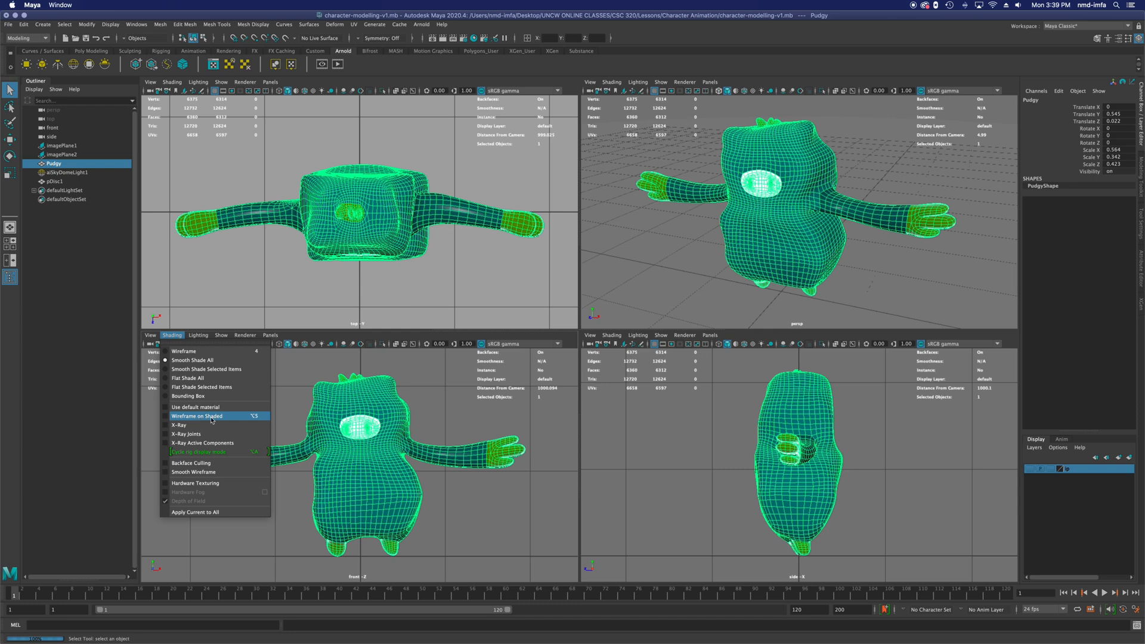
{"action": "left_click", "coordinate": [166, 436]}
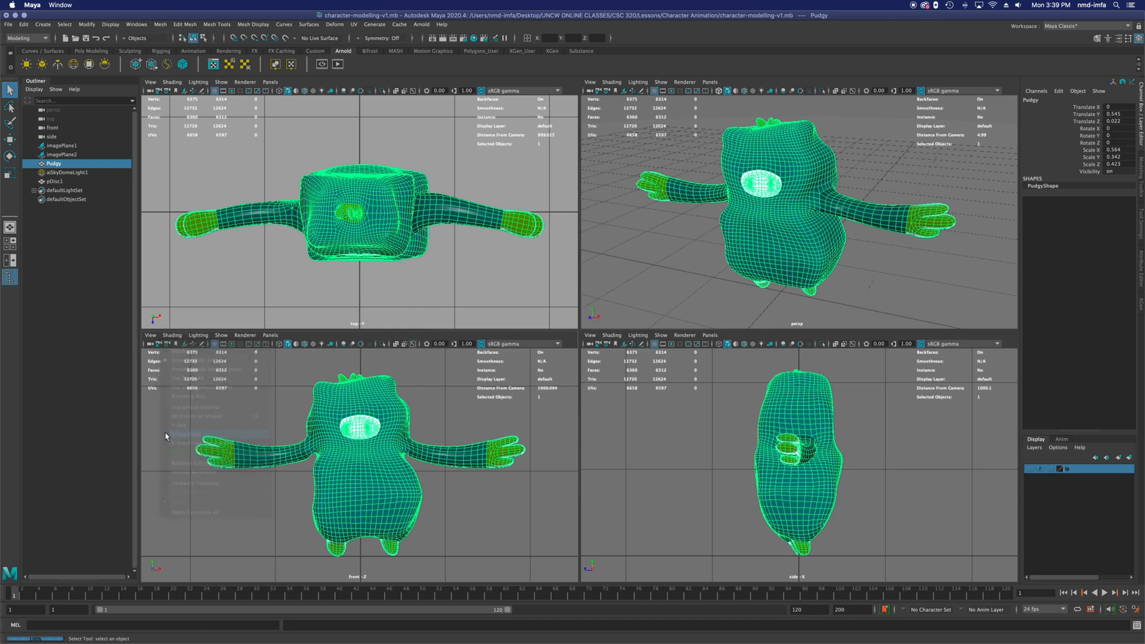
{"action": "left_click", "coordinate": [612, 335]}
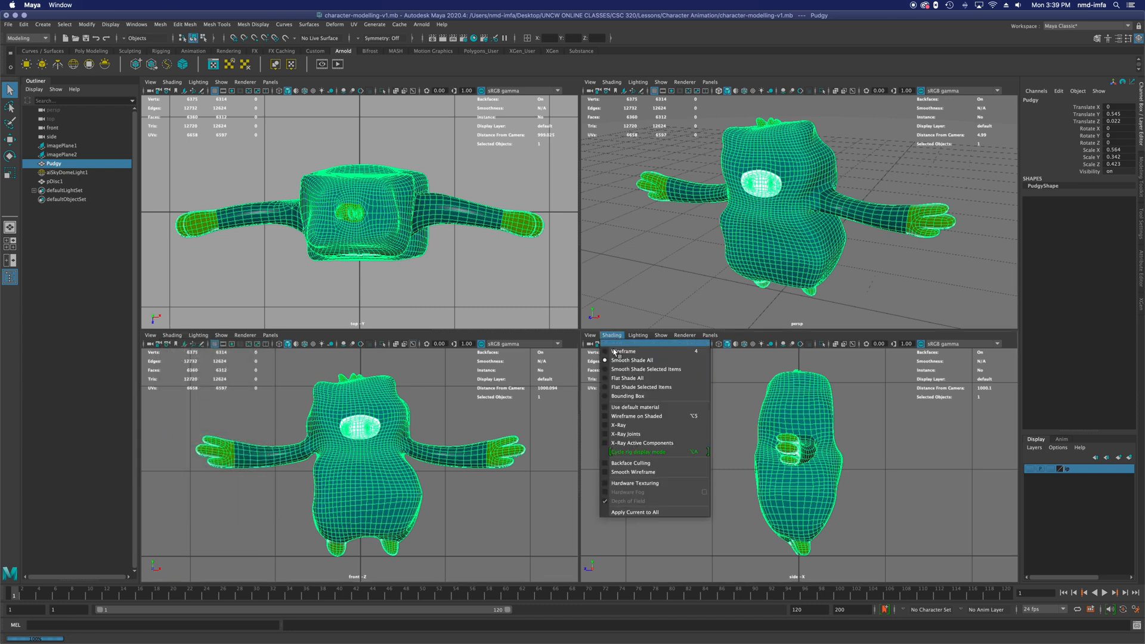
{"action": "left_click", "coordinate": [608, 436]}
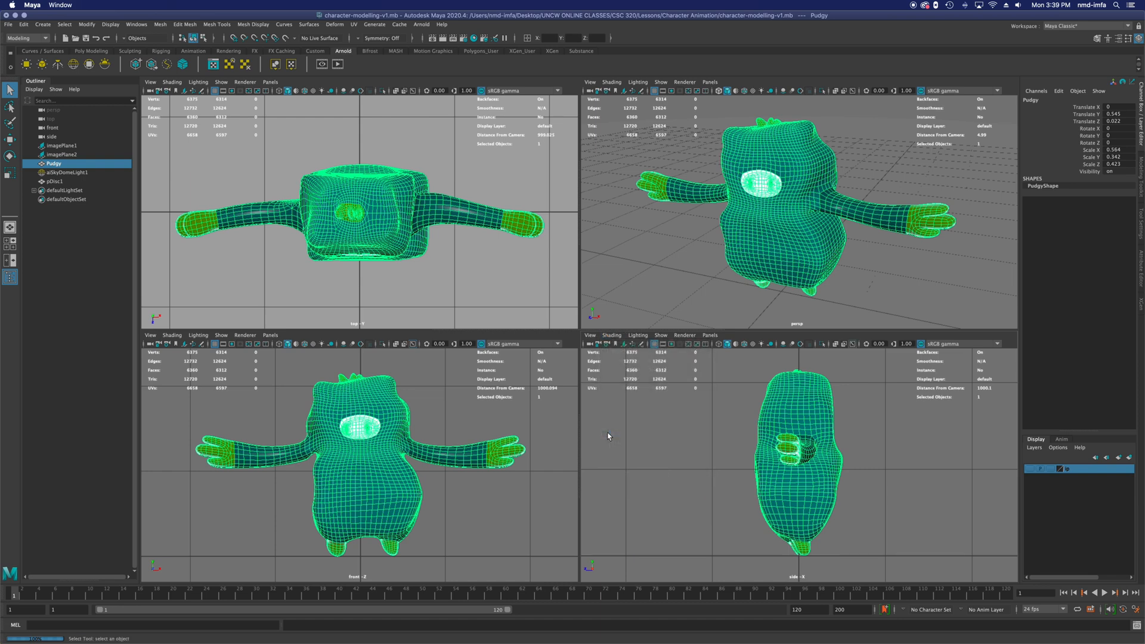
{"action": "left_click", "coordinate": [612, 335]}
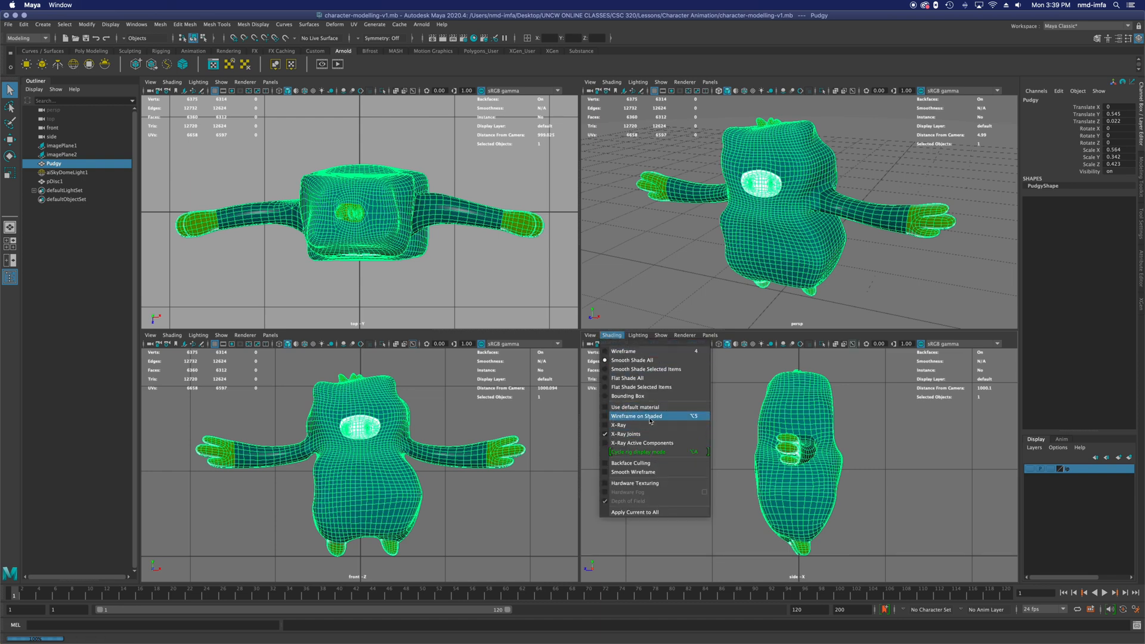
{"action": "left_click", "coordinate": [629, 421]}
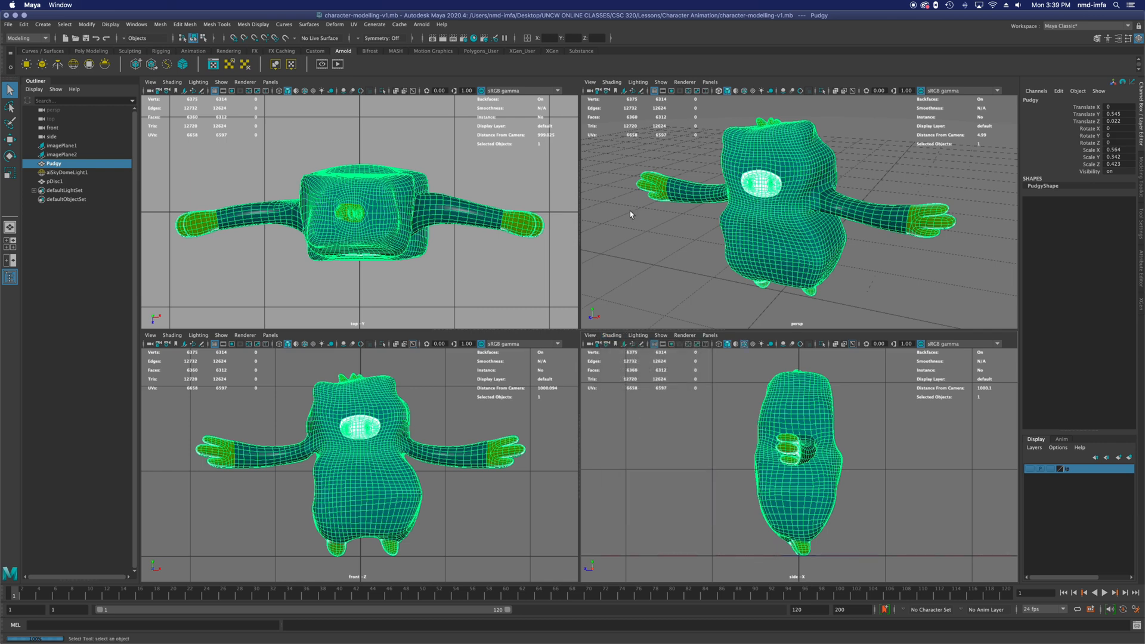
Turn on Wireframe on Shaded and X-Ray Joints in the perspective and top views and save the scene.
{"action": "left_click", "coordinate": [614, 82]}
{"action": "left_click", "coordinate": [625, 164]}
{"action": "left_click", "coordinate": [612, 82]}
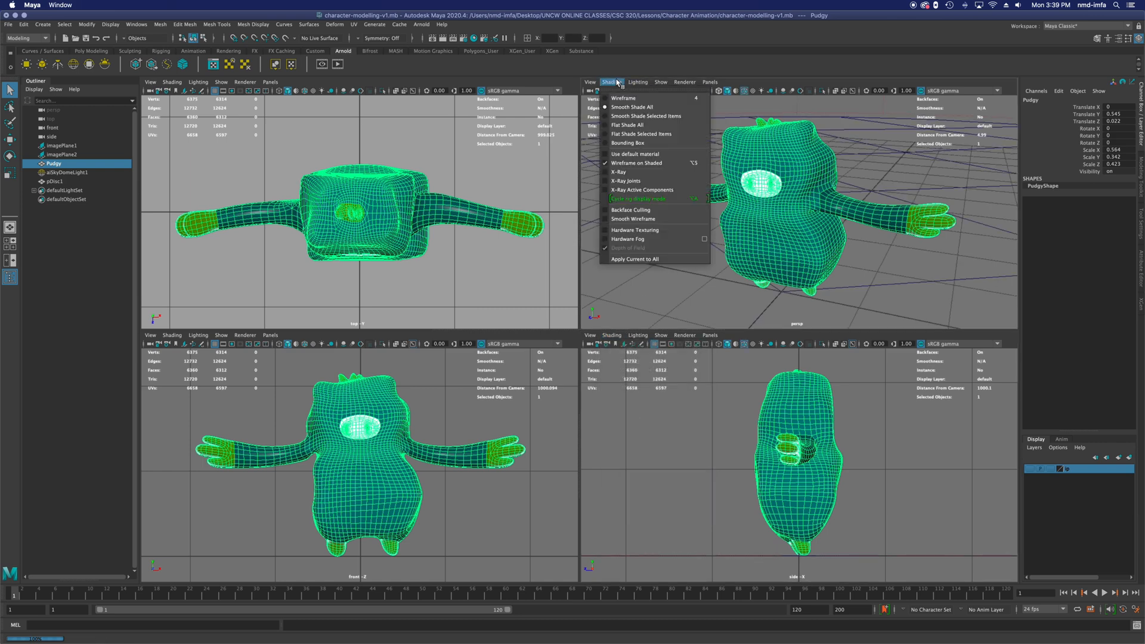
{"action": "left_click", "coordinate": [607, 184]}
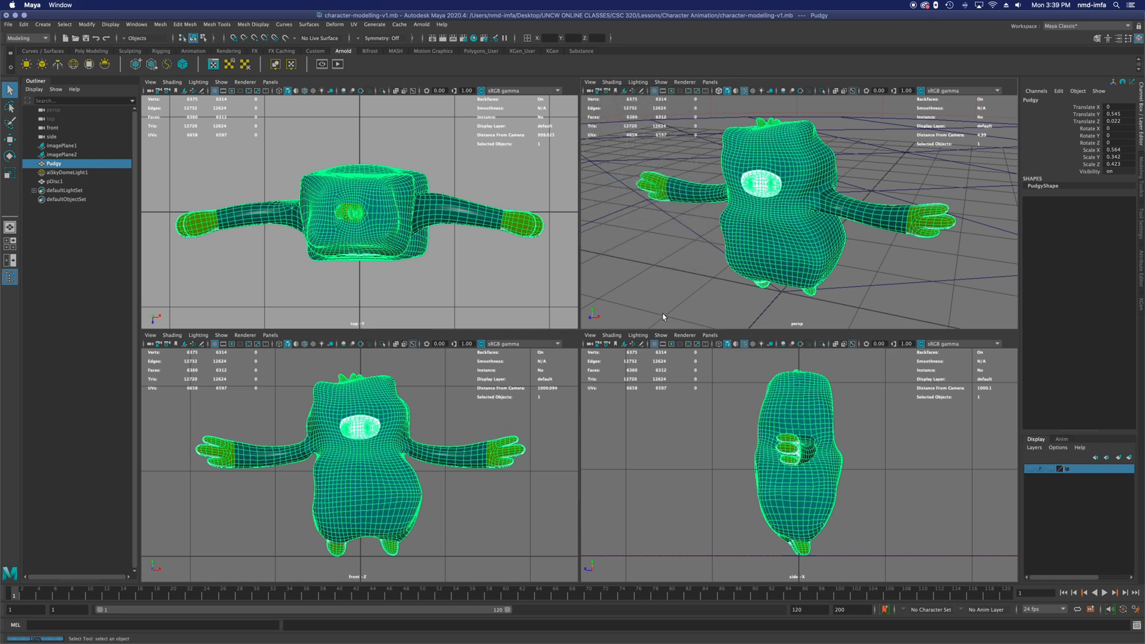
{"action": "left_click", "coordinate": [173, 83]}
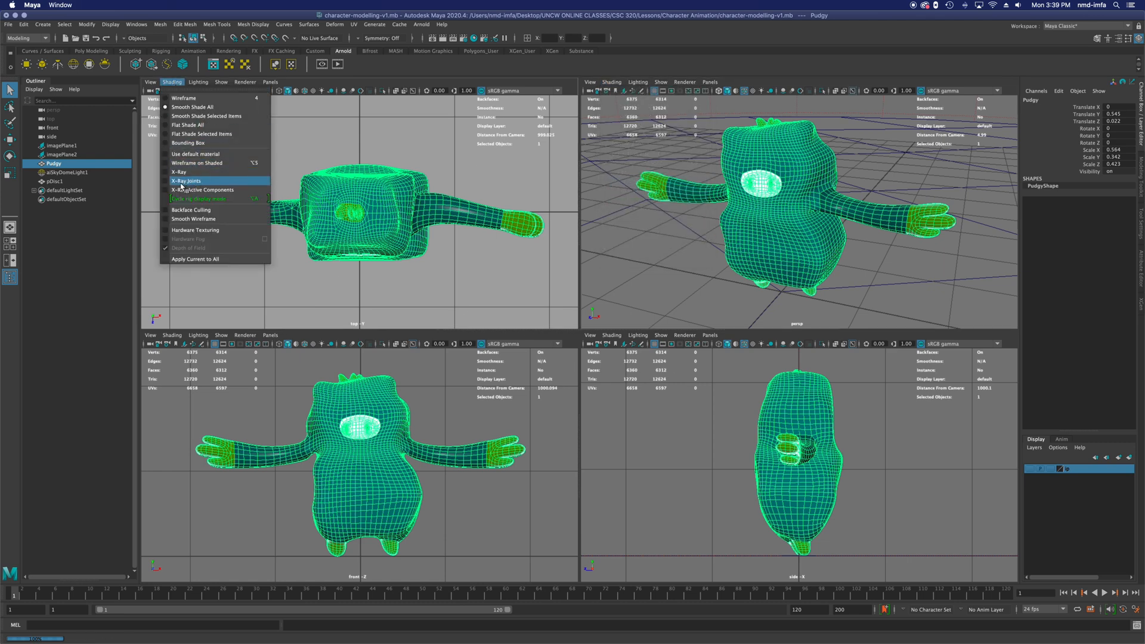
{"action": "left_click", "coordinate": [190, 163]}
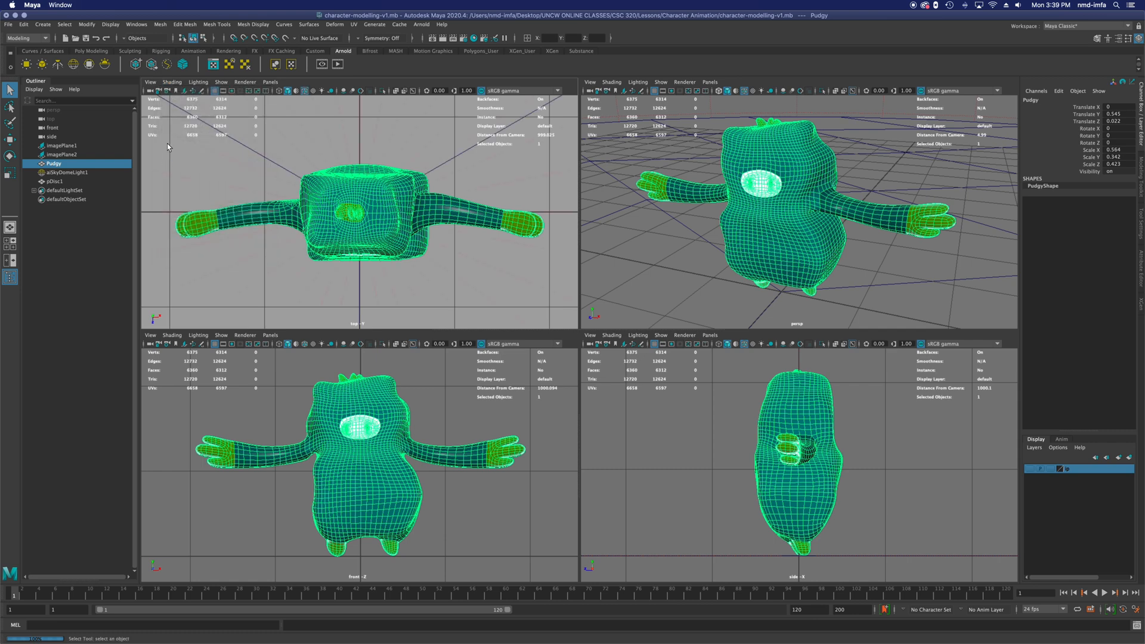
{"action": "left_click", "coordinate": [176, 84]}
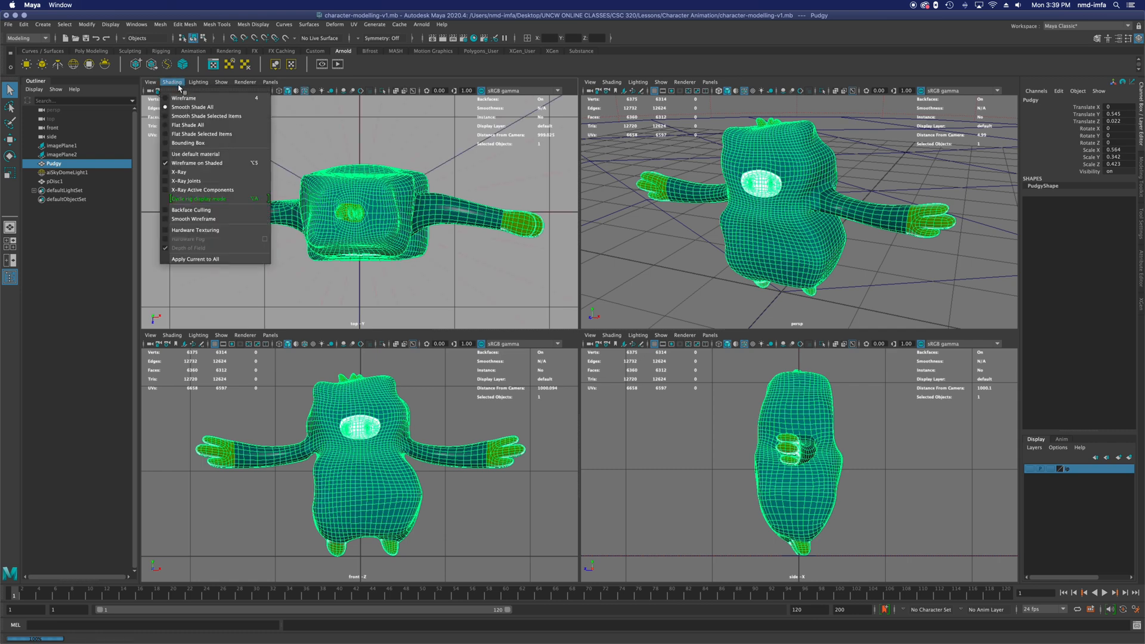
{"action": "left_click", "coordinate": [166, 182]}
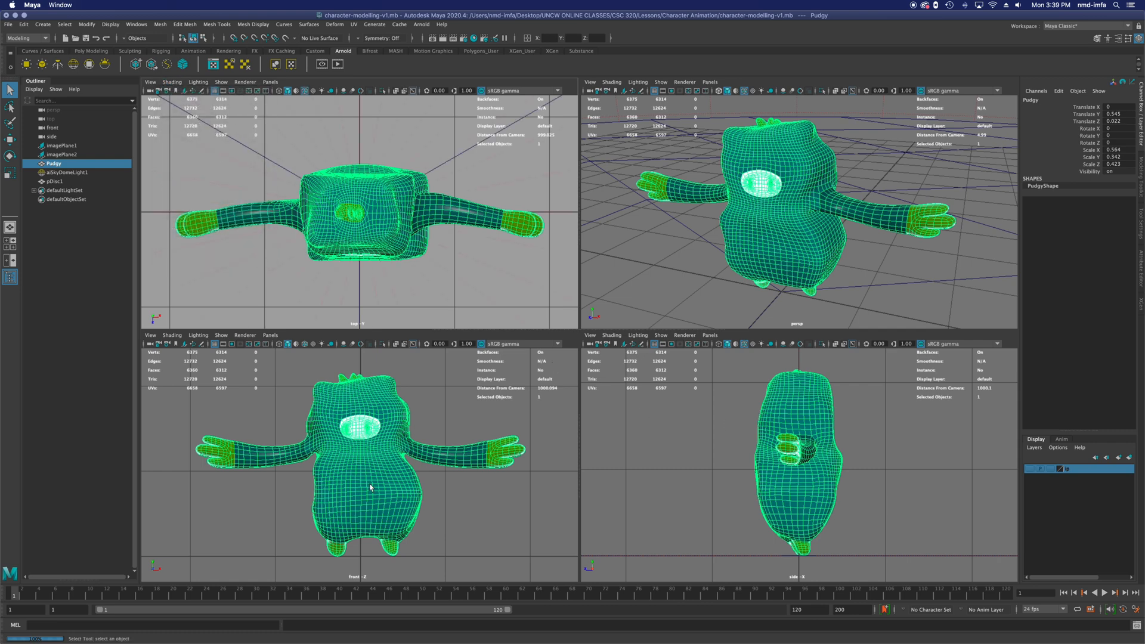
{"action": "key", "text": "super+s"}
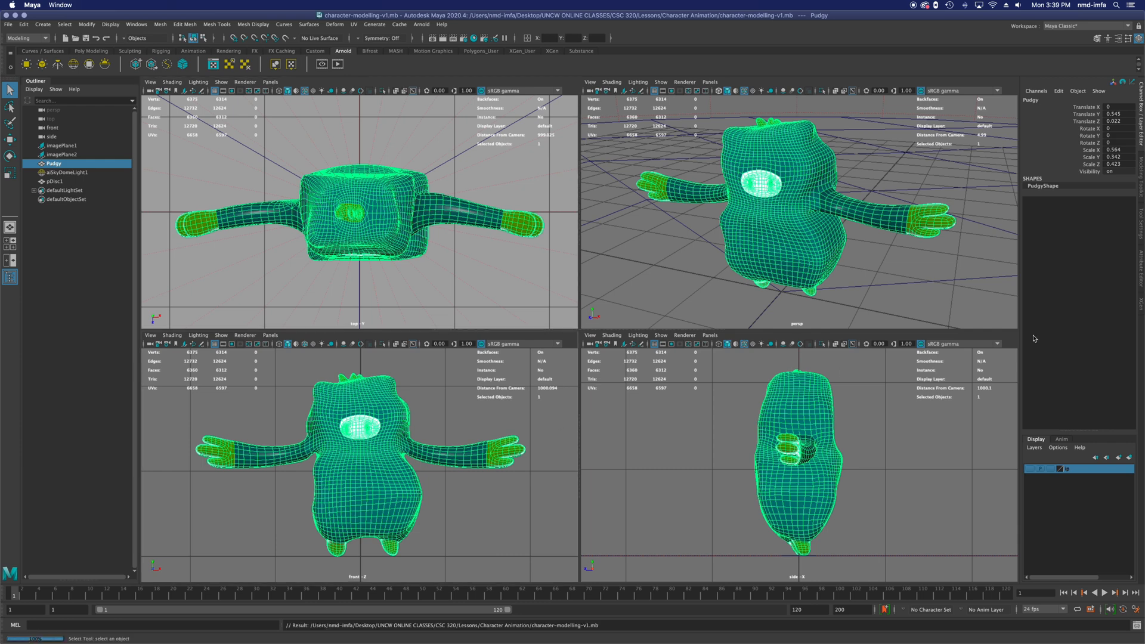
With the side view maximized, switch to the Rigging menu set and start the Create Joints tool with its tool settings shown.
{"action": "scroll", "coordinate": [792, 470], "scroll_direction": "down", "scroll_amount": 3}
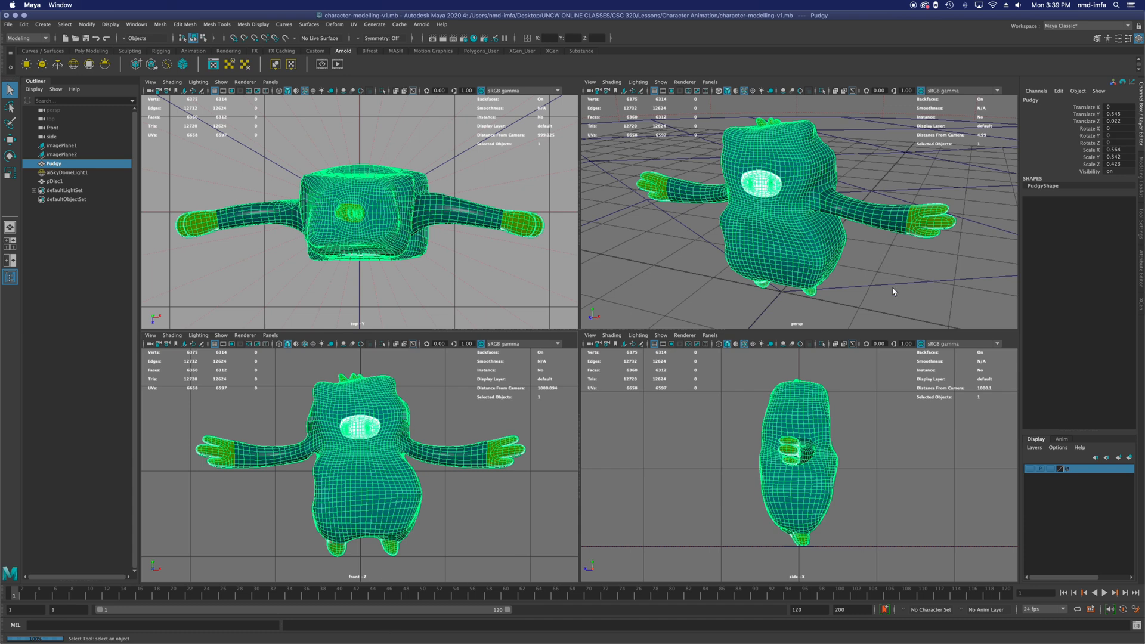
{"action": "left_click", "coordinate": [719, 473]}
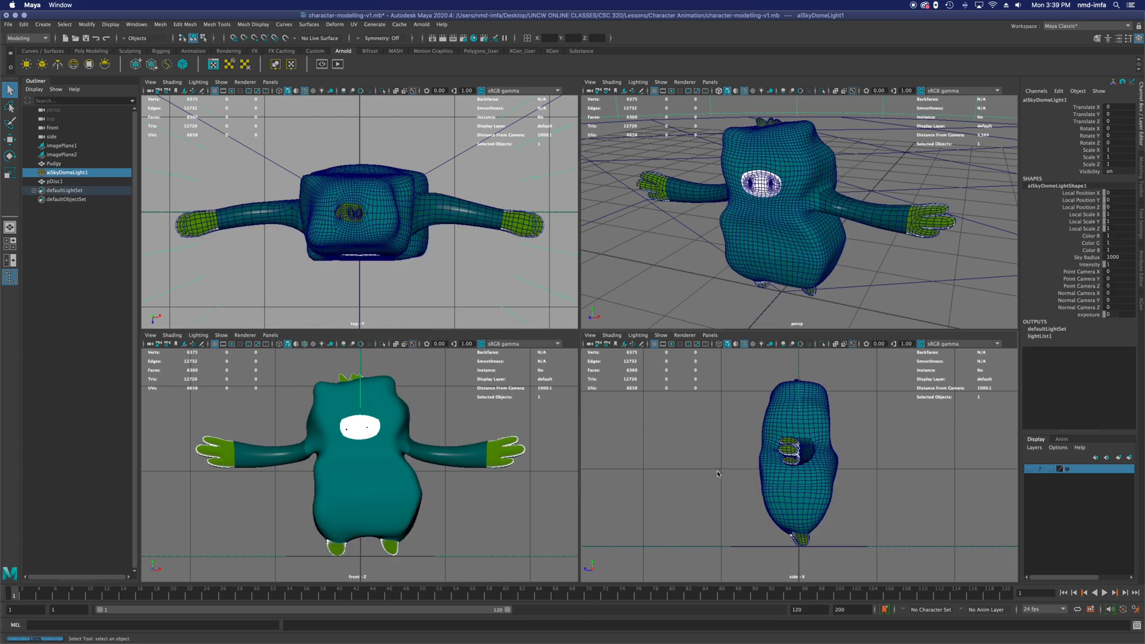
{"action": "key", "text": "space"}
{"action": "scroll", "coordinate": [539, 329], "scroll_direction": "up", "scroll_amount": 2}
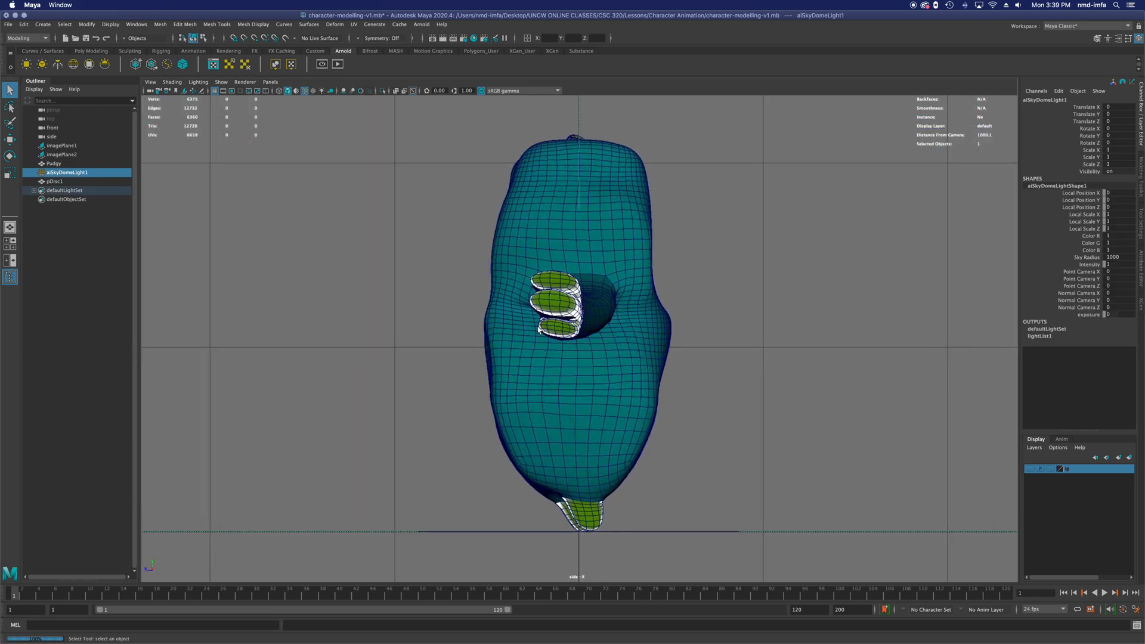
{"action": "left_click", "coordinate": [27, 40]}
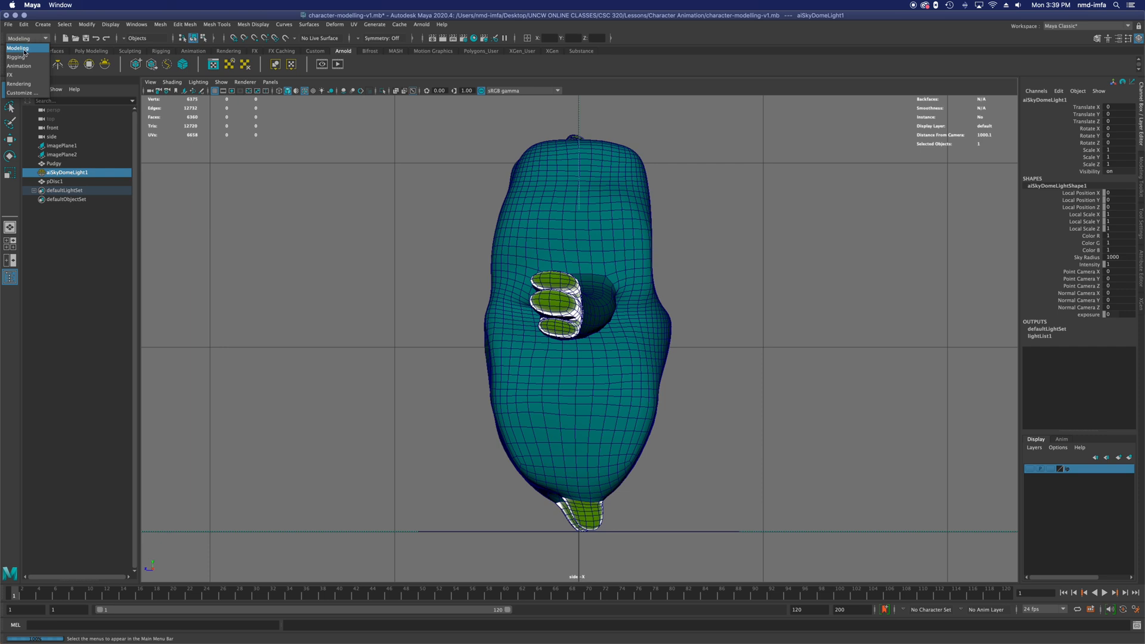
{"action": "left_click", "coordinate": [25, 58]}
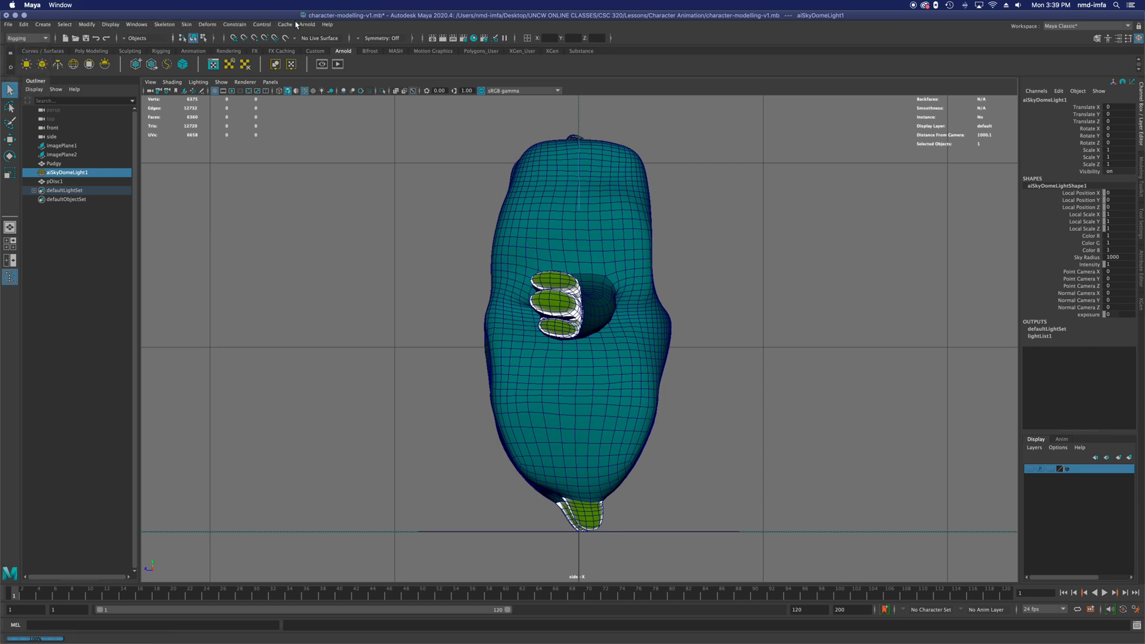
{"action": "left_click", "coordinate": [164, 24]}
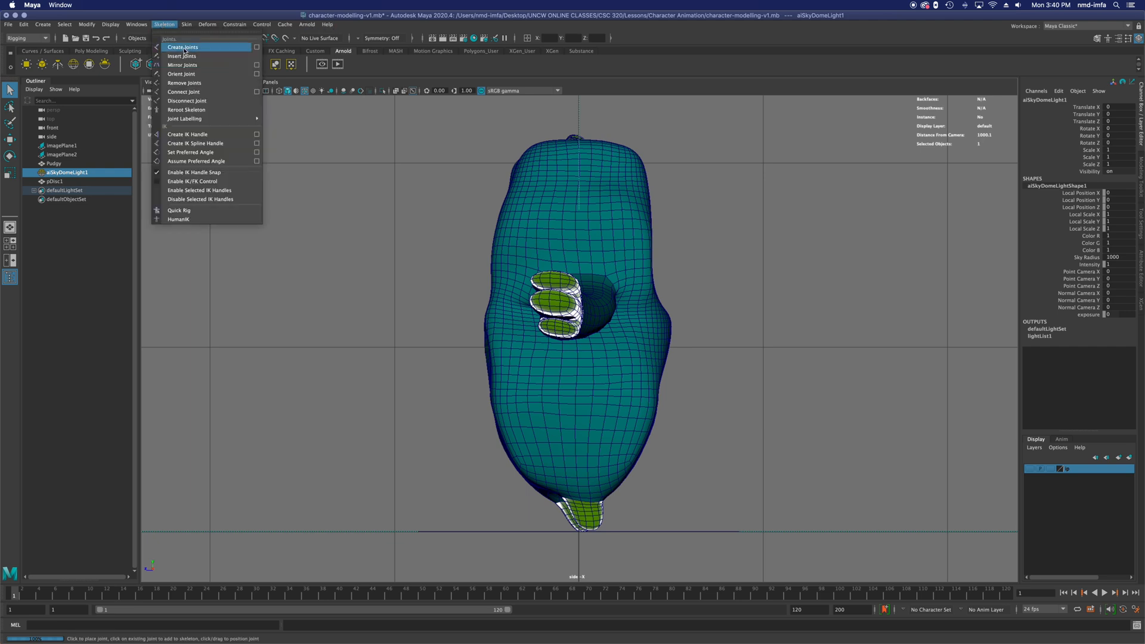
{"action": "left_click", "coordinate": [184, 48]}
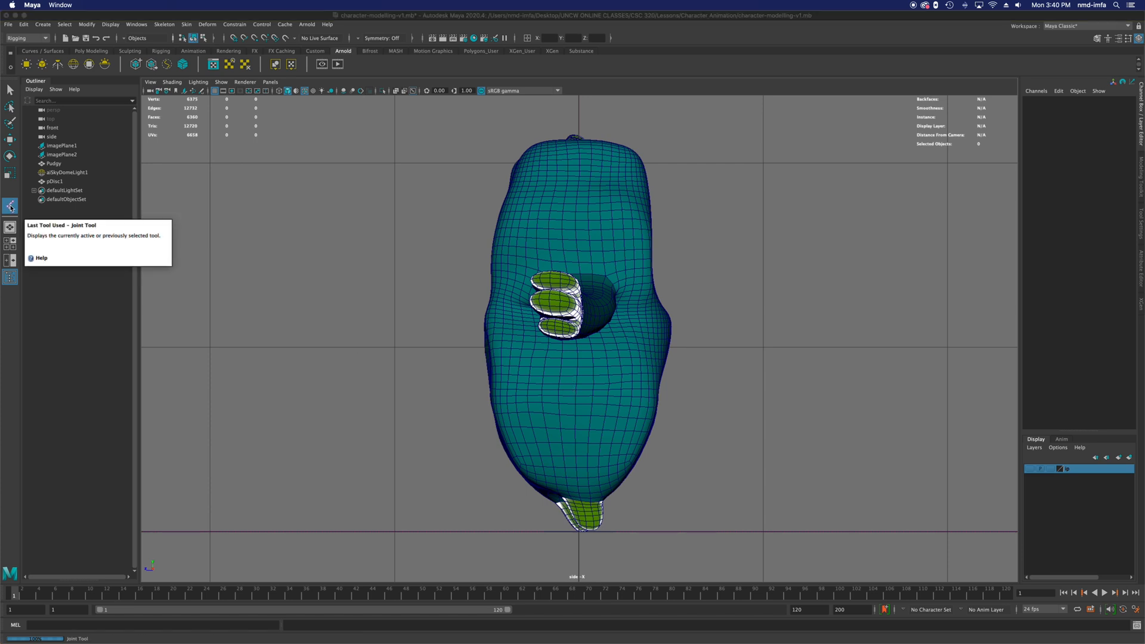
{"action": "left_click", "coordinate": [1141, 224]}
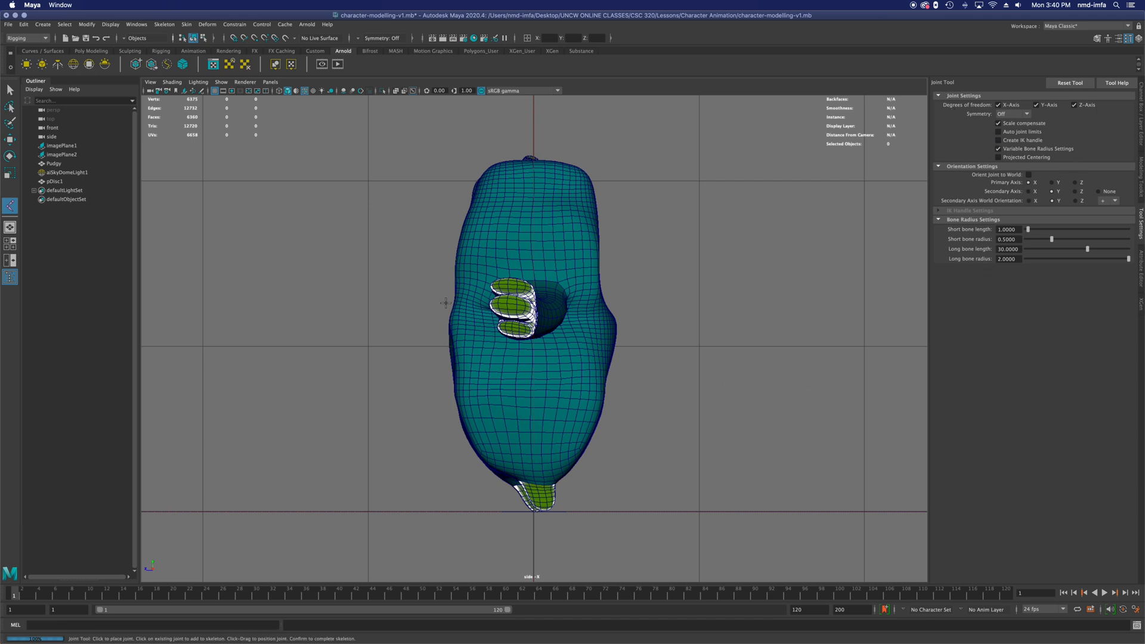
In the side view, place a chain of four joints from the base of the body down through the leg to the foot's underside.
{"action": "key", "text": "space"}
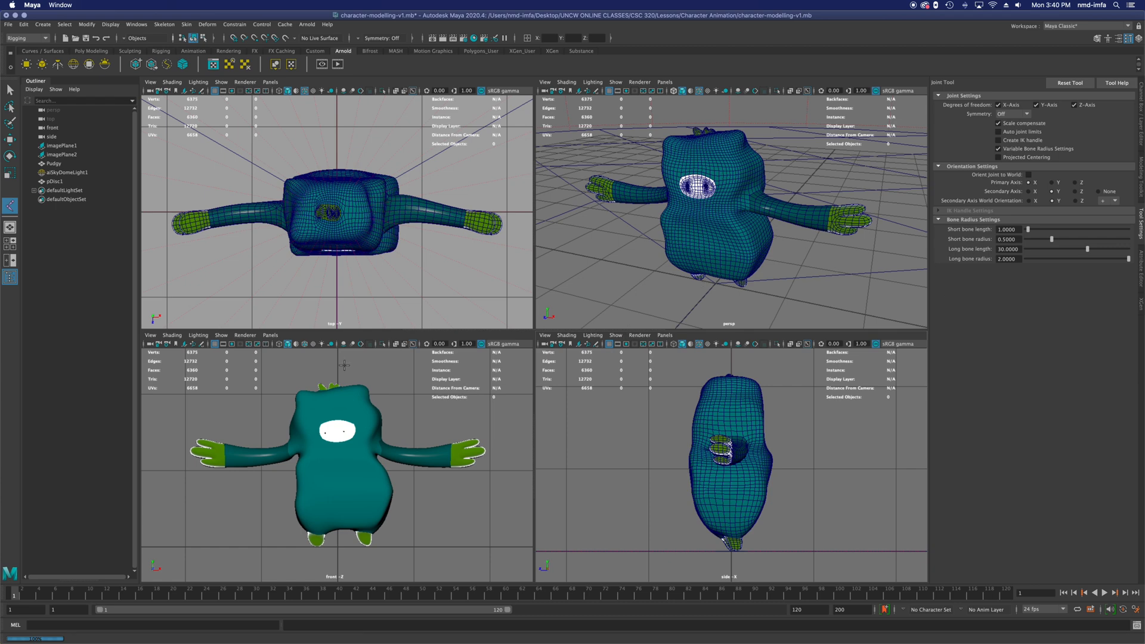
{"action": "key", "text": "space"}
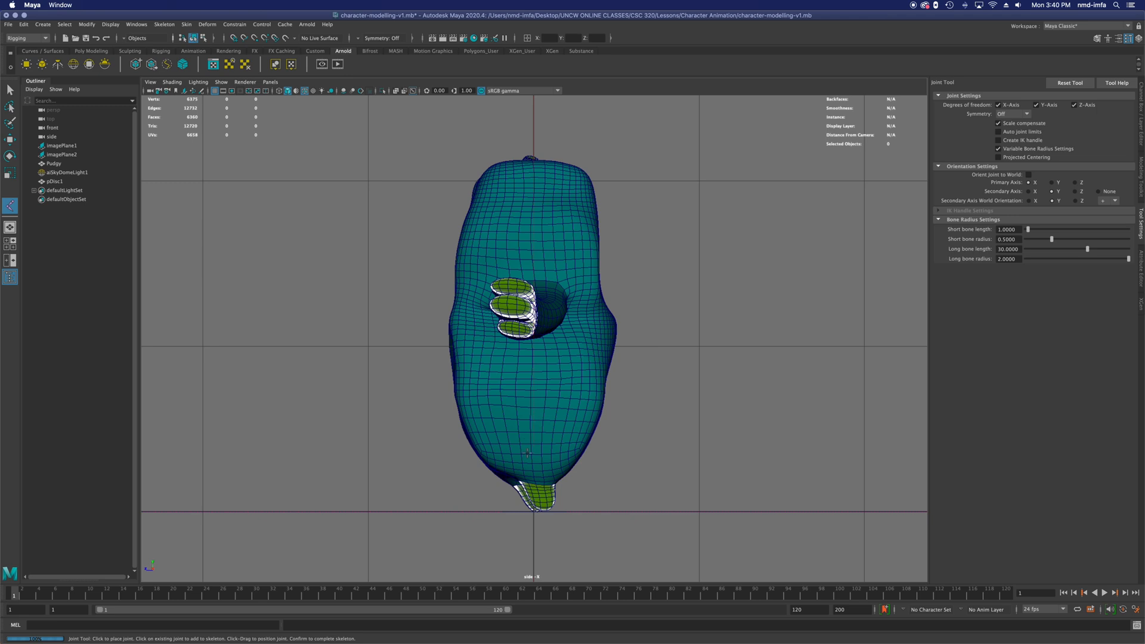
{"action": "scroll", "coordinate": [536, 477], "scroll_direction": "up", "scroll_amount": 2}
{"action": "middle_click_drag", "start_coordinate": [535, 490], "coordinate": [521, 421], "text": "alt"}
{"action": "scroll", "coordinate": [516, 423], "scroll_direction": "up", "scroll_amount": 3}
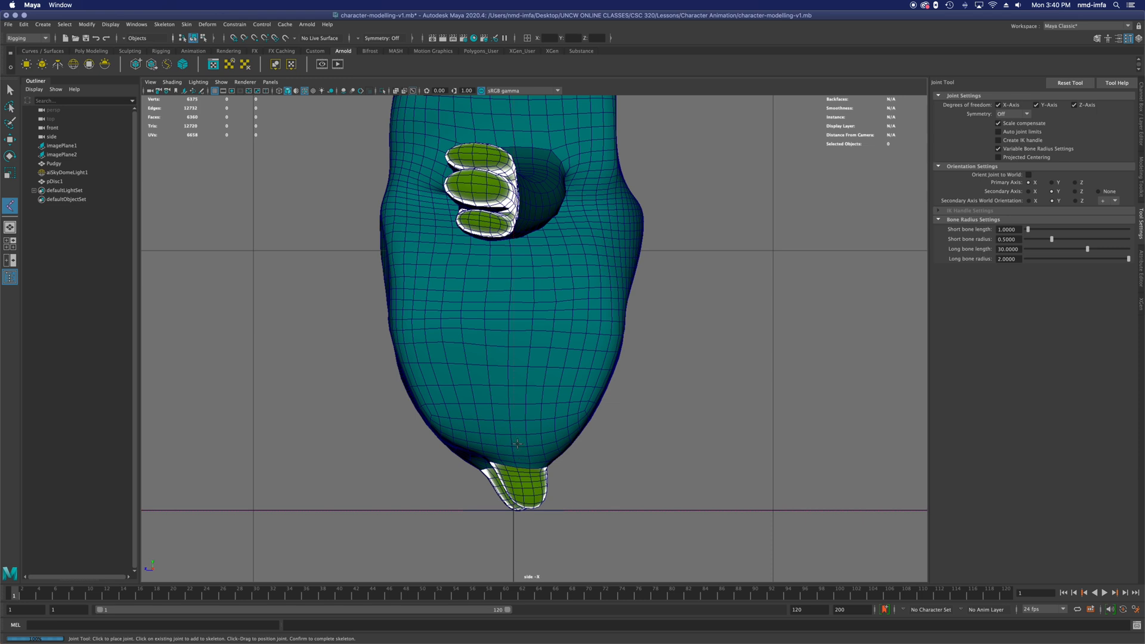
{"action": "left_click", "coordinate": [519, 440]}
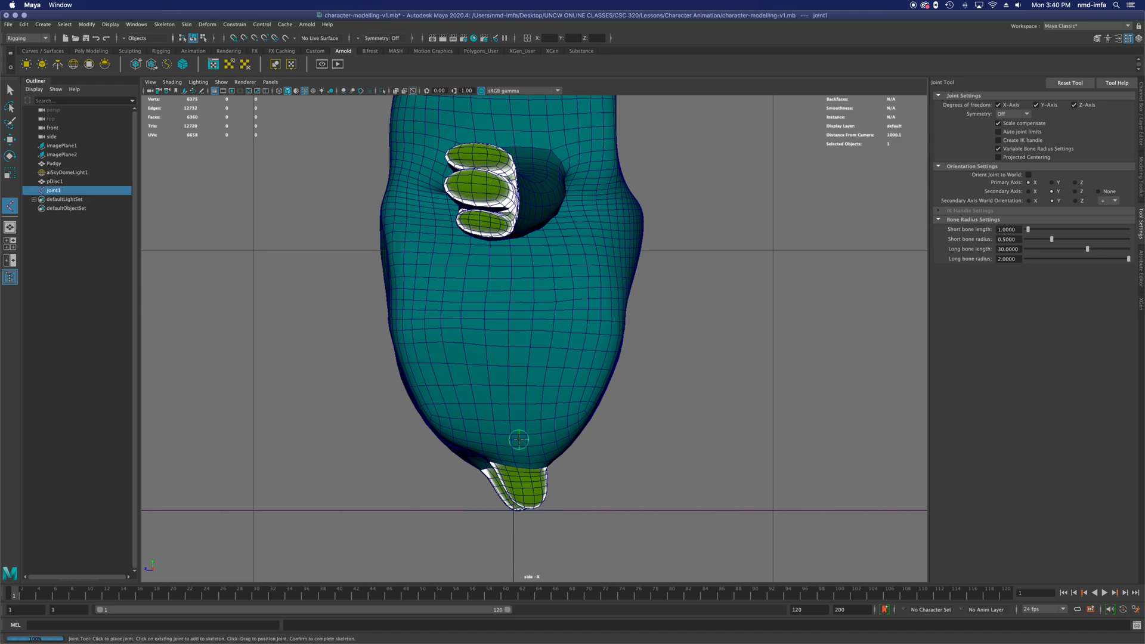
{"action": "left_click", "coordinate": [524, 474]}
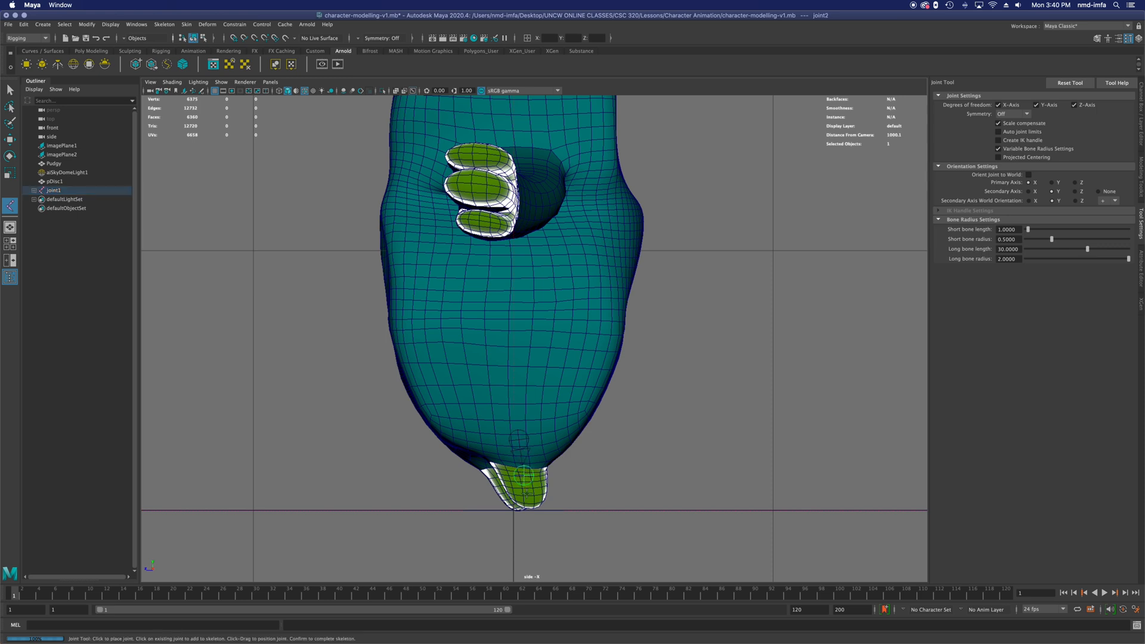
{"action": "left_click", "coordinate": [528, 496]}
{"action": "left_click", "coordinate": [524, 506]}
{"action": "key", "text": "q"}
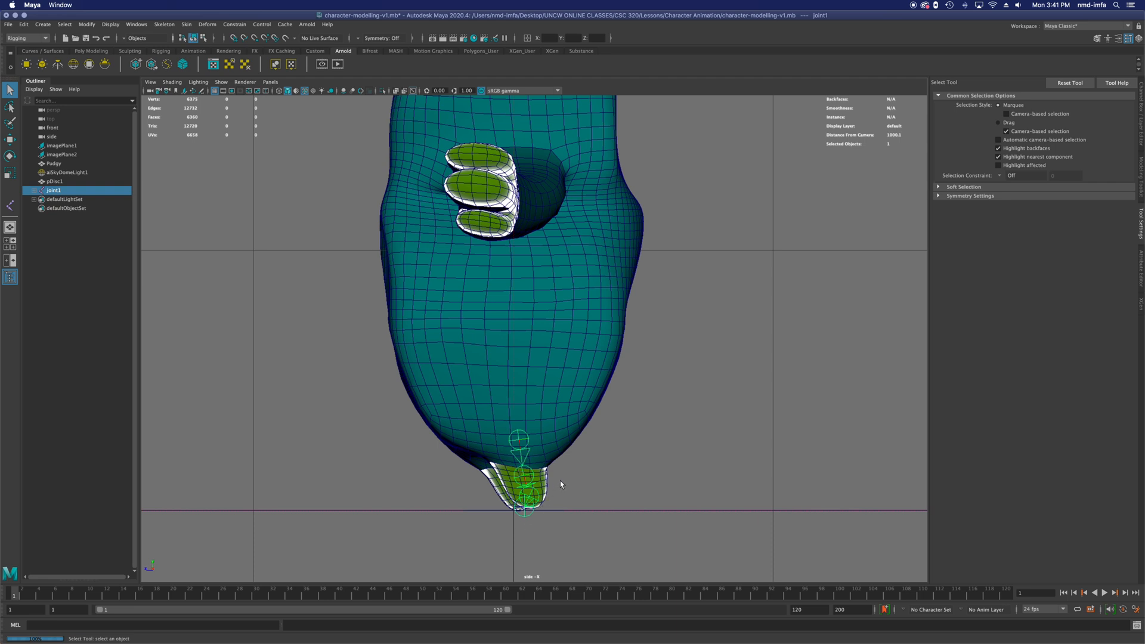
Select the foot's end joint and the root joint in turn to examine the leg chain's hierarchy, and clear the joint selection.
{"action": "left_click", "coordinate": [289, 370]}
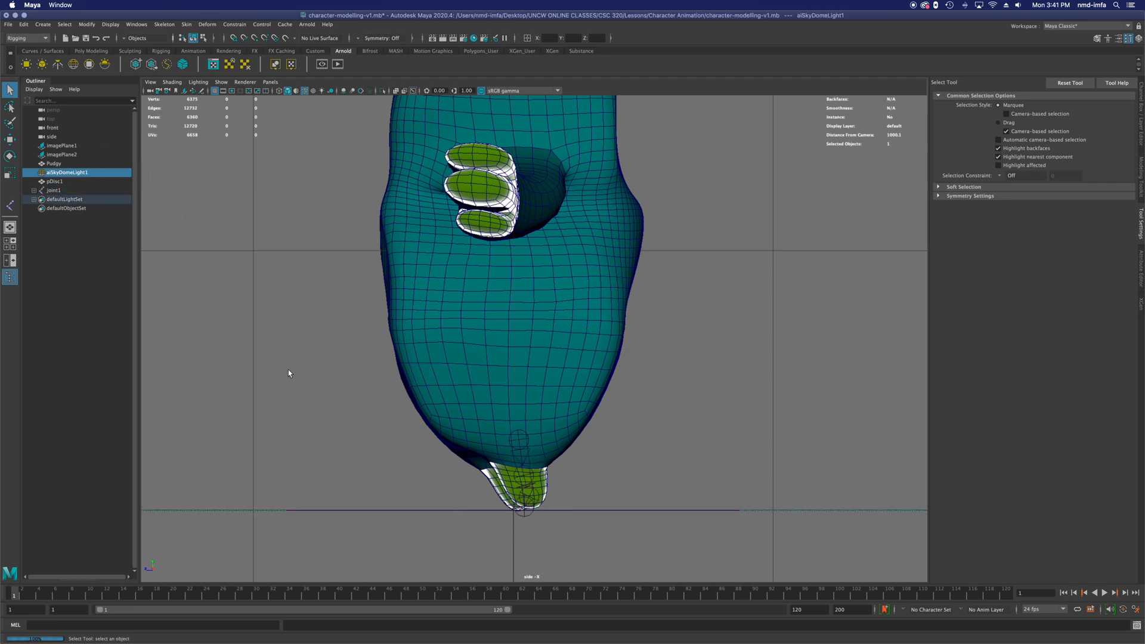
{"action": "left_click", "coordinate": [524, 508]}
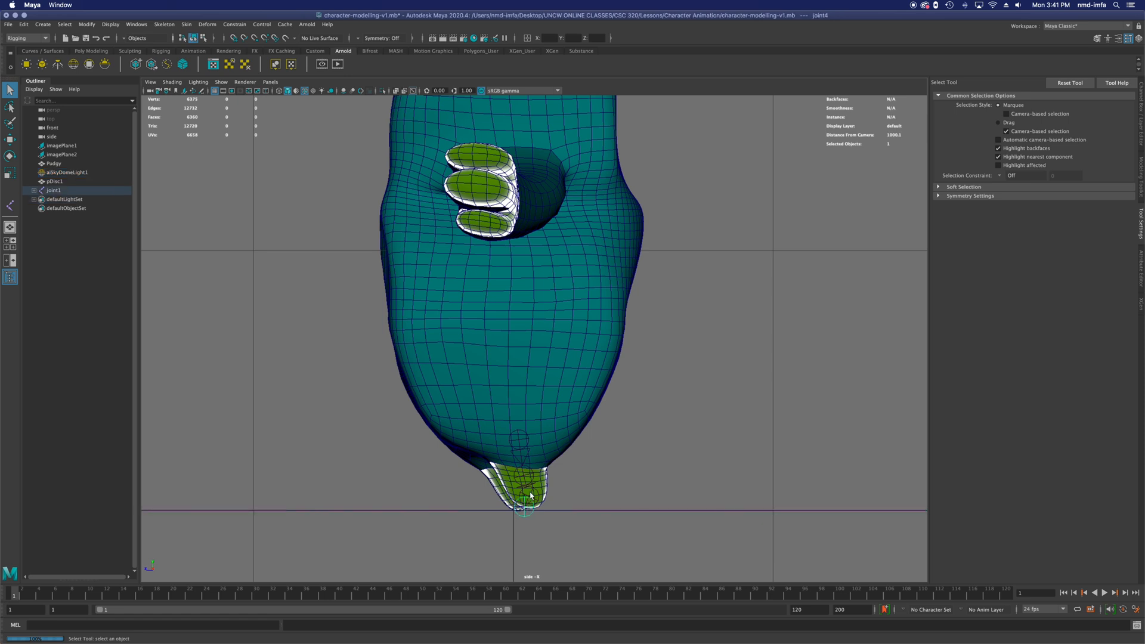
{"action": "left_click", "coordinate": [522, 457]}
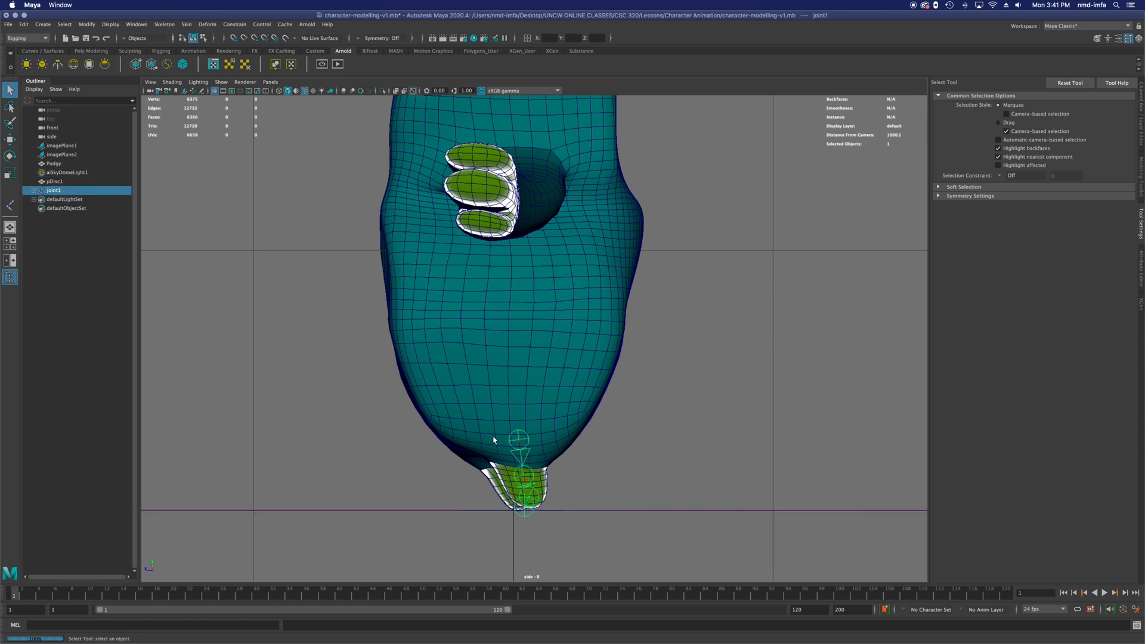
{"action": "left_click", "coordinate": [394, 419]}
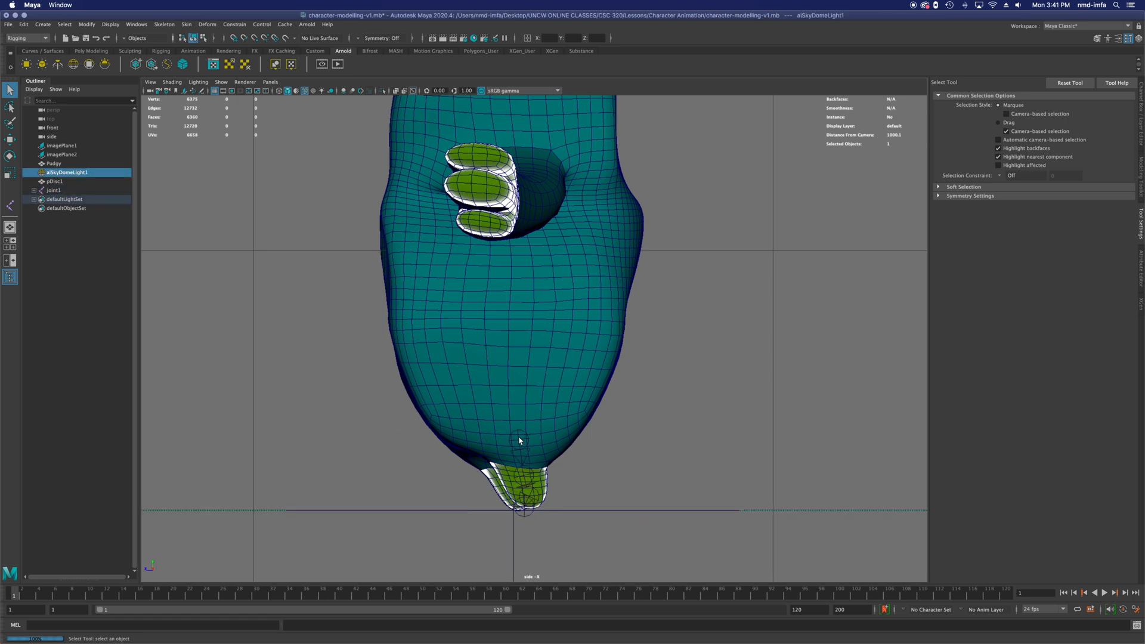
{"action": "left_click", "coordinate": [519, 439]}
{"action": "left_click", "coordinate": [227, 137]}
Set the joint display size to 0.2 and close the joint scale settings.
{"action": "left_click", "coordinate": [110, 25]}
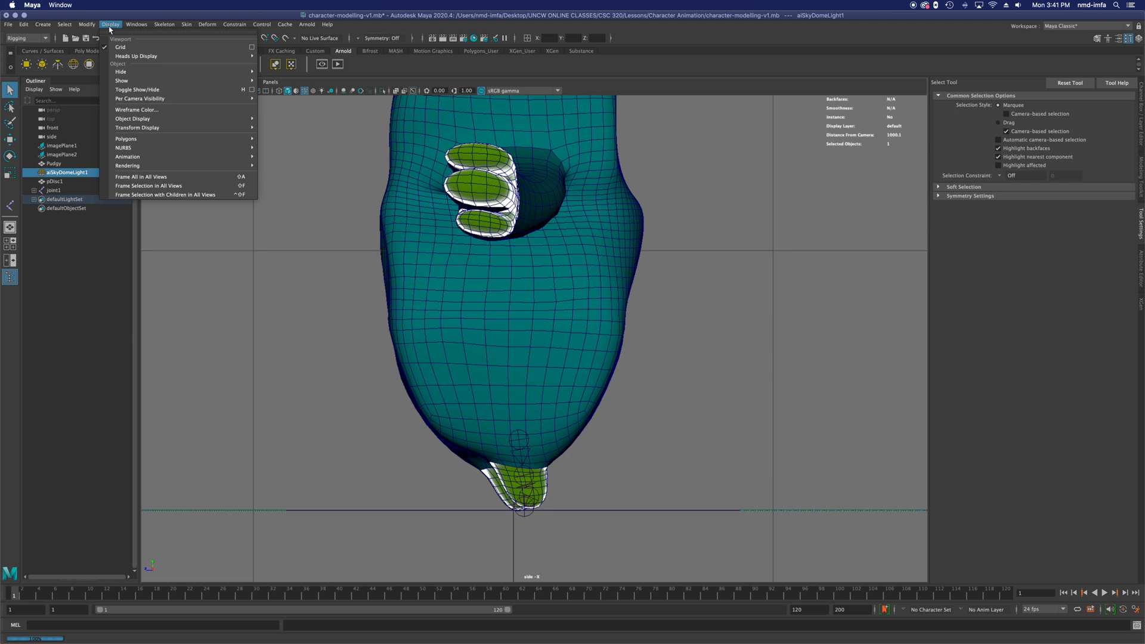
{"action": "mouse_move", "coordinate": [197, 157]}
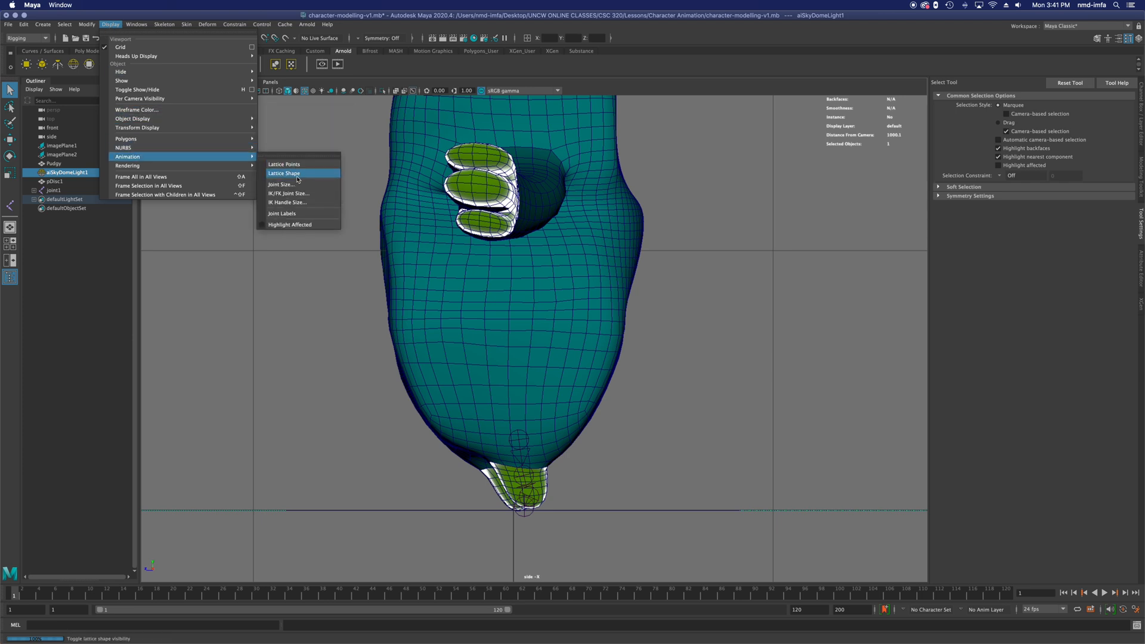
{"action": "left_click", "coordinate": [285, 184]}
{"action": "left_click_drag", "start_coordinate": [438, 231], "coordinate": [730, 243]}
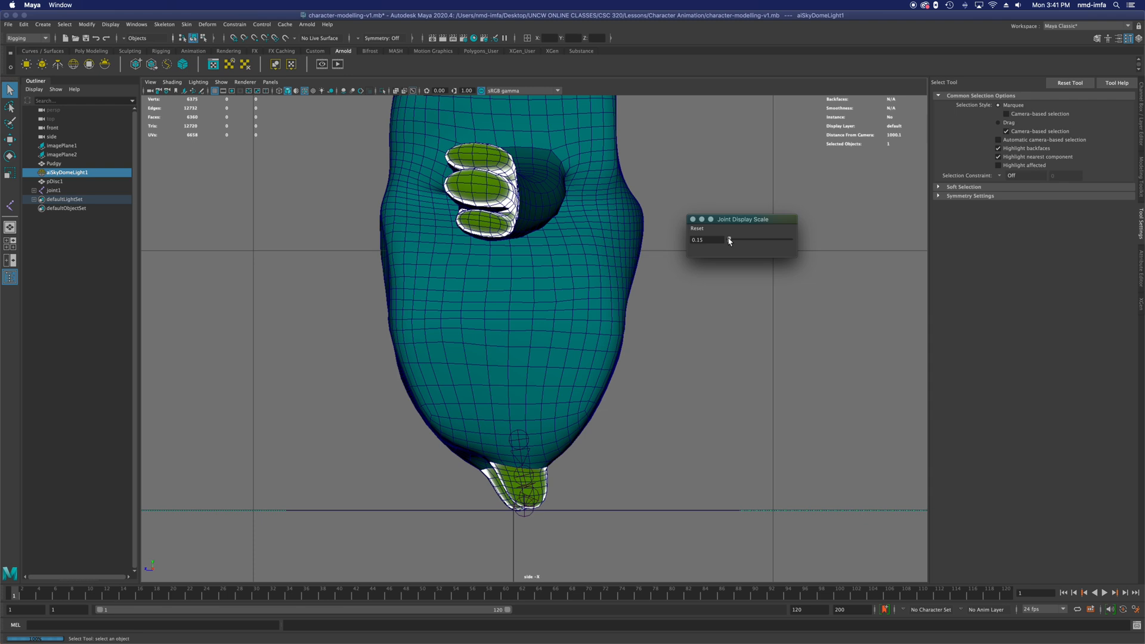
{"action": "double_click", "coordinate": [718, 241]}
{"action": "type", "text": "0.2"}
{"action": "key", "text": "Return"}
{"action": "left_click", "coordinate": [693, 220]}
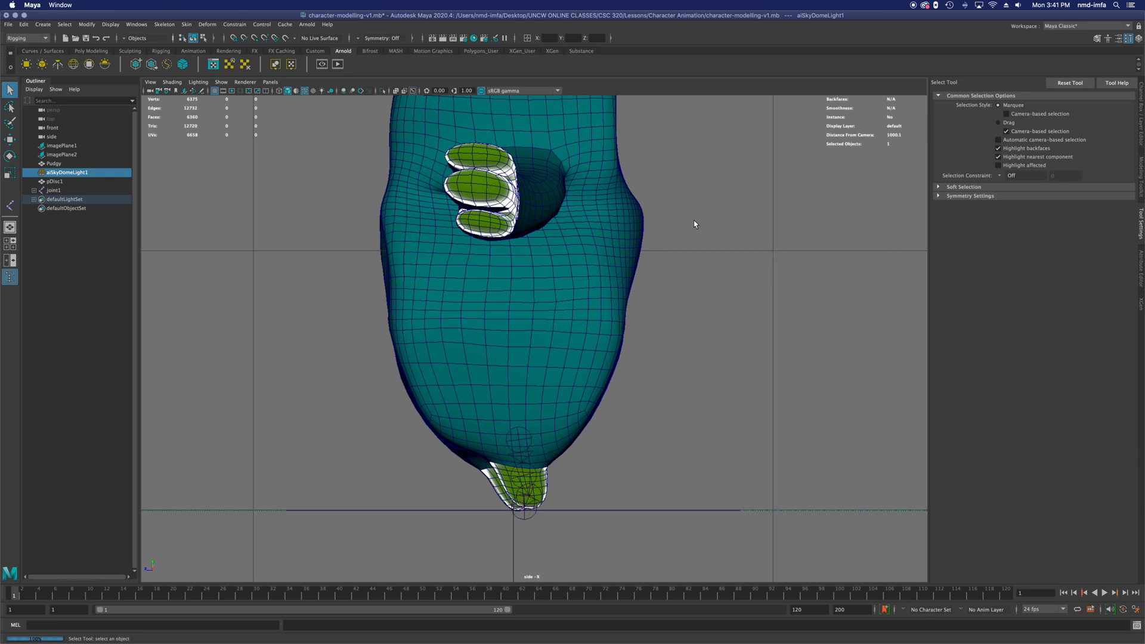
Open the wireframe color settings, apply the green swatch to the leg chain's root joint, and deselect it to check the color.
{"action": "left_click", "coordinate": [110, 25]}
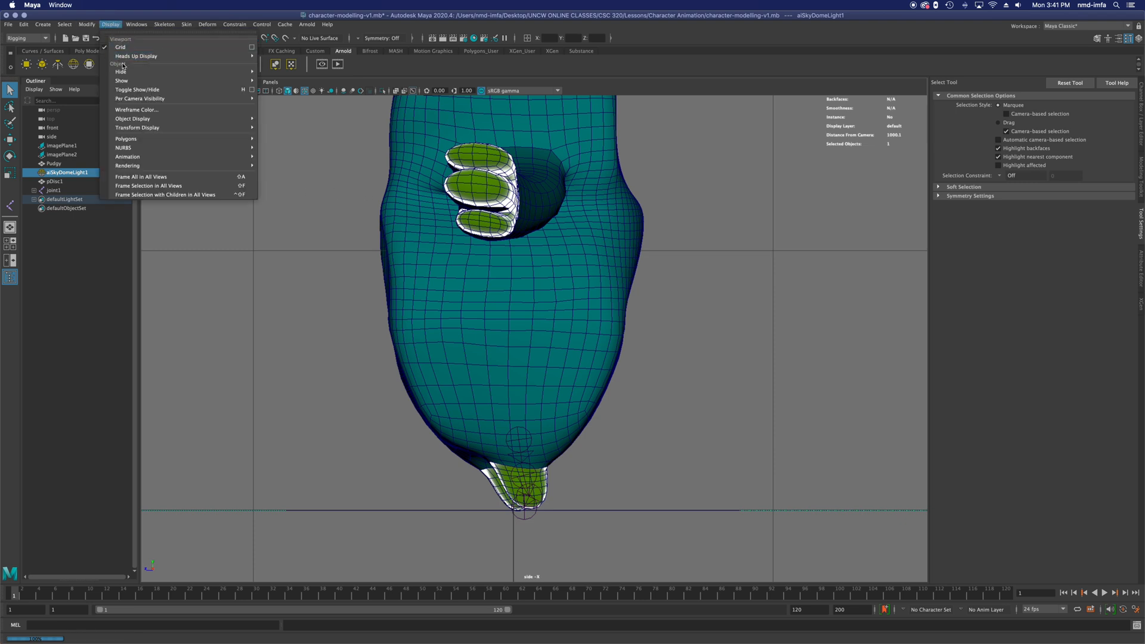
{"action": "left_click", "coordinate": [135, 110]}
{"action": "left_click_drag", "start_coordinate": [426, 228], "coordinate": [741, 239]}
{"action": "left_click", "coordinate": [759, 265]}
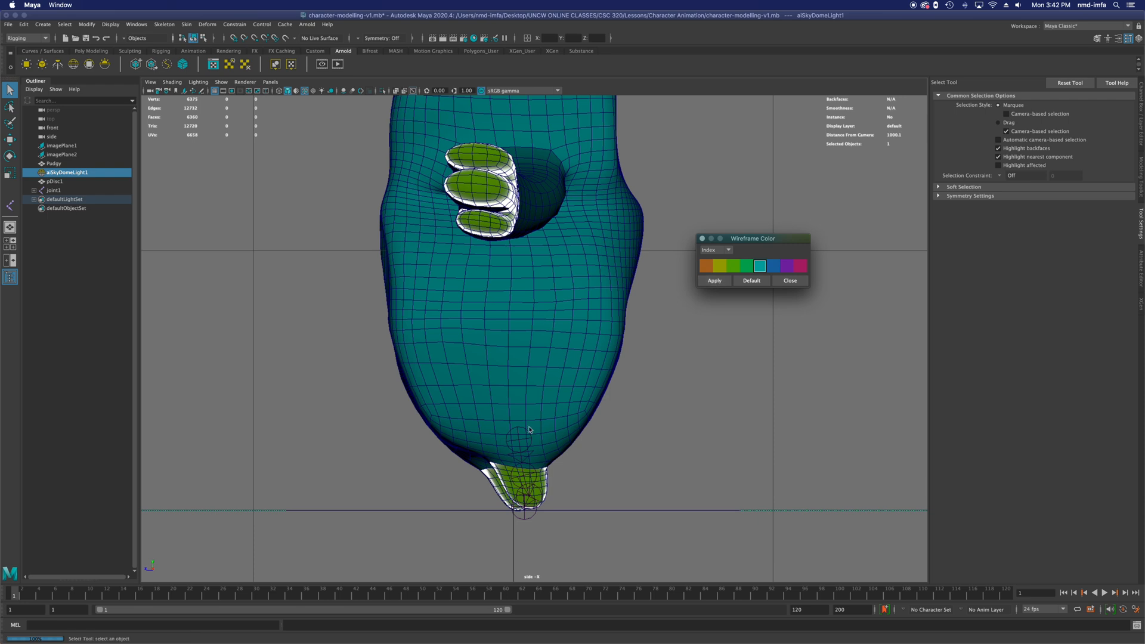
{"action": "left_click", "coordinate": [708, 267]}
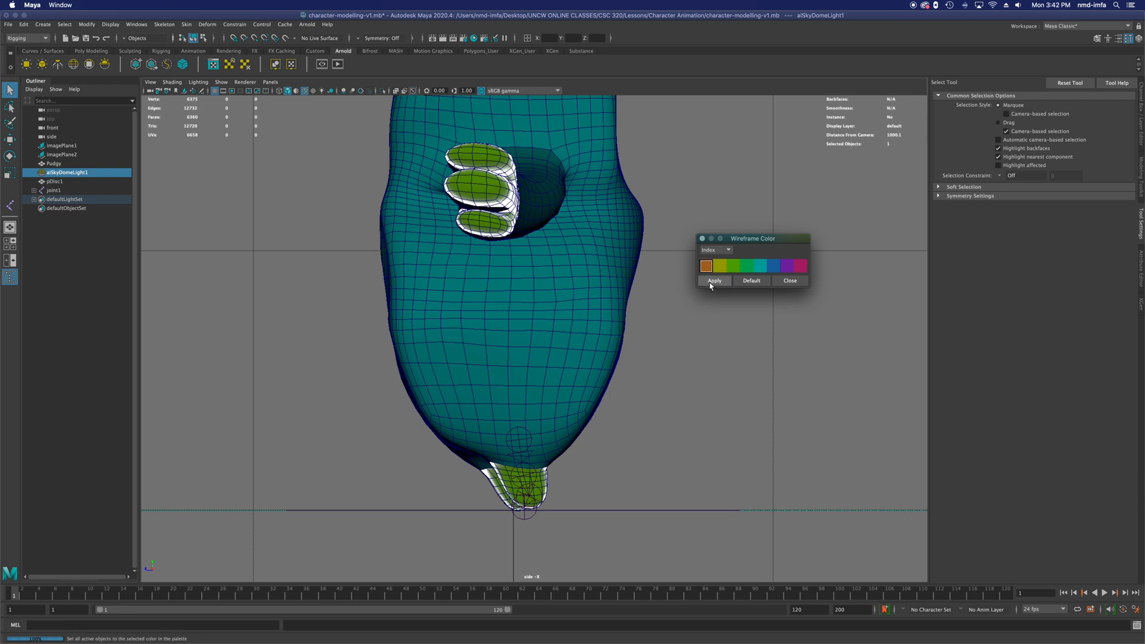
{"action": "left_click", "coordinate": [516, 455]}
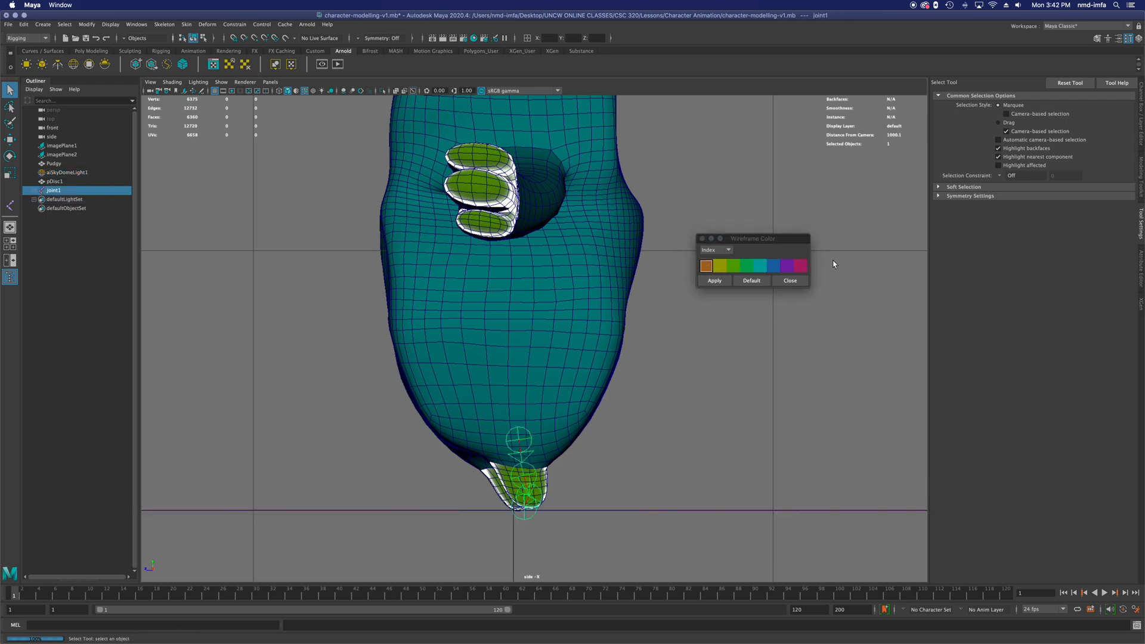
{"action": "left_click", "coordinate": [734, 264]}
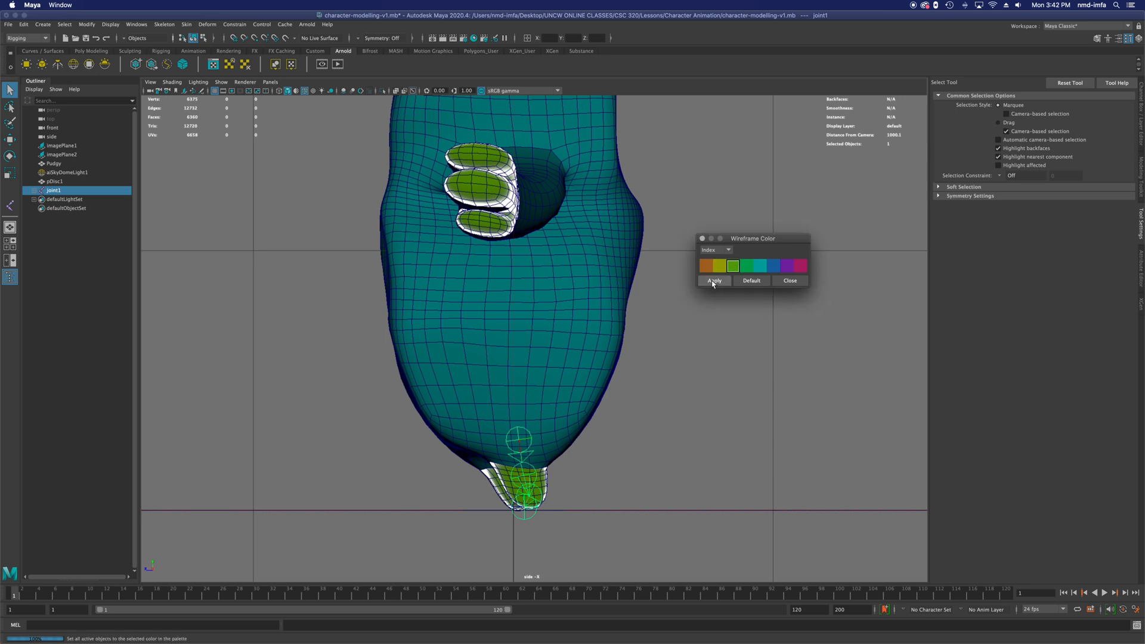
{"action": "left_click", "coordinate": [674, 424]}
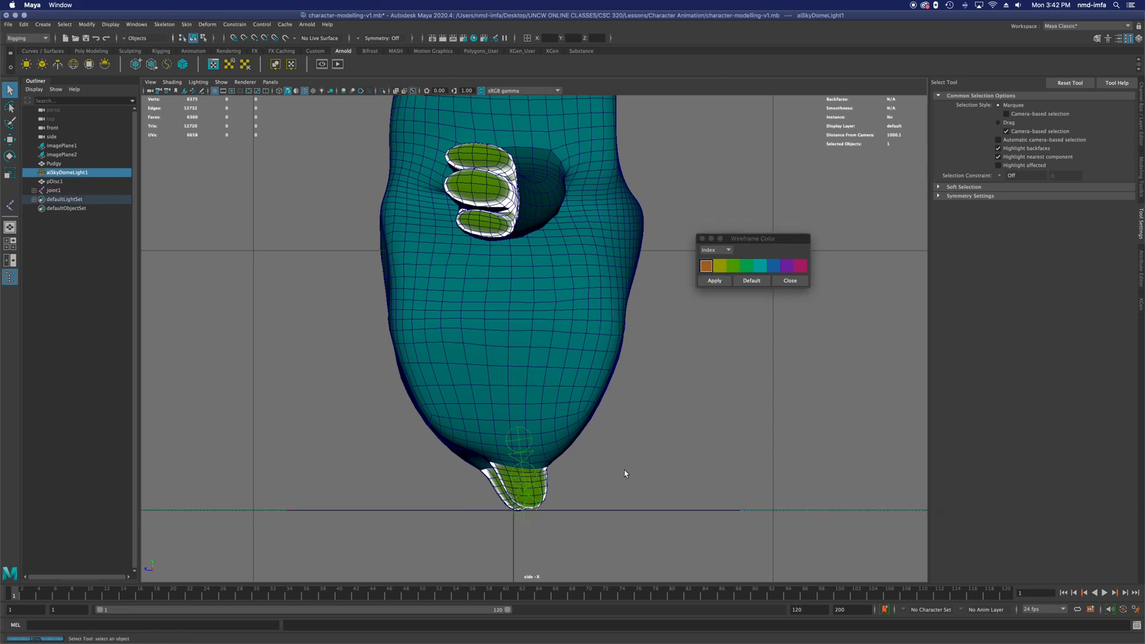
Apply the magenta wireframe color to the leg chain's root joint and deselect it to check the color.
{"action": "left_click", "coordinate": [519, 442]}
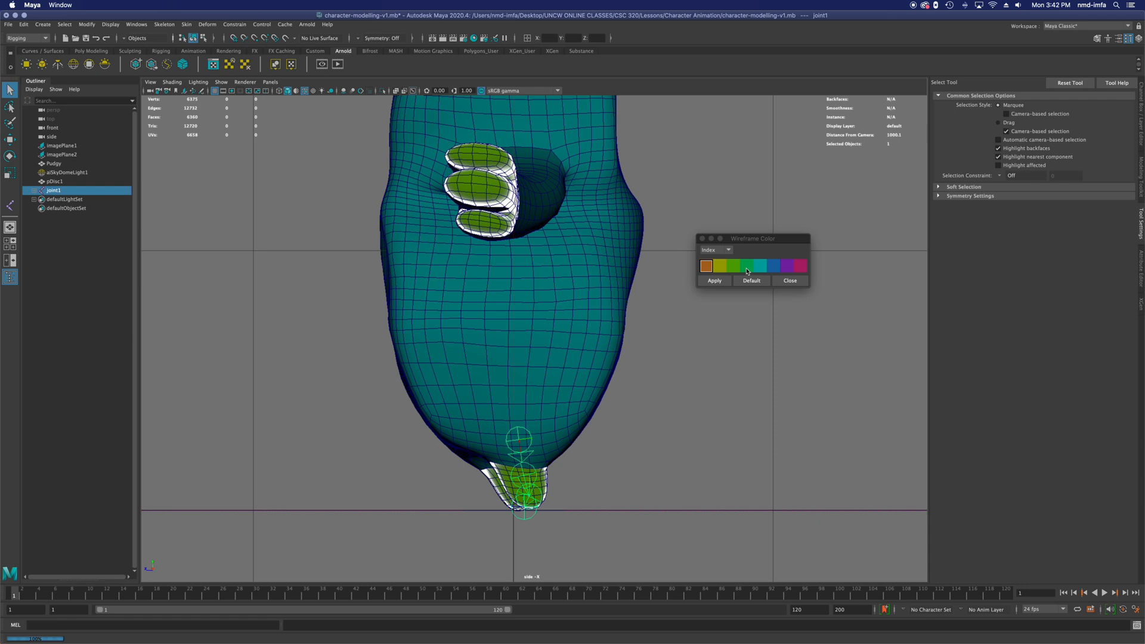
{"action": "left_click", "coordinate": [800, 267]}
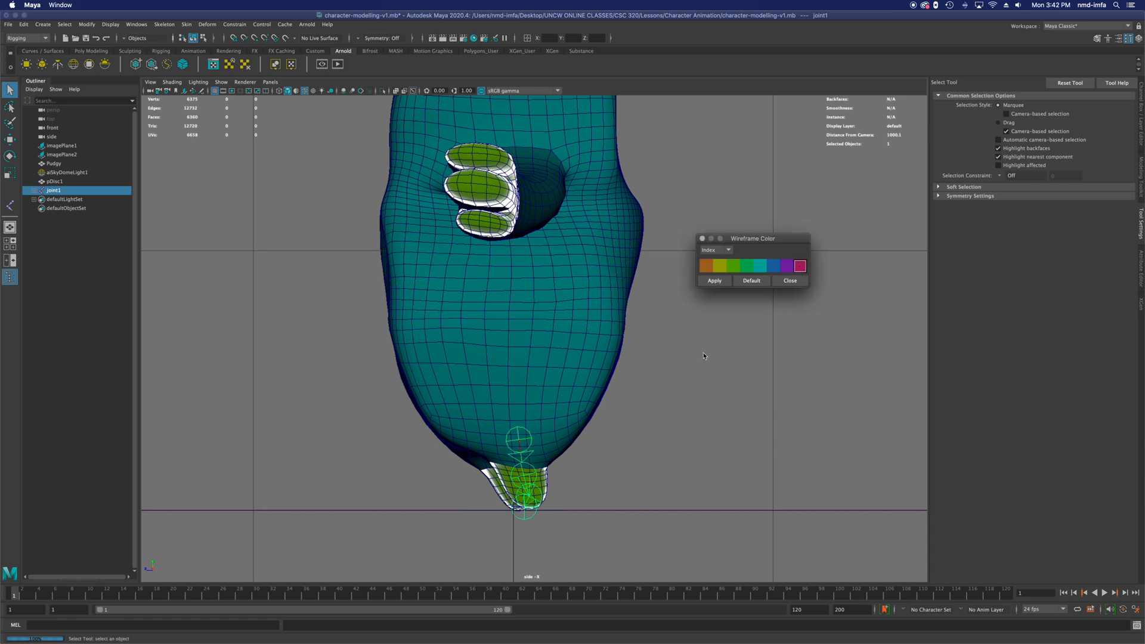
{"action": "left_click", "coordinate": [722, 282]}
{"action": "left_click", "coordinate": [653, 426]}
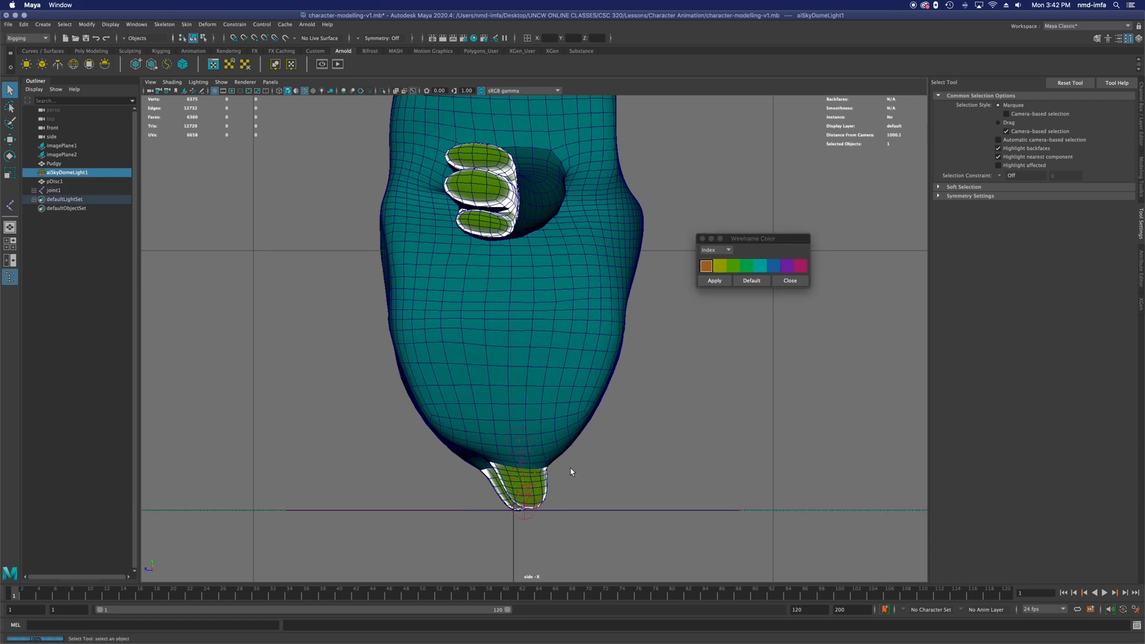
Apply the yellow wireframe color to the leg chain's root joint, check it with the joint deselected, and close the color settings.
{"action": "left_click", "coordinate": [519, 440]}
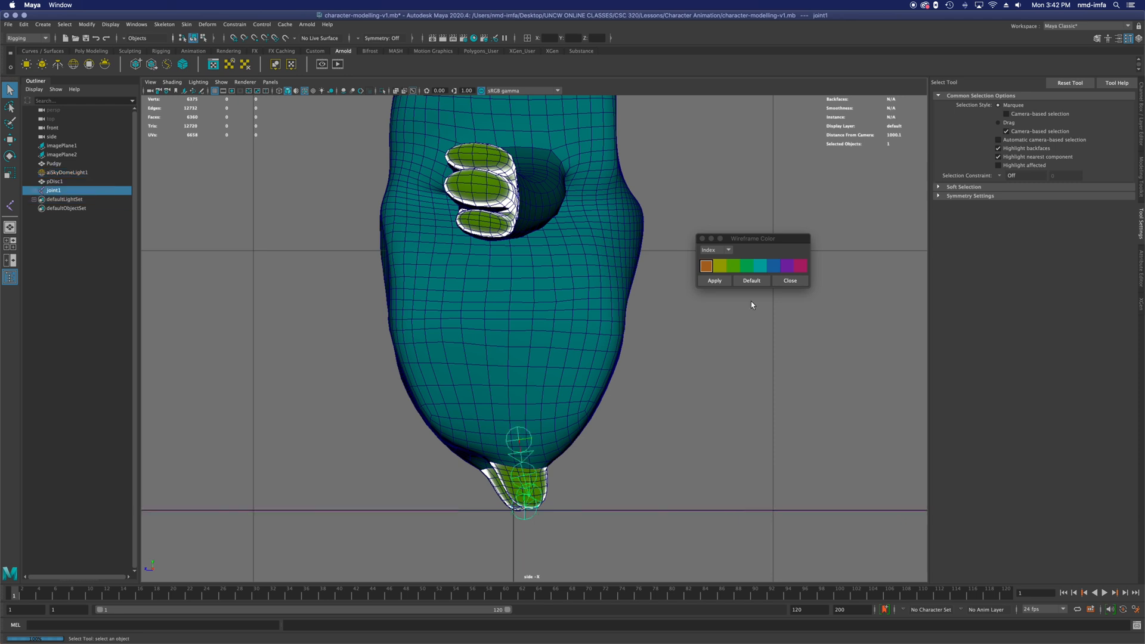
{"action": "left_click", "coordinate": [719, 265]}
{"action": "left_click", "coordinate": [715, 281]}
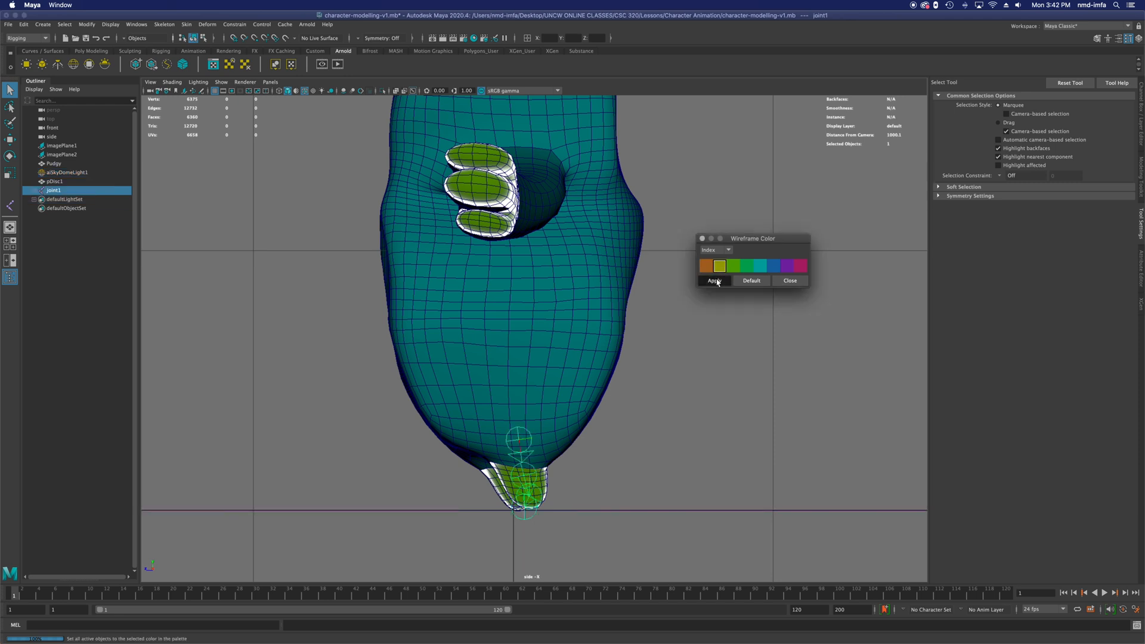
{"action": "left_click", "coordinate": [673, 402]}
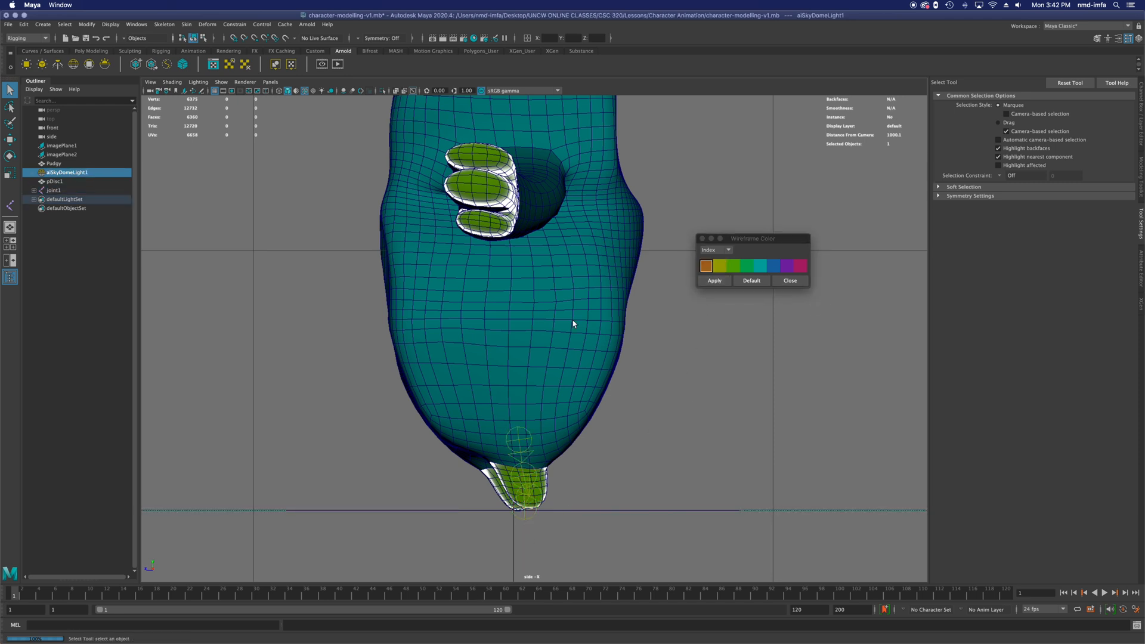
{"action": "left_click", "coordinate": [517, 454]}
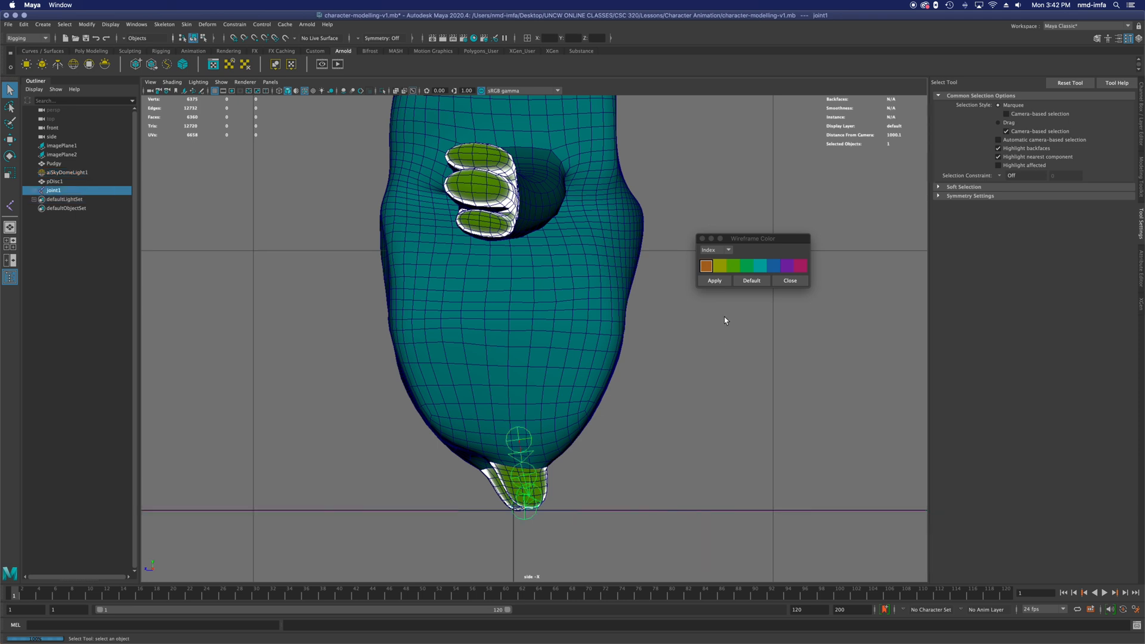
{"action": "left_click", "coordinate": [719, 265]}
{"action": "left_click", "coordinate": [715, 281]}
{"action": "left_click", "coordinate": [673, 453]}
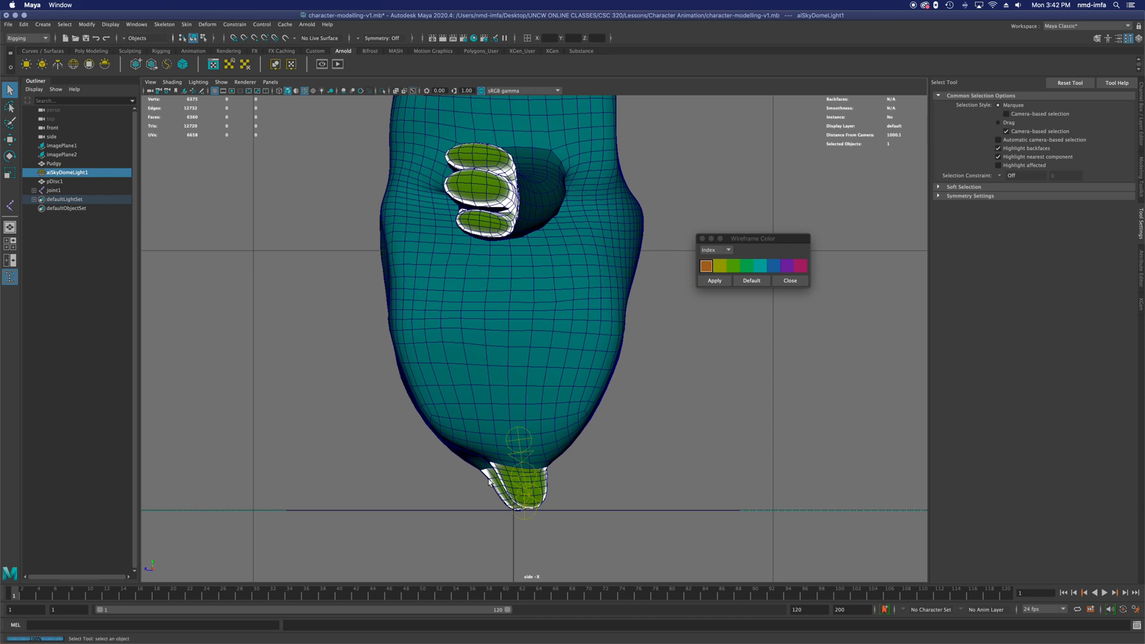
{"action": "left_click", "coordinate": [520, 443]}
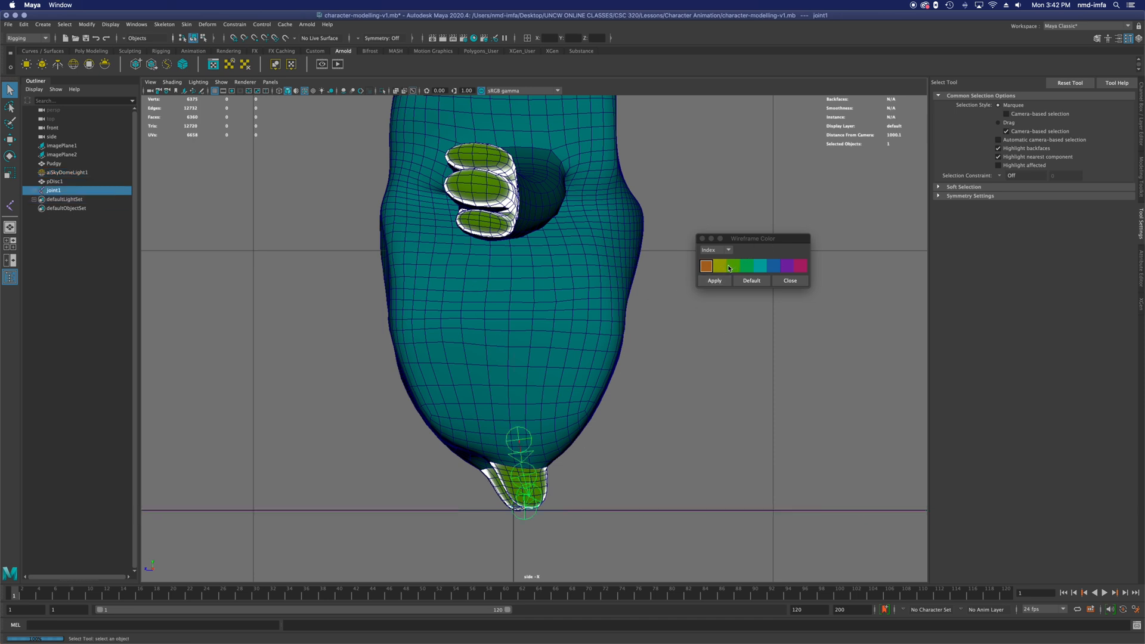
{"action": "left_click", "coordinate": [639, 464]}
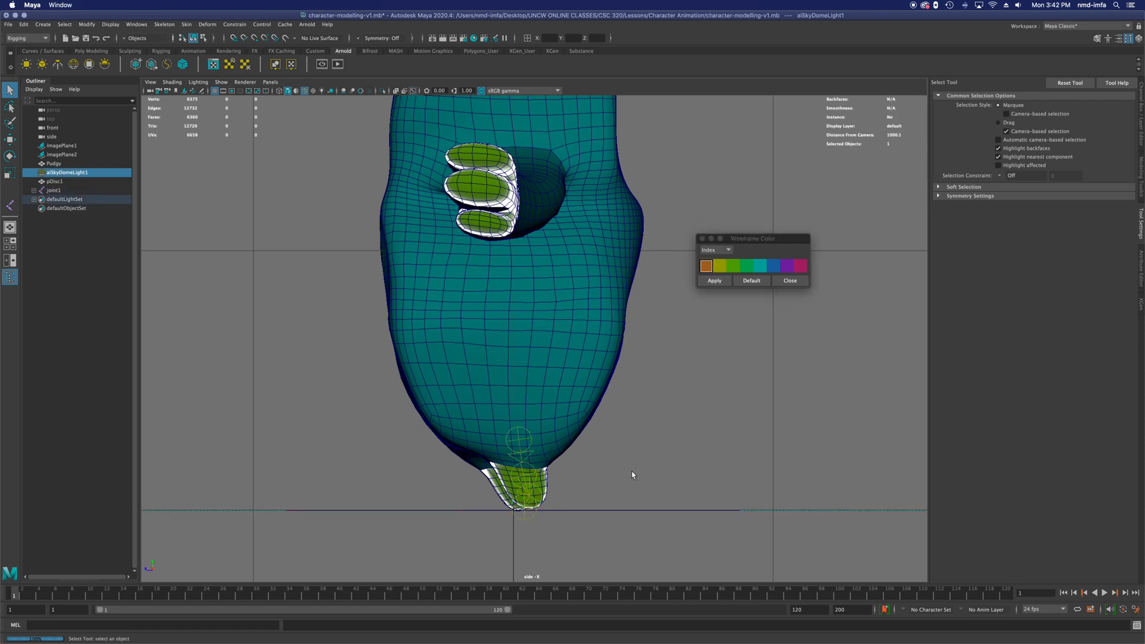
{"action": "left_click", "coordinate": [519, 440]}
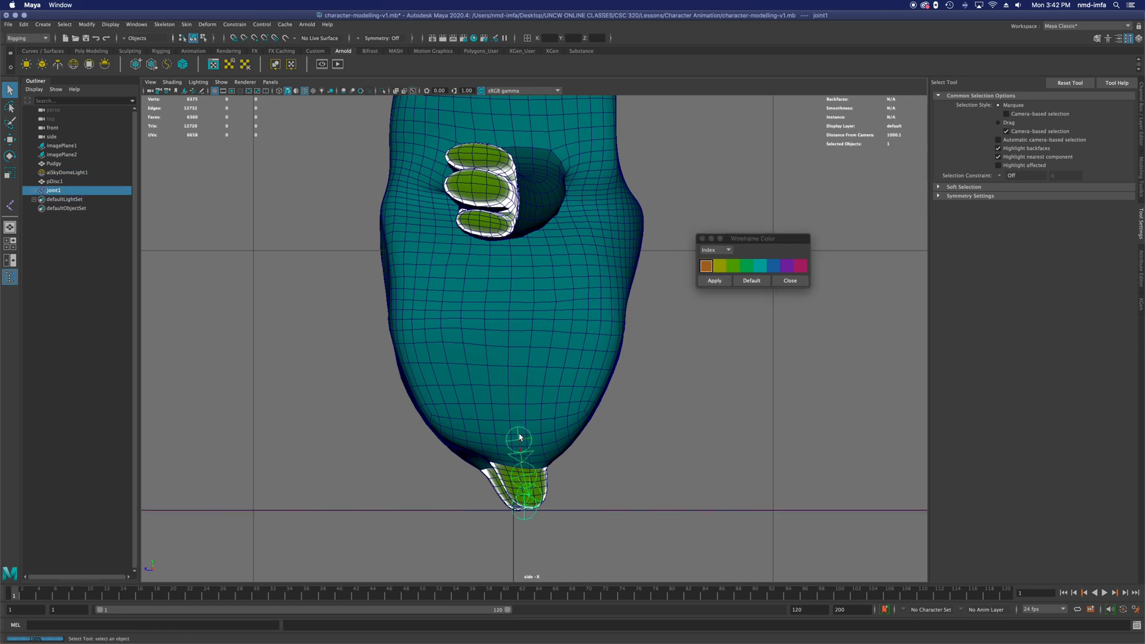
{"action": "left_click", "coordinate": [790, 280]}
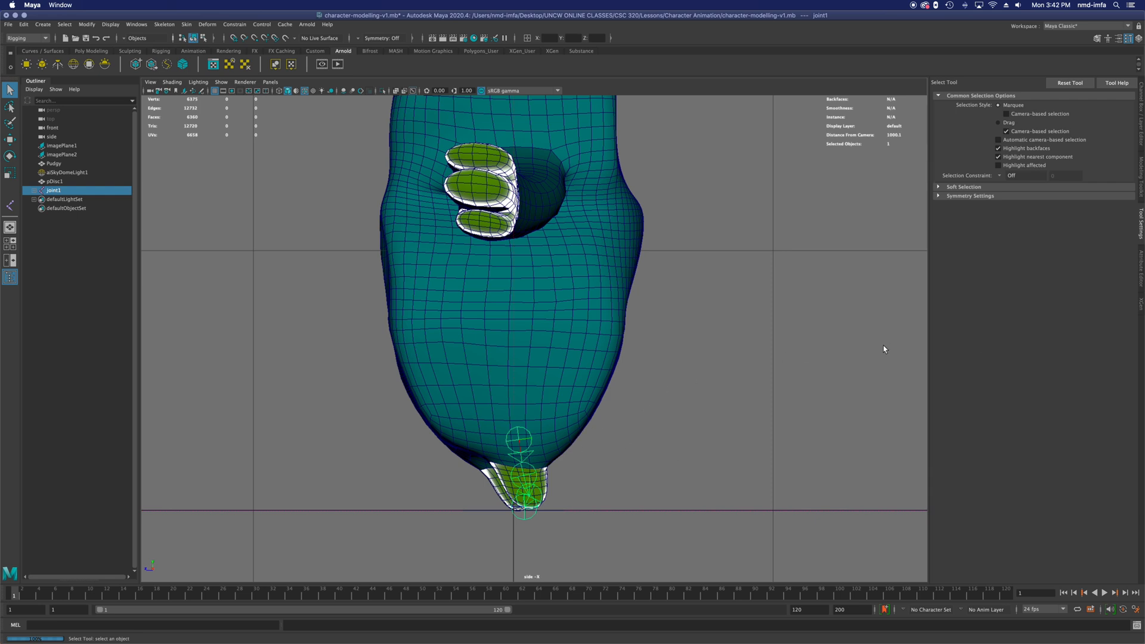
In the maximized front view, move the leg chain's root joint along X until the chain is centered in the character's left foot, and deselect it.
{"action": "key", "text": "space"}
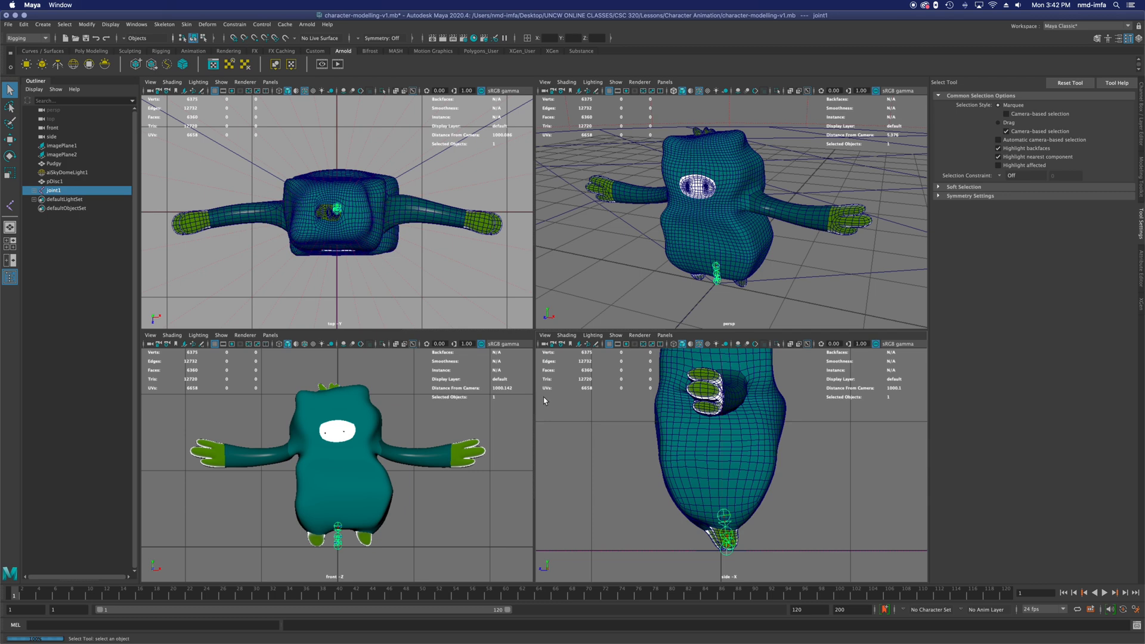
{"action": "scroll", "coordinate": [339, 555], "scroll_direction": "up", "scroll_amount": 5}
{"action": "middle_click_drag", "start_coordinate": [339, 555], "coordinate": [332, 480], "text": "alt"}
{"action": "key", "text": "space"}
{"action": "right_click_drag", "start_coordinate": [488, 371], "coordinate": [517, 370], "text": "alt"}
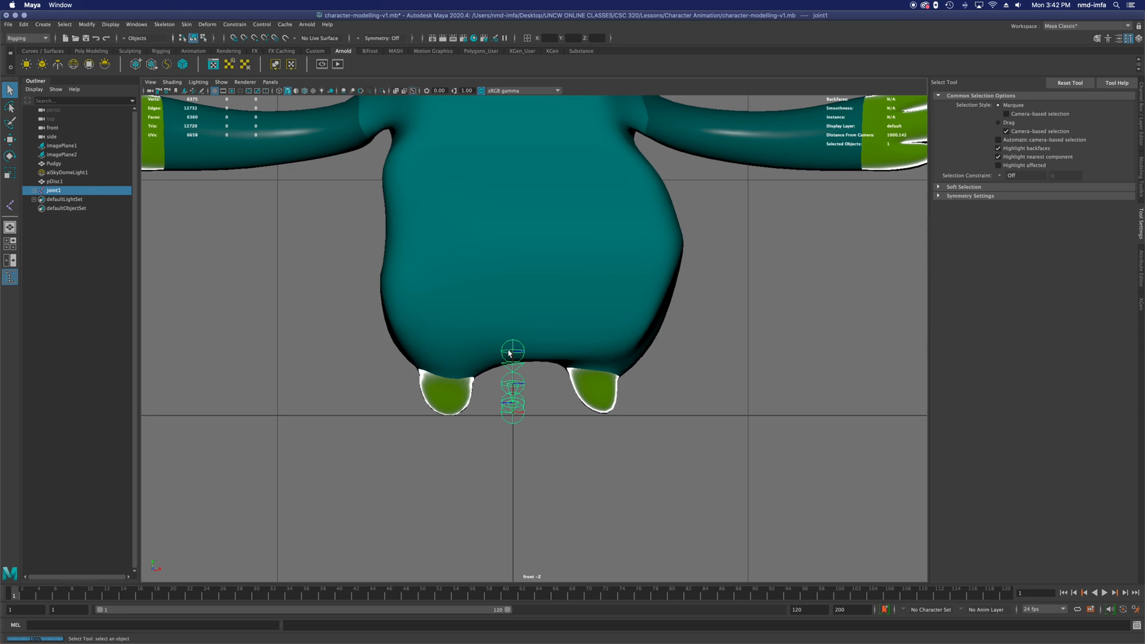
{"action": "key", "text": "w"}
{"action": "left_click_drag", "start_coordinate": [550, 353], "coordinate": [636, 354]}
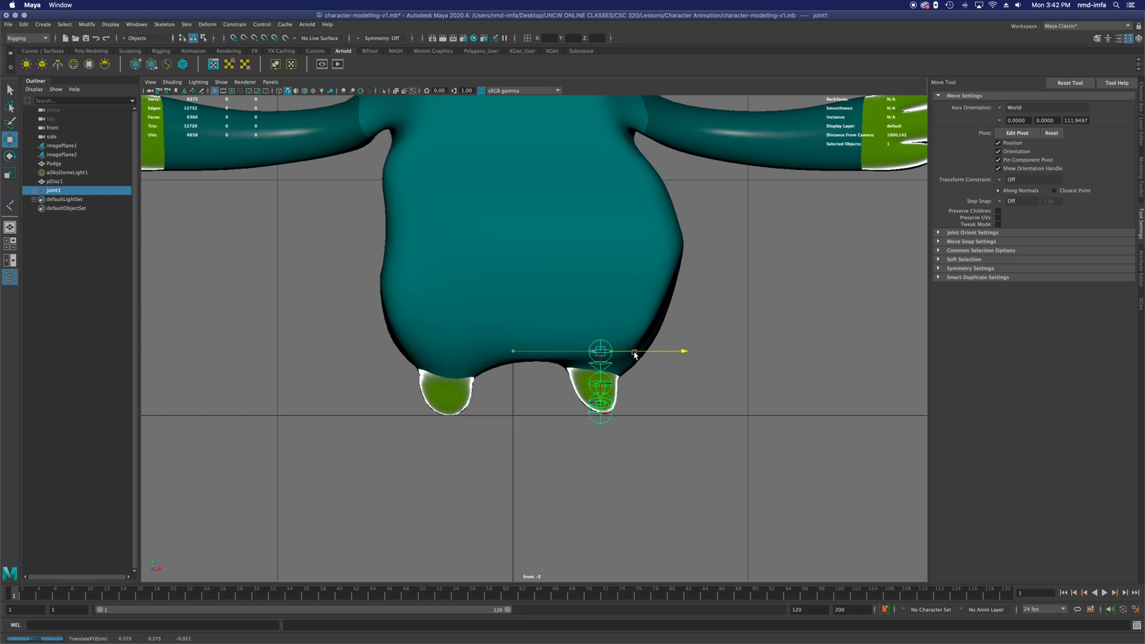
{"action": "left_click", "coordinate": [707, 436]}
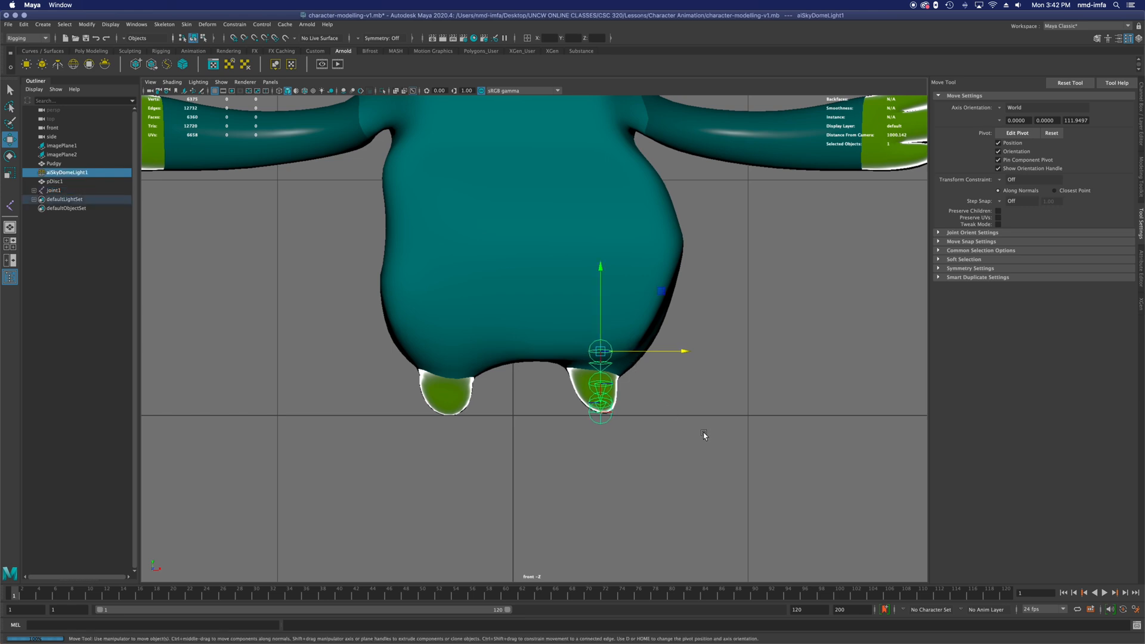
{"action": "left_click", "coordinate": [604, 355]}
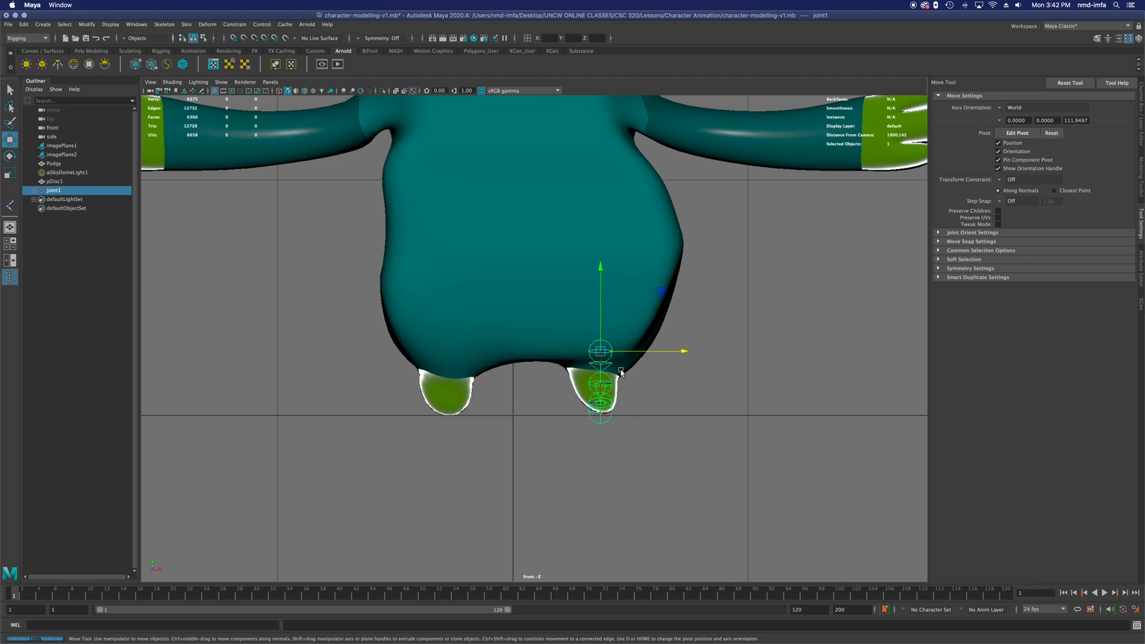
{"action": "left_click_drag", "start_coordinate": [634, 353], "coordinate": [633, 354]}
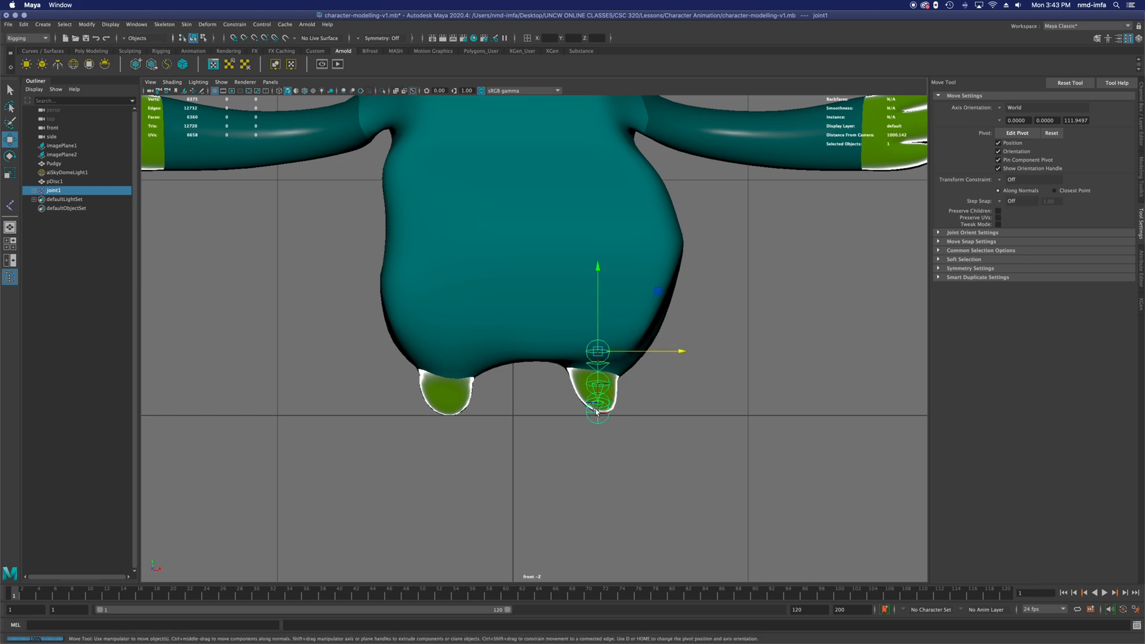
{"action": "left_click_drag", "start_coordinate": [617, 352], "coordinate": [619, 353]}
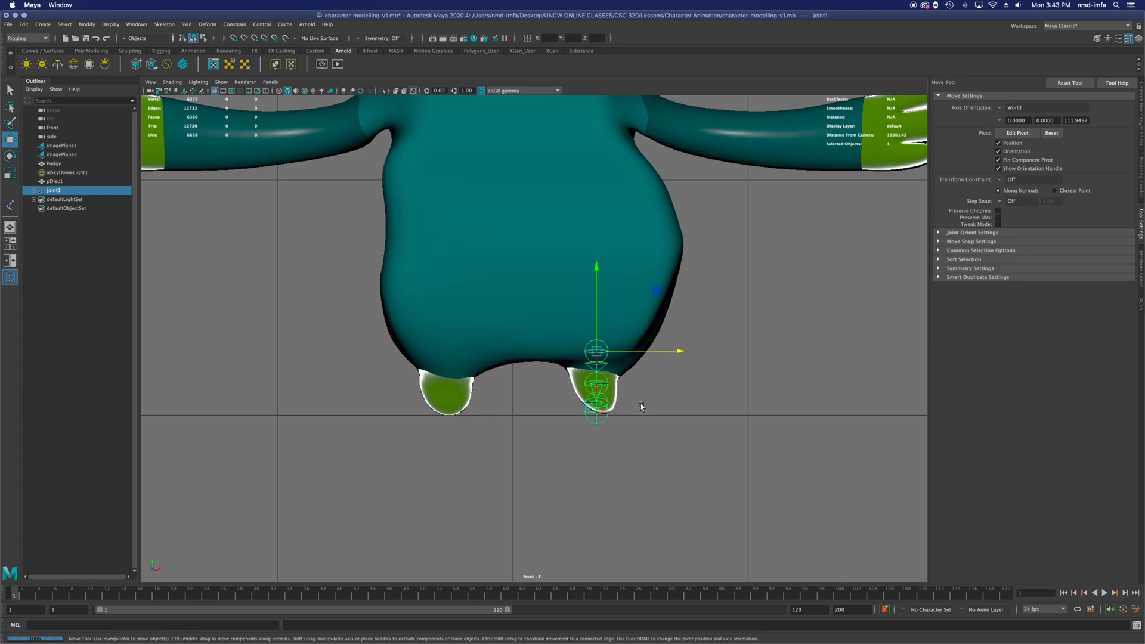
{"action": "left_click", "coordinate": [613, 386]}
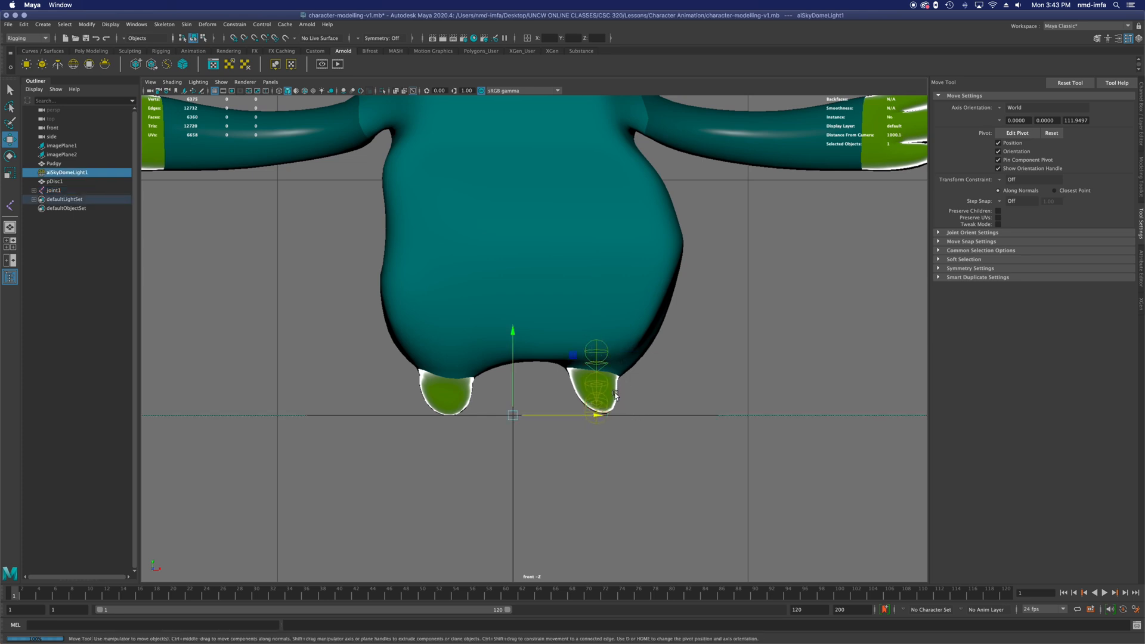
Back in the four-view layout, expand the joint1 hierarchy and select joint2, joint3 and joint4 in turn to examine the leg chain's joints.
{"action": "key", "text": "space"}
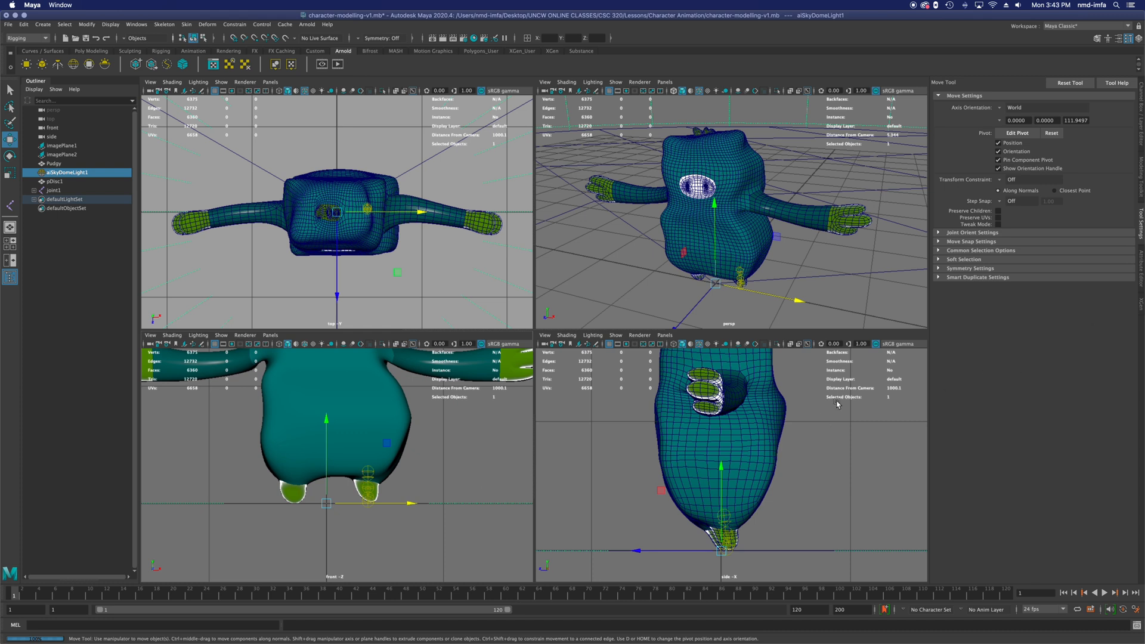
{"action": "left_click", "coordinate": [372, 477]}
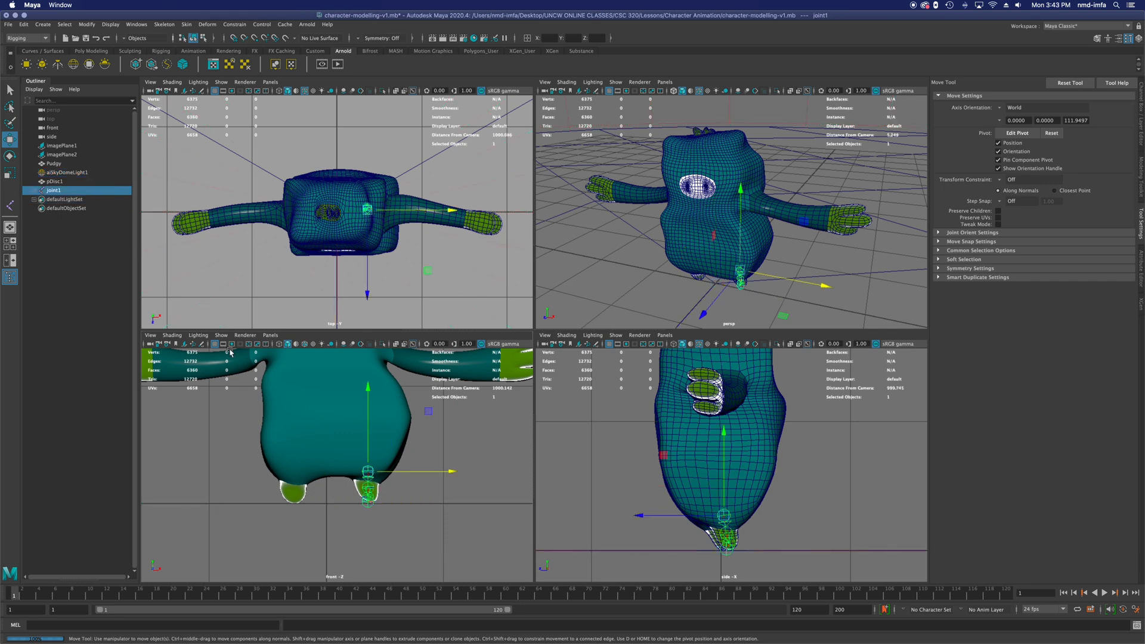
{"action": "left_click", "coordinate": [31, 189]}
{"action": "left_click", "coordinate": [39, 200]}
{"action": "left_click", "coordinate": [45, 208]}
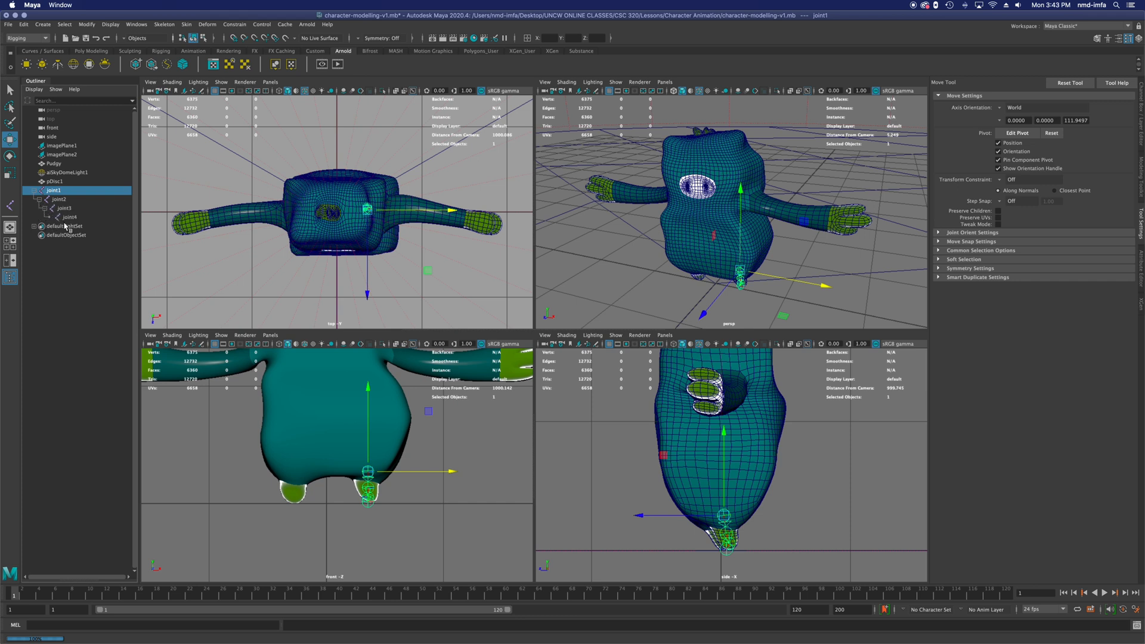
{"action": "left_click", "coordinate": [60, 199]}
{"action": "left_click", "coordinate": [64, 209]}
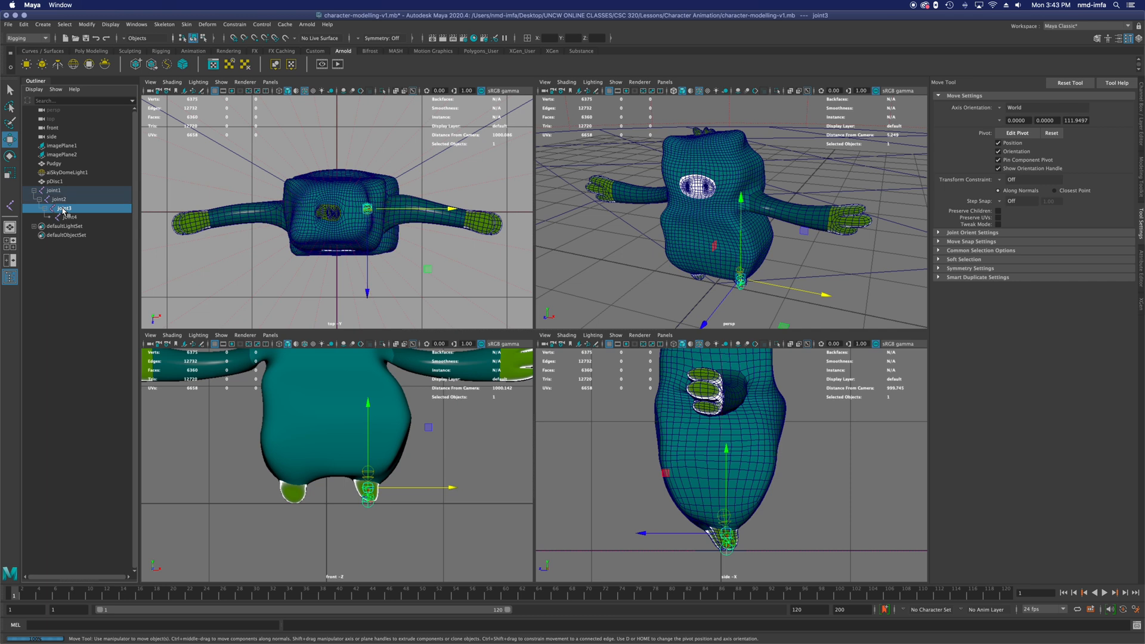
{"action": "left_click", "coordinate": [66, 217]}
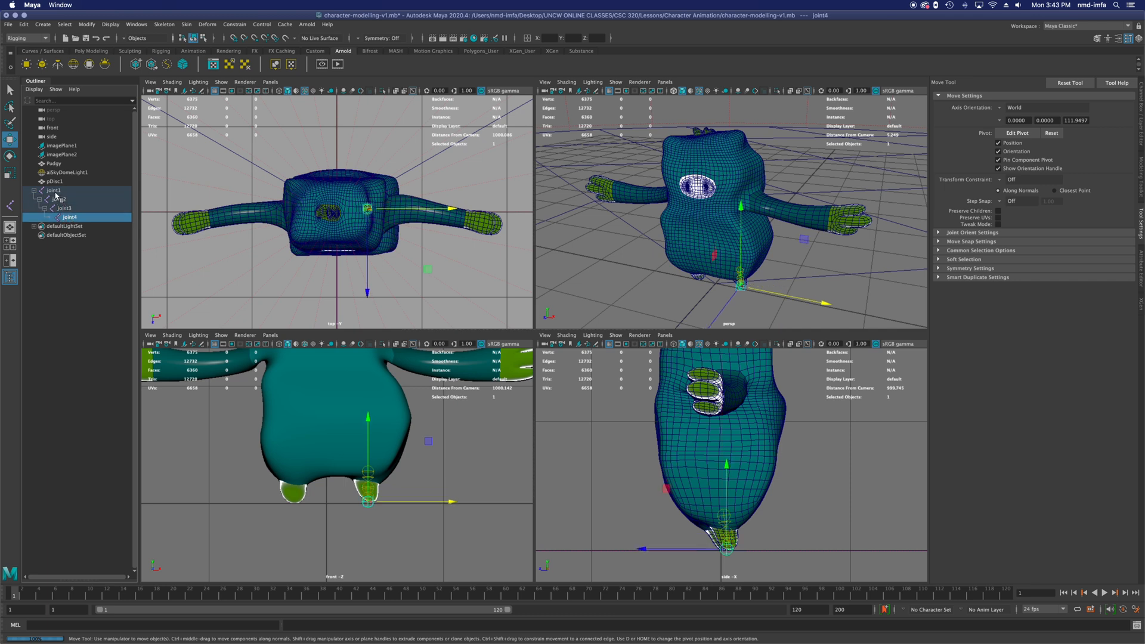
Select the joints of the leg chain from joint1 down to joint4 to review their order in the hierarchy.
{"action": "left_click", "coordinate": [54, 191]}
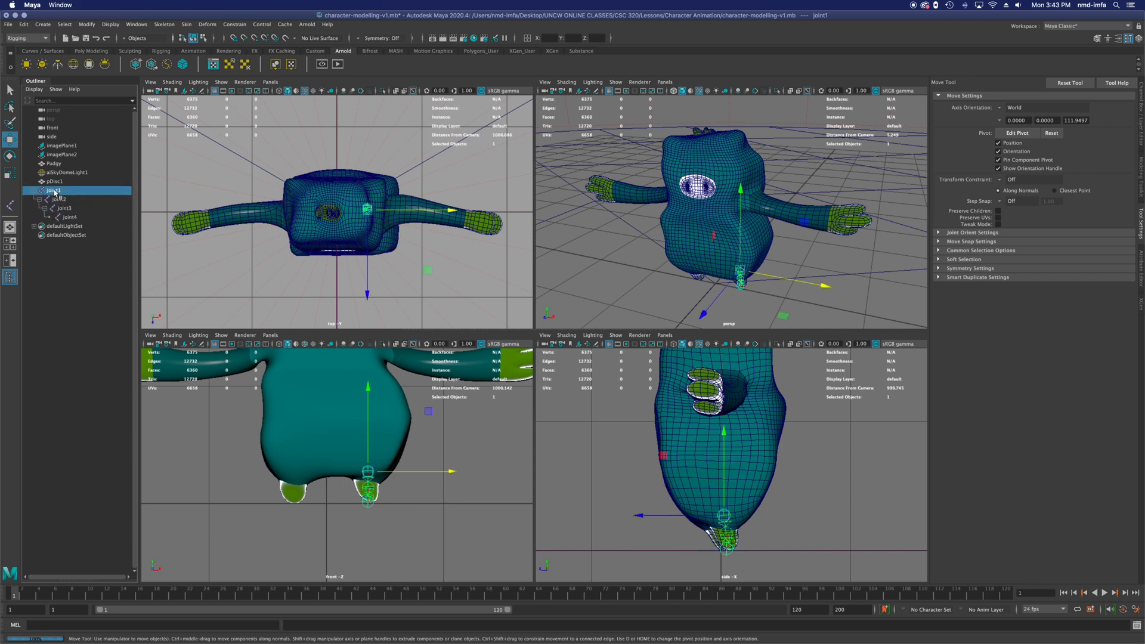
{"action": "left_click", "coordinate": [68, 218]}
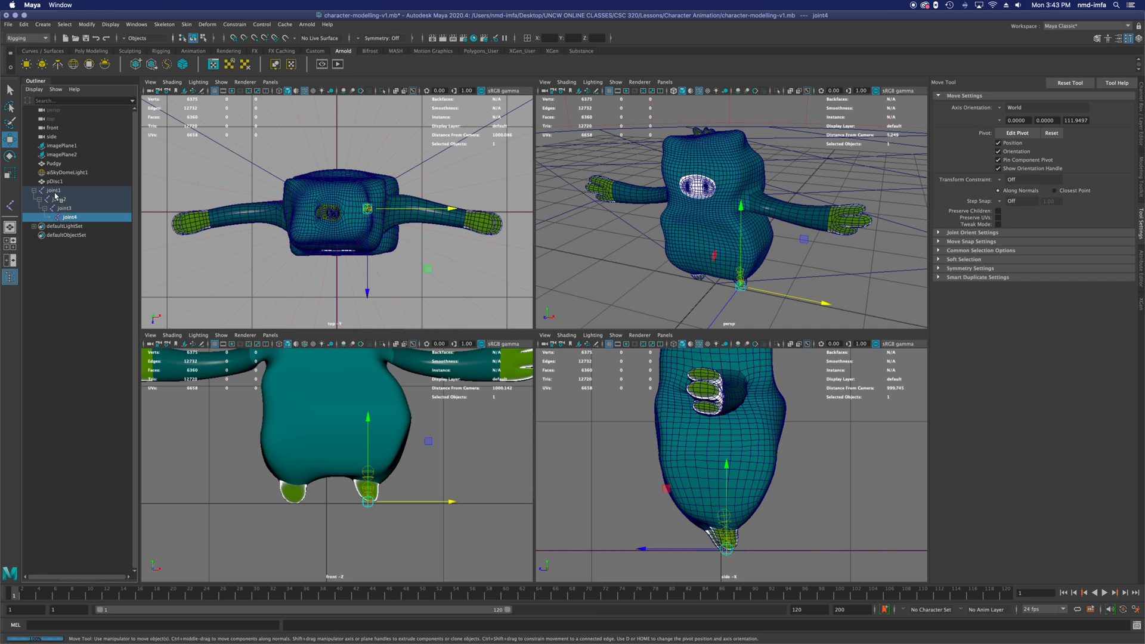
{"action": "left_click", "coordinate": [55, 192]}
{"action": "left_click", "coordinate": [60, 200]}
{"action": "left_click", "coordinate": [63, 208]}
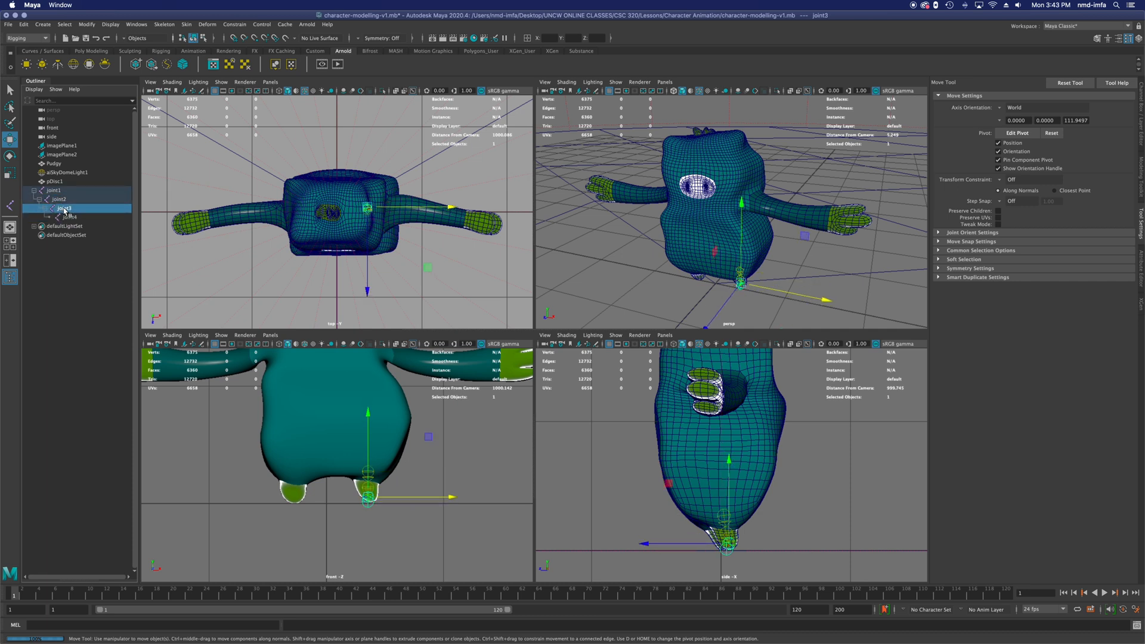
{"action": "left_click", "coordinate": [69, 217]}
Rename the leg chain's root joint, joint1, as L_leg_top.
{"action": "left_click", "coordinate": [56, 192]}
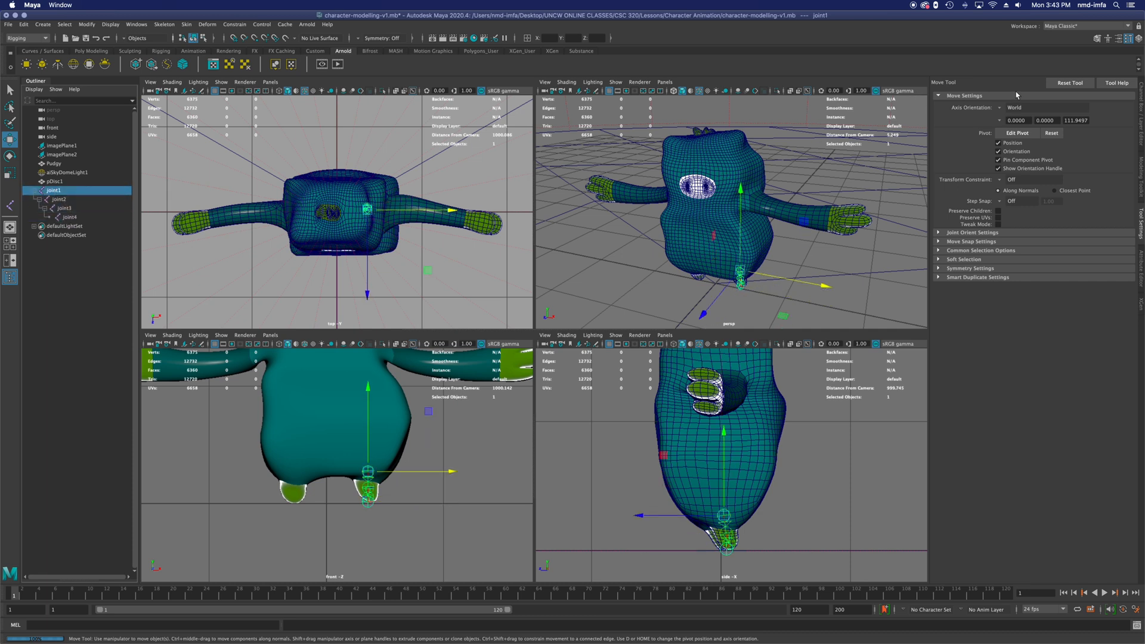
{"action": "left_click", "coordinate": [1139, 119]}
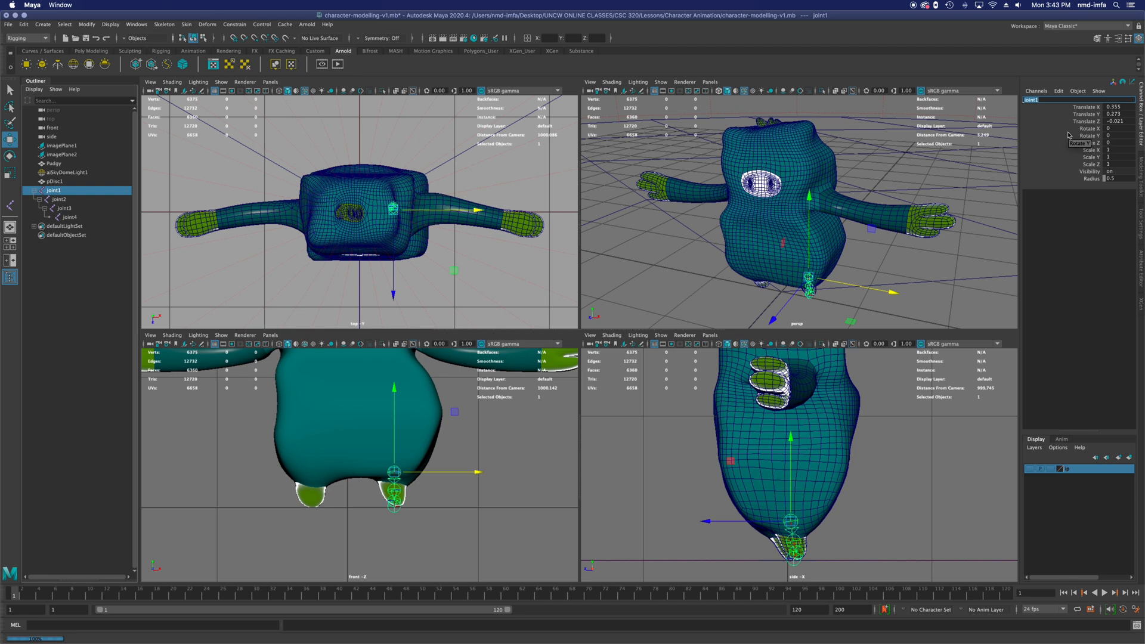
{"action": "type", "text": "L_leg_top"}
{"action": "key", "text": "Return"}
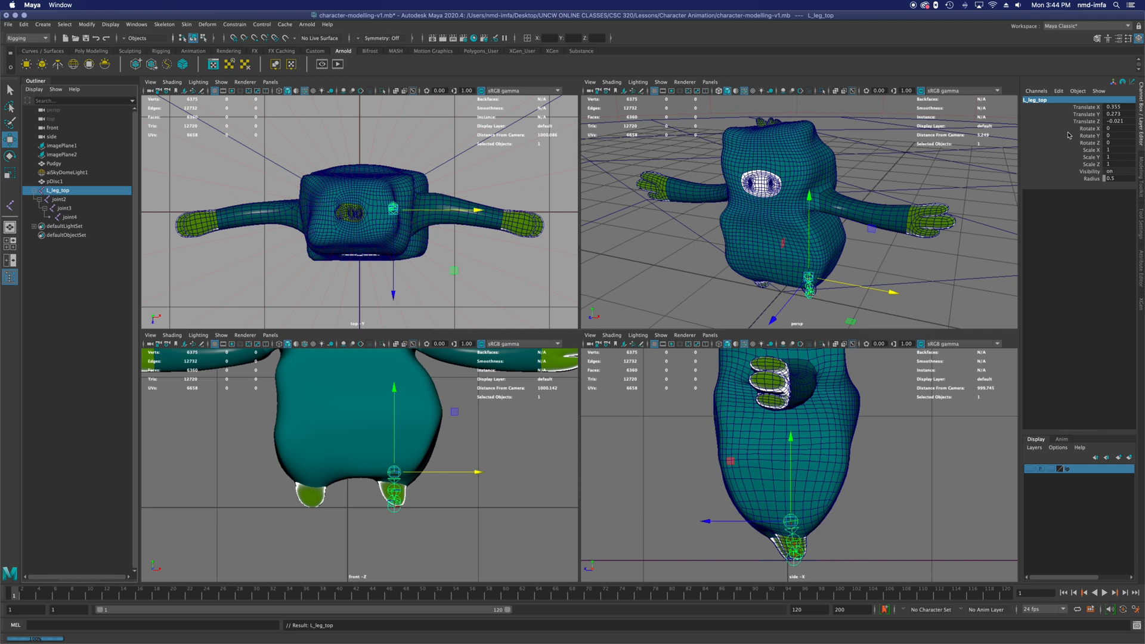
Copy the root joint's name as a base and rename joint2 as L_leg_mid.
{"action": "left_click", "coordinate": [1038, 101]}
{"action": "key", "text": "super+c"}
{"action": "key", "text": "Return"}
{"action": "left_click", "coordinate": [59, 199]}
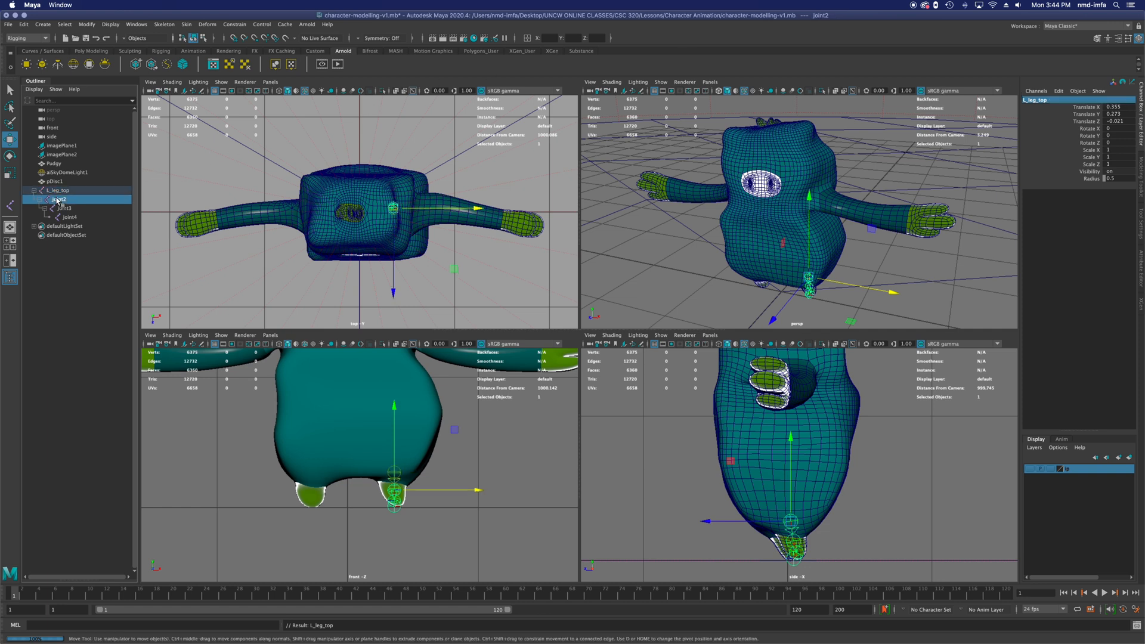
{"action": "left_click", "coordinate": [1030, 100]}
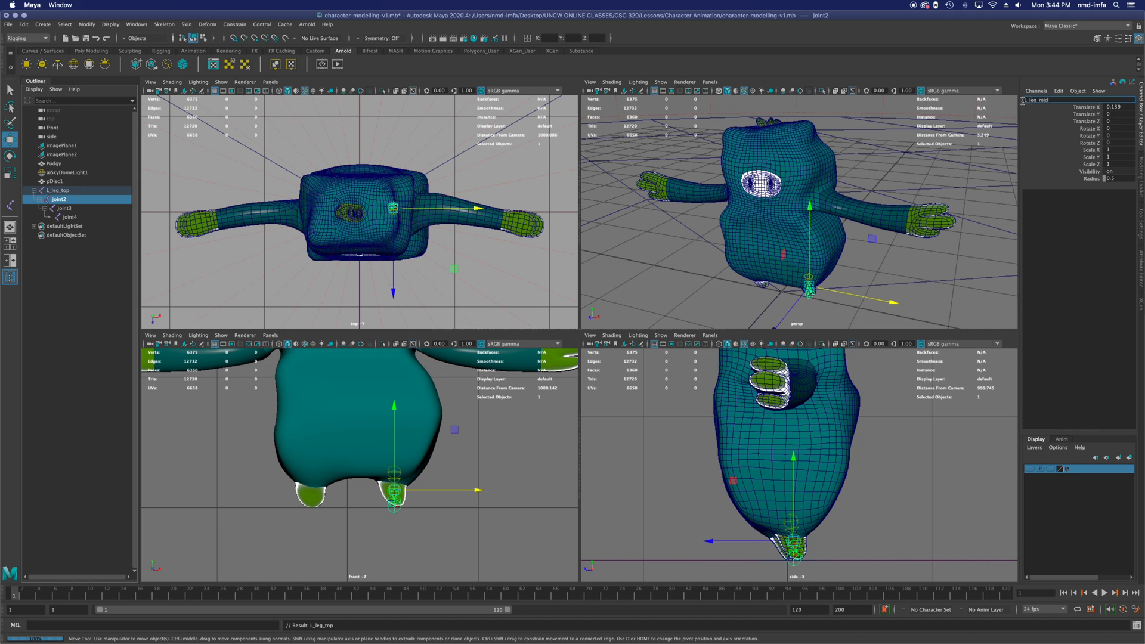
{"action": "key", "text": "Return"}
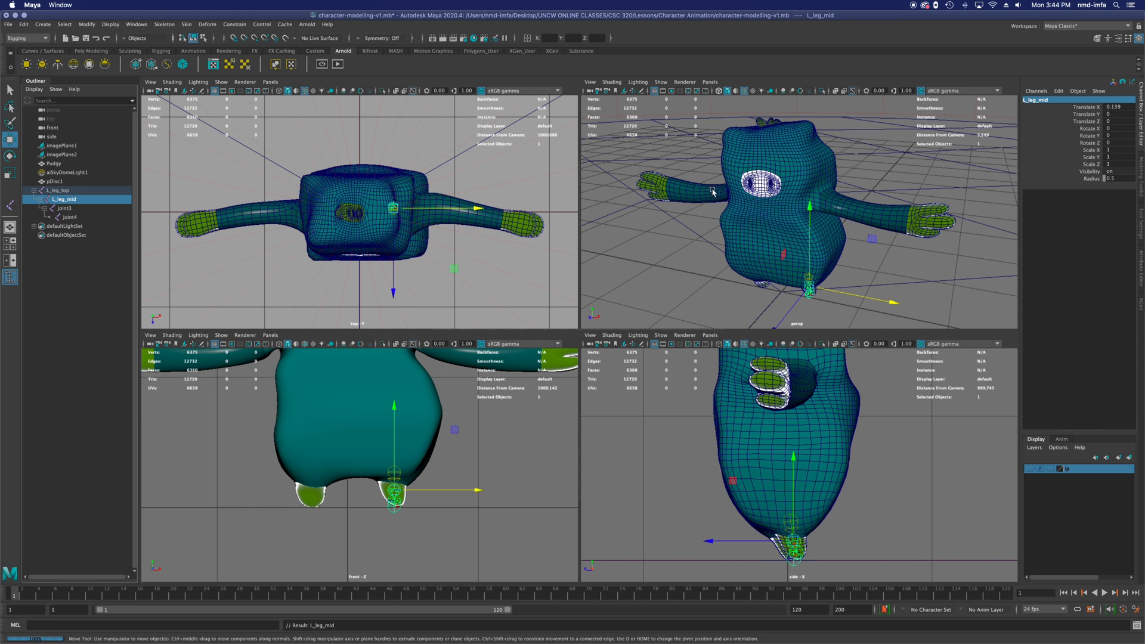
Rename joint3 as L_leg_mid2, reusing the copied joint name.
{"action": "left_click", "coordinate": [70, 210]}
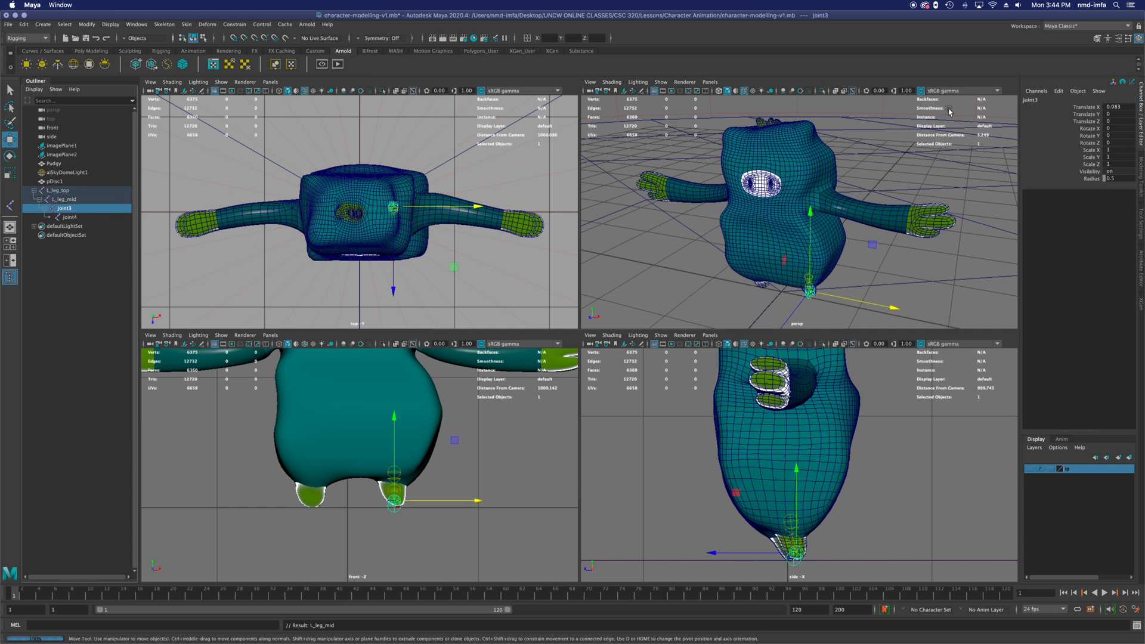
{"action": "left_click", "coordinate": [1033, 101]}
{"action": "key", "text": "super+v"}
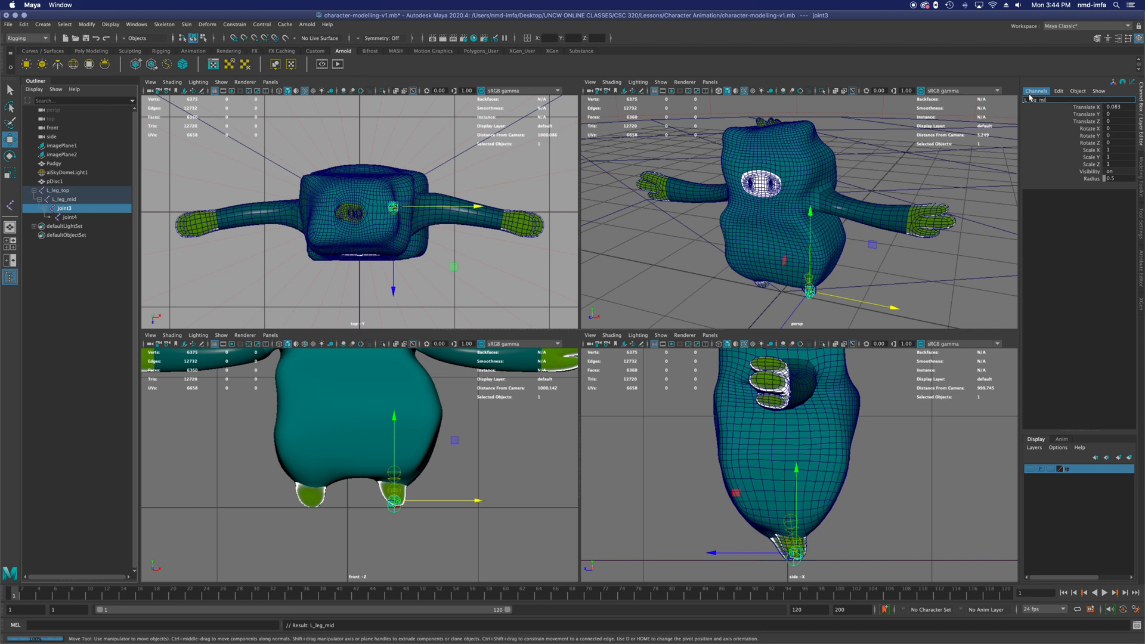
{"action": "key", "text": "Return"}
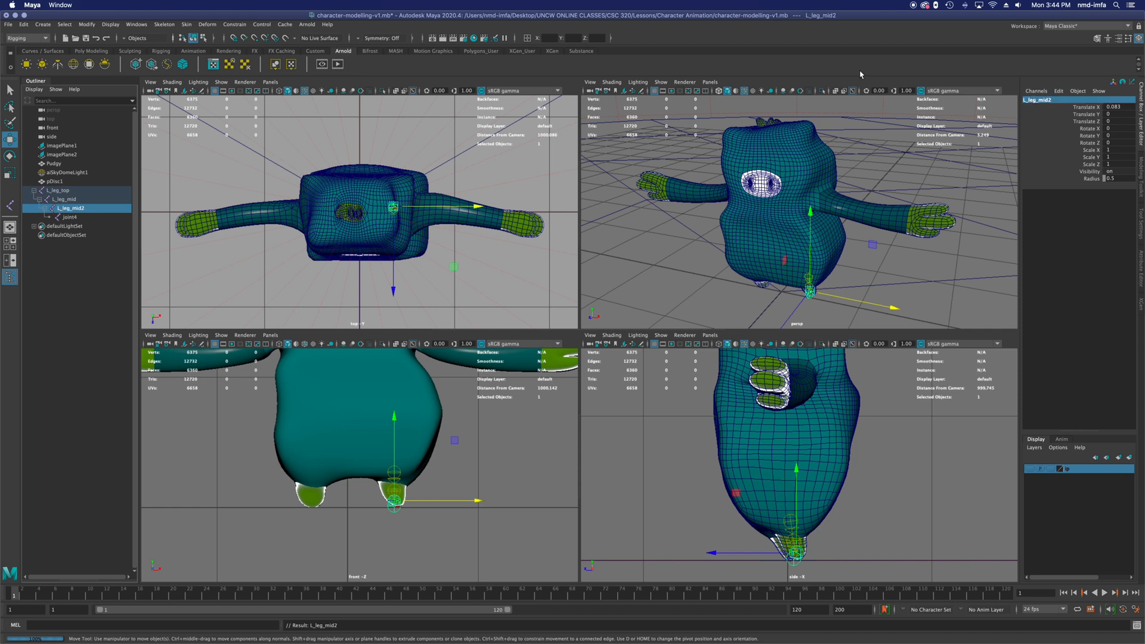
Rename joint4, the last joint of the leg chain, as L_leg_bottom.
{"action": "left_click", "coordinate": [77, 217]}
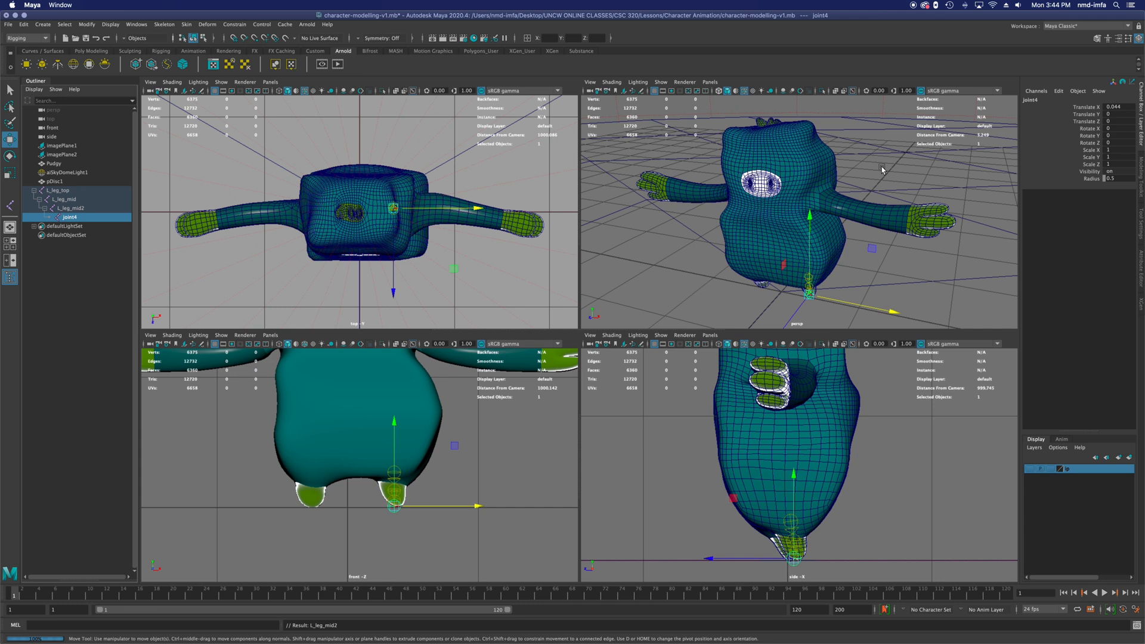
{"action": "double_click", "coordinate": [1031, 101]}
{"action": "type", "text": "L_leg_top"}
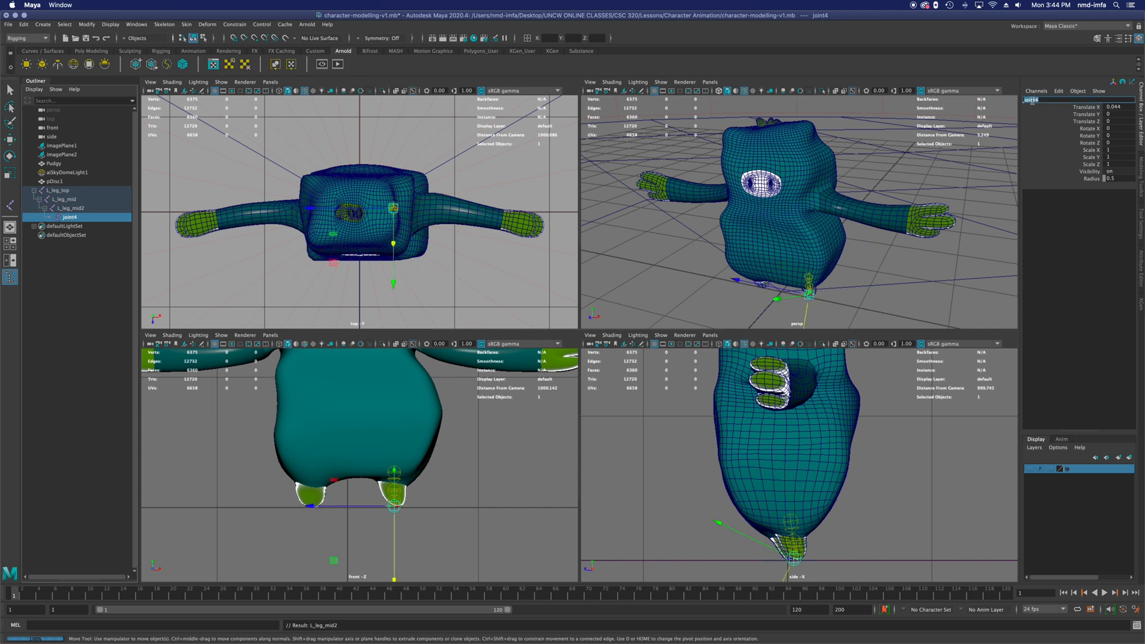
{"action": "key", "text": "BackSpace"}
{"action": "key", "text": "BackSpace"}
{"action": "type", "text": "bottom"}
{"action": "key", "text": "Return"}
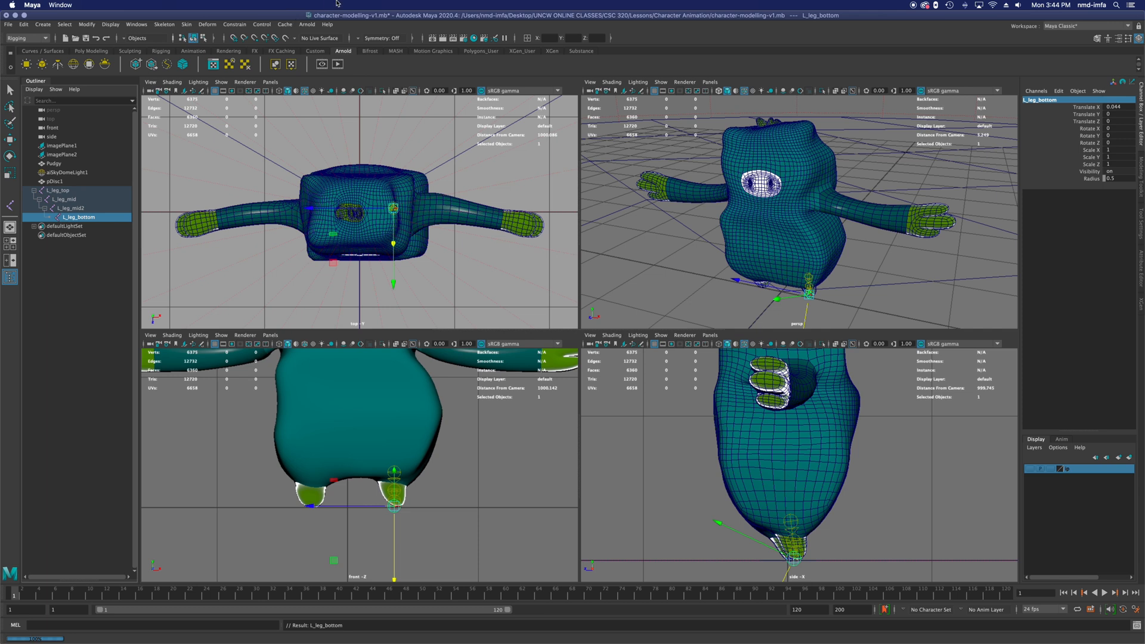
Create a single joint in the front view near the middle of the character's lower body, at about Y 0.486.
{"action": "scroll", "coordinate": [333, 569], "scroll_direction": "up", "scroll_amount": 2}
{"action": "scroll", "coordinate": [332, 570], "scroll_direction": "up", "scroll_amount": 3}
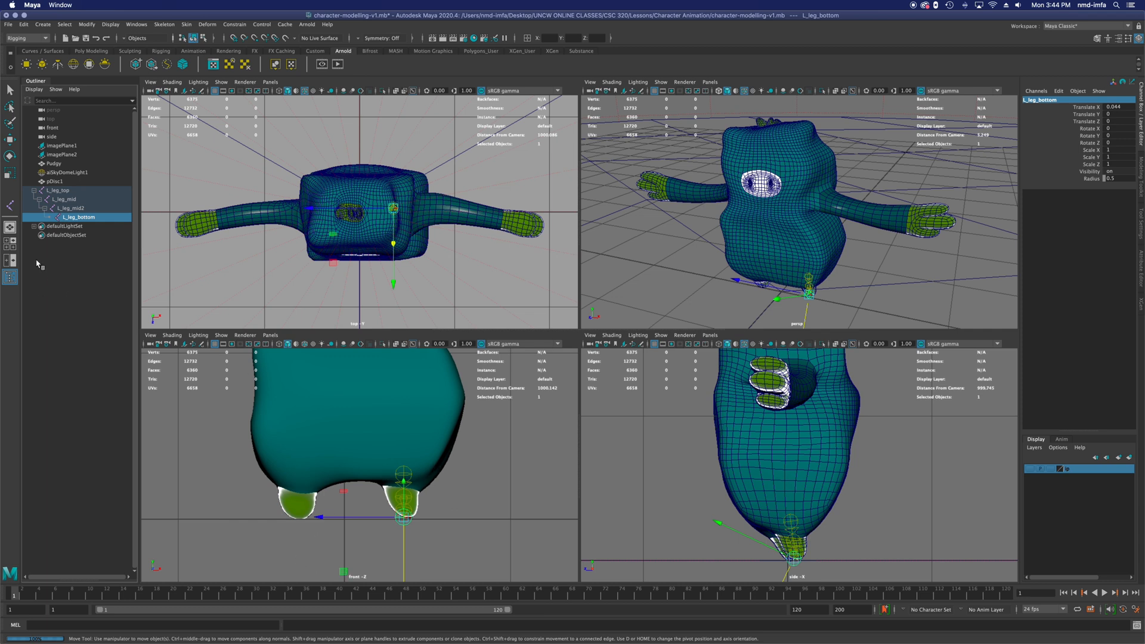
{"action": "left_click", "coordinate": [63, 192]}
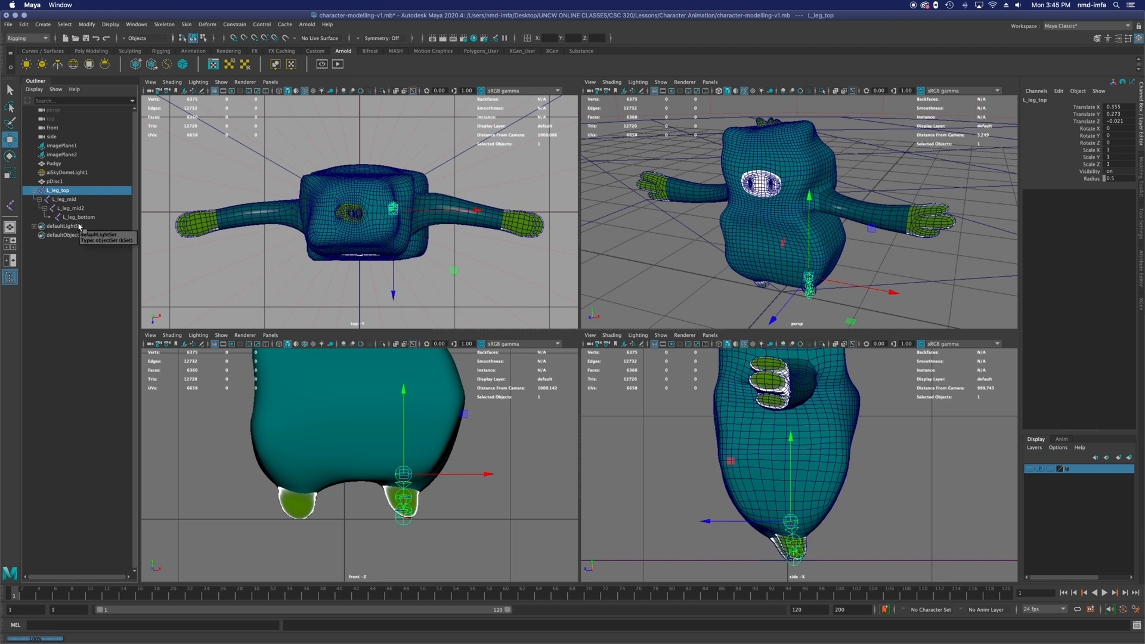
{"action": "key", "text": "super+Tab"}
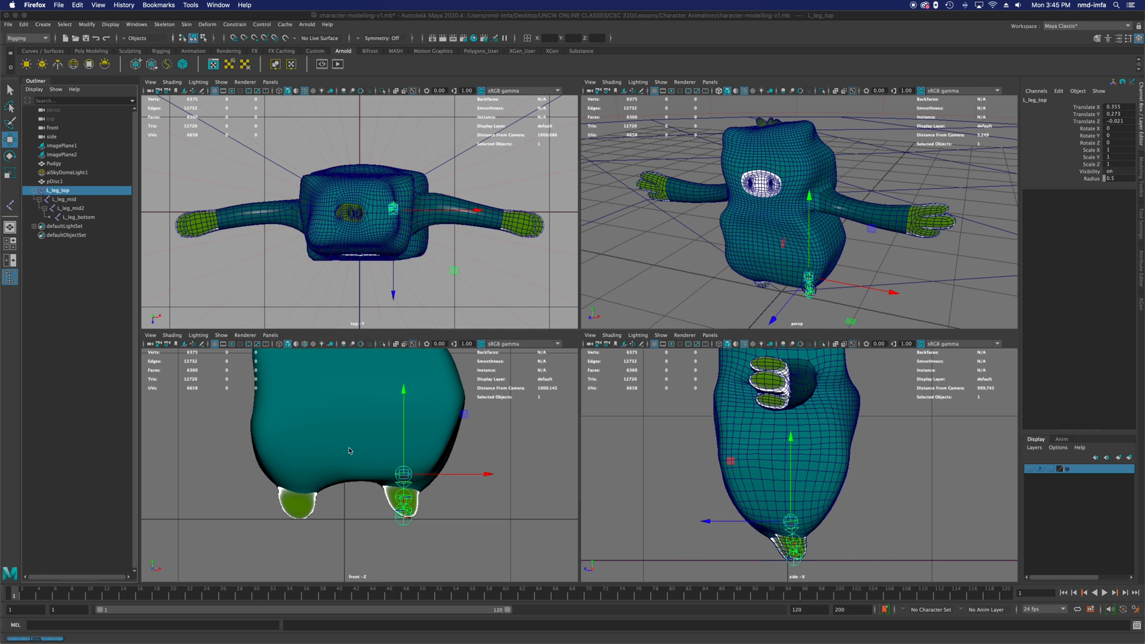
{"action": "scroll", "coordinate": [359, 441], "scroll_direction": "up", "scroll_amount": 3}
{"action": "scroll", "coordinate": [359, 441], "scroll_direction": "up", "scroll_amount": 2}
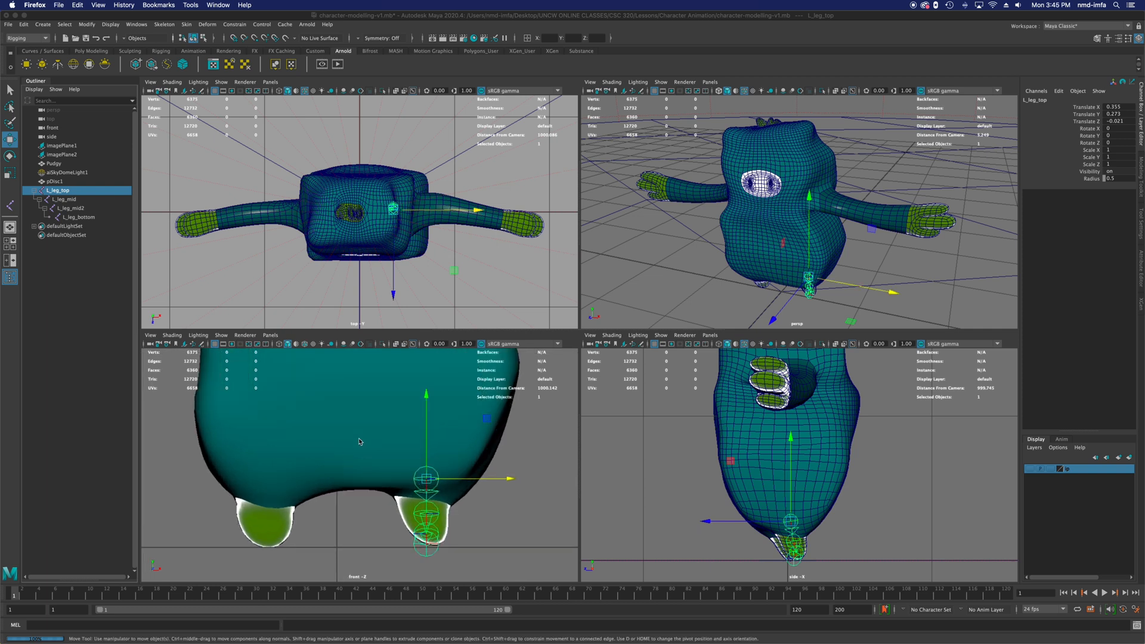
{"action": "left_click", "coordinate": [164, 24]}
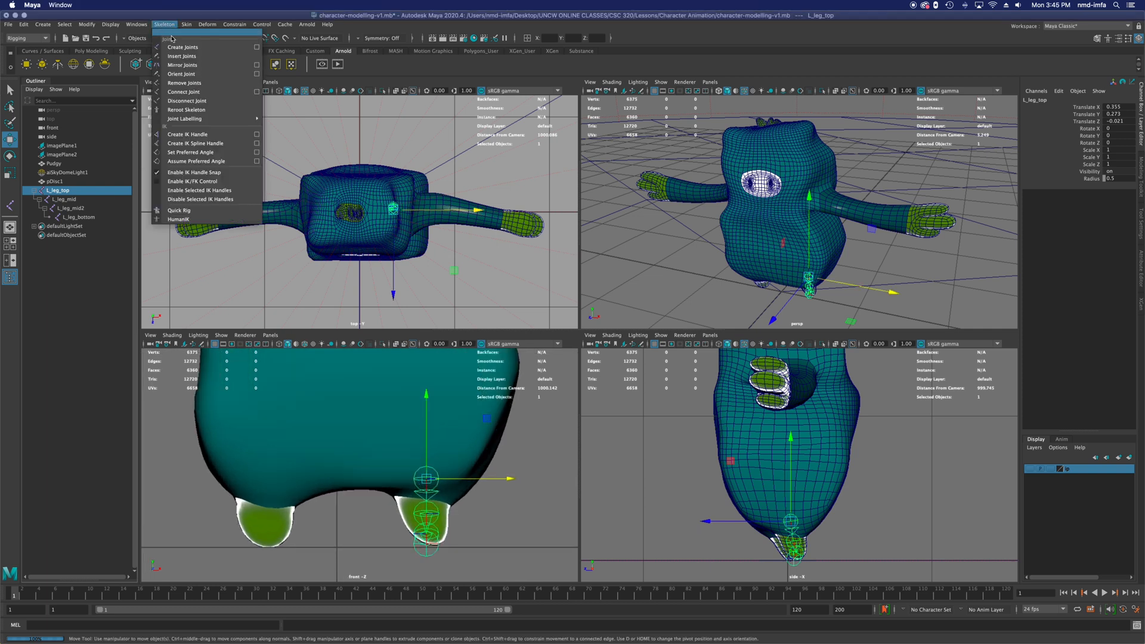
{"action": "left_click", "coordinate": [178, 48]}
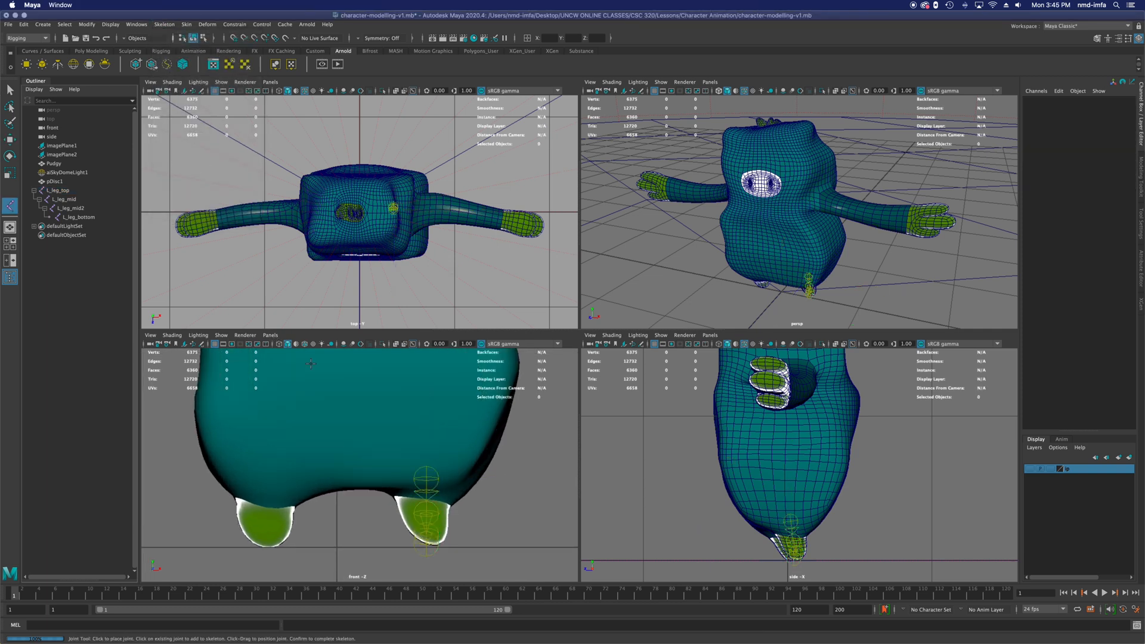
{"action": "left_click", "coordinate": [346, 424]}
Set the new central joint's Translate X to 0, leave the Joint tool, and move the joint along X to about 0.037.
{"action": "double_click", "coordinate": [1125, 107]}
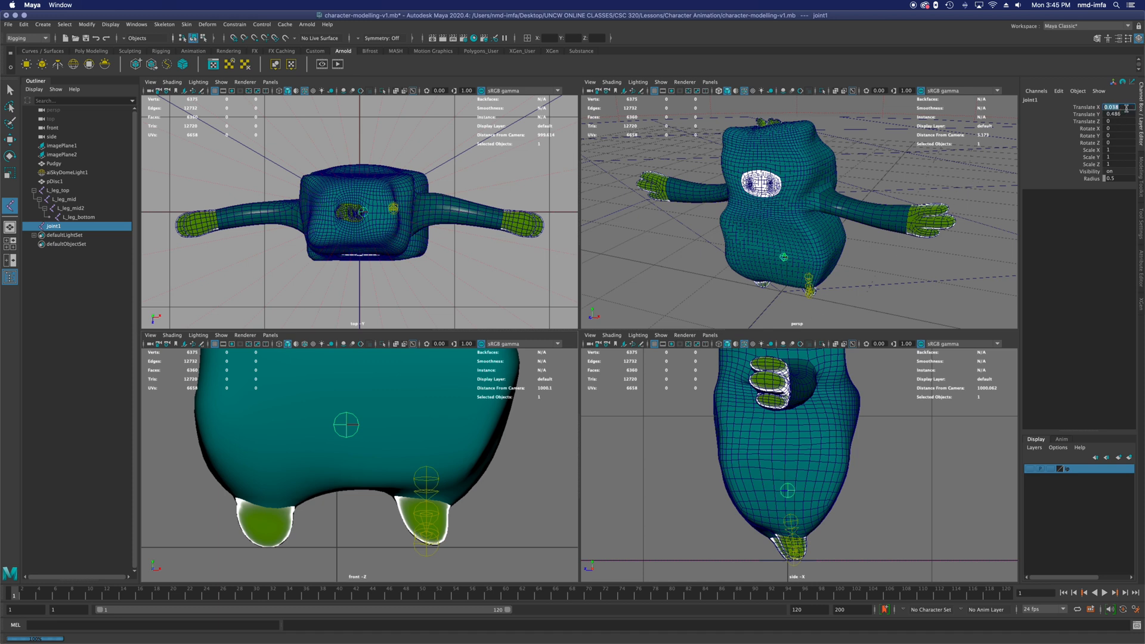
{"action": "type", "text": "0"}
{"action": "key", "text": "Return"}
{"action": "left_click", "coordinate": [10, 91]}
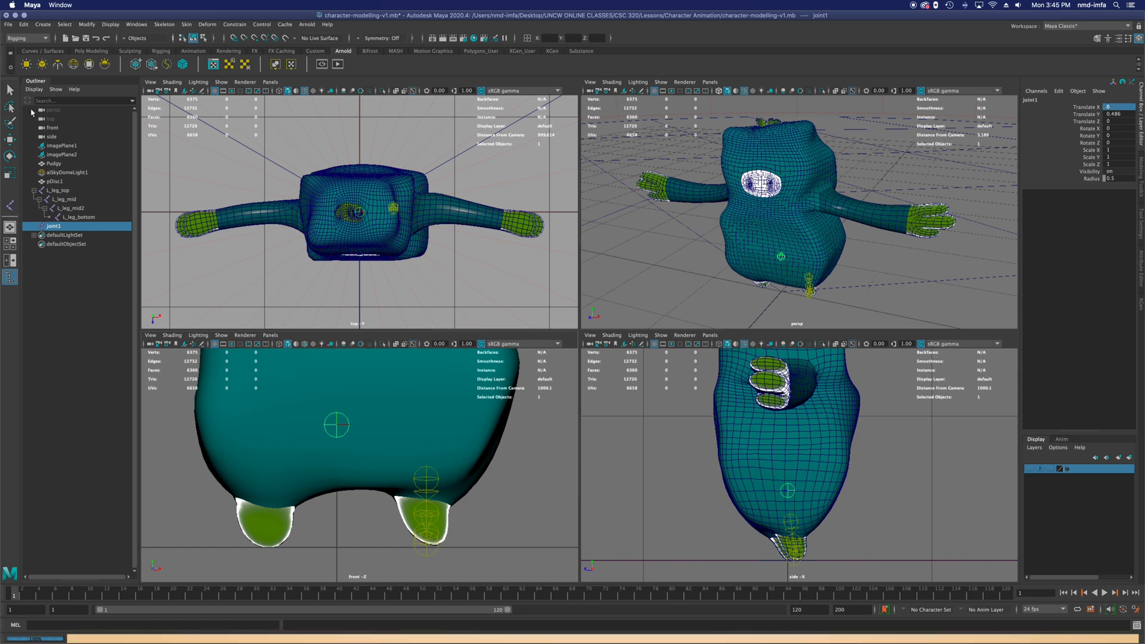
{"action": "key", "text": "w"}
{"action": "left_click_drag", "start_coordinate": [353, 426], "coordinate": [363, 427]}
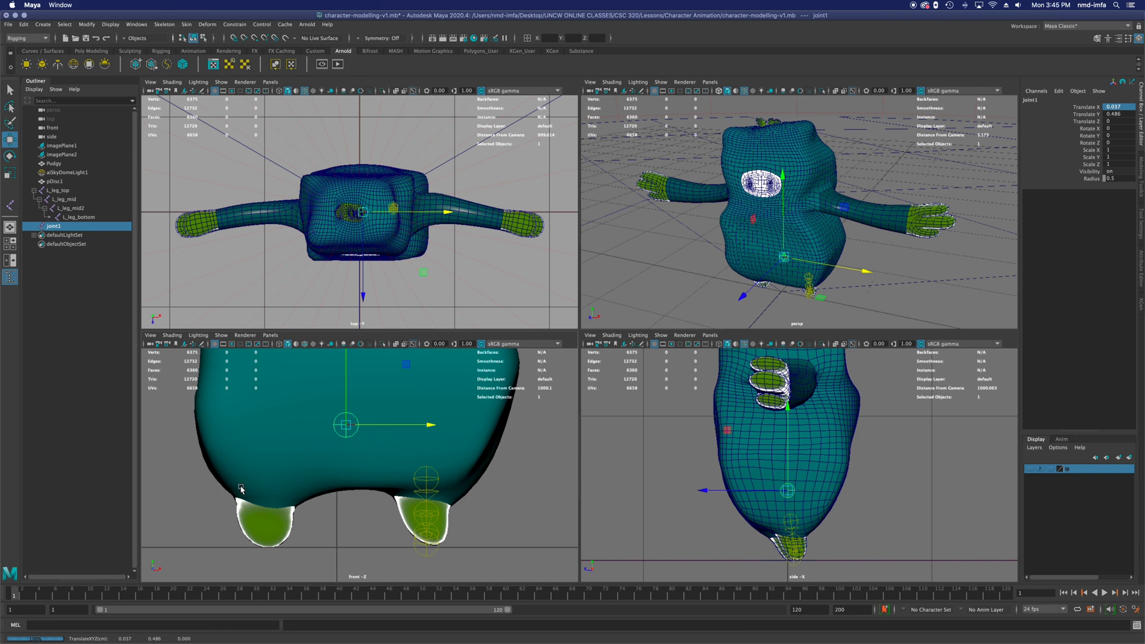
{"action": "left_click", "coordinate": [347, 426]}
{"action": "left_click", "coordinate": [352, 453]}
{"action": "left_click", "coordinate": [349, 429]}
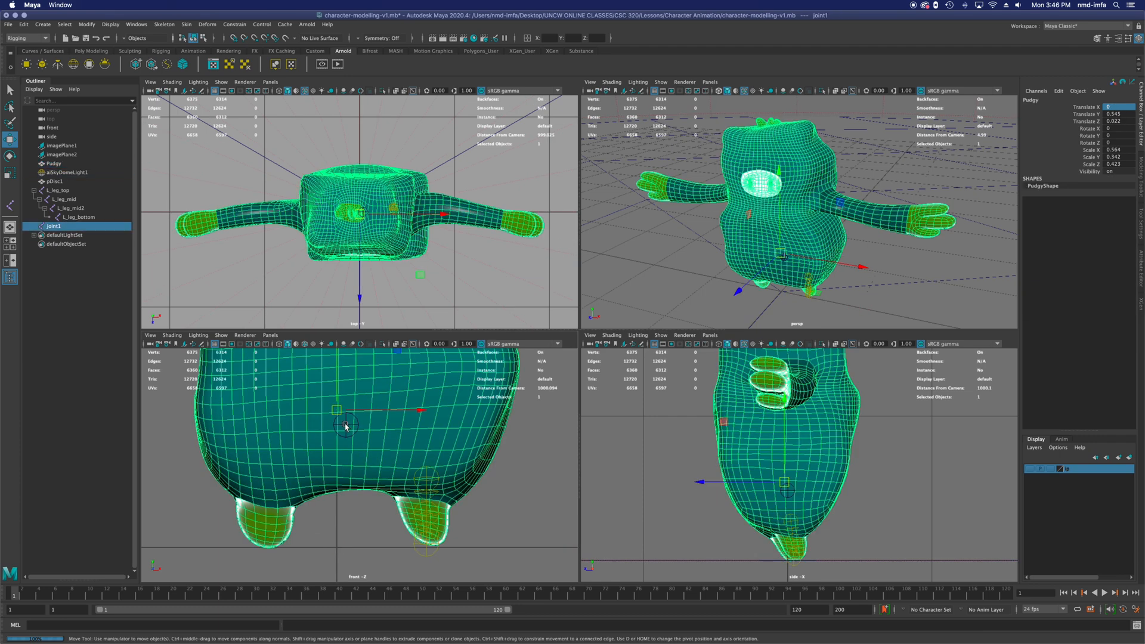
{"action": "left_click", "coordinate": [427, 480], "text": "shift"}
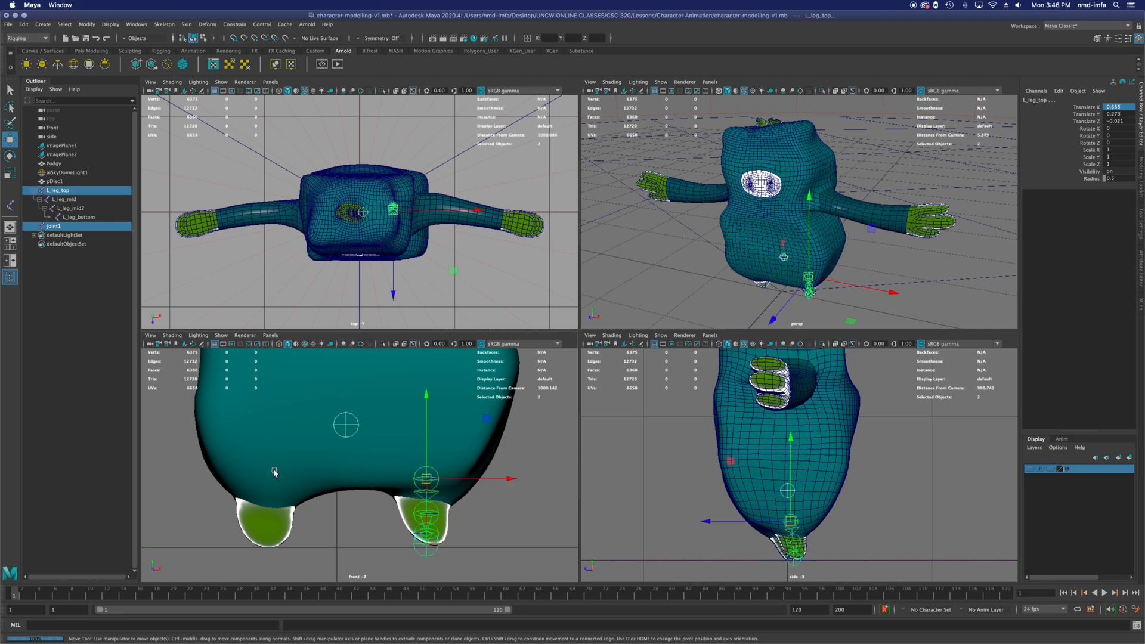
Rename the new central joint, joint1, as Pelvis.
{"action": "left_click", "coordinate": [54, 226]}
{"action": "double_click", "coordinate": [54, 226]}
{"action": "type", "text": "Pelvis"}
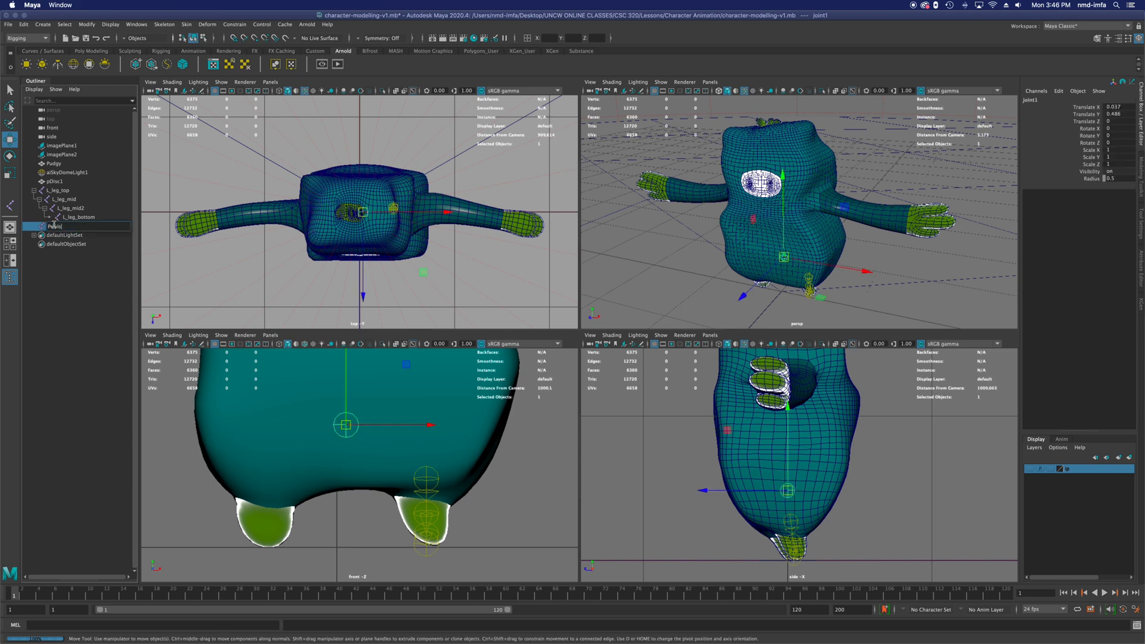
{"action": "key", "text": "Return"}
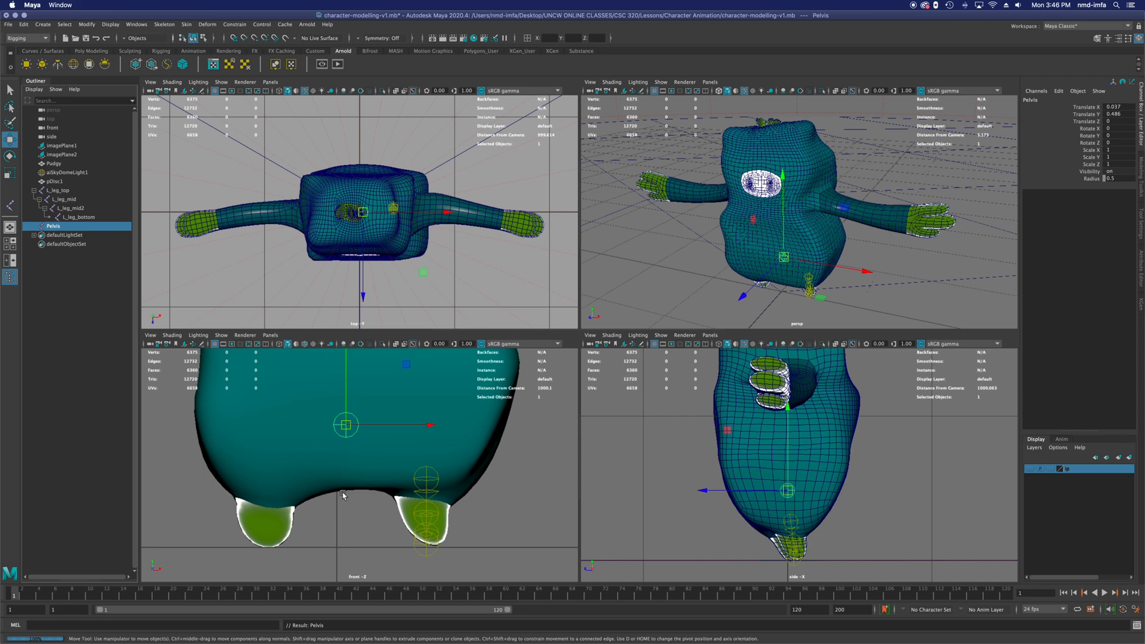
Select the Pelvis joint and add L_leg_top to the selection, and parent Pelvis under L_leg_top.
{"action": "left_click", "coordinate": [363, 508]}
{"action": "left_click", "coordinate": [348, 430]}
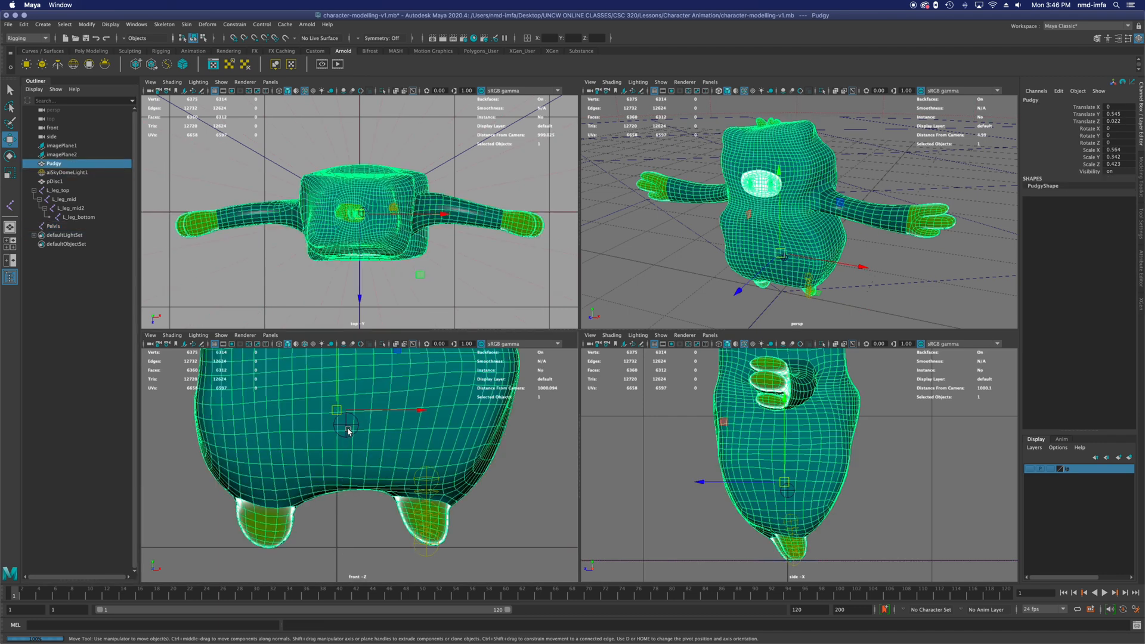
{"action": "left_click", "coordinate": [346, 425]}
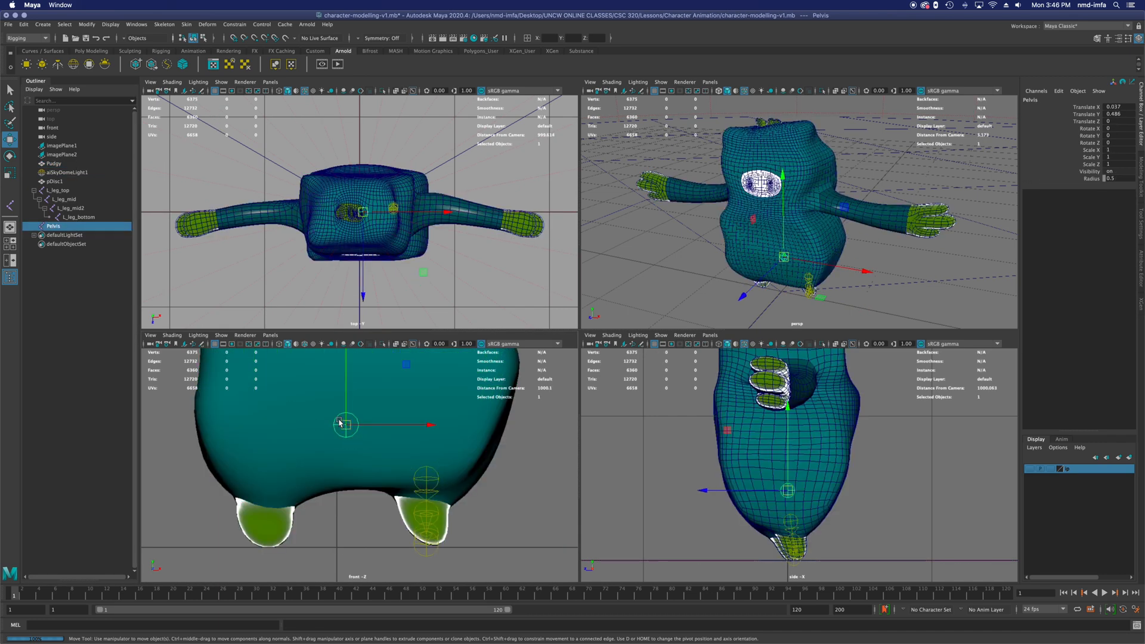
{"action": "left_click", "coordinate": [427, 480], "text": "shift"}
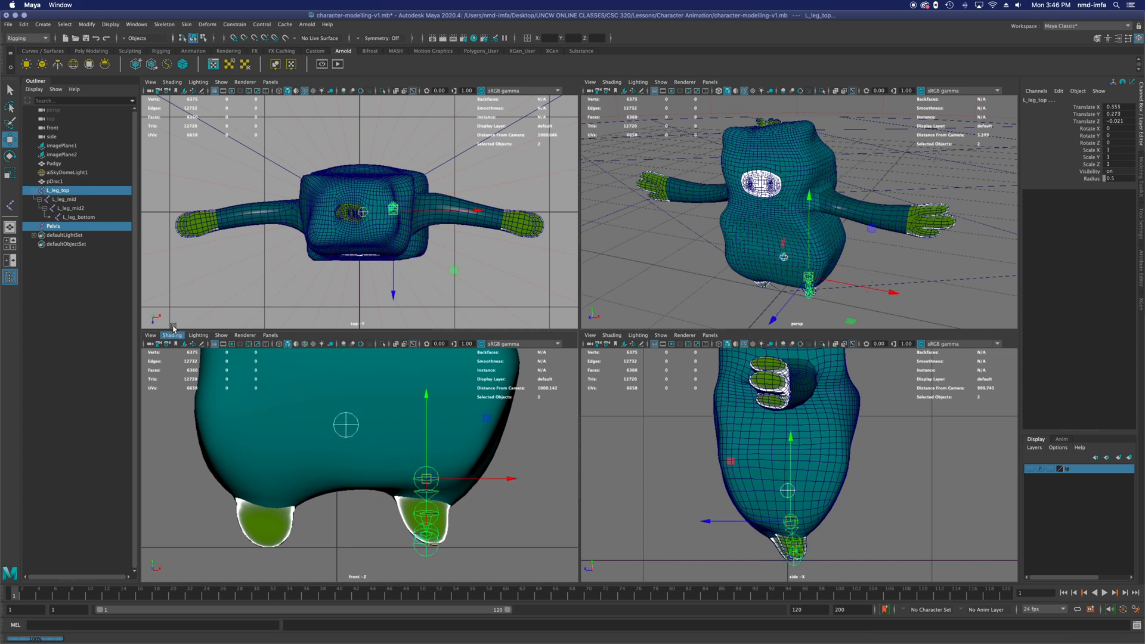
{"action": "key", "text": "p"}
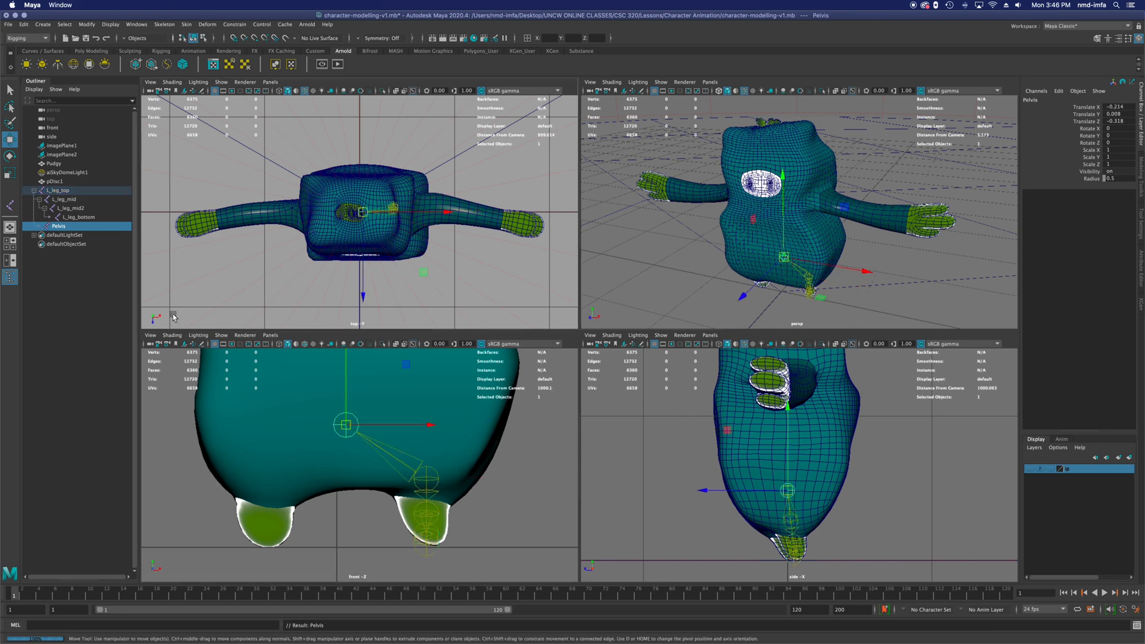
Select the Pelvis joint and L_leg_top in the front view to check how the two joints are connected.
{"action": "left_click", "coordinate": [365, 526]}
{"action": "left_click", "coordinate": [350, 426]}
{"action": "left_click", "coordinate": [348, 424]}
{"action": "left_click", "coordinate": [427, 480]}
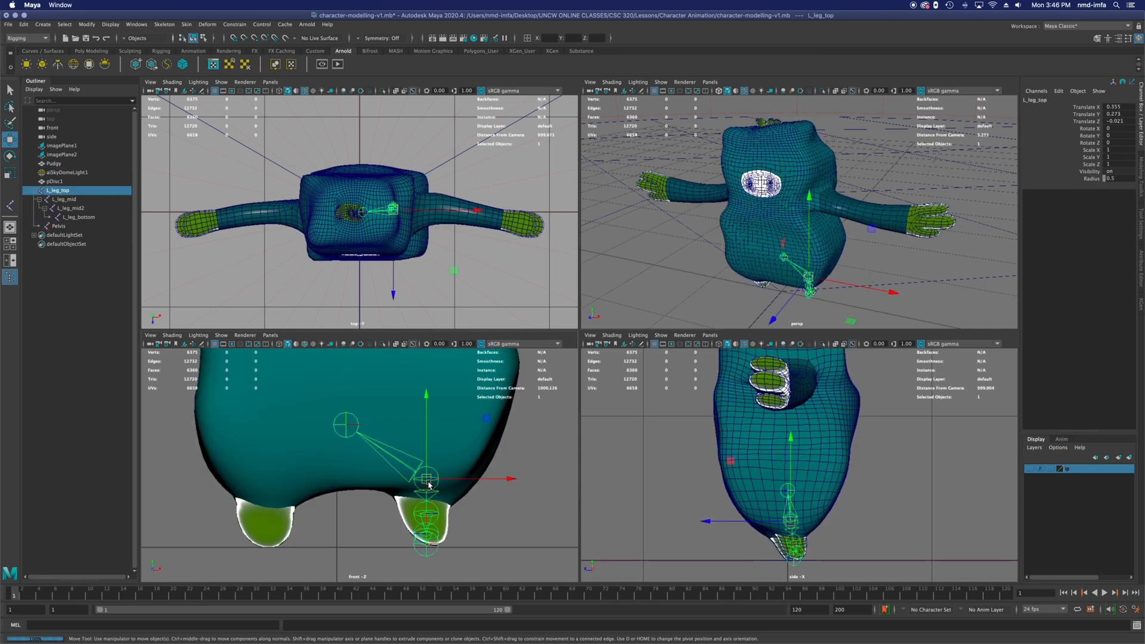
{"action": "left_click", "coordinate": [399, 525]}
{"action": "left_click", "coordinate": [398, 519]}
{"action": "left_click", "coordinate": [391, 513]}
Undo the parenting of Pelvis under L_leg_top so both joints are separate again.
{"action": "key", "text": "ctrl+z"}
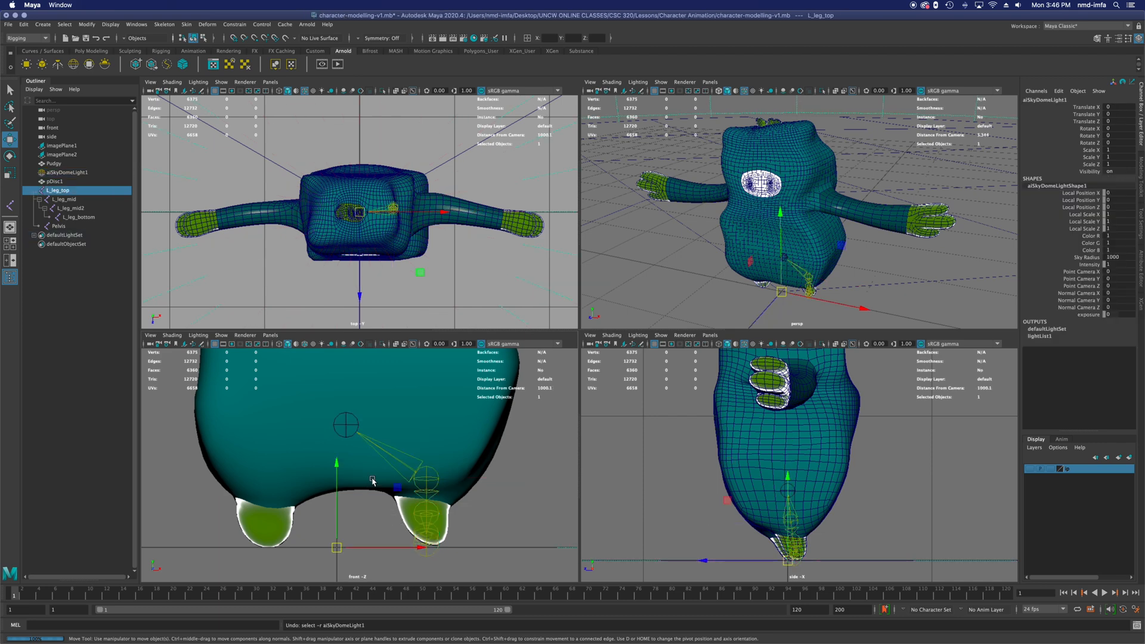
{"action": "key", "text": "ctrl+z"}
{"action": "key", "text": "ctrl+z"}
{"action": "key", "text": "ctrl+z"}
{"action": "key", "text": "ctrl+z"}
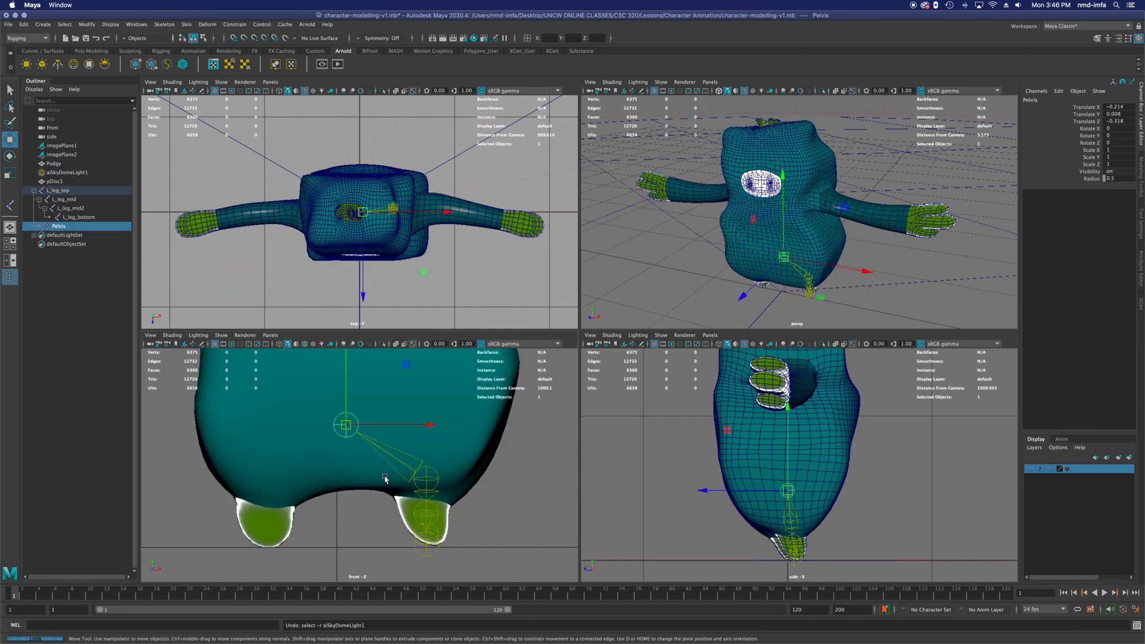
{"action": "left_click", "coordinate": [66, 172]}
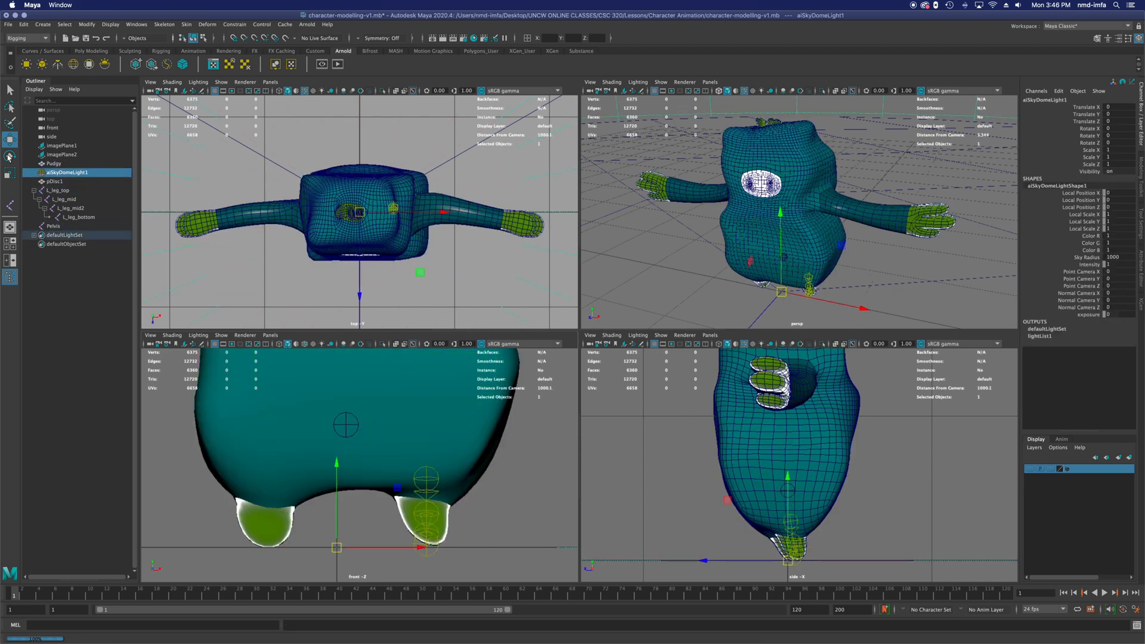
Try to parent L_leg_top together with all its child joints under Pelvis, and undo it.
{"action": "left_click", "coordinate": [60, 191]}
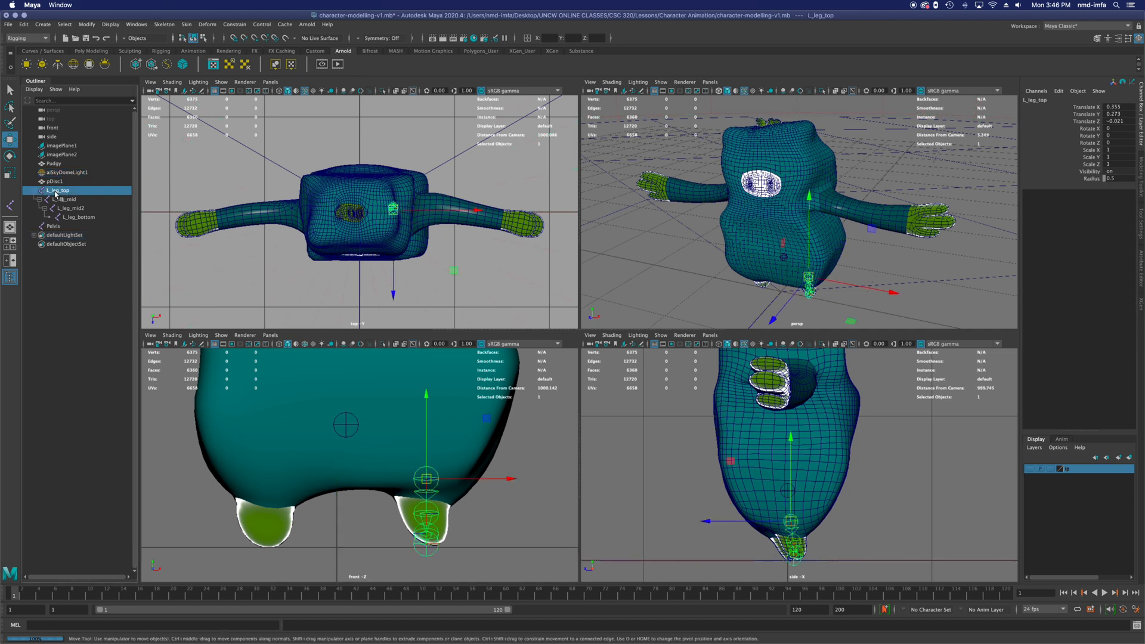
{"action": "left_click", "coordinate": [53, 226], "text": "shift"}
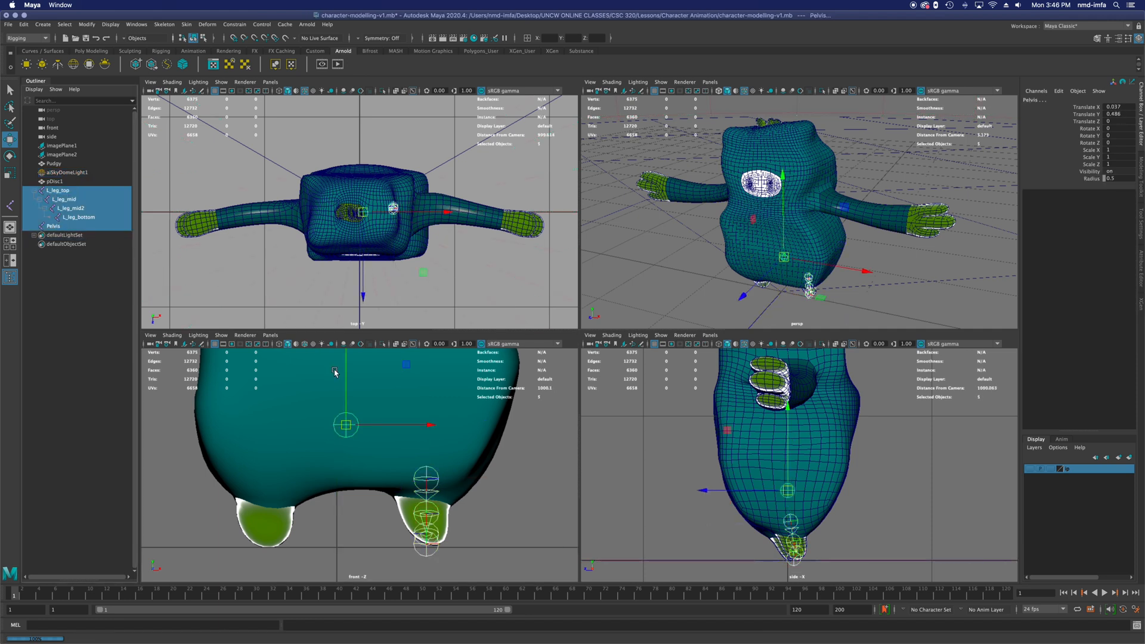
{"action": "key", "text": "p"}
{"action": "key", "text": "z"}
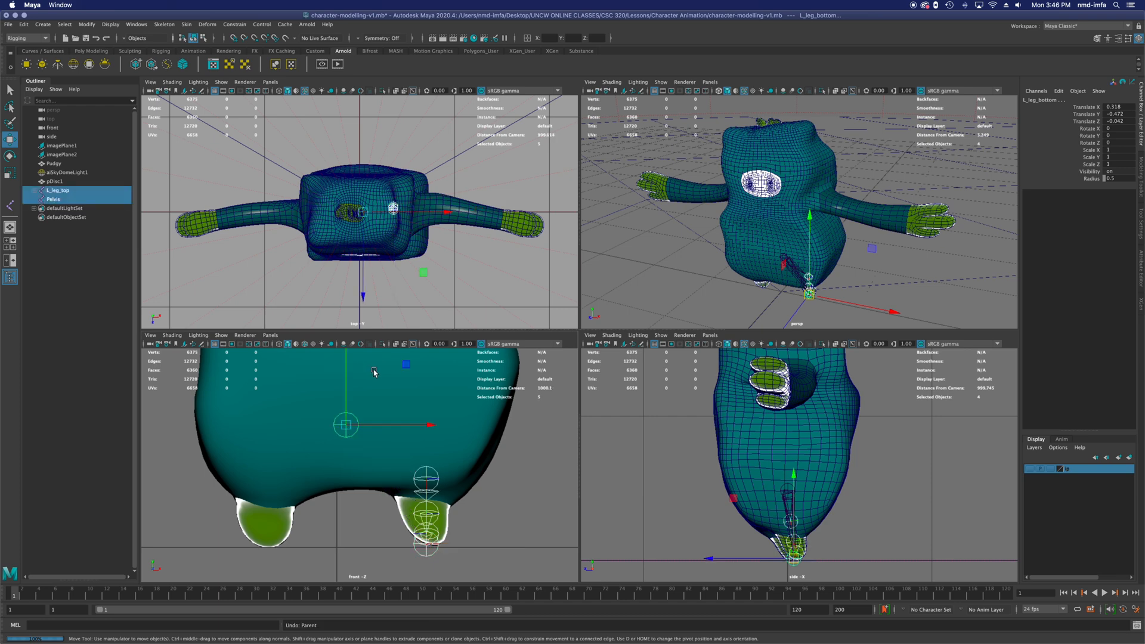
Select only L_leg_top and then Pelvis, and parent L_leg_top under Pelvis.
{"action": "left_click", "coordinate": [55, 191]}
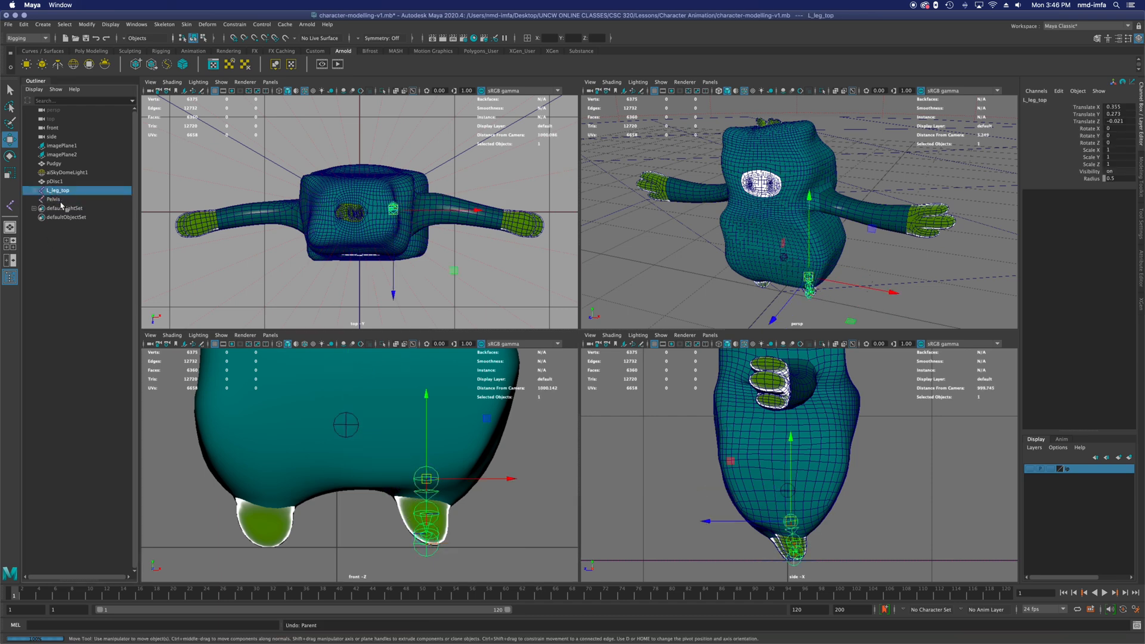
{"action": "left_click", "coordinate": [53, 199], "text": "shift"}
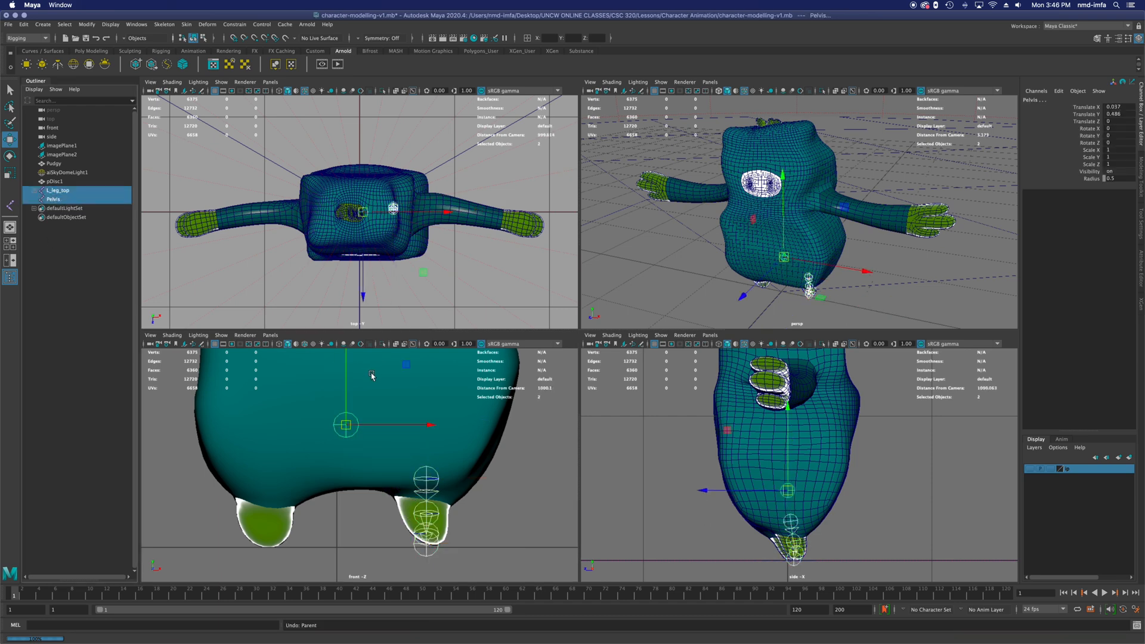
{"action": "key", "text": "p"}
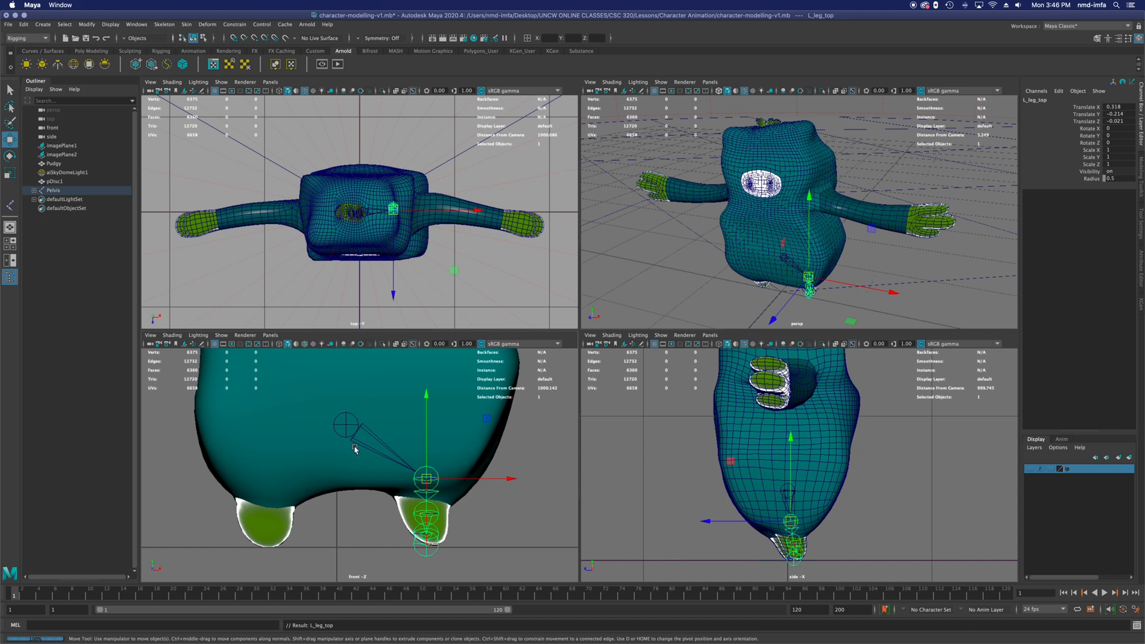
{"action": "left_click", "coordinate": [345, 426]}
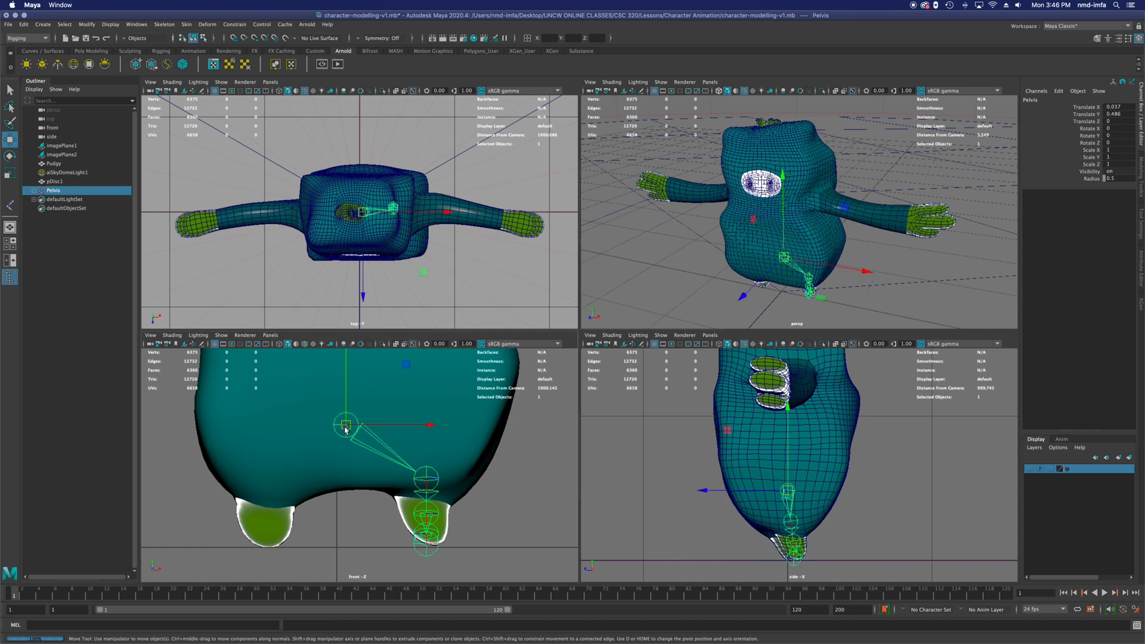
Expand the Pelvis hierarchy in the Outliner down to L_leg_bottom.
{"action": "left_click", "coordinate": [35, 191]}
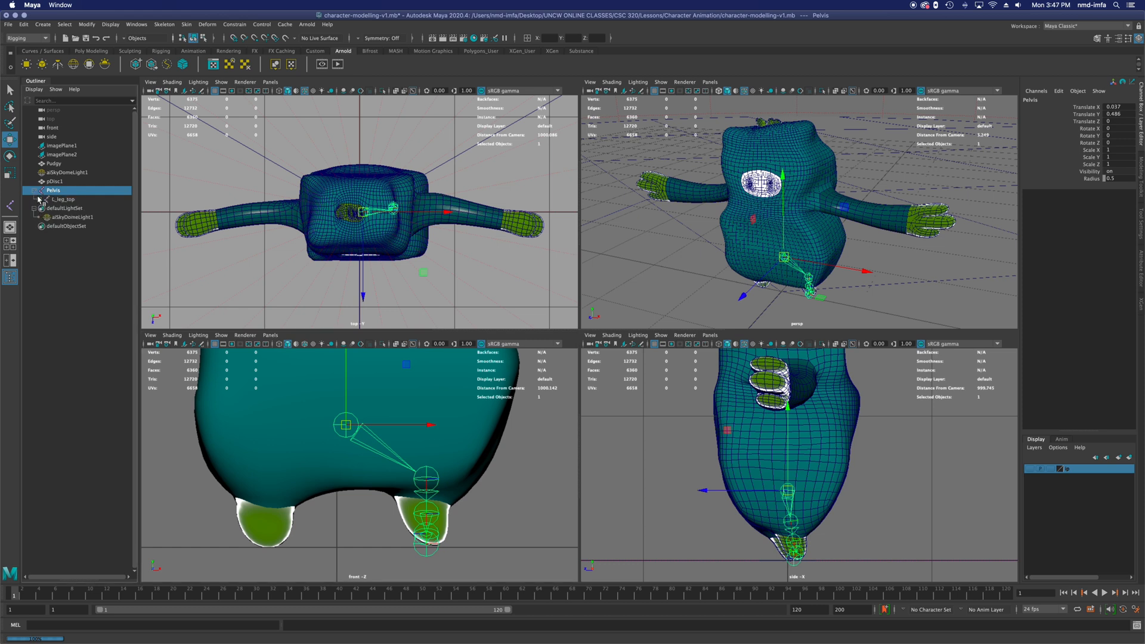
{"action": "left_click", "coordinate": [39, 200]}
{"action": "left_click", "coordinate": [44, 208]}
{"action": "left_click", "coordinate": [50, 218]}
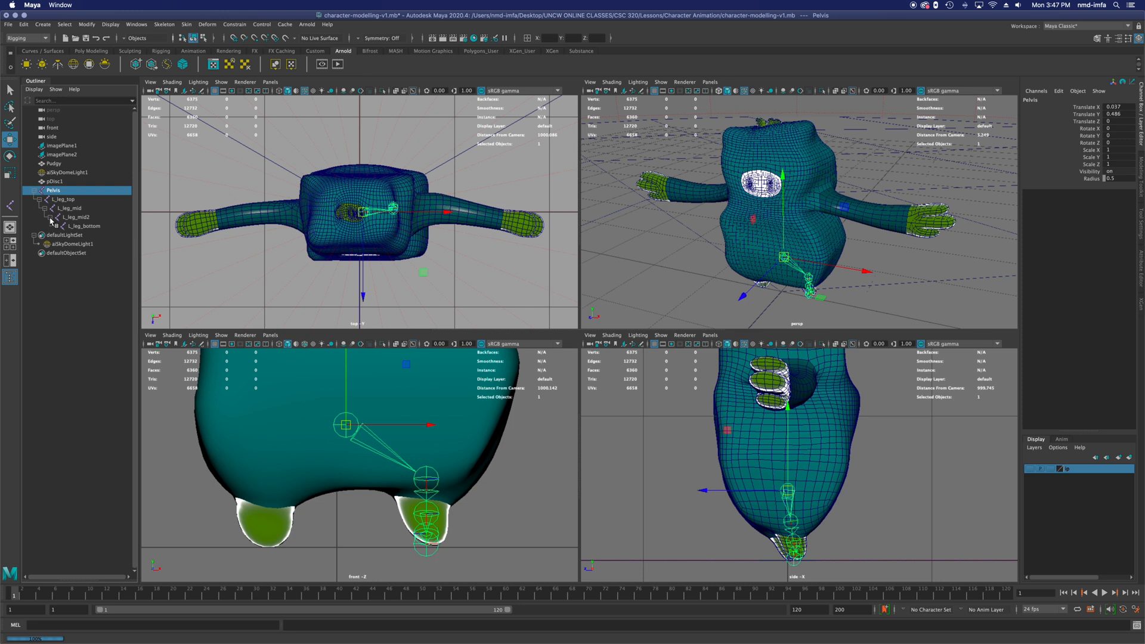
Select L_leg_top and Pelvis alternately in the front view to check their connection, and save the scene.
{"action": "left_click", "coordinate": [349, 531]}
{"action": "left_click", "coordinate": [427, 480]}
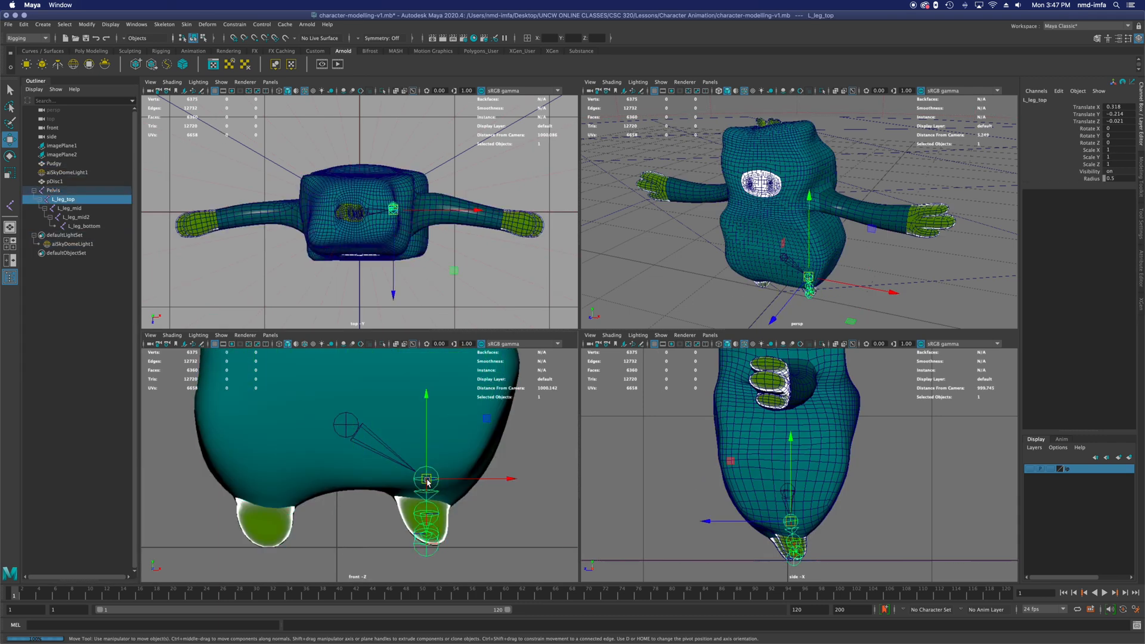
{"action": "left_click", "coordinate": [346, 425]}
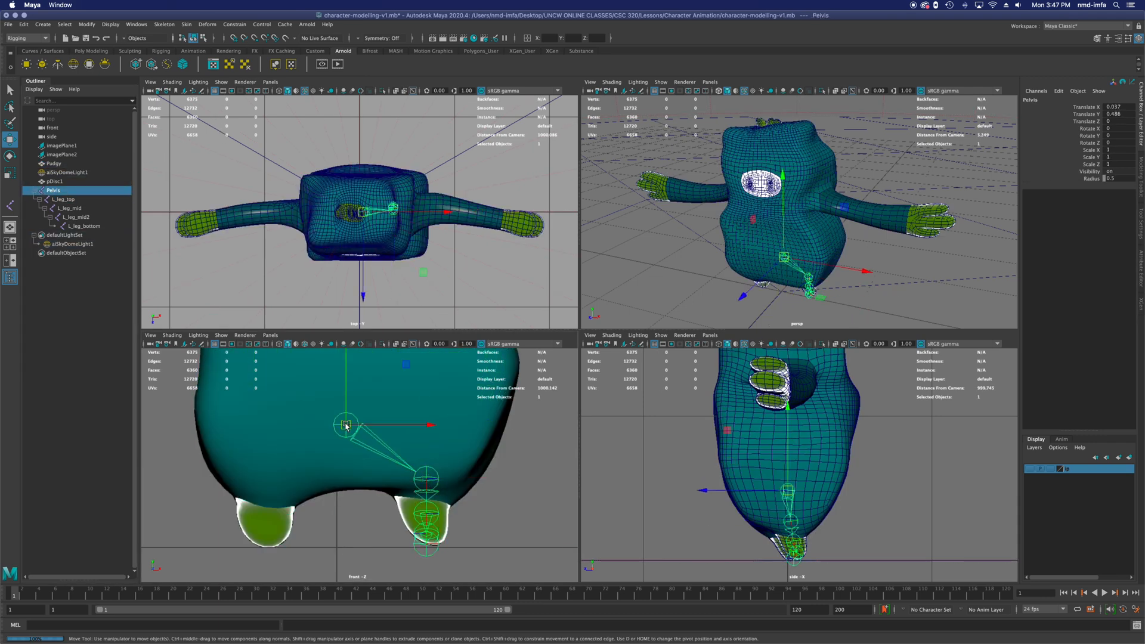
{"action": "left_click", "coordinate": [426, 480]}
{"action": "key", "text": "super+s"}
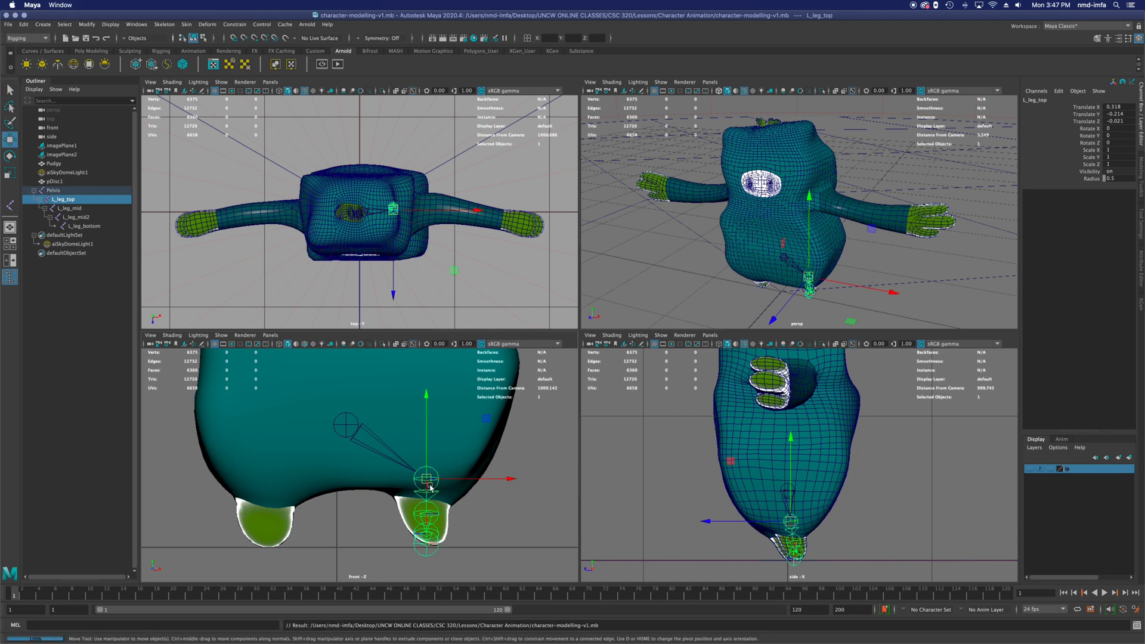
Mirror the L_leg_top joint chain across YZ with the Behavior function, replacing L with R in the duplicated joint names.
{"action": "left_click", "coordinate": [486, 508]}
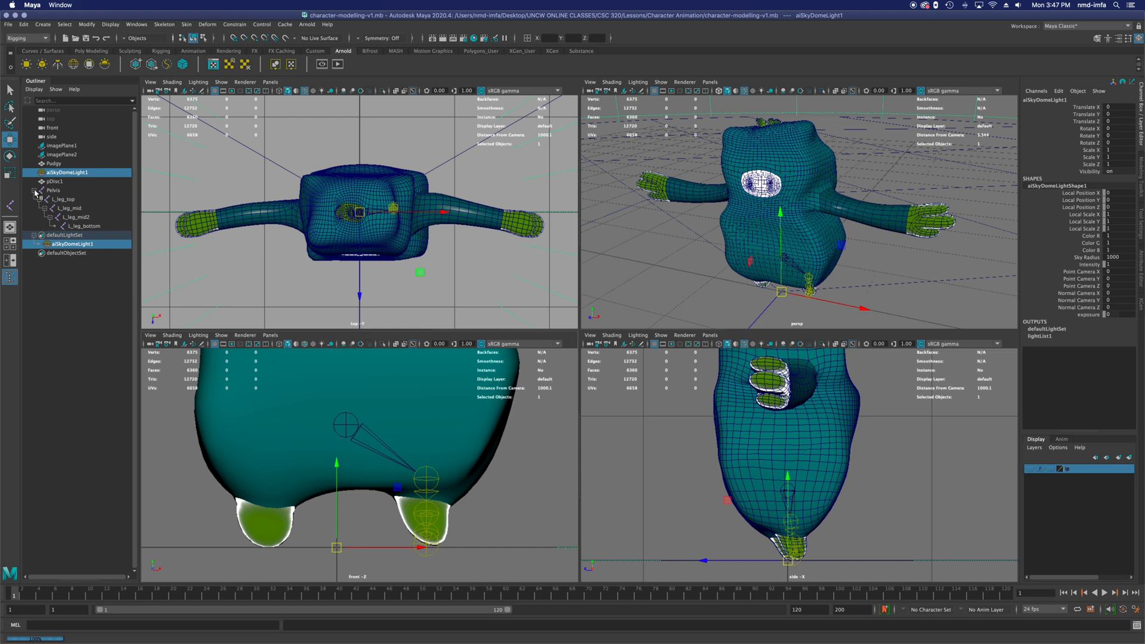
{"action": "left_click", "coordinate": [68, 200]}
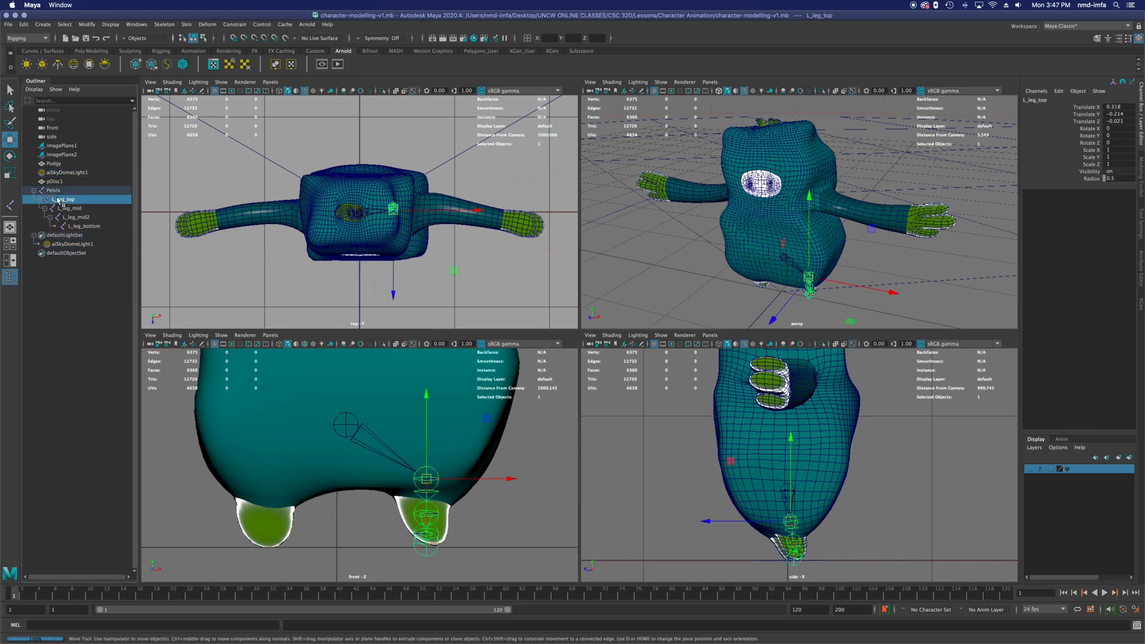
{"action": "left_click", "coordinate": [165, 25]}
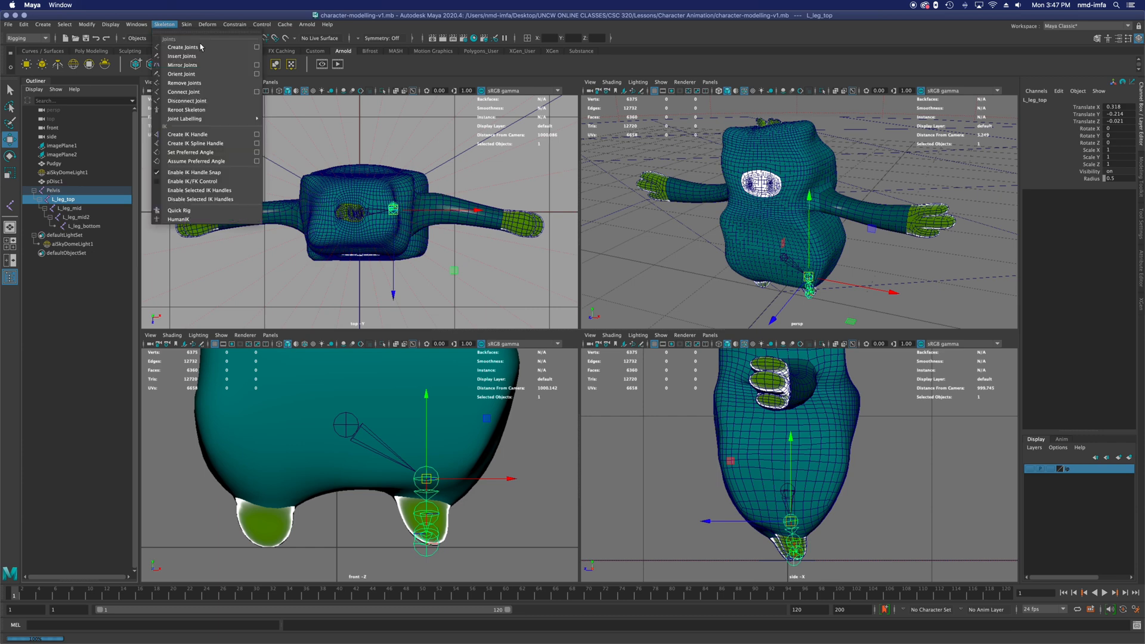
{"action": "left_click", "coordinate": [257, 66]}
{"action": "left_click_drag", "start_coordinate": [792, 81], "coordinate": [503, 102]}
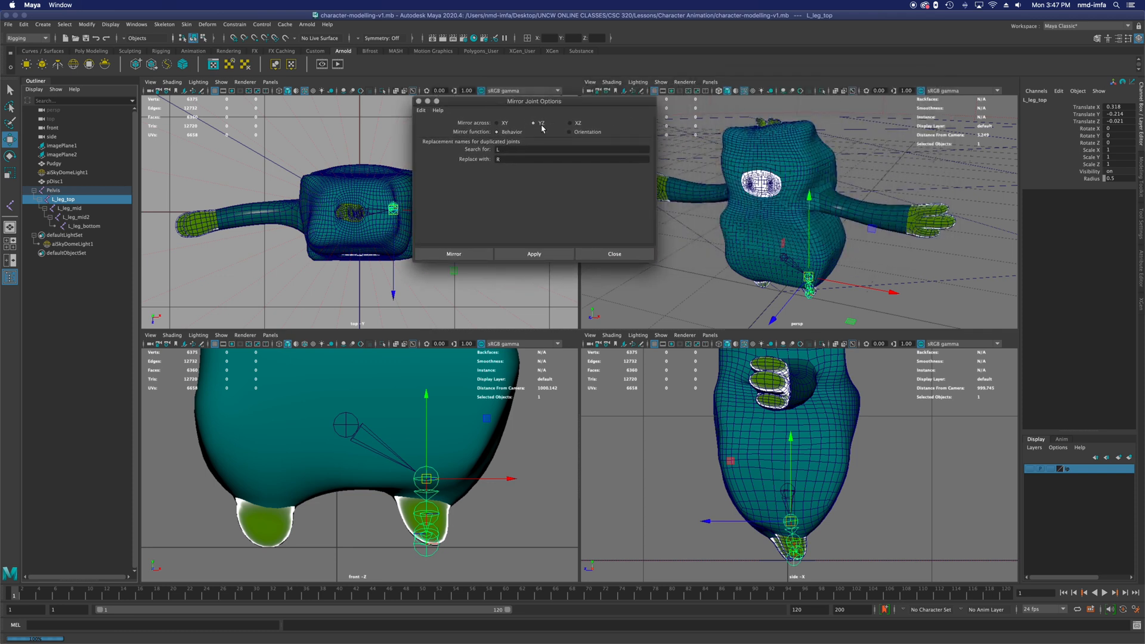
{"action": "left_click", "coordinate": [508, 149]}
{"action": "left_click", "coordinate": [468, 255]}
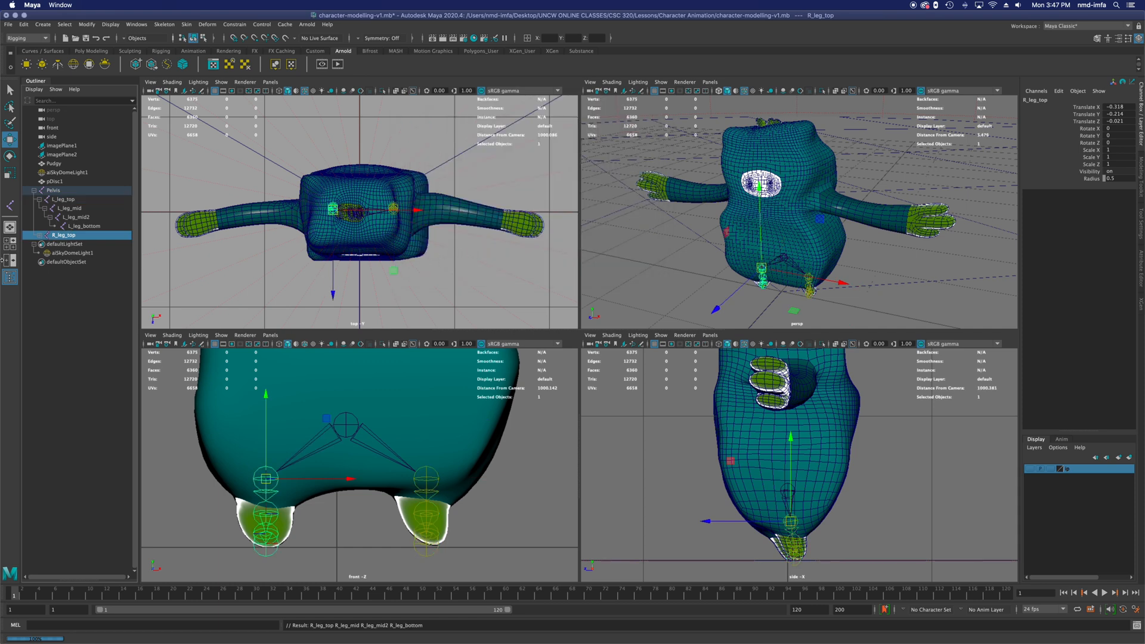
Expand the mirrored R_leg_top hierarchy in the Outliner down to R_leg_bottom.
{"action": "left_click", "coordinate": [39, 235]}
{"action": "left_click", "coordinate": [44, 244]}
{"action": "left_click", "coordinate": [50, 253]}
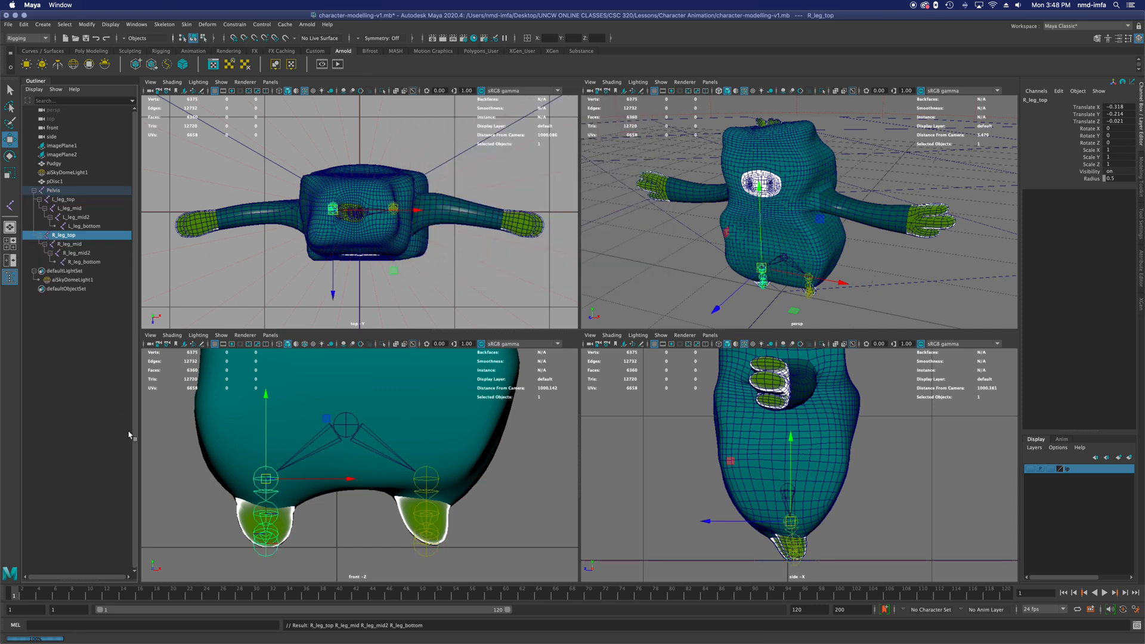
Select Pelvis and R_leg_top in the front view to check the mirrored leg's connection, and save the scene.
{"action": "left_click", "coordinate": [347, 425]}
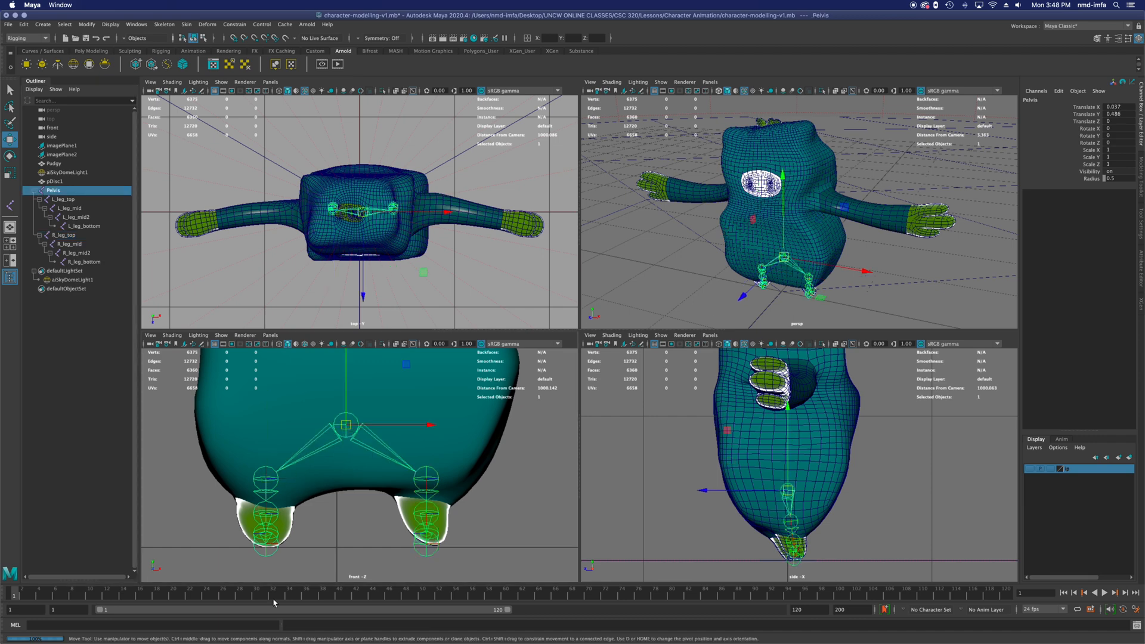
{"action": "left_click", "coordinate": [267, 485]}
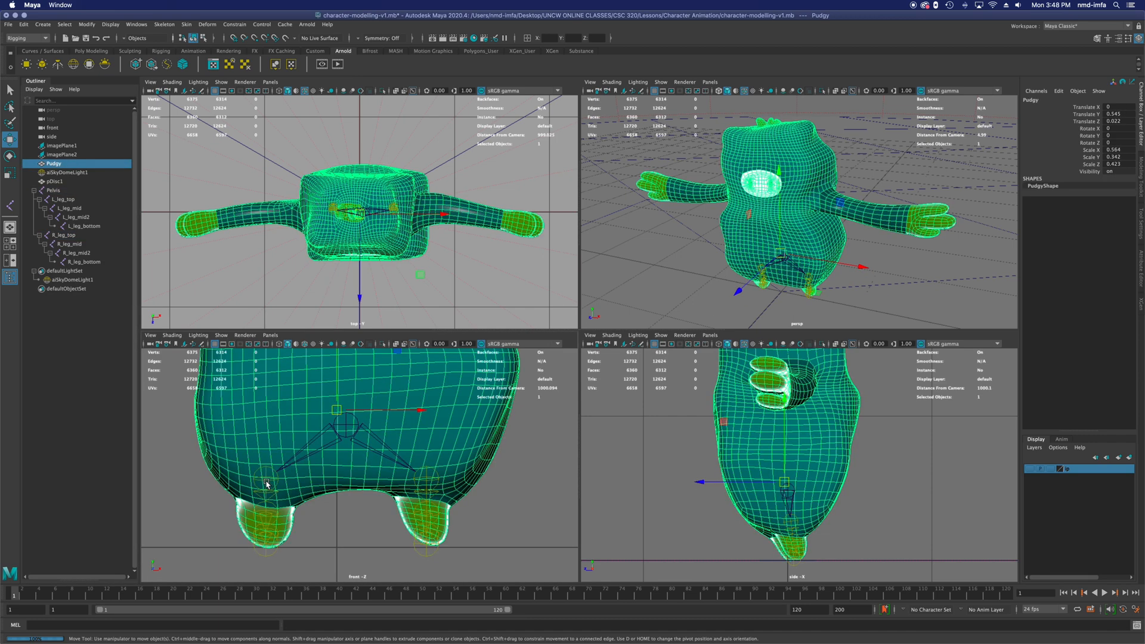
{"action": "left_click", "coordinate": [267, 481]}
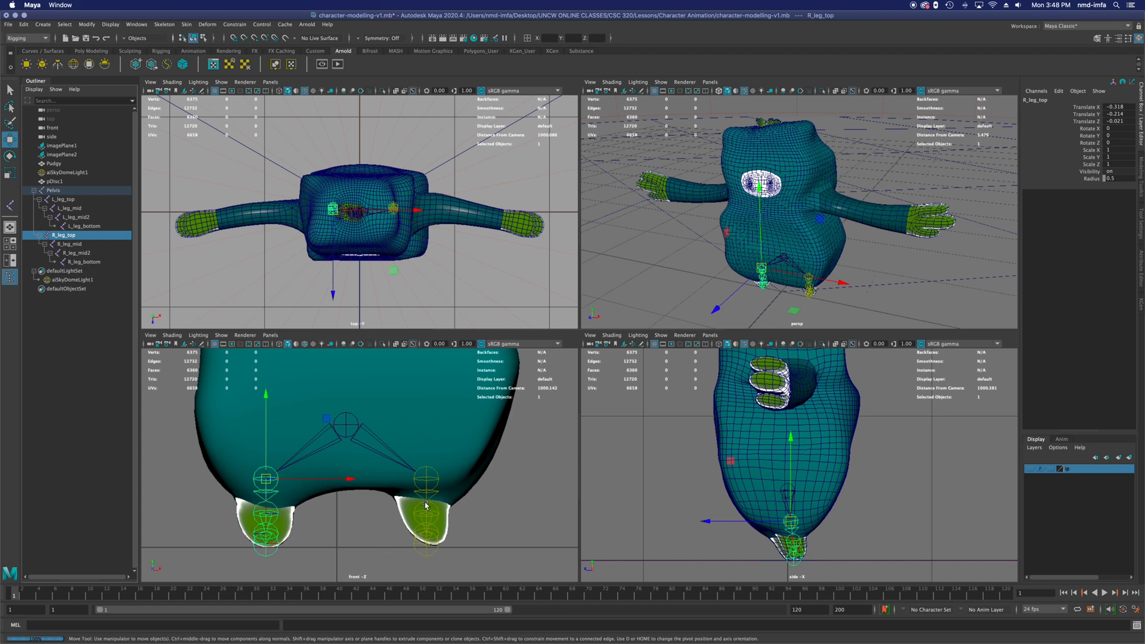
{"action": "left_click", "coordinate": [347, 424]}
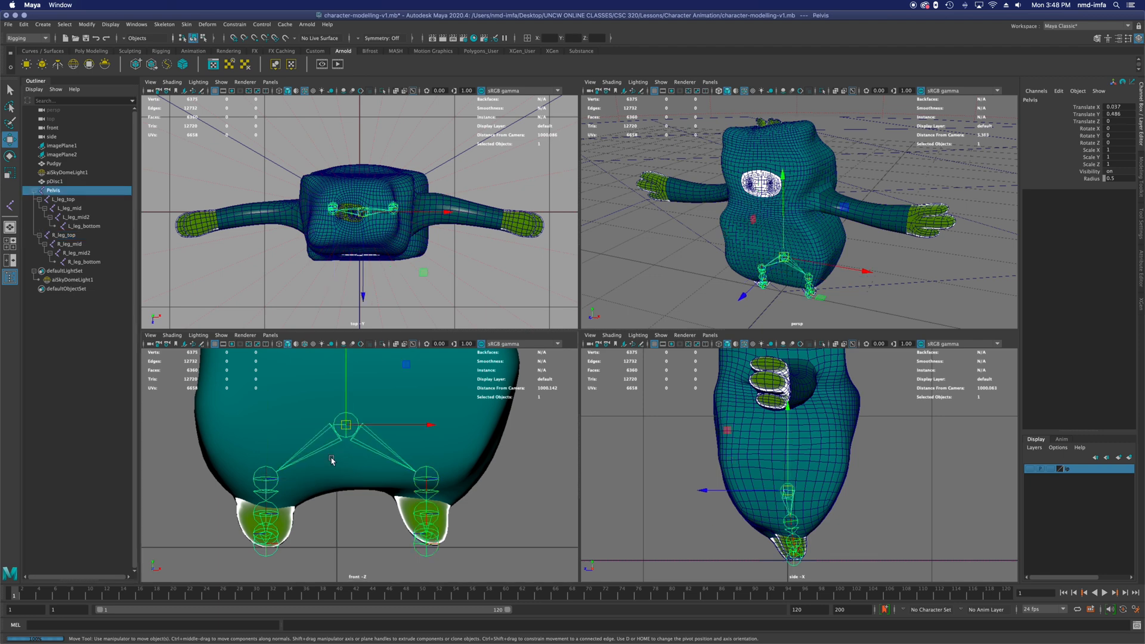
{"action": "key", "text": "super+s"}
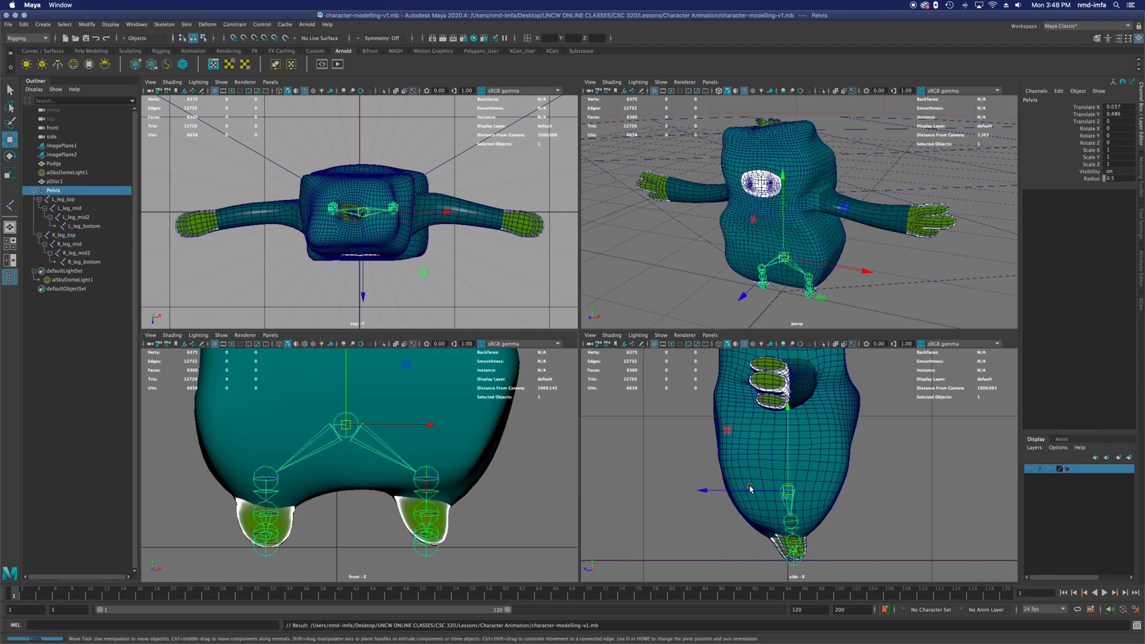
Inspect both leg chains inside the character in the perspective view, and save the scene again.
{"action": "mouse_move", "coordinate": [759, 291]}
{"action": "left_mouse_down", "text": "alt"}
{"action": "mouse_move", "coordinate": [771, 277]}
{"action": "mouse_move", "coordinate": [888, 273]}
{"action": "mouse_move", "coordinate": [754, 289]}
{"action": "left_mouse_up", "text": "alt"}
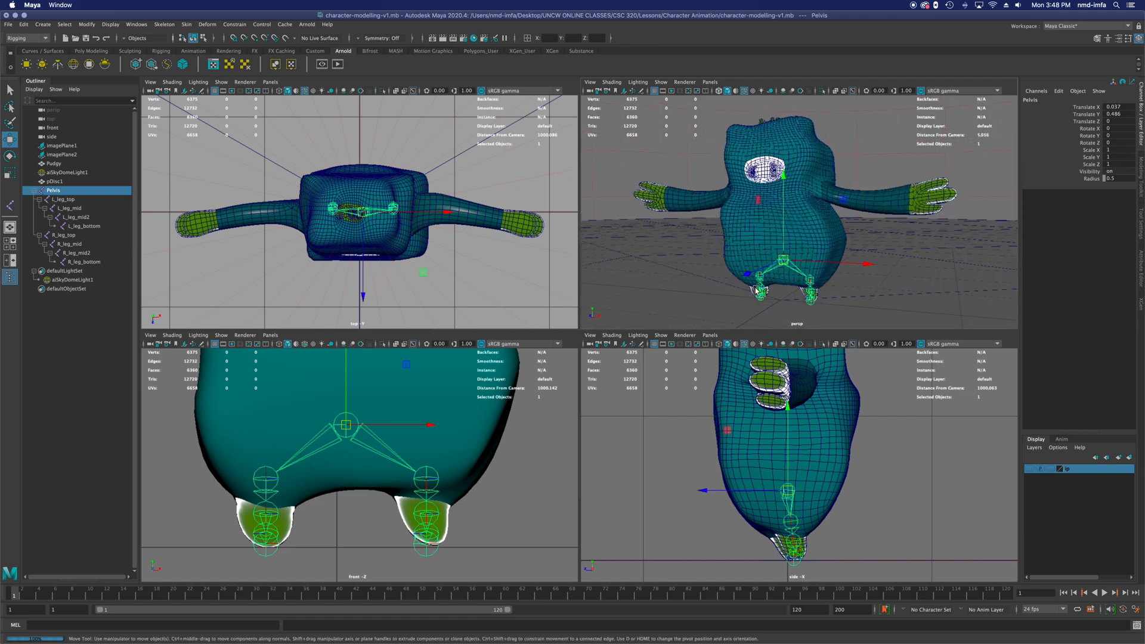
{"action": "scroll", "coordinate": [772, 300], "scroll_direction": "up", "scroll_amount": 4}
{"action": "scroll", "coordinate": [772, 299], "scroll_direction": "down", "scroll_amount": 3}
{"action": "mouse_move", "coordinate": [772, 304]}
{"action": "left_mouse_down", "text": "alt"}
{"action": "mouse_move", "coordinate": [799, 279]}
{"action": "mouse_move", "coordinate": [769, 309]}
{"action": "left_mouse_up", "text": "alt"}
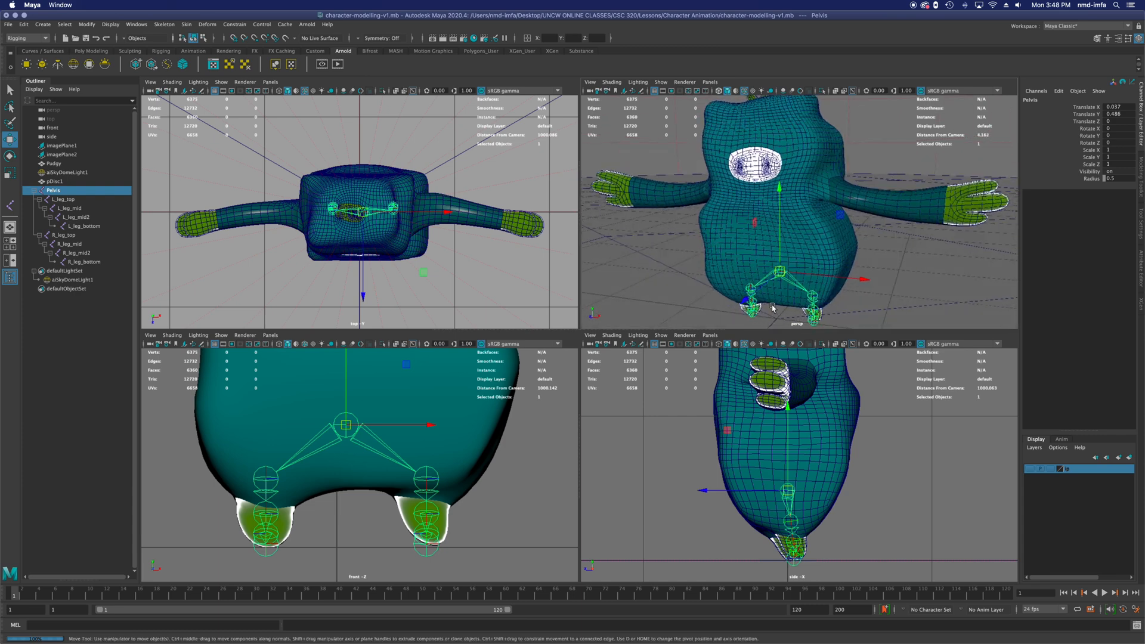
{"action": "key", "text": "super+s"}
Maximize the front view framed on the character's torso and left arm, and deselect everything.
{"action": "scroll", "coordinate": [394, 435], "scroll_direction": "down", "scroll_amount": 10}
{"action": "scroll", "coordinate": [393, 434], "scroll_direction": "up", "scroll_amount": 5}
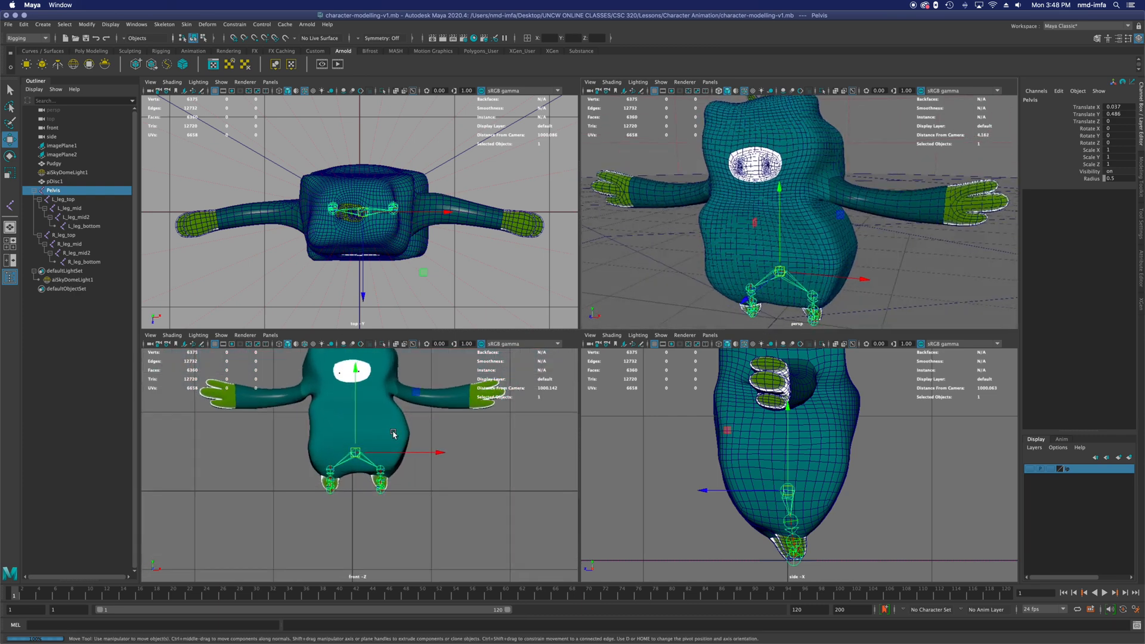
{"action": "key", "text": "space"}
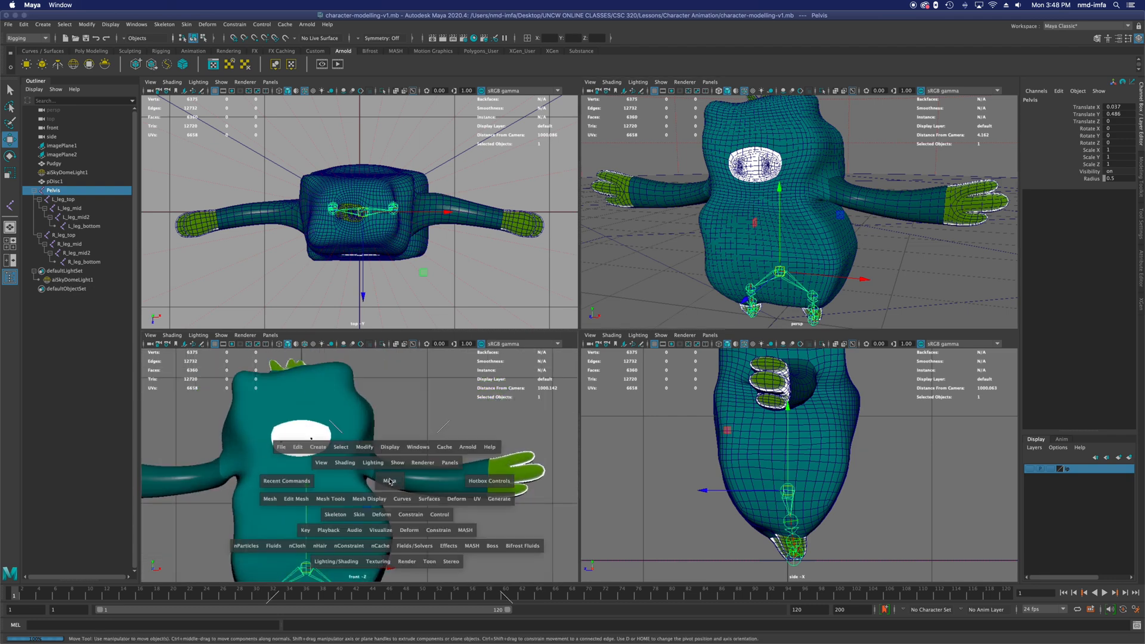
{"action": "scroll", "coordinate": [614, 415], "scroll_direction": "up", "scroll_amount": 2}
{"action": "scroll", "coordinate": [614, 415], "scroll_direction": "up", "scroll_amount": 2}
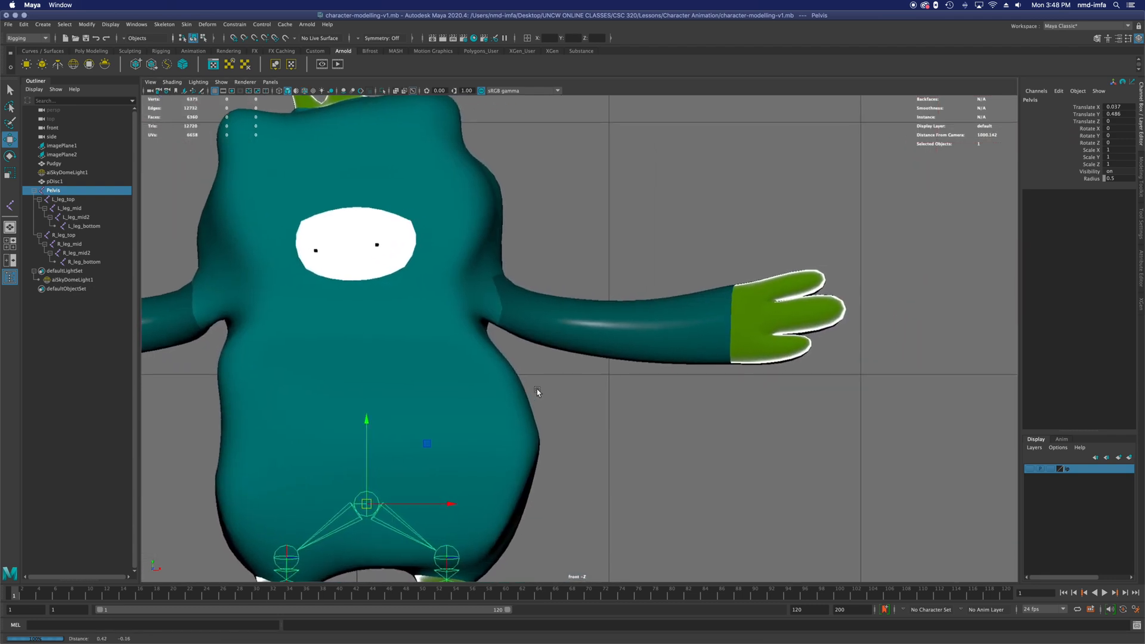
{"action": "left_click", "coordinate": [81, 360]}
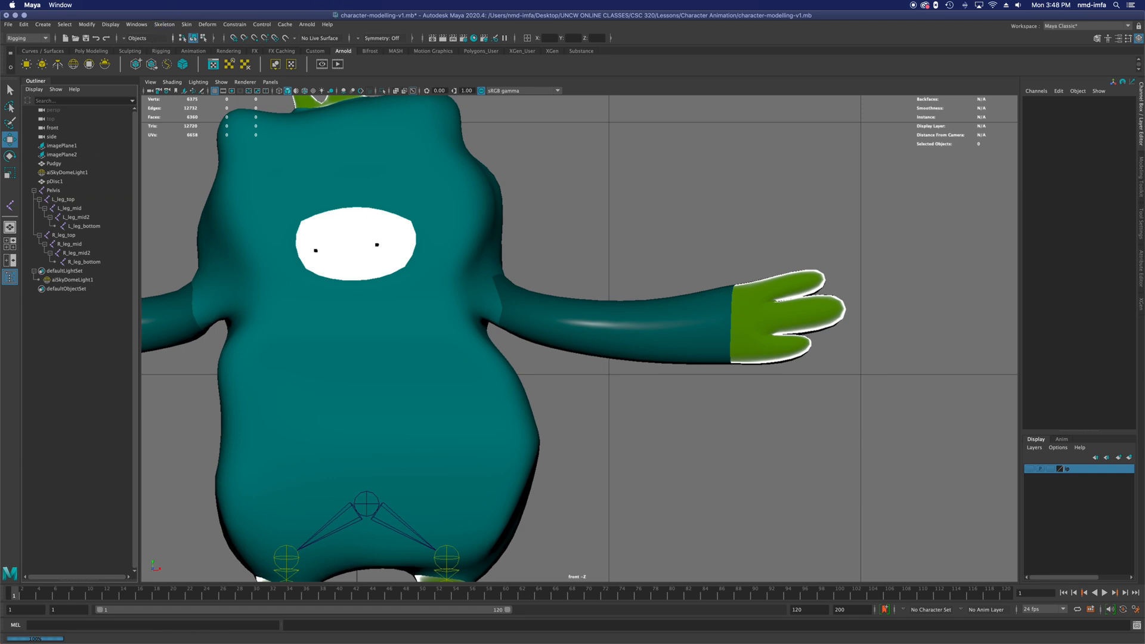
Create a joint chain along the left arm in the front view, placing joints at the shoulder, elbow and wrist.
{"action": "key", "text": "super+Tab"}
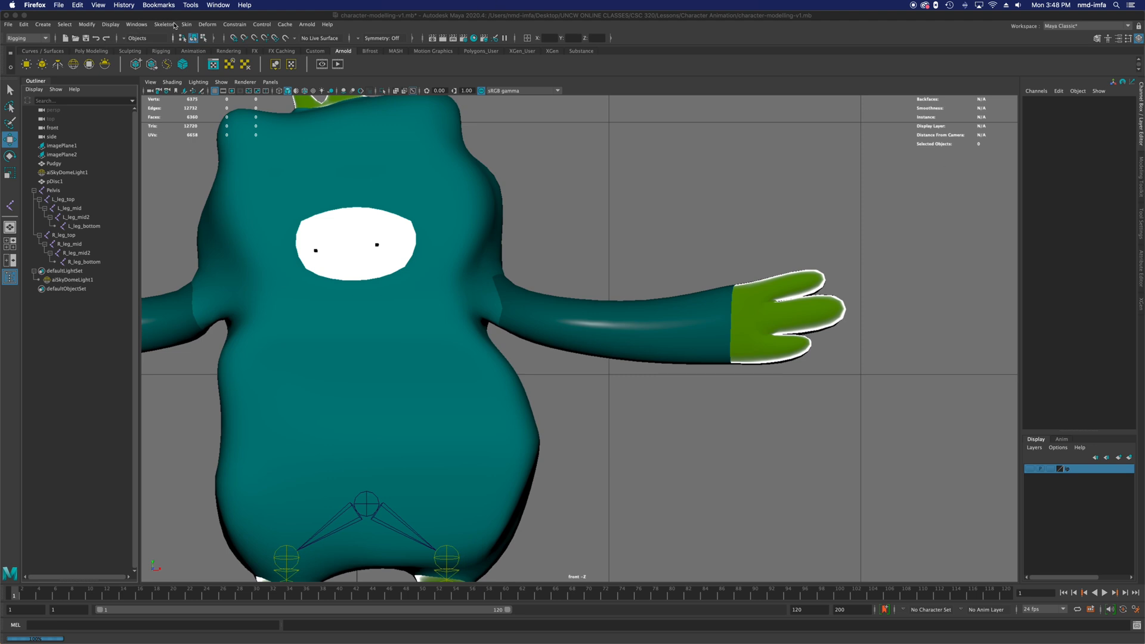
{"action": "left_click", "coordinate": [170, 25]}
{"action": "left_click", "coordinate": [247, 50]}
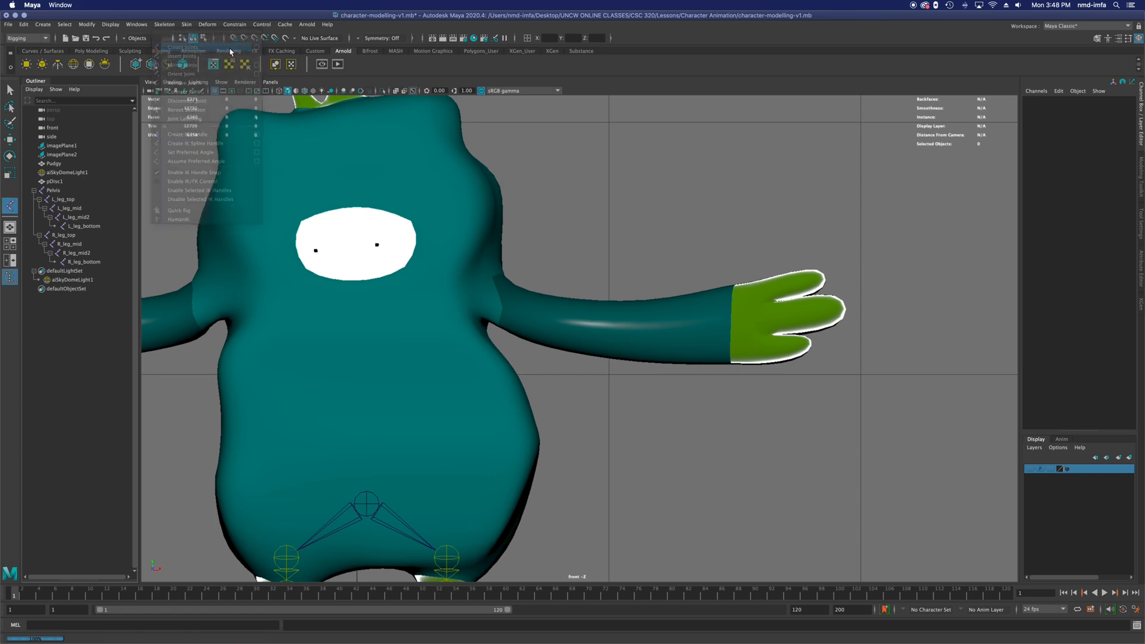
{"action": "left_click", "coordinate": [447, 290]}
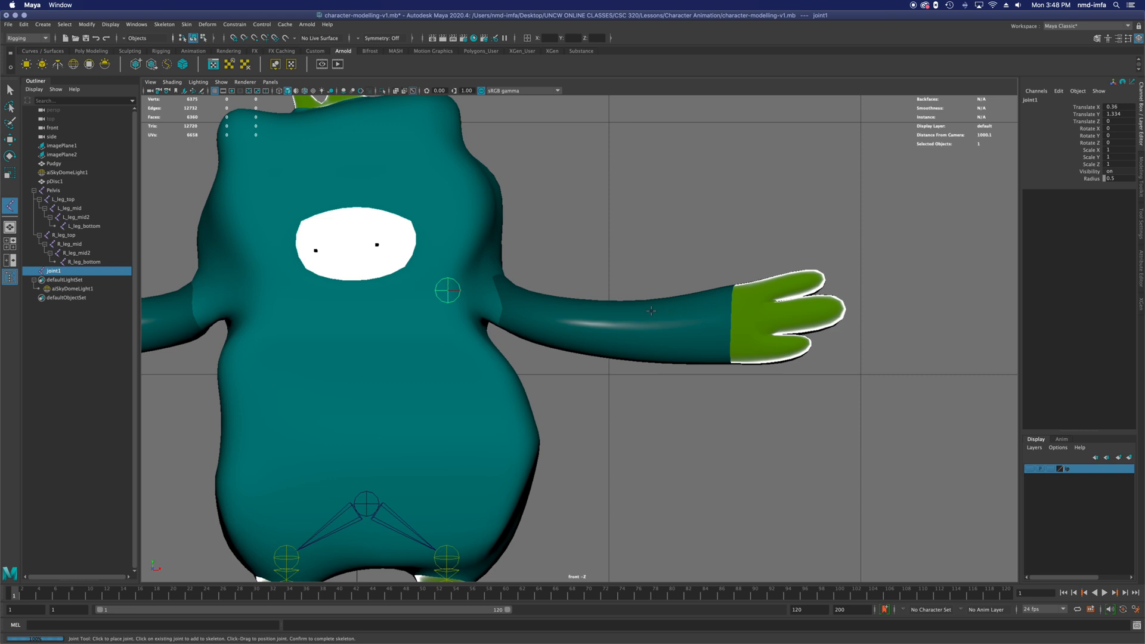
{"action": "left_click", "coordinate": [593, 325]}
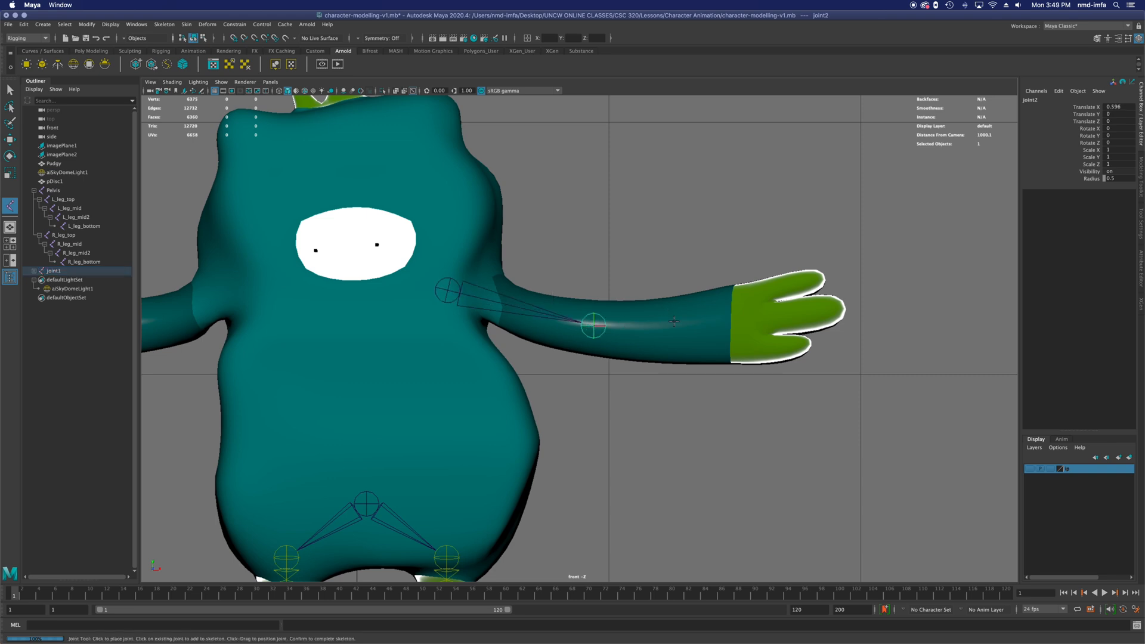
{"action": "left_click", "coordinate": [712, 326]}
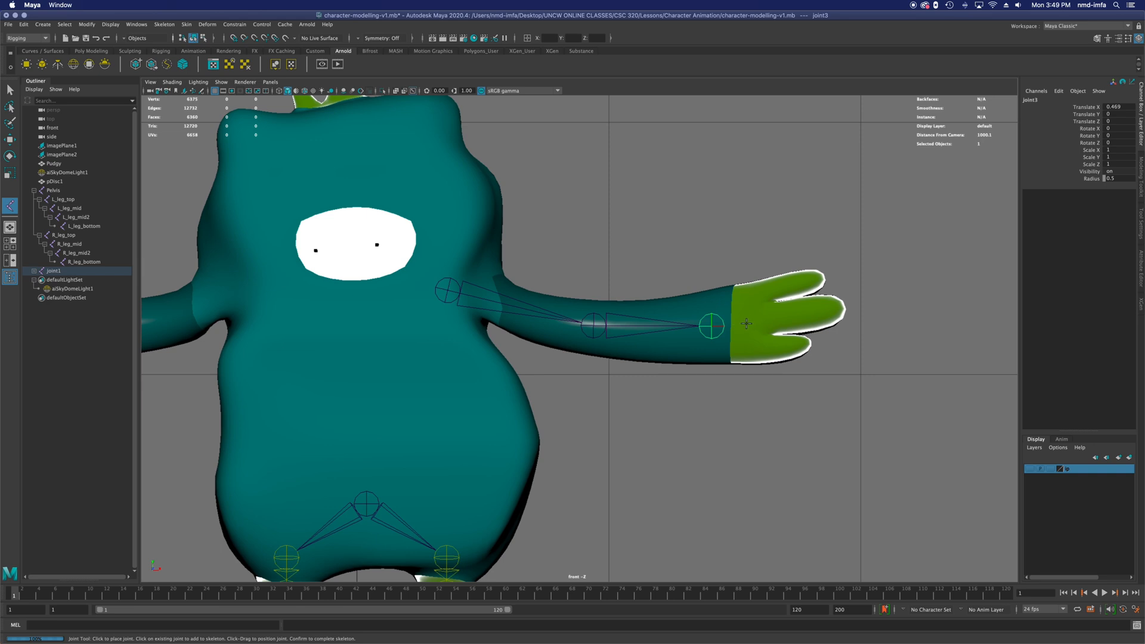
Extend the arm chain through the palm and along the middle finger to its tip, and finish the chain.
{"action": "left_click", "coordinate": [746, 322]}
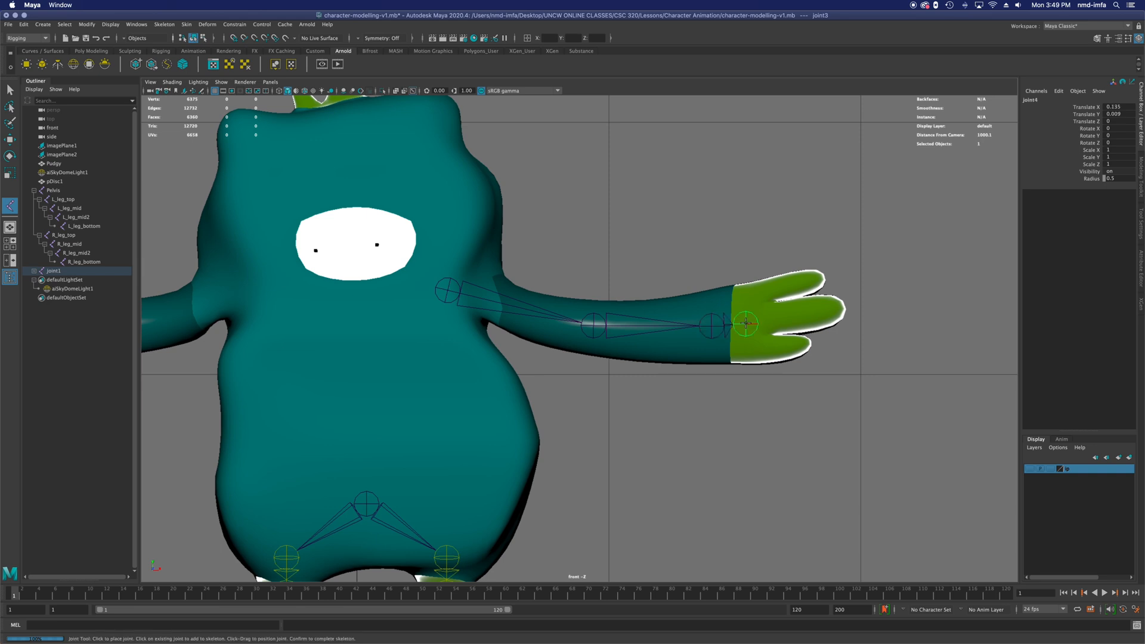
{"action": "left_click", "coordinate": [786, 317]}
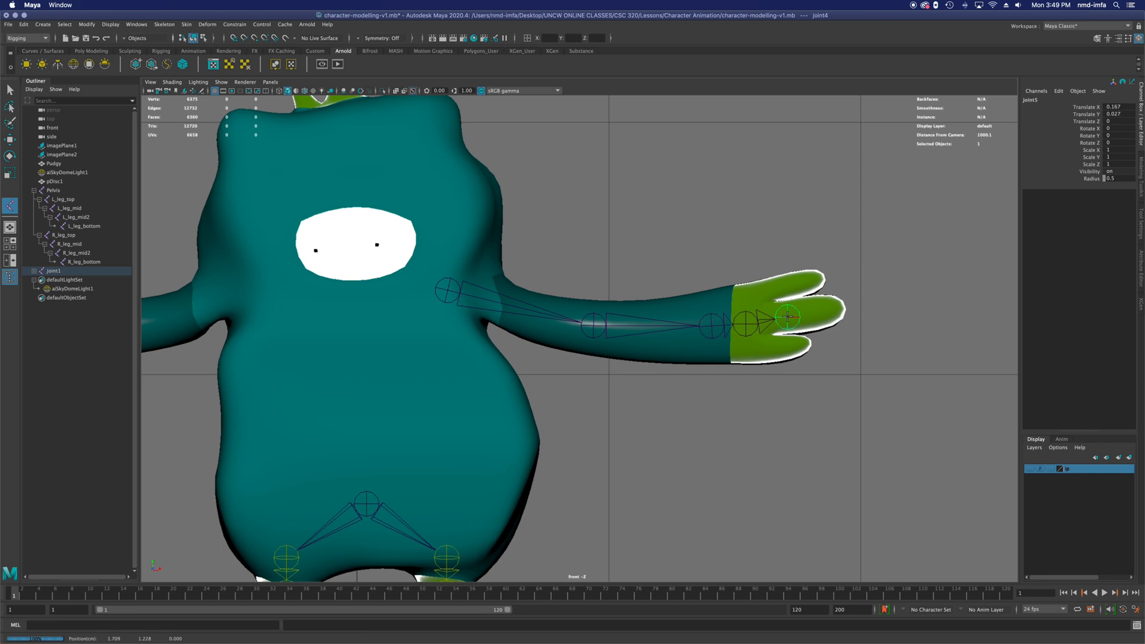
{"action": "left_click", "coordinate": [835, 308]}
{"action": "left_click", "coordinate": [10, 90]}
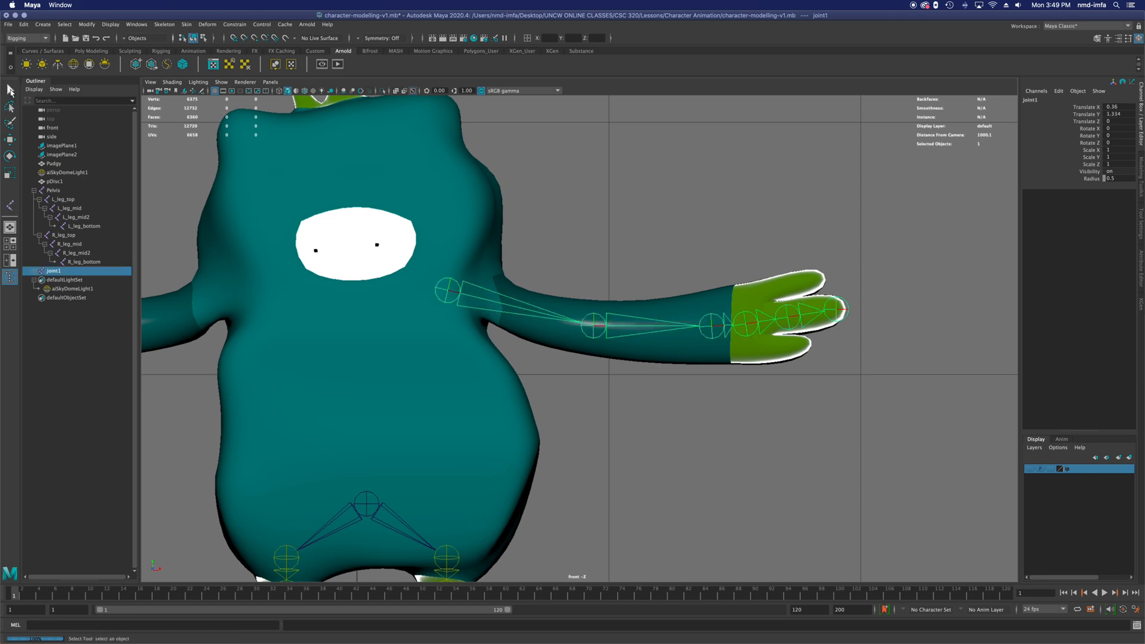
Select the arm's root joint and check the chain's depth against the hand in the four-view layout, zooming the side view on the hand.
{"action": "left_click", "coordinate": [846, 352]}
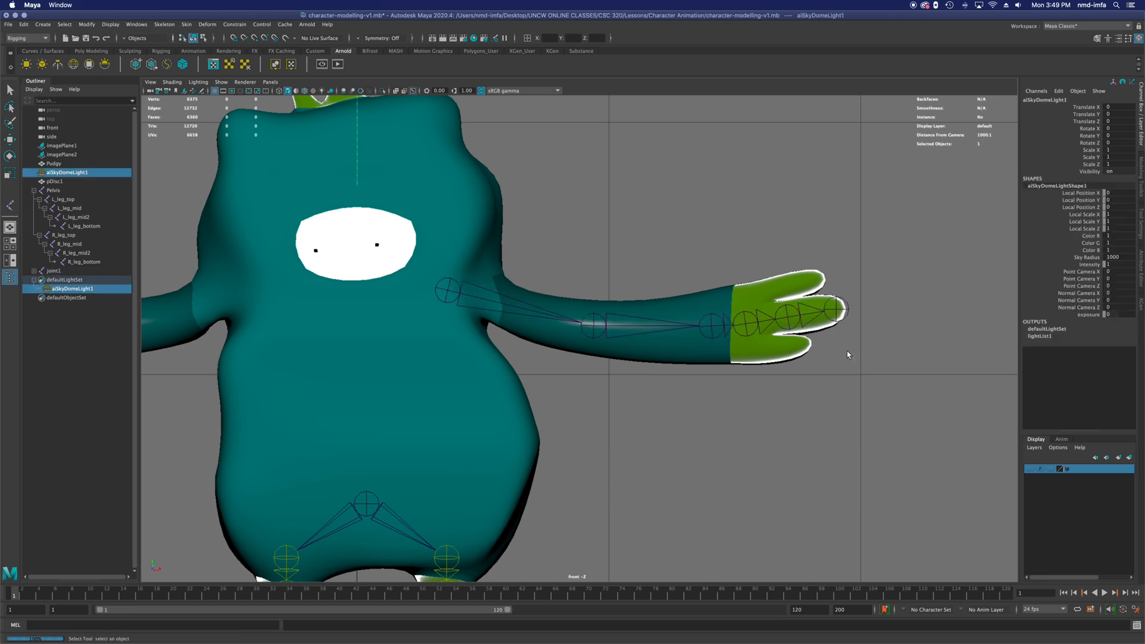
{"action": "left_click", "coordinate": [450, 293]}
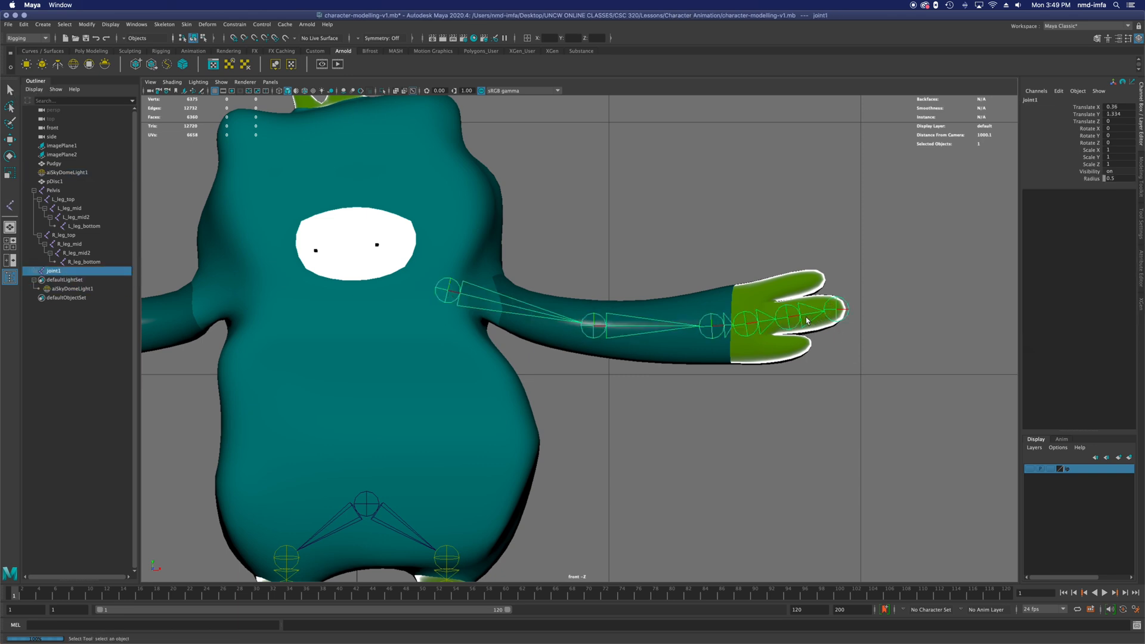
{"action": "key", "text": "space"}
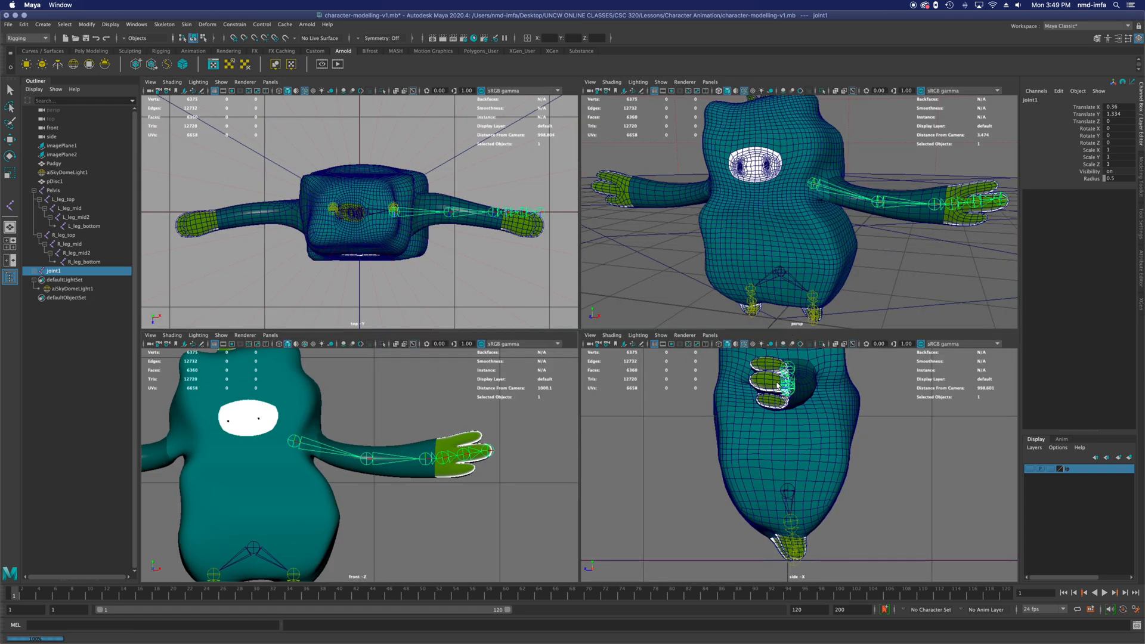
{"action": "middle_click_drag", "start_coordinate": [777, 385], "coordinate": [796, 608], "text": "alt"}
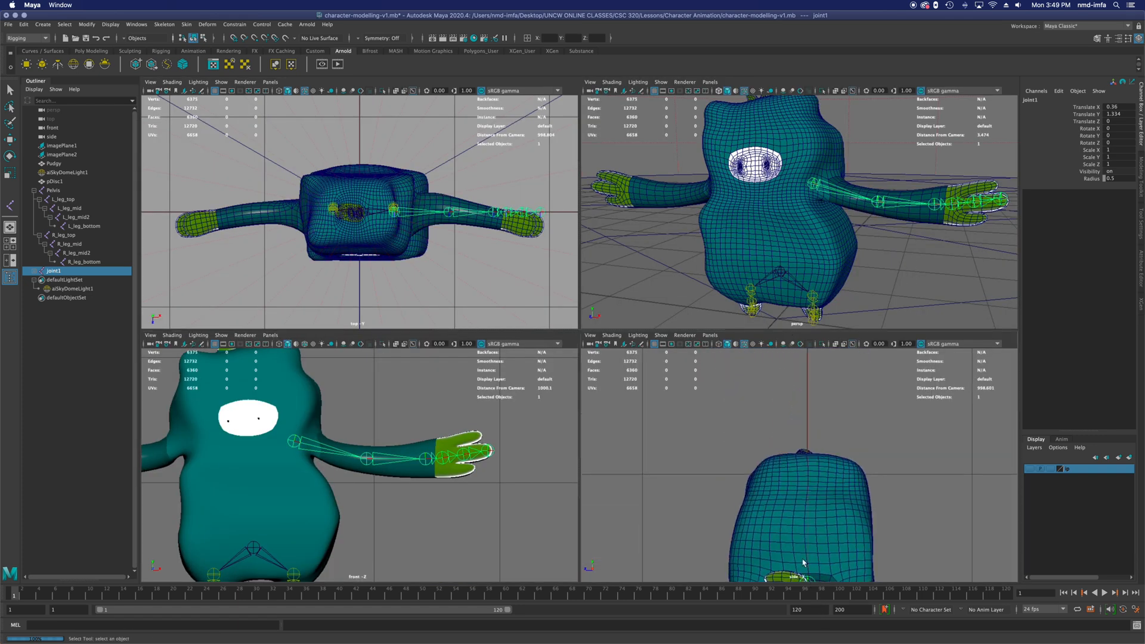
{"action": "middle_click_drag", "start_coordinate": [795, 530], "coordinate": [775, 391], "text": "alt"}
{"action": "right_click_drag", "start_coordinate": [775, 391], "coordinate": [818, 464], "text": "alt"}
{"action": "scroll", "coordinate": [987, 197], "scroll_direction": "up", "scroll_amount": 3}
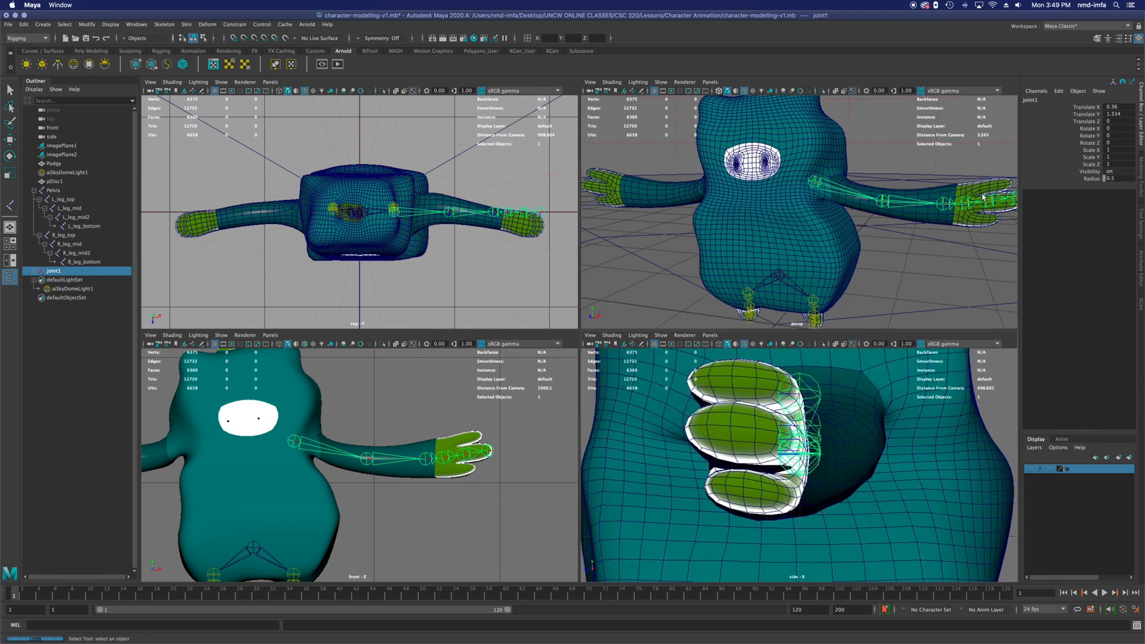
Move the wrist joint forward in Z in the top view so it is centred inside the wrist.
{"action": "left_click", "coordinate": [953, 206]}
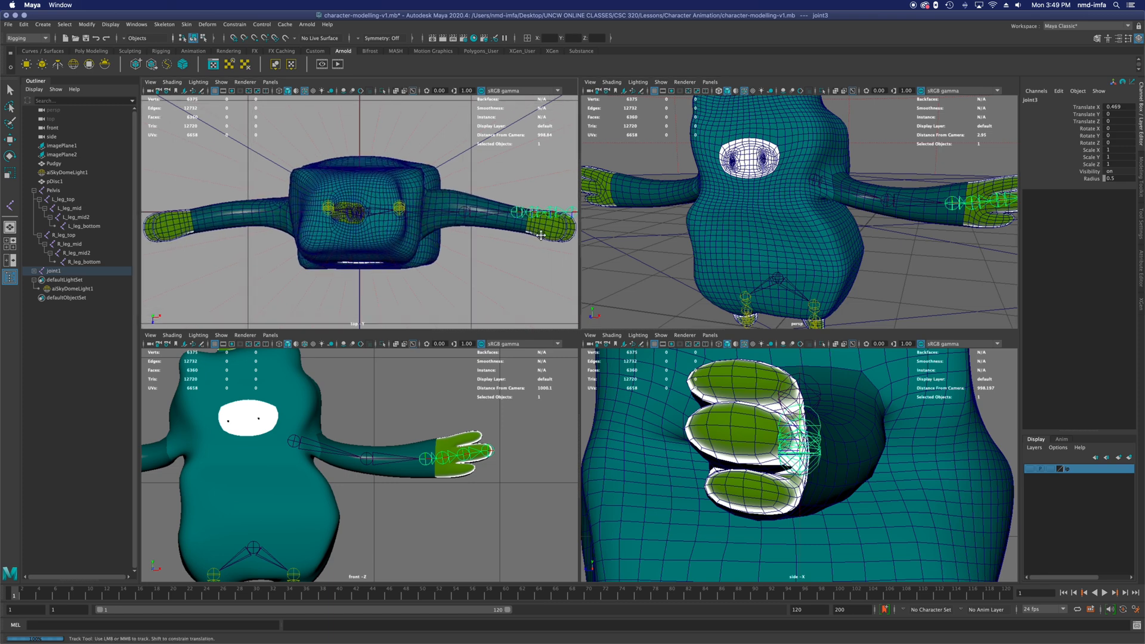
{"action": "scroll", "coordinate": [459, 243], "scroll_direction": "up", "scroll_amount": 3}
{"action": "scroll", "coordinate": [461, 241], "scroll_direction": "up", "scroll_amount": 4}
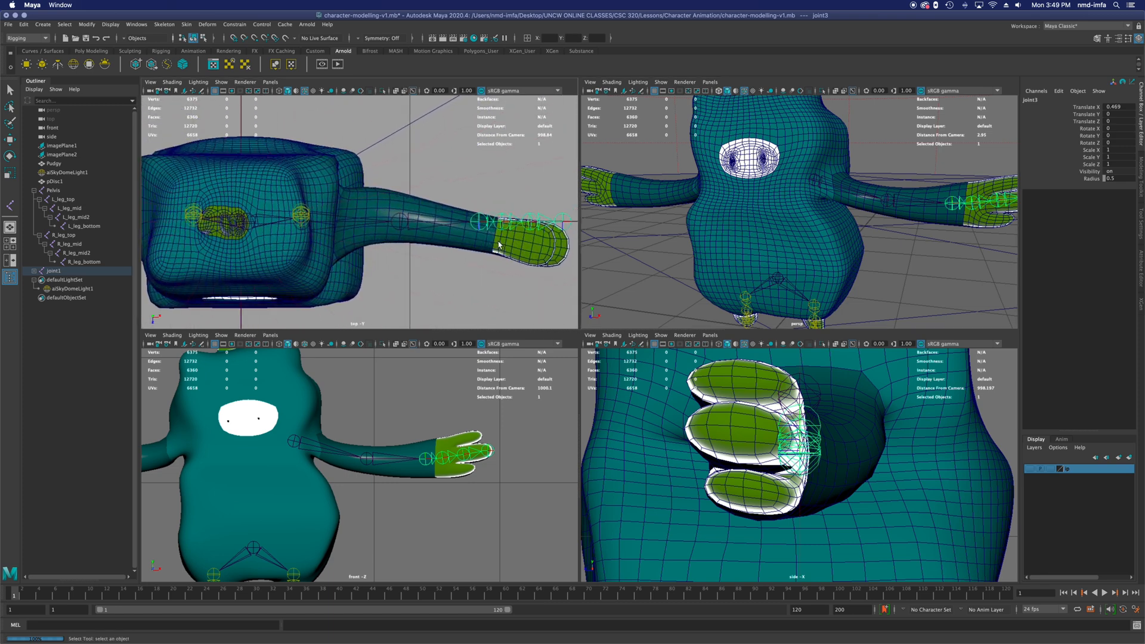
{"action": "scroll", "coordinate": [444, 219], "scroll_direction": "up", "scroll_amount": 2}
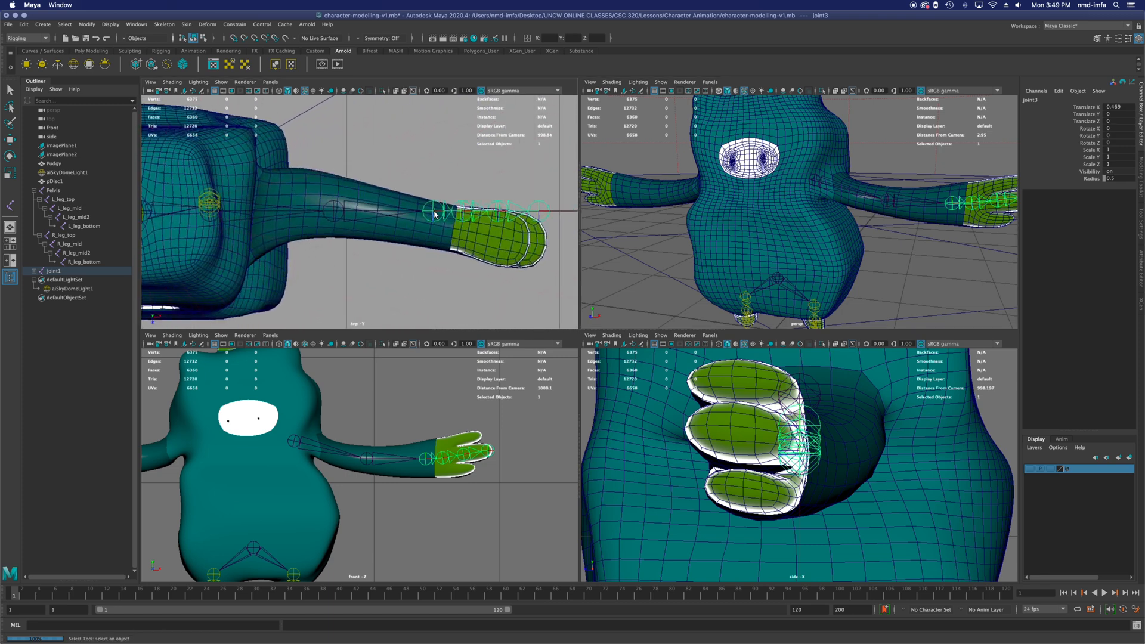
{"action": "key", "text": "w"}
{"action": "left_click_drag", "start_coordinate": [434, 230], "coordinate": [434, 245]}
Move the palm, mid-finger and fingertip joints forward one by one in the top view to centre them inside the hand.
{"action": "left_click", "coordinate": [462, 232]}
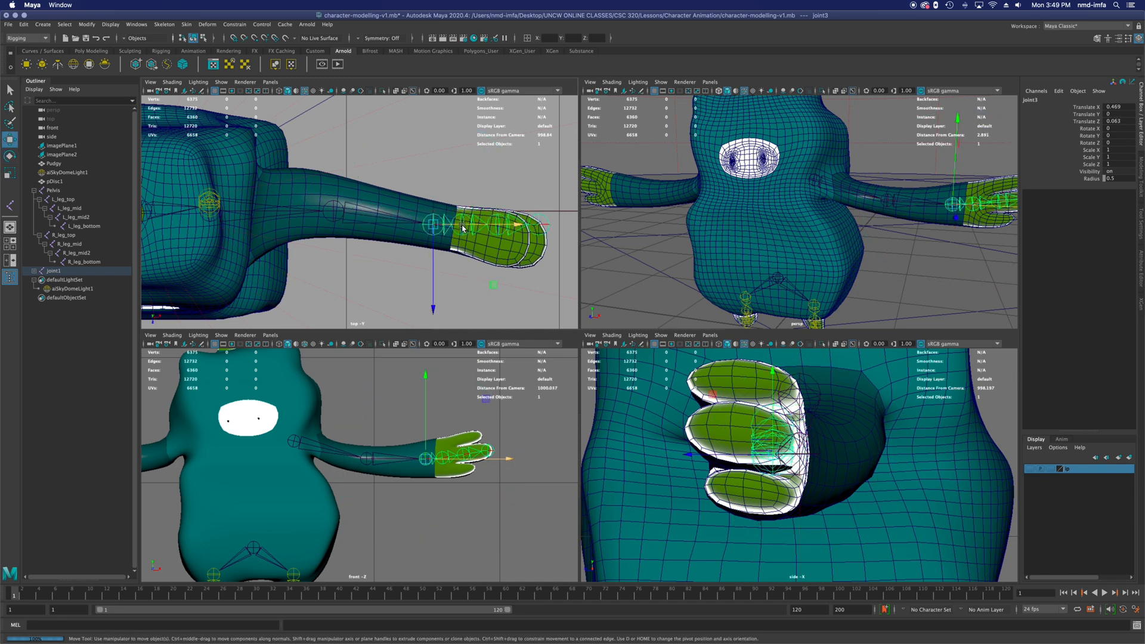
{"action": "left_click_drag", "start_coordinate": [462, 232], "coordinate": [464, 249]}
{"action": "left_click", "coordinate": [495, 235]}
{"action": "left_click", "coordinate": [540, 238]}
{"action": "left_click_drag", "start_coordinate": [541, 249], "coordinate": [537, 267]}
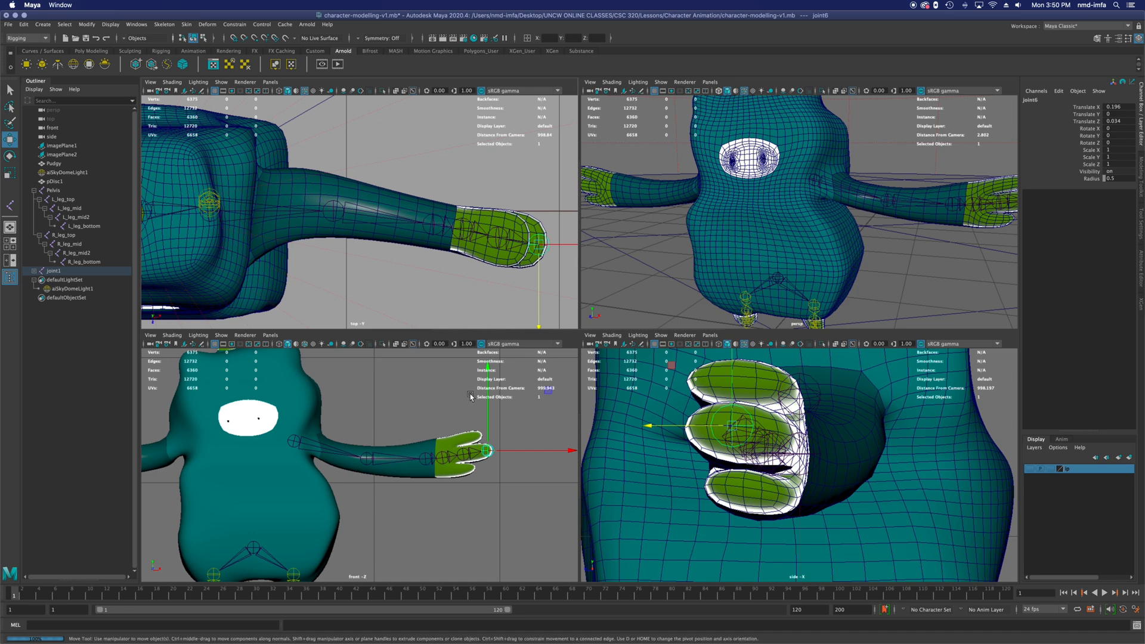
Duplicate the middle finger's joint chain from its base and move the copy up to the base of the upper finger.
{"action": "left_click", "coordinate": [443, 458]}
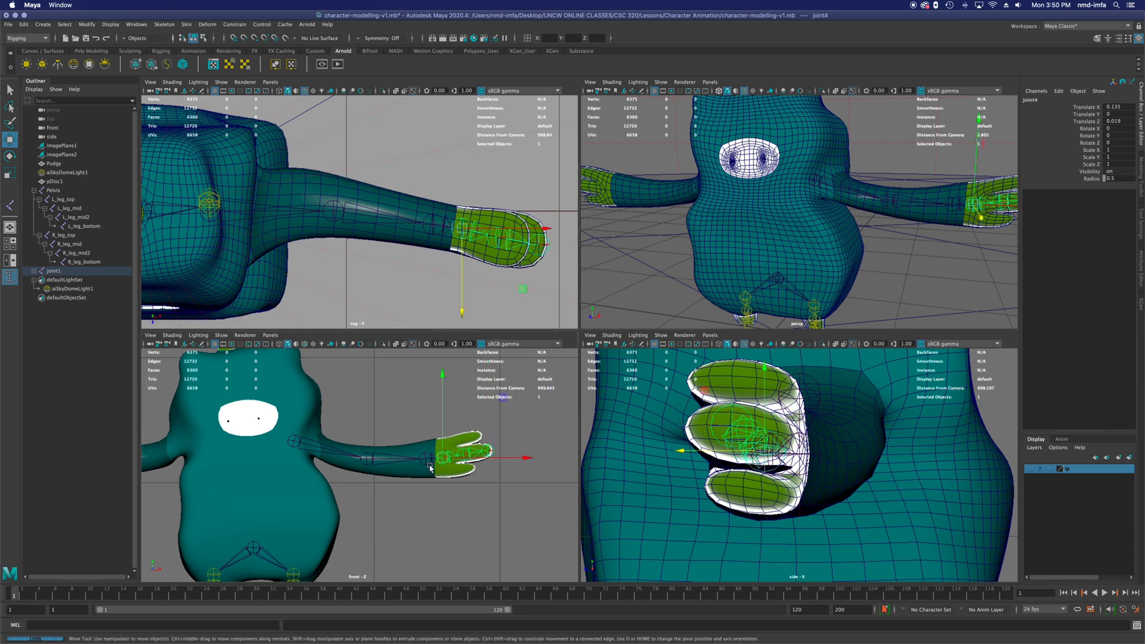
{"action": "scroll", "coordinate": [449, 456], "scroll_direction": "up", "scroll_amount": 5}
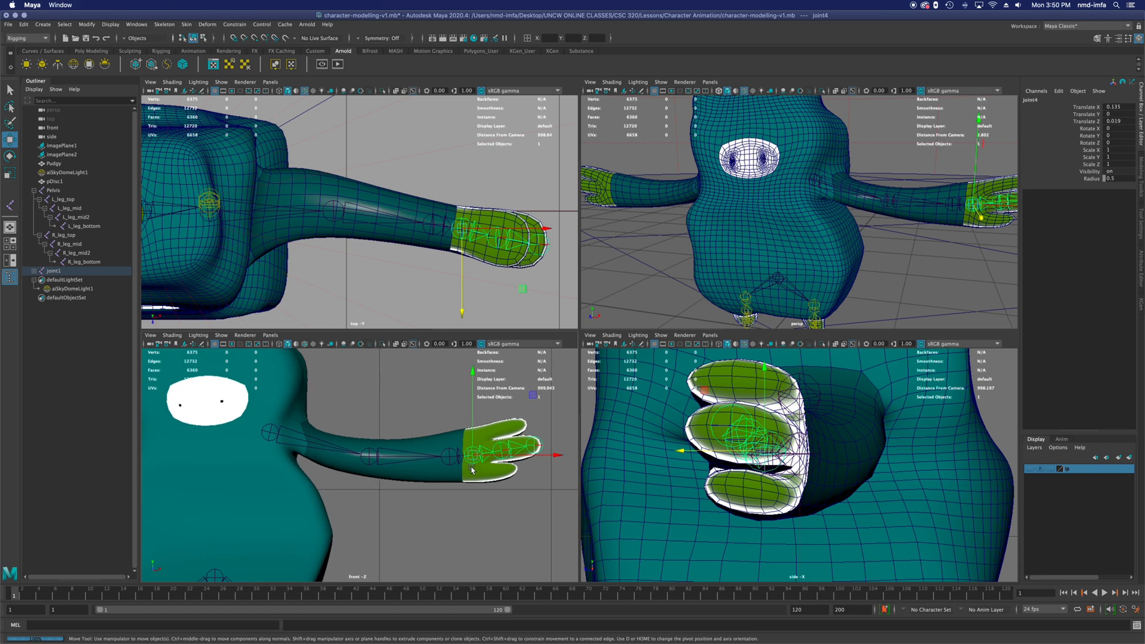
{"action": "scroll", "coordinate": [449, 470], "scroll_direction": "up", "scroll_amount": 3}
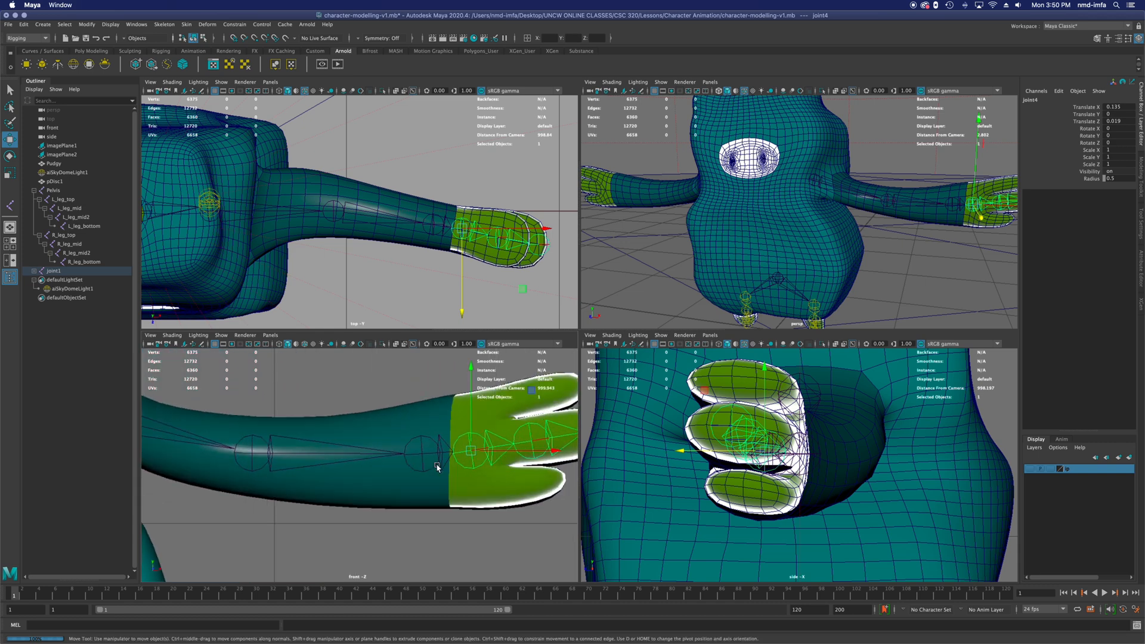
{"action": "scroll", "coordinate": [440, 469], "scroll_direction": "down", "scroll_amount": 5}
{"action": "scroll", "coordinate": [439, 468], "scroll_direction": "up", "scroll_amount": 4}
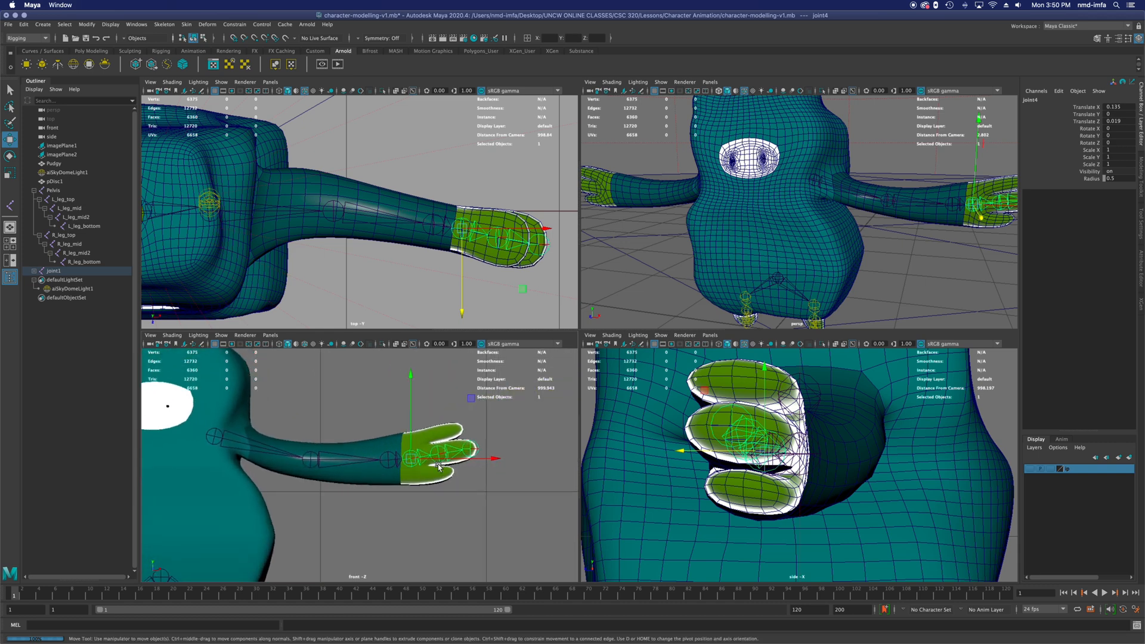
{"action": "scroll", "coordinate": [439, 467], "scroll_direction": "up", "scroll_amount": 2}
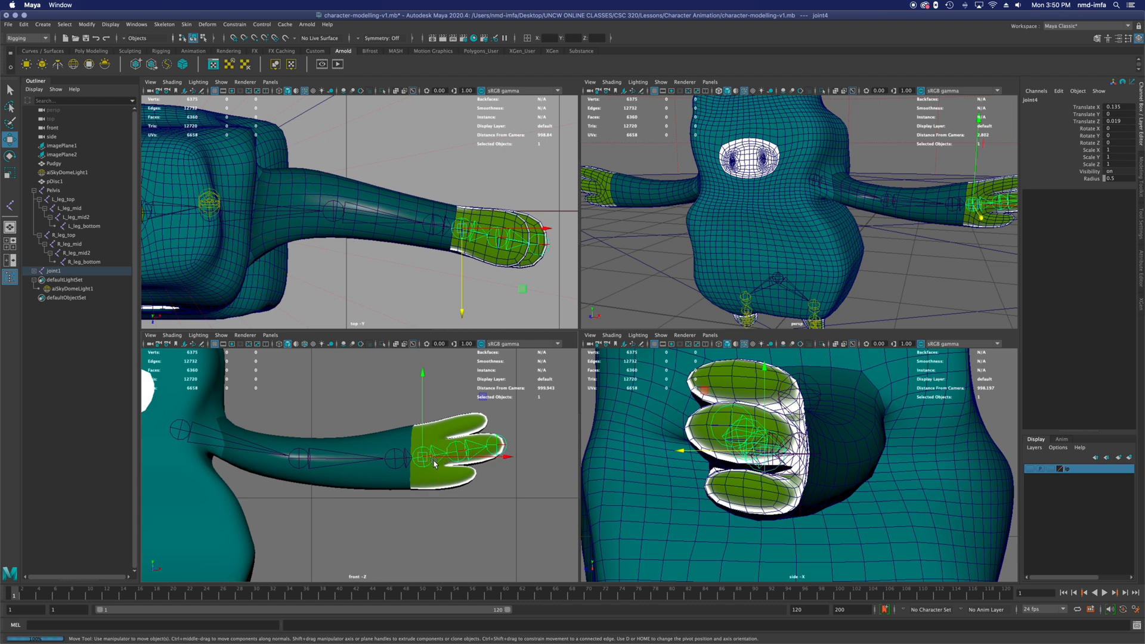
{"action": "left_click", "coordinate": [422, 424]}
{"action": "left_click_drag", "start_coordinate": [422, 424], "coordinate": [418, 436]}
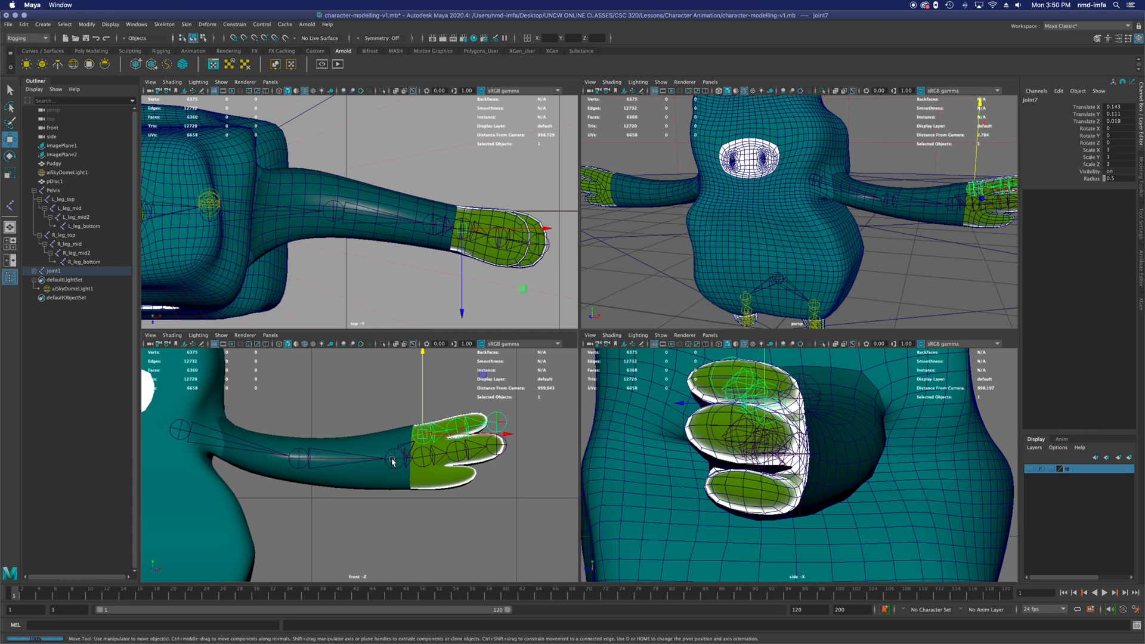
Reposition the copied chain's middle and tip joints in the front view to fit inside the upper finger.
{"action": "scroll", "coordinate": [411, 462], "scroll_direction": "up", "scroll_amount": 2}
{"action": "left_click", "coordinate": [468, 425]}
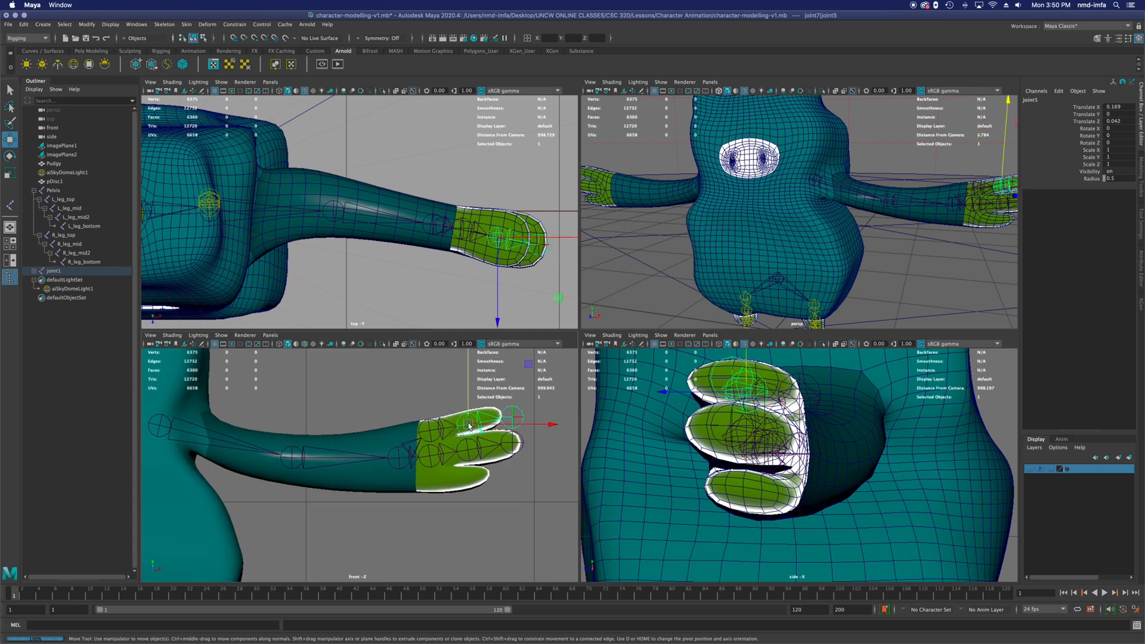
{"action": "left_click_drag", "start_coordinate": [480, 426], "coordinate": [504, 421]}
{"action": "left_click", "coordinate": [495, 419]}
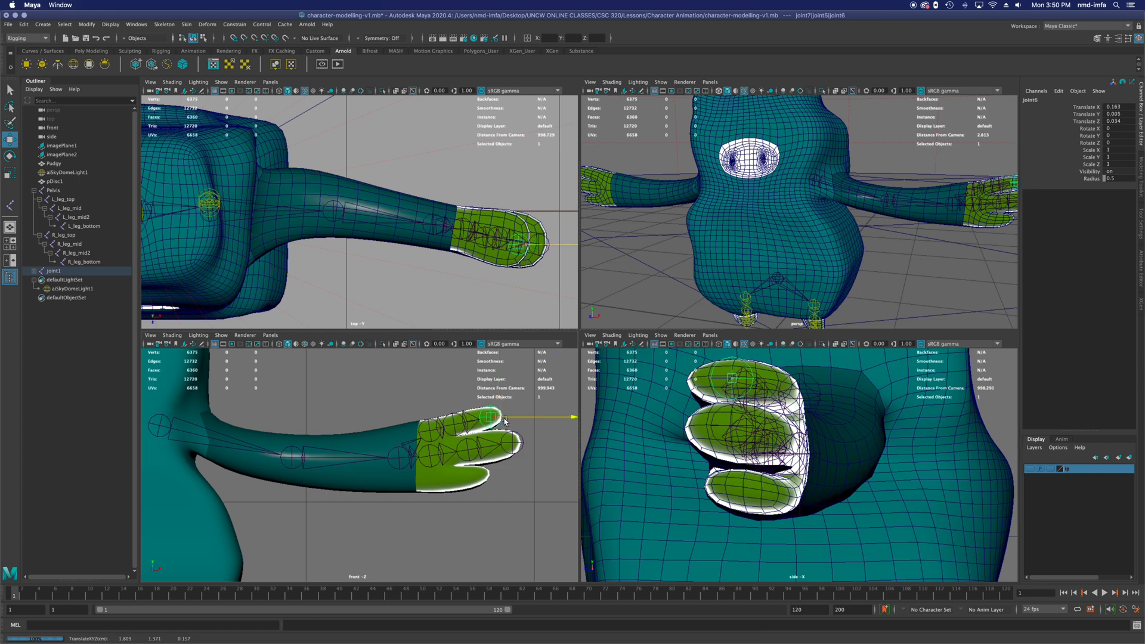
Duplicate the middle finger's joint chain again and move the copy down to the base of the lower finger.
{"action": "left_click", "coordinate": [429, 458]}
{"action": "left_click", "coordinate": [429, 457]}
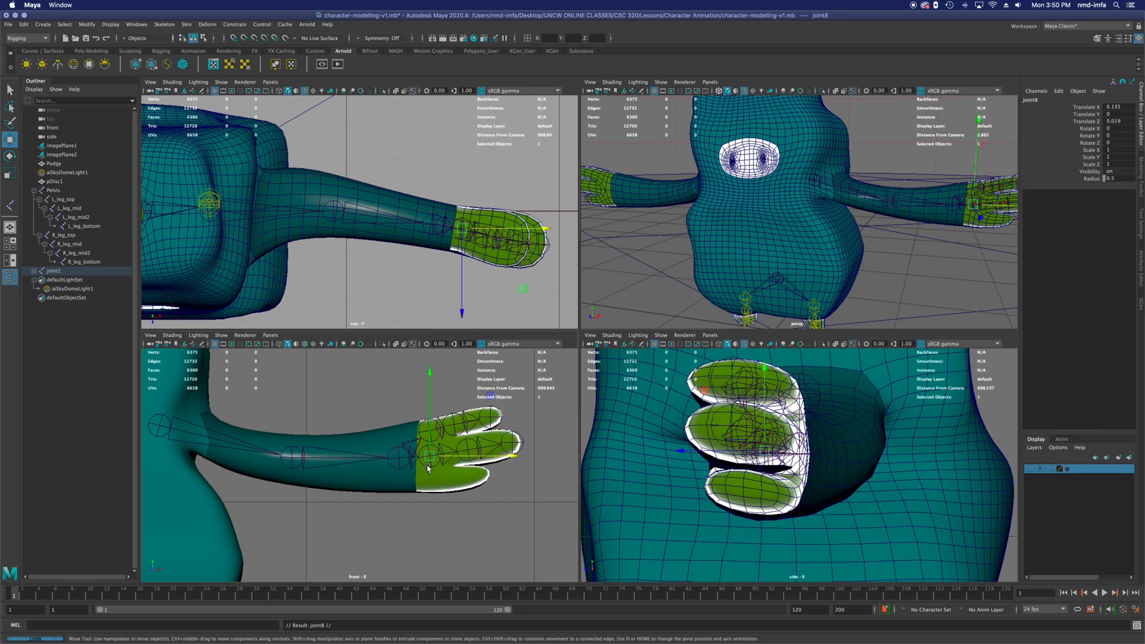
{"action": "left_click_drag", "start_coordinate": [429, 457], "coordinate": [443, 471]}
Pull the lower finger's middle and tip joints back to fit inside the finger, and drop the joint selection.
{"action": "left_click", "coordinate": [470, 478]}
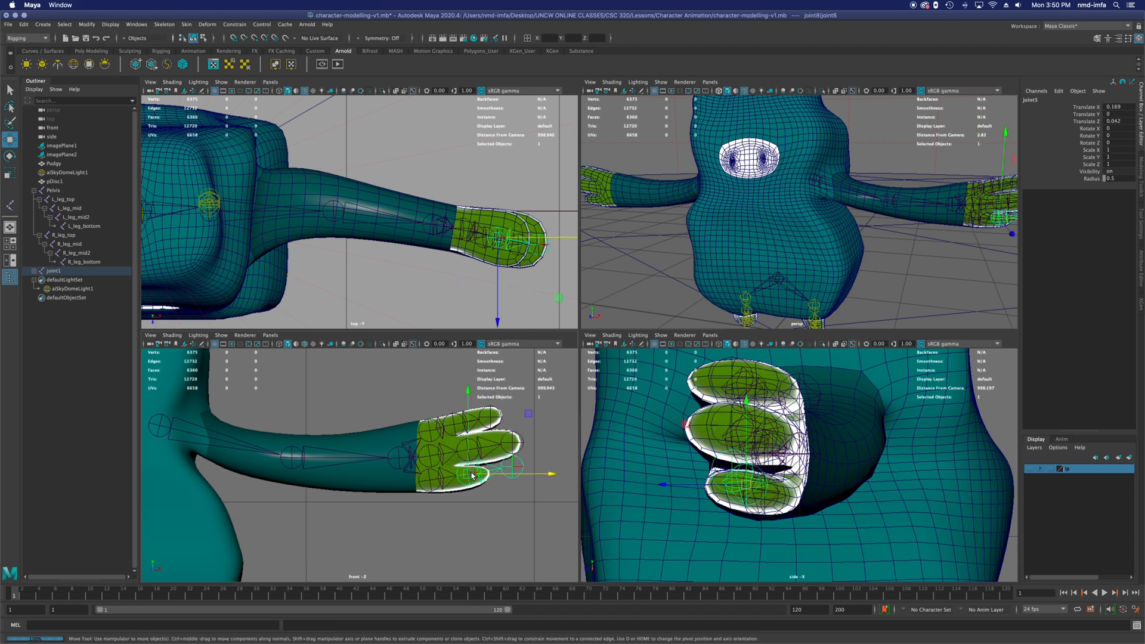
{"action": "left_click_drag", "start_coordinate": [477, 477], "coordinate": [456, 479]}
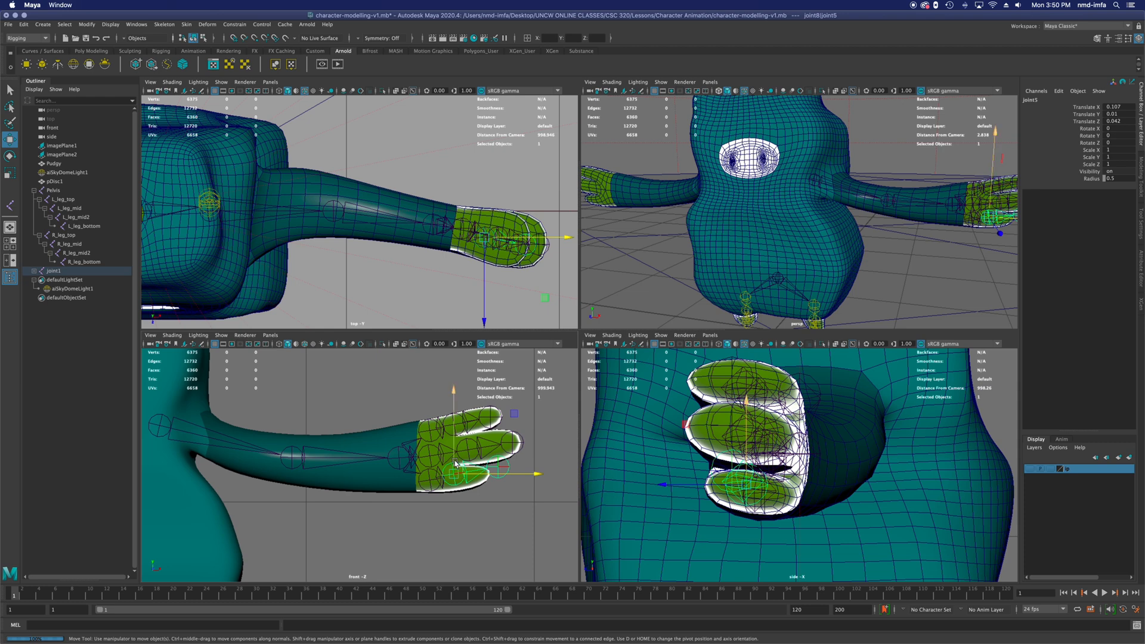
{"action": "left_click", "coordinate": [497, 473]}
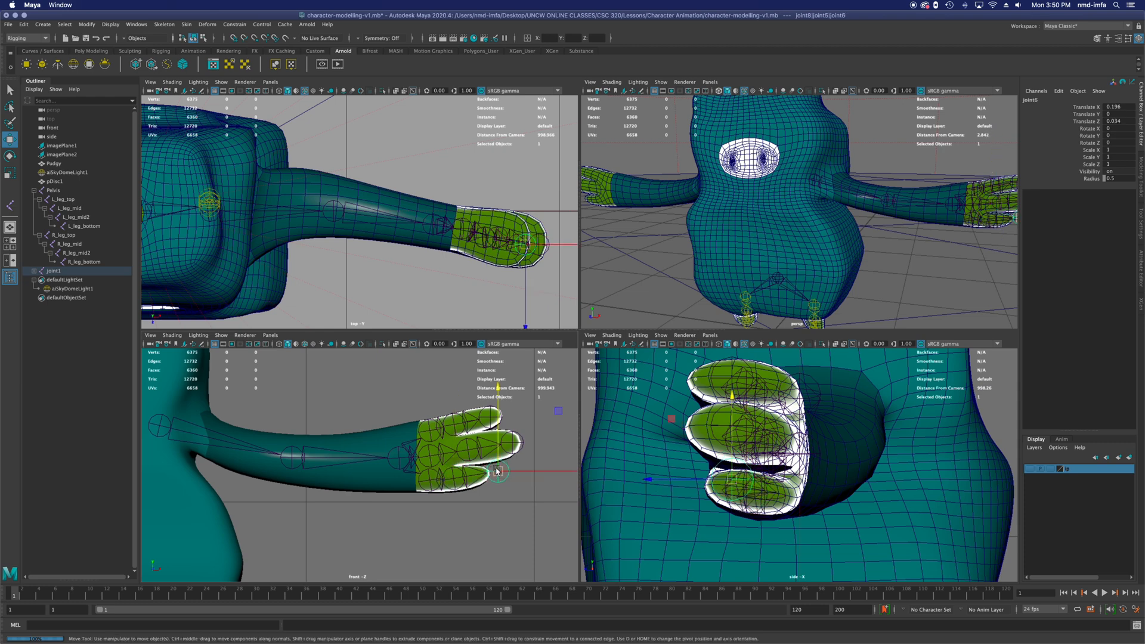
{"action": "left_click_drag", "start_coordinate": [504, 471], "coordinate": [453, 470]}
{"action": "left_click", "coordinate": [462, 500]}
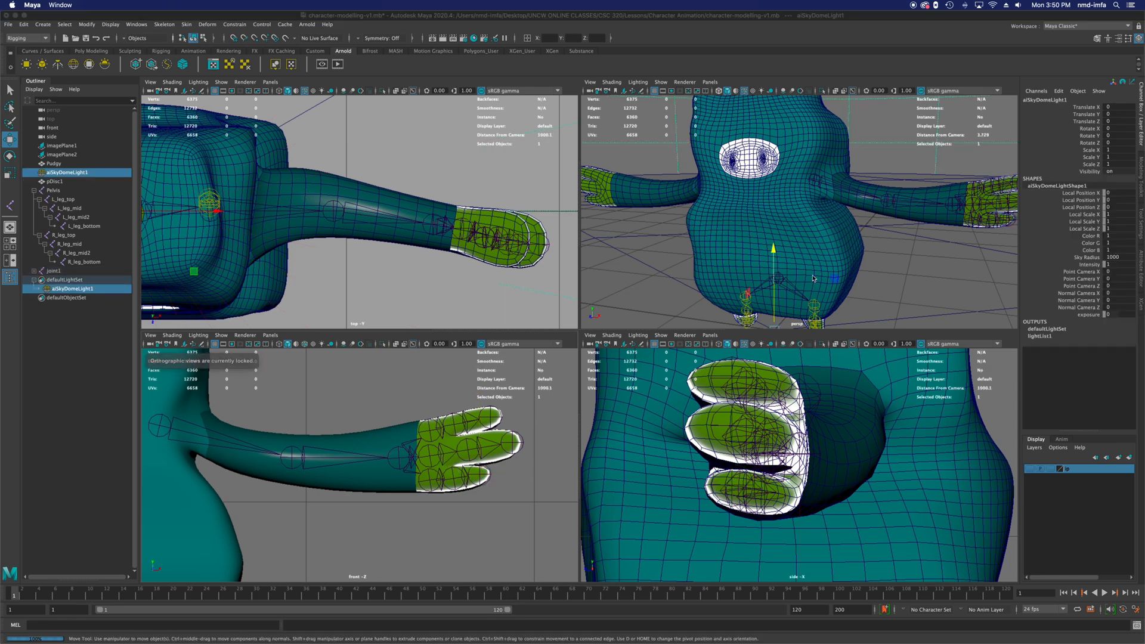
{"action": "left_click_drag", "start_coordinate": [800, 241], "coordinate": [804, 201], "text": "alt"}
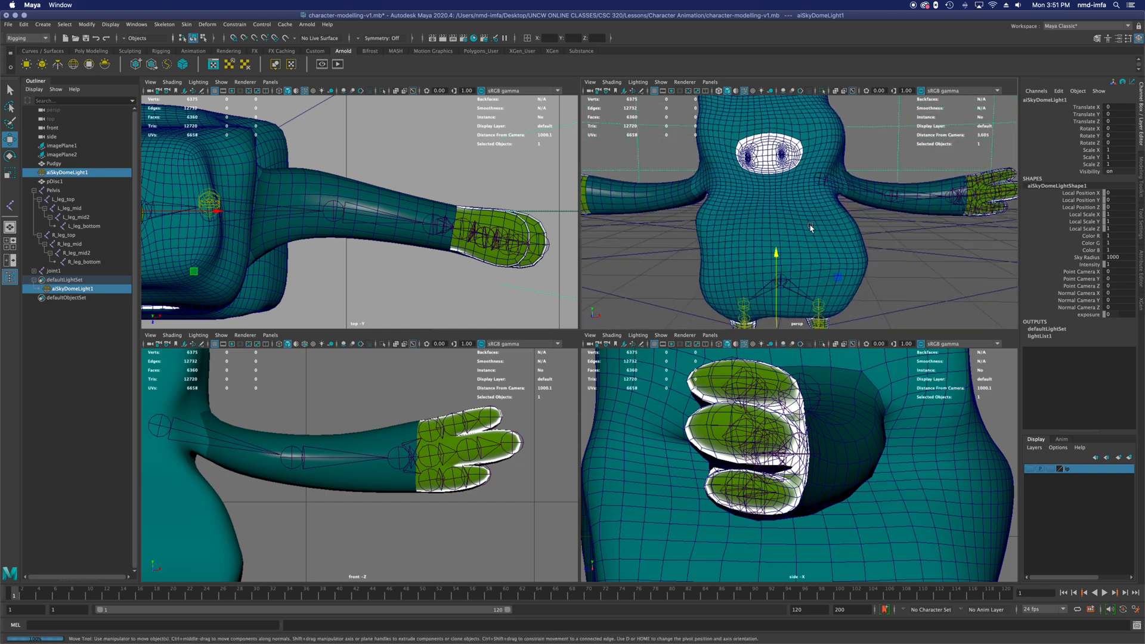
{"action": "scroll", "coordinate": [774, 189], "scroll_direction": "up", "scroll_amount": 5}
{"action": "scroll", "coordinate": [774, 189], "scroll_direction": "down", "scroll_amount": 5}
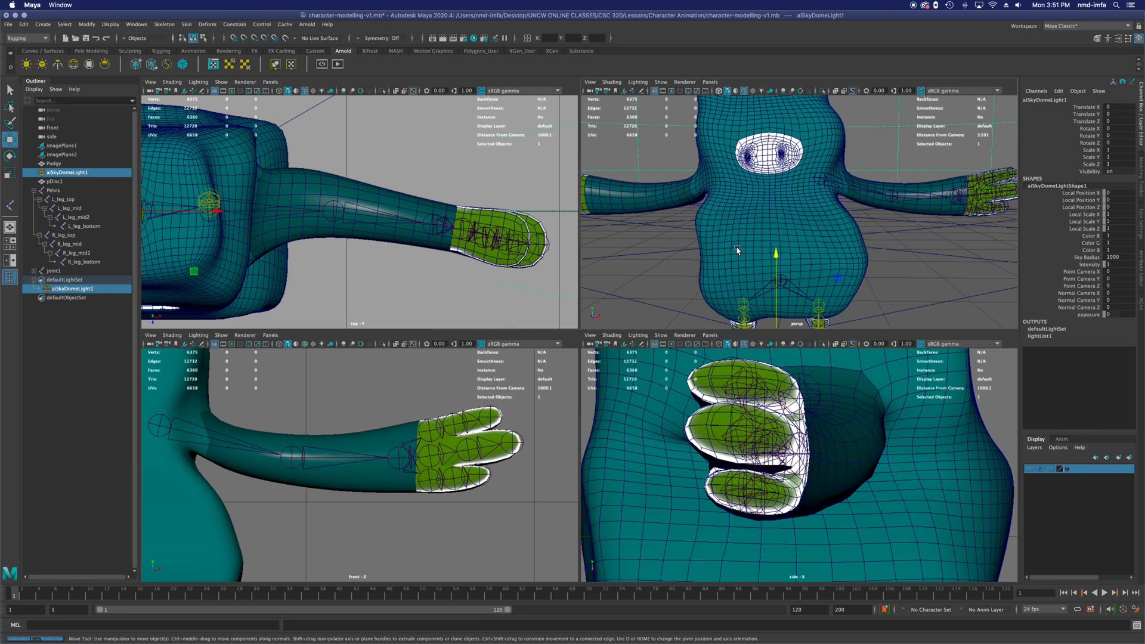
{"action": "left_click_drag", "start_coordinate": [768, 249], "coordinate": [783, 250], "text": "alt"}
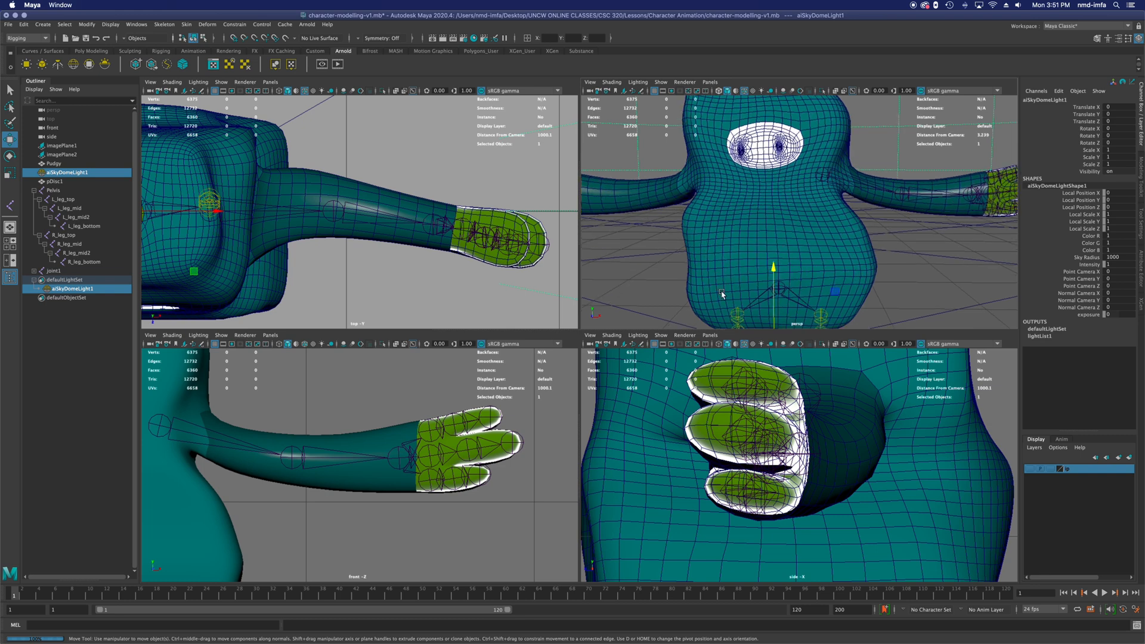
{"action": "scroll", "coordinate": [373, 440], "scroll_direction": "down", "scroll_amount": 10}
{"action": "scroll", "coordinate": [297, 441], "scroll_direction": "up", "scroll_amount": 10}
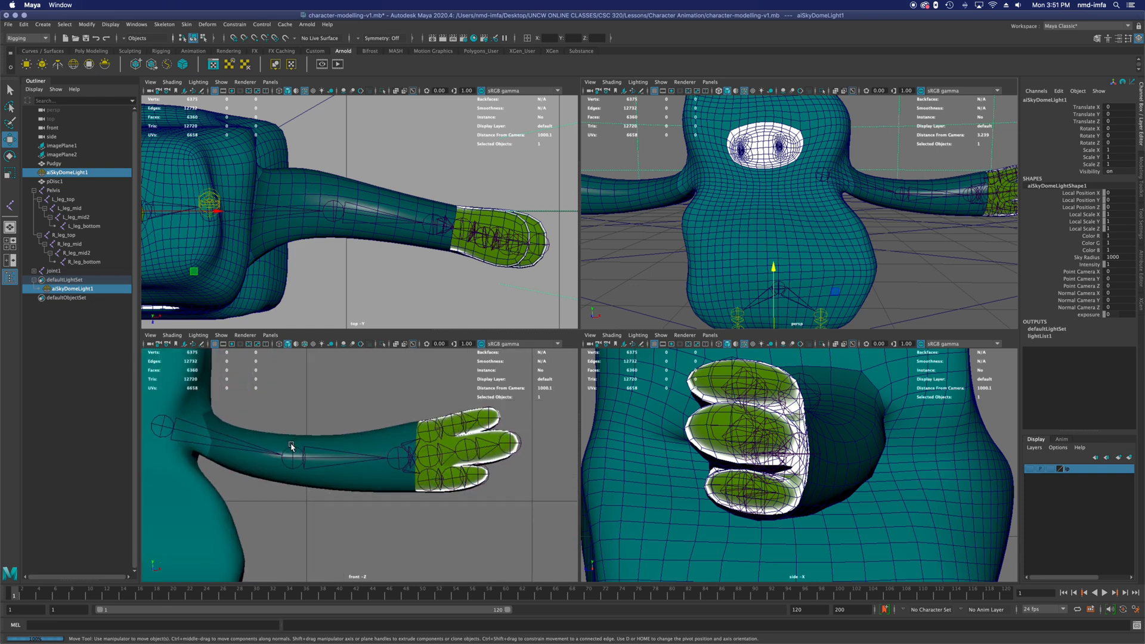
Create a six-joint spine and head chain in the front view, running from just above the Pelvis up to the top of the head.
{"action": "scroll", "coordinate": [292, 446], "scroll_direction": "down", "scroll_amount": 5}
{"action": "scroll", "coordinate": [326, 452], "scroll_direction": "up", "scroll_amount": 3}
{"action": "key", "text": "space"}
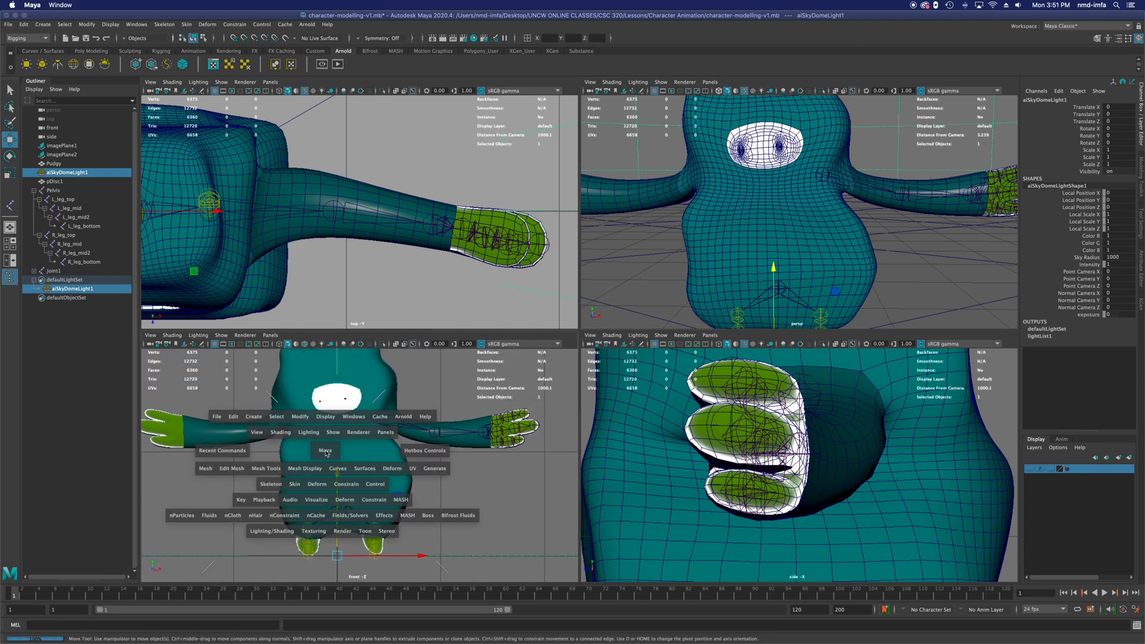
{"action": "scroll", "coordinate": [542, 399], "scroll_direction": "up", "scroll_amount": 3}
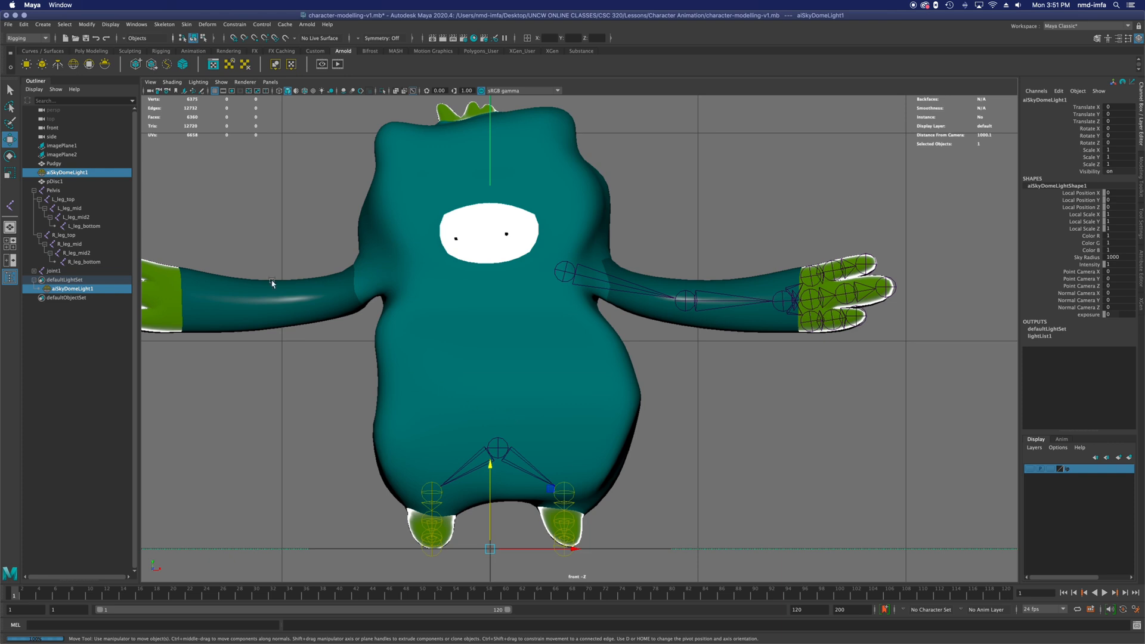
{"action": "left_click", "coordinate": [164, 24]}
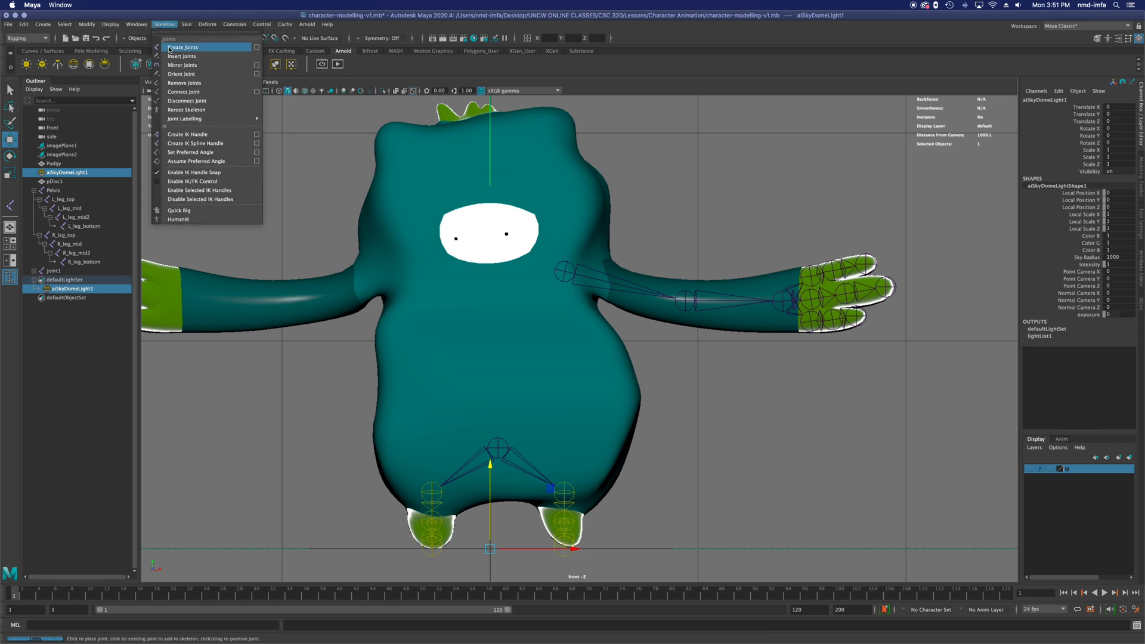
{"action": "left_click", "coordinate": [170, 48]}
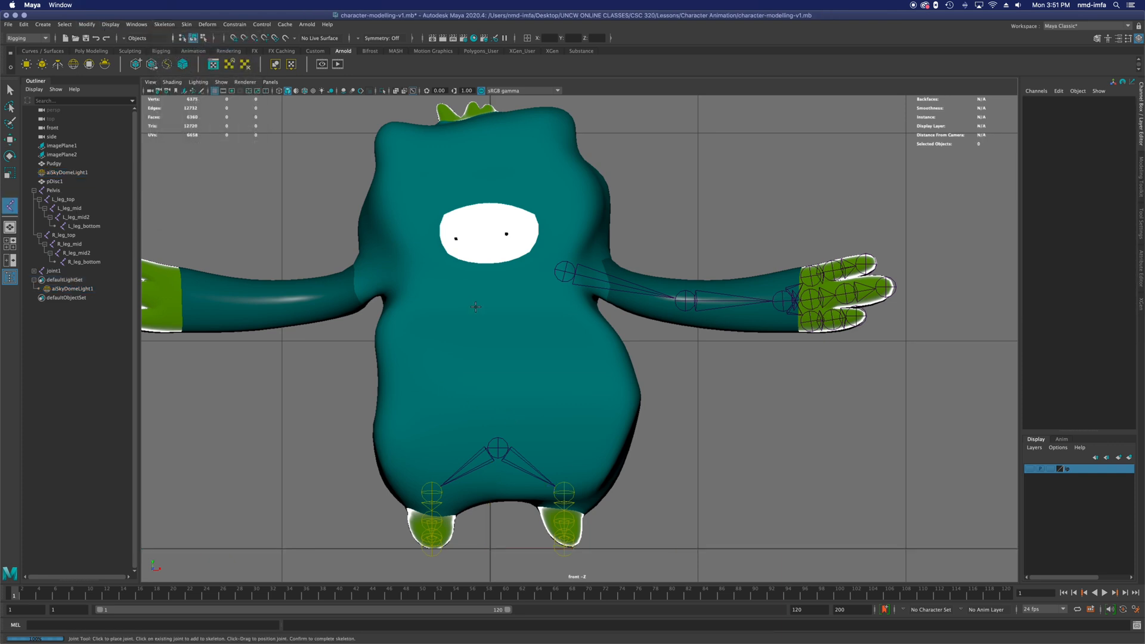
{"action": "left_click", "coordinate": [497, 402]}
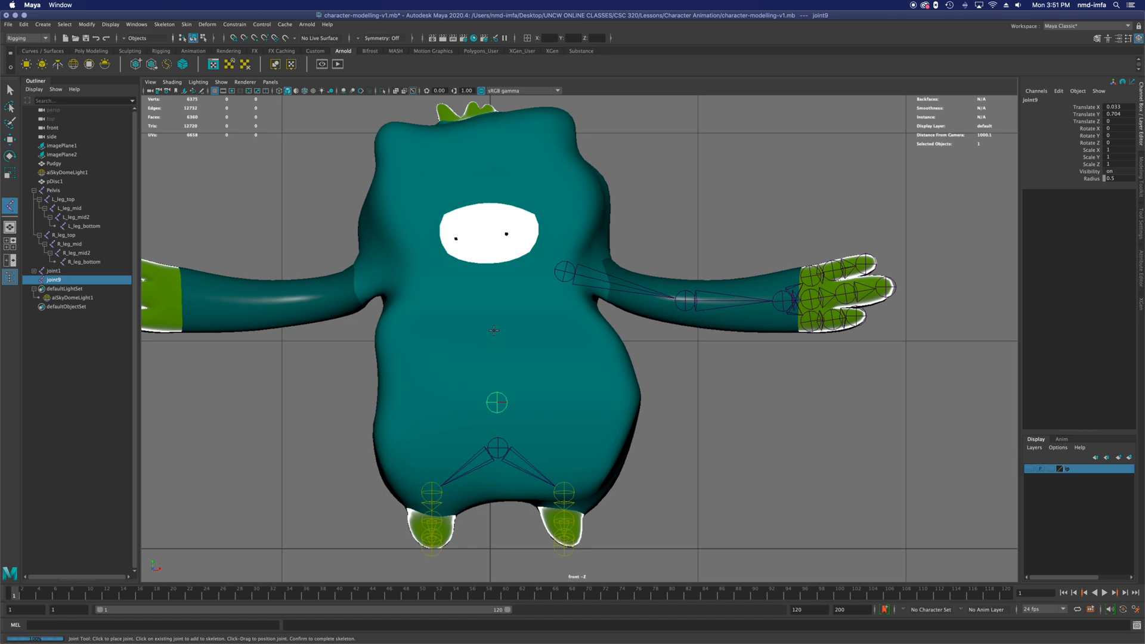
{"action": "left_click", "coordinate": [494, 330]}
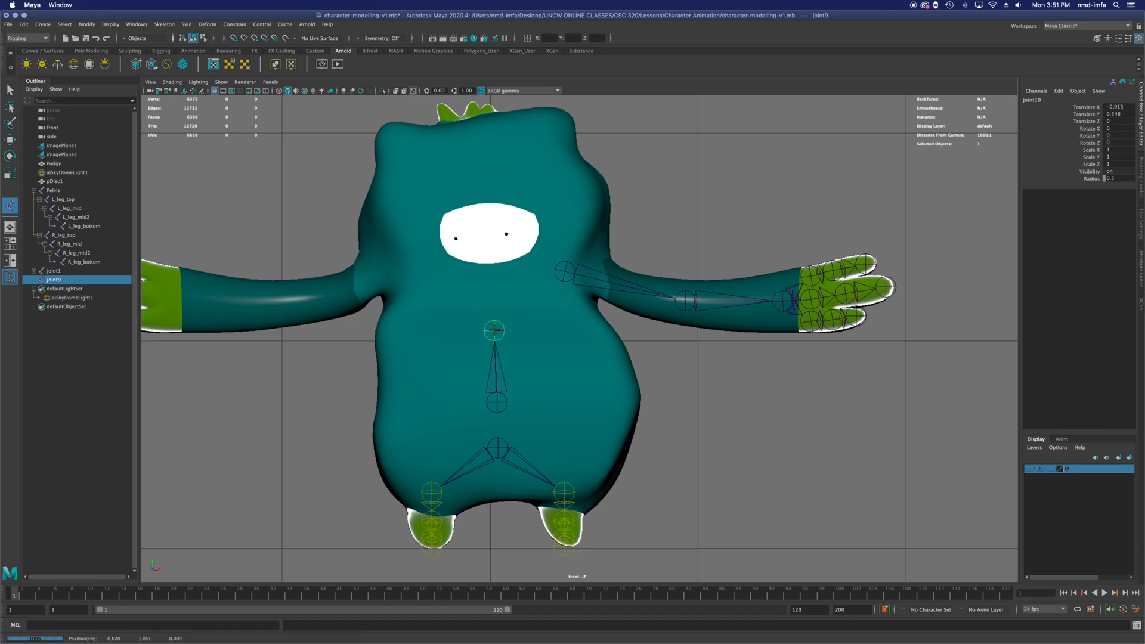
{"action": "left_click", "coordinate": [492, 279]}
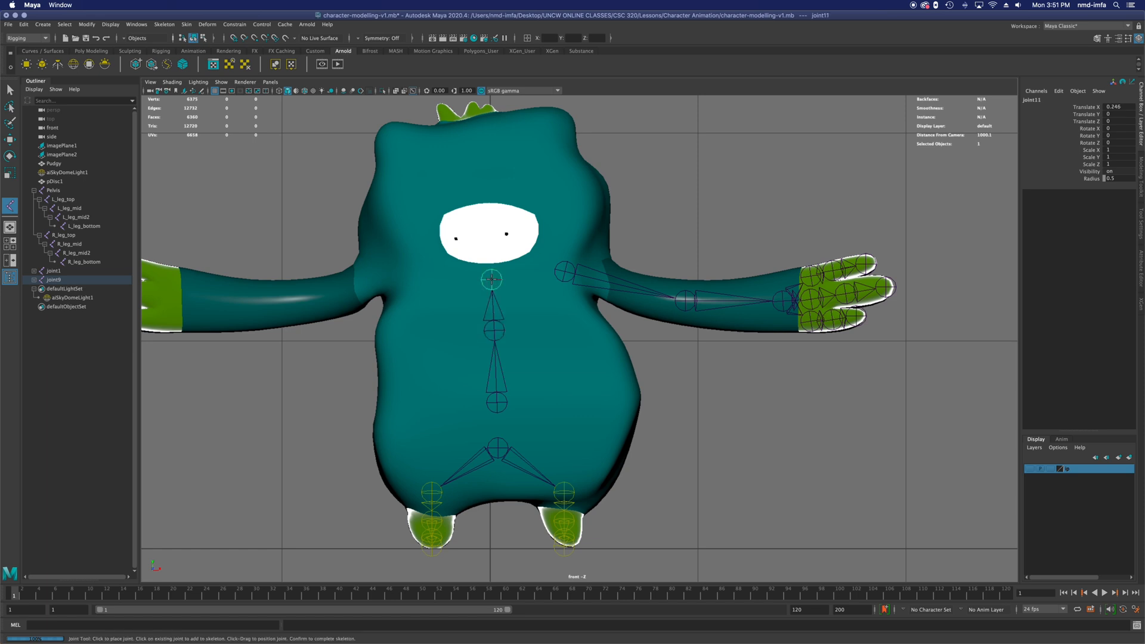
{"action": "left_click", "coordinate": [490, 262]}
{"action": "left_click", "coordinate": [483, 203]}
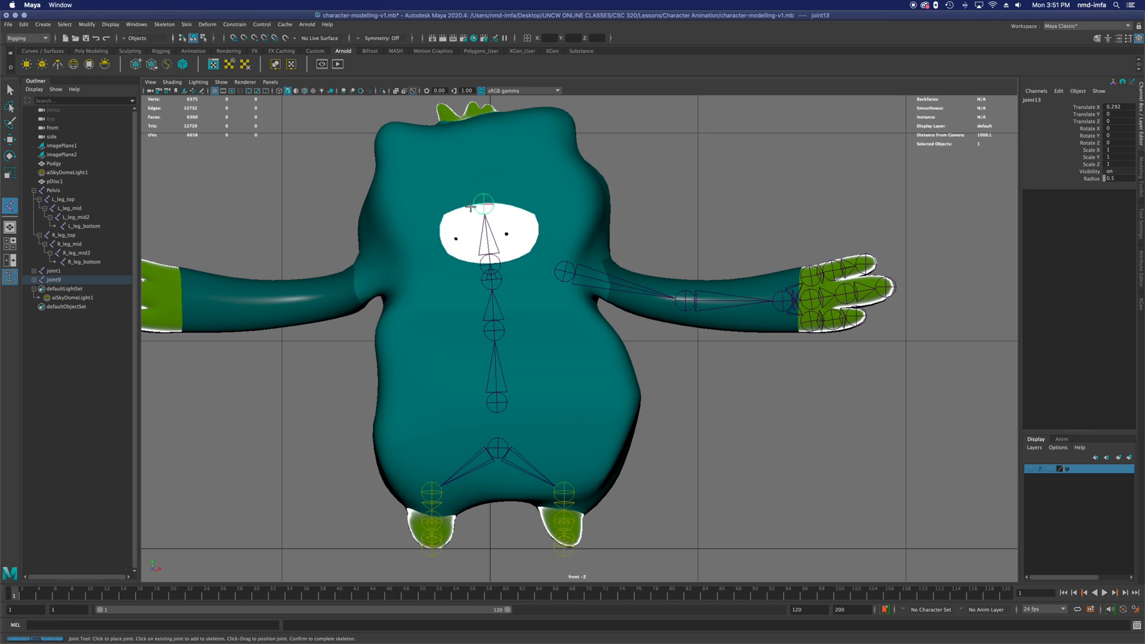
{"action": "left_click", "coordinate": [473, 120]}
{"action": "key", "text": "w"}
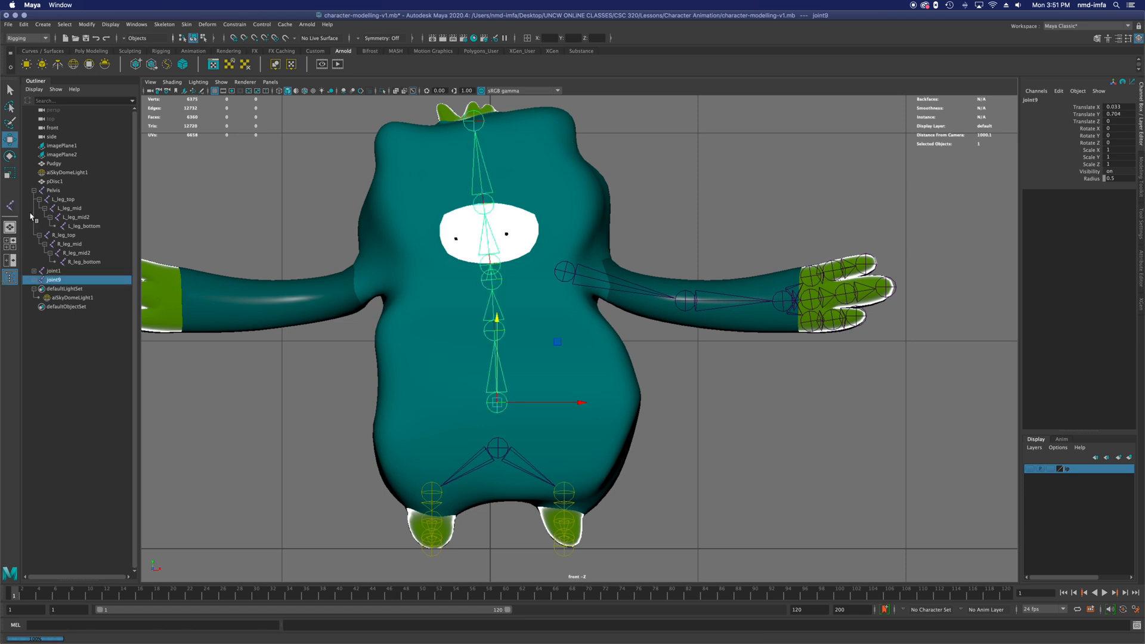
Select the left arm's root joint and expand its hierarchy down to the joints of the three fingers.
{"action": "left_click_drag", "start_coordinate": [59, 200], "coordinate": [55, 282]}
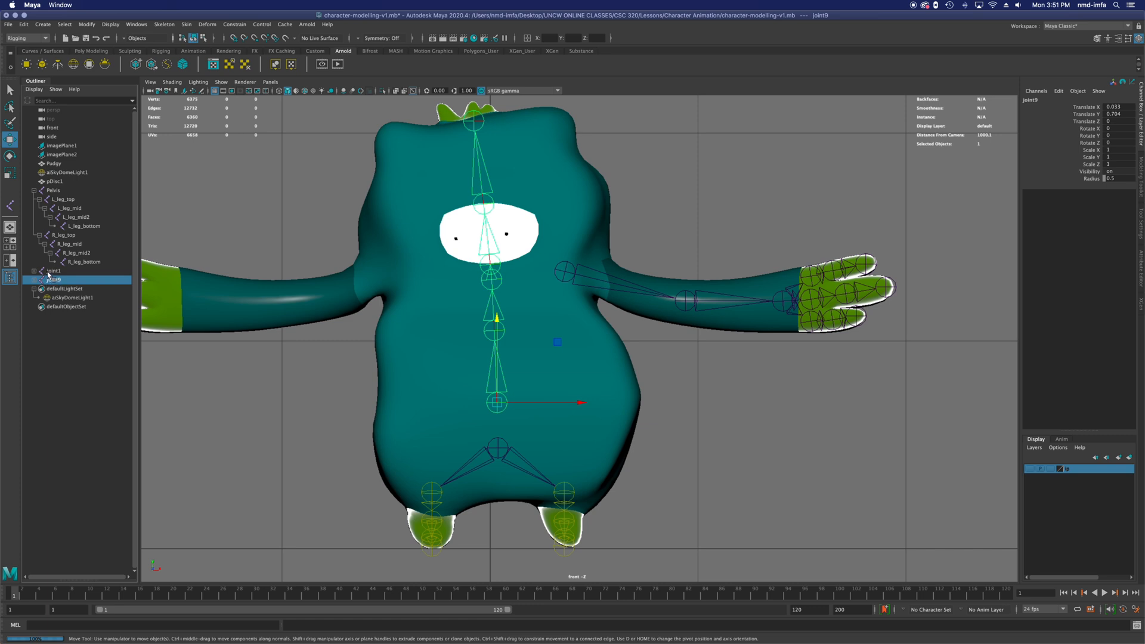
{"action": "left_click", "coordinate": [50, 271]}
{"action": "left_click", "coordinate": [34, 271]}
{"action": "left_click", "coordinate": [39, 280]}
{"action": "left_click", "coordinate": [46, 289]}
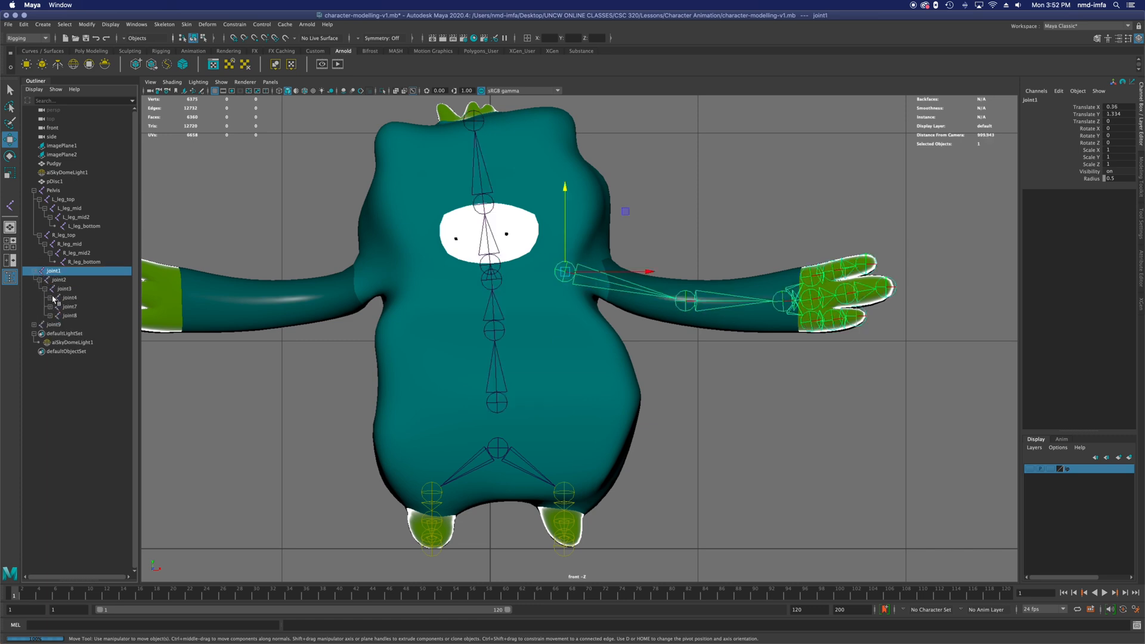
{"action": "left_click", "coordinate": [50, 298]}
{"action": "left_click", "coordinate": [50, 315]}
{"action": "left_click", "coordinate": [50, 333]}
{"action": "left_click", "coordinate": [55, 342]}
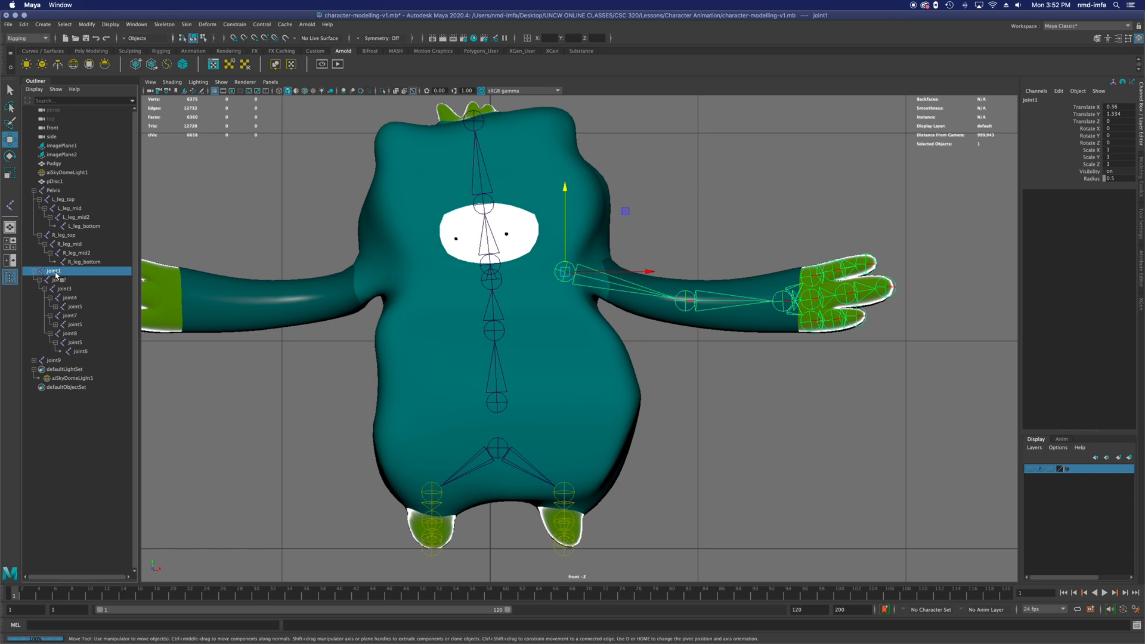
Rename the left arm's root joint as L_arm_Top.
{"action": "double_click", "coordinate": [55, 272]}
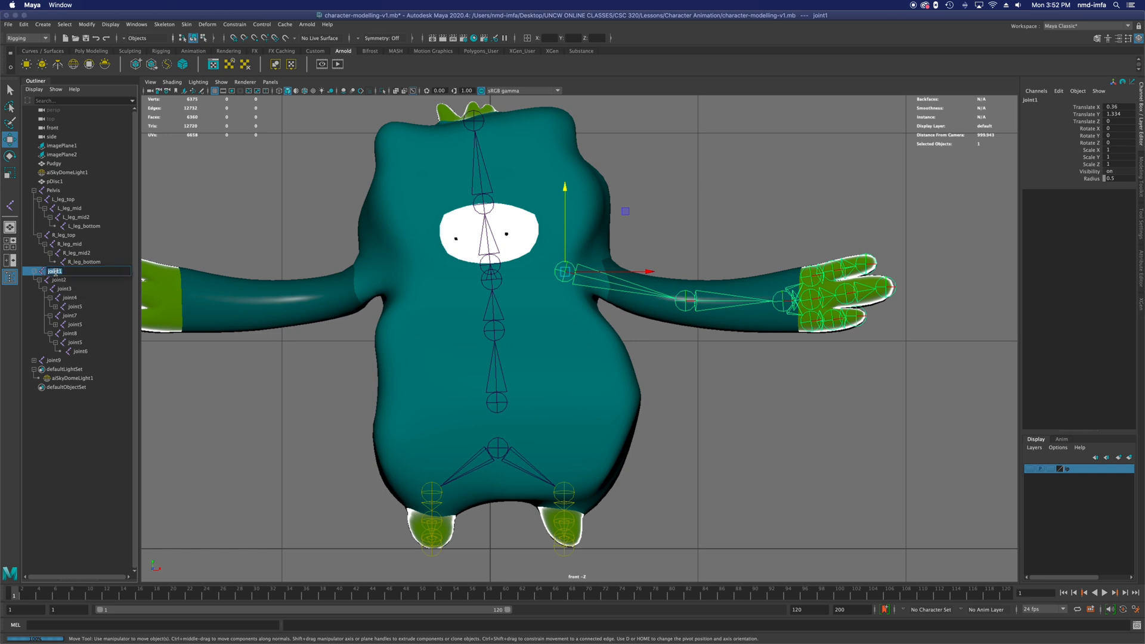
{"action": "type", "text": "L"}
{"action": "key", "text": "Return"}
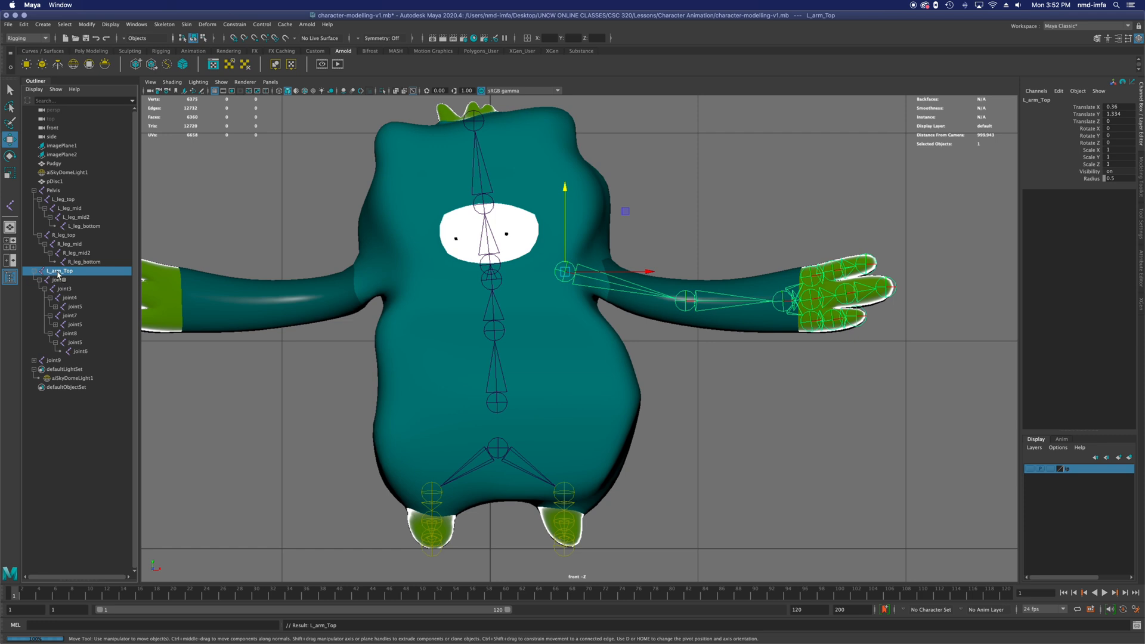
Copy the name of the arm's root joint and reuse its L_arm_ prefix to rename the second arm joint.
{"action": "double_click", "coordinate": [58, 272]}
{"action": "key", "text": "ctrl+c"}
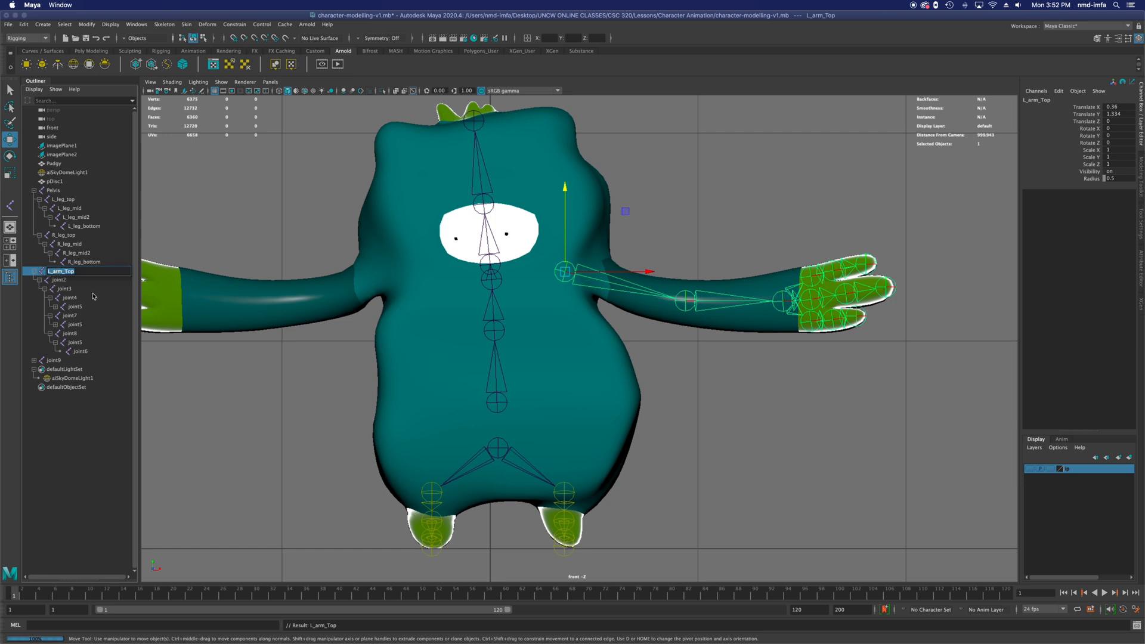
{"action": "left_click", "coordinate": [83, 280]}
{"action": "double_click", "coordinate": [1037, 100]}
{"action": "key", "text": "ctrl+v"}
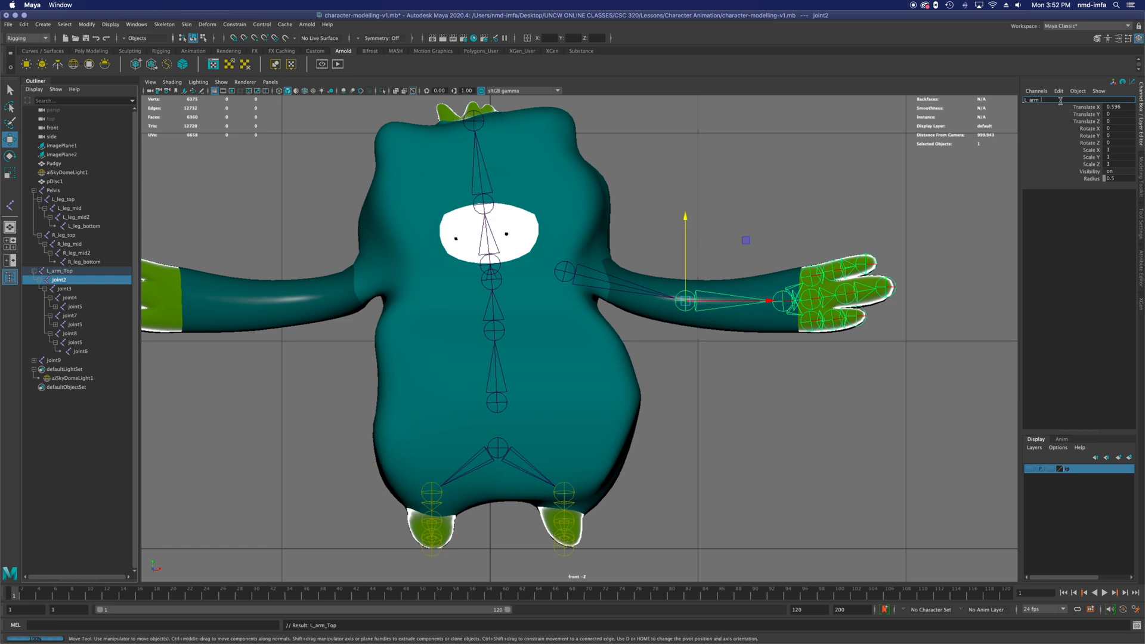
Rename the left arm's elbow joint to L_arm_Mid and its wrist joint to L_arm_wrist.
{"action": "type", "text": "Mid"}
{"action": "key", "text": "Return"}
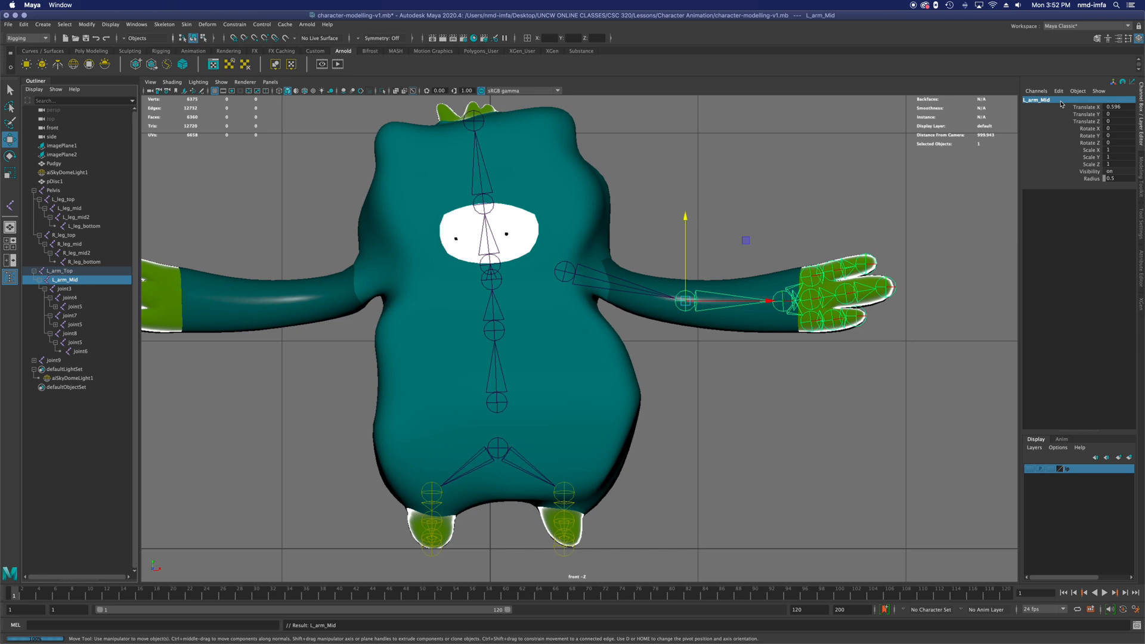
{"action": "left_click", "coordinate": [785, 303]}
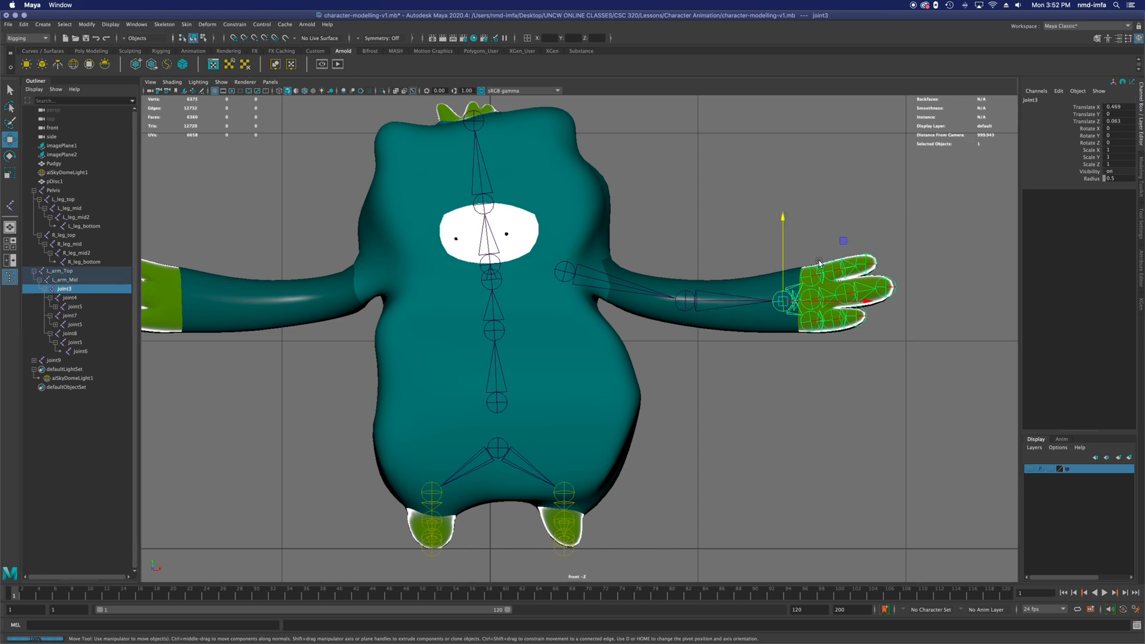
{"action": "double_click", "coordinate": [1030, 100]}
{"action": "key", "text": "ctrl+v"}
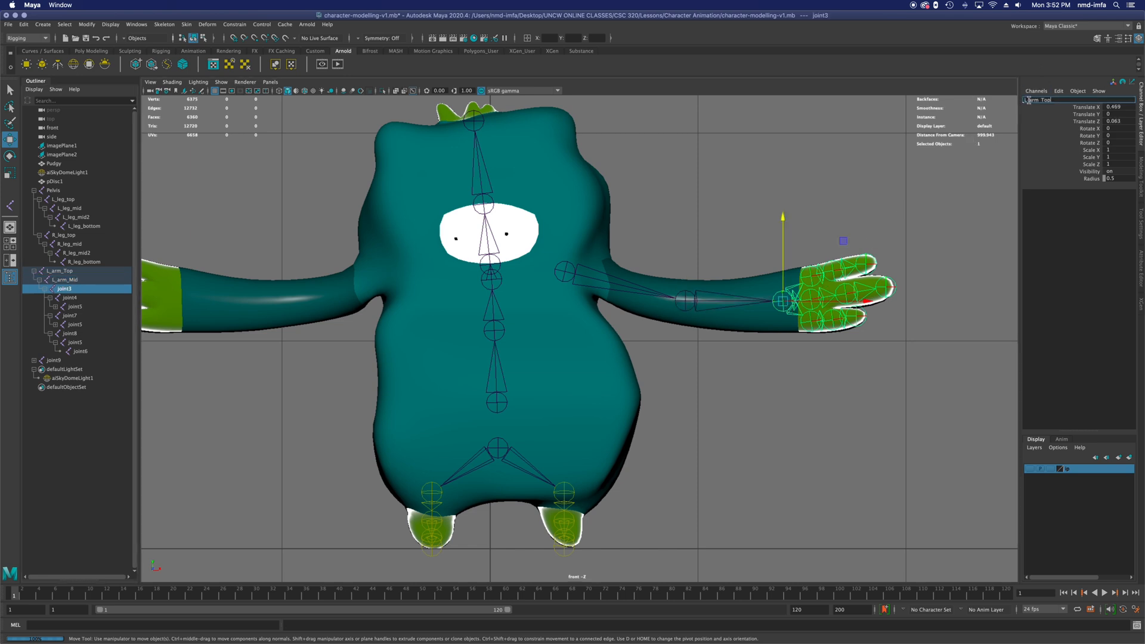
{"action": "key", "text": "BackSpace"}
{"action": "key", "text": "BackSpace"}
{"action": "key", "text": "Return"}
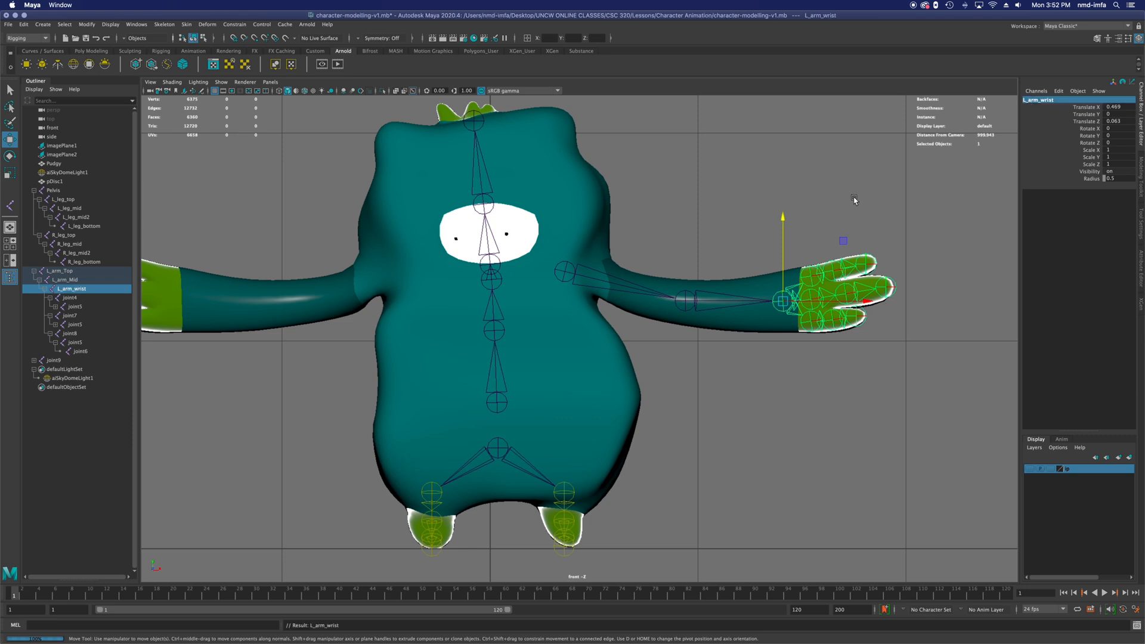
Rename the base joint of the left hand's upper finger to L_arm_finger1a.
{"action": "left_click", "coordinate": [808, 279]}
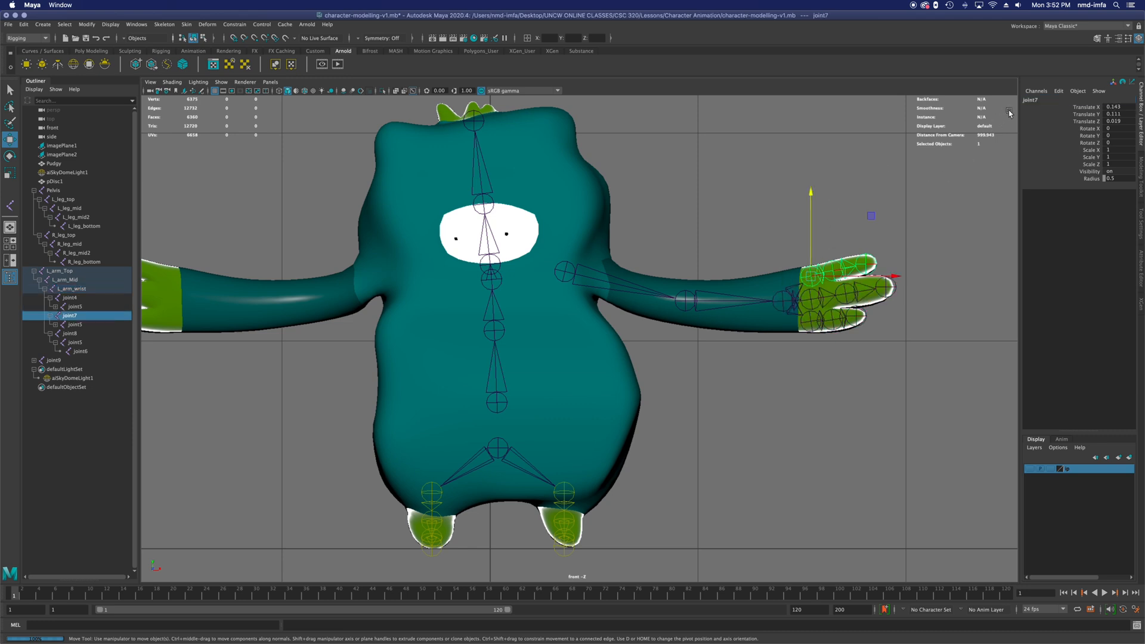
{"action": "left_click", "coordinate": [1026, 102]}
{"action": "key", "text": "super+v"}
{"action": "key", "text": "Return"}
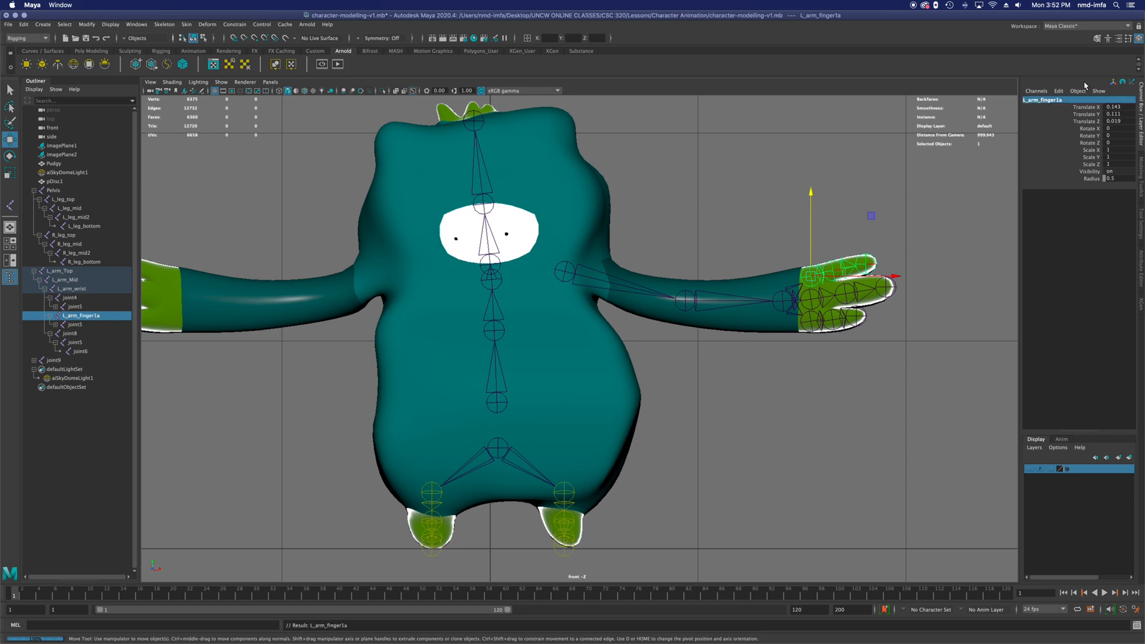
Reuse the base joint's name to rename the upper finger's middle joint to L_arm_finger1b.
{"action": "left_click", "coordinate": [1047, 102]}
{"action": "key", "text": "super+c"}
{"action": "key", "text": "Down"}
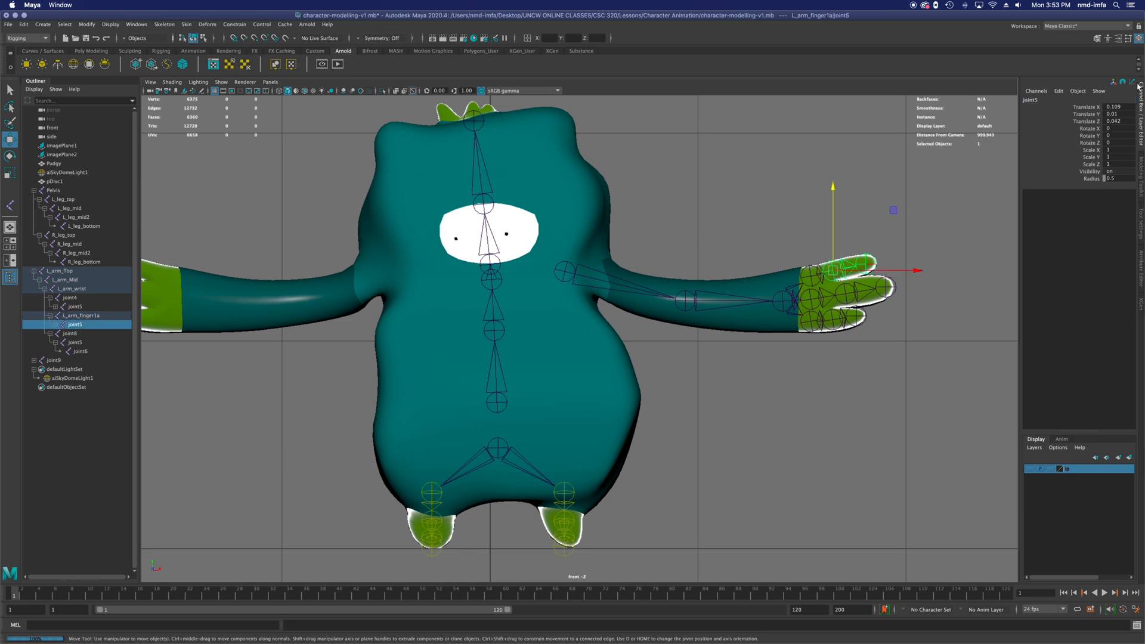
{"action": "left_click", "coordinate": [1035, 100]}
{"action": "key", "text": "super+v"}
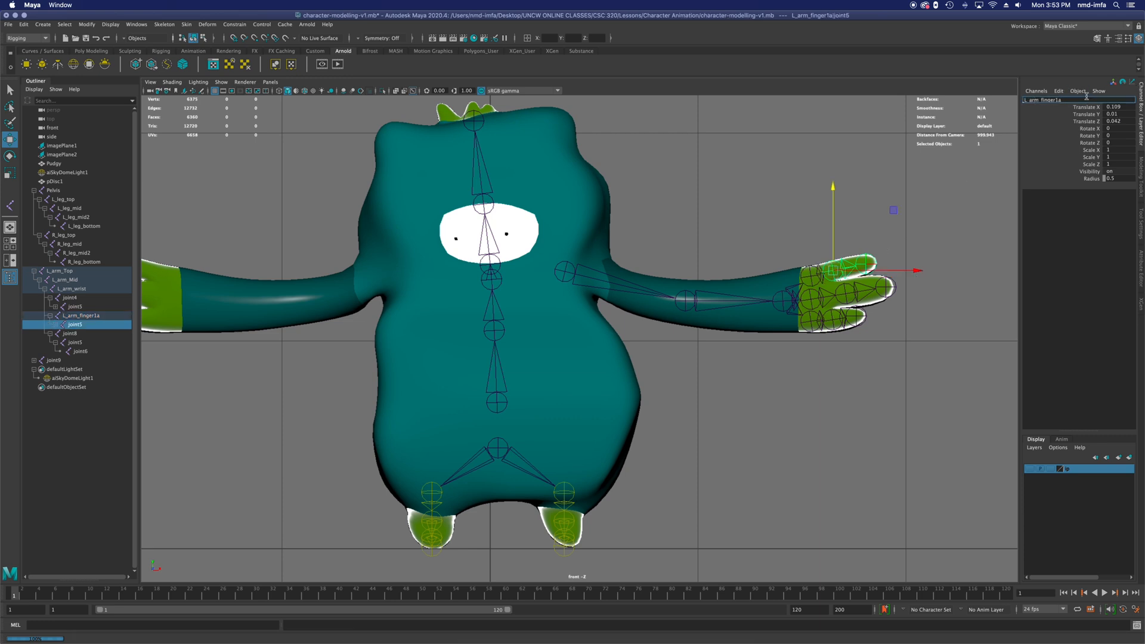
{"action": "key", "text": "Return"}
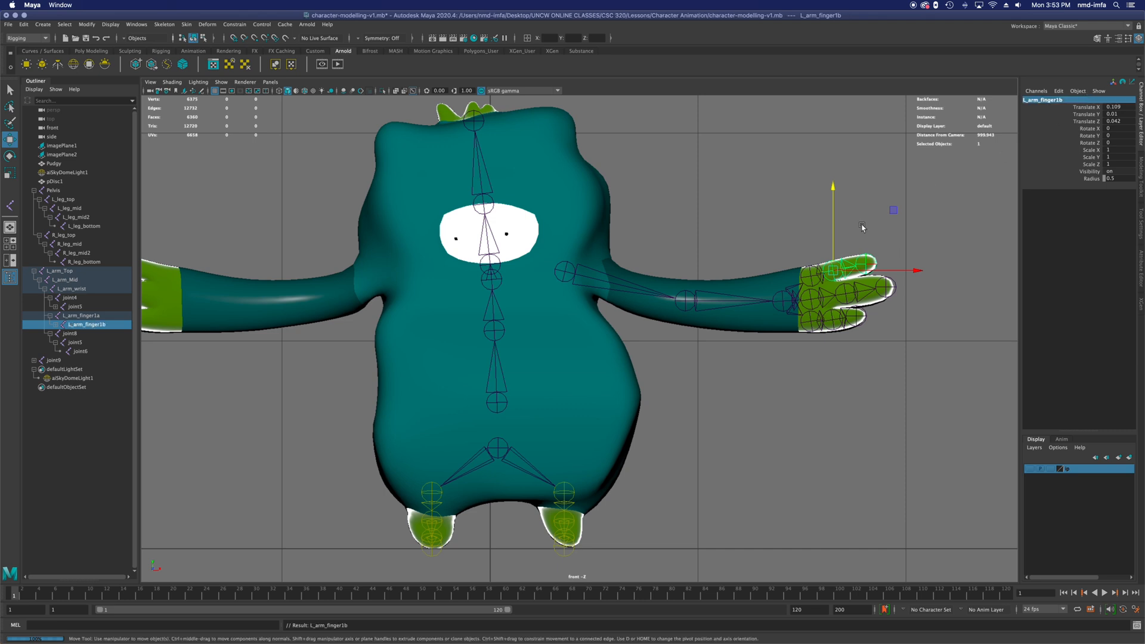
Rename the tip joint of the left hand's upper finger to L_arm_finger1c.
{"action": "left_click", "coordinate": [863, 264]}
{"action": "left_click", "coordinate": [1032, 99]}
{"action": "key", "text": "super+v"}
{"action": "key", "text": "Return"}
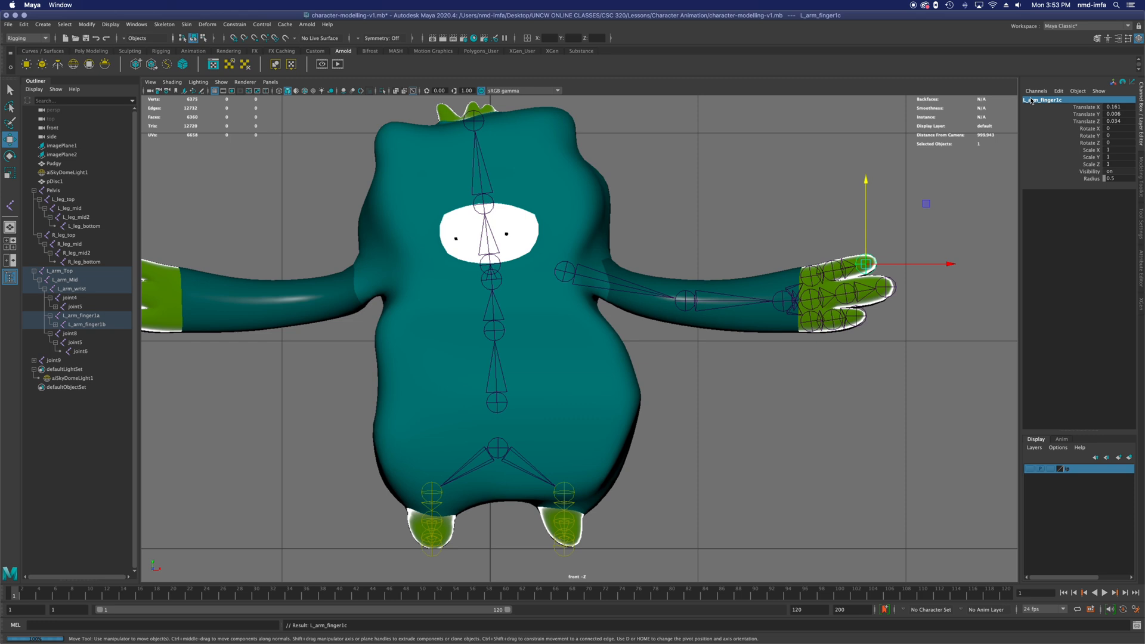
Rename the base joint of the left hand's middle finger to L_arm_finger2a.
{"action": "left_click", "coordinate": [811, 298]}
{"action": "left_click", "coordinate": [1049, 100]}
{"action": "key", "text": "super+v"}
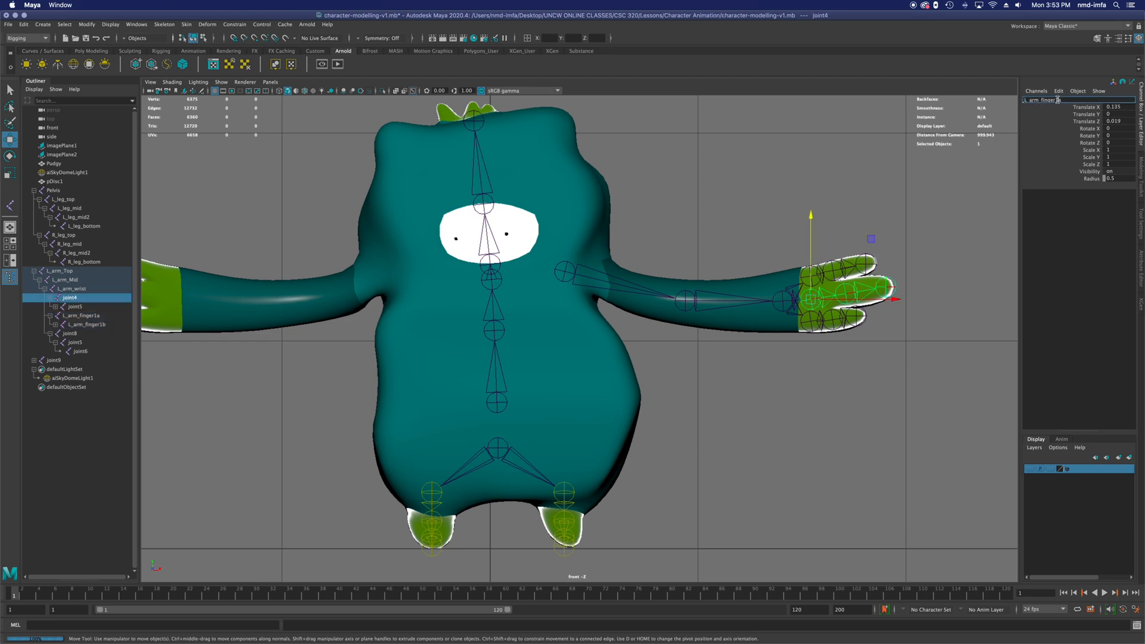
{"action": "key", "text": "Return"}
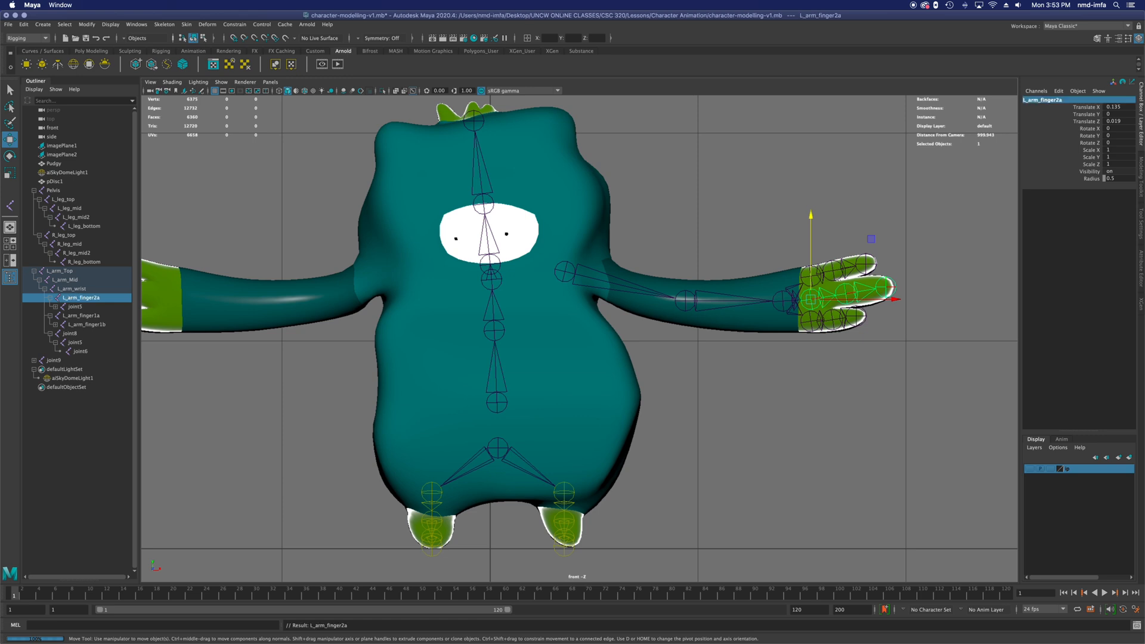
Rename the second joint of the left hand's middle finger to L_arm_finger2b.
{"action": "left_click", "coordinate": [811, 275]}
{"action": "left_click", "coordinate": [843, 291]}
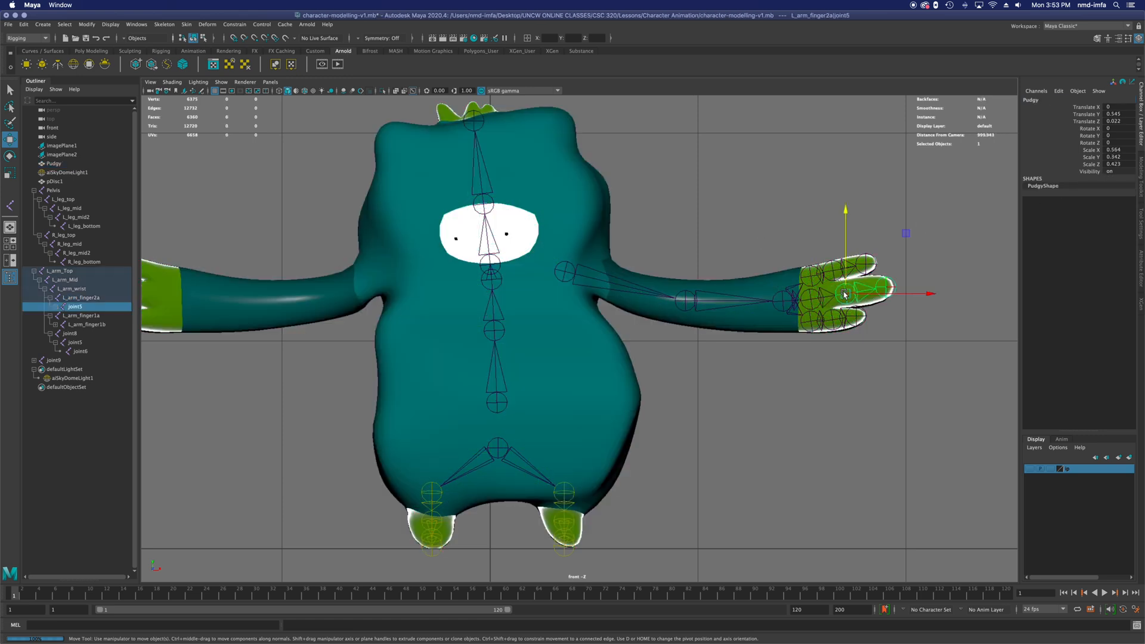
{"action": "left_click", "coordinate": [1034, 100]}
{"action": "key", "text": "super+v"}
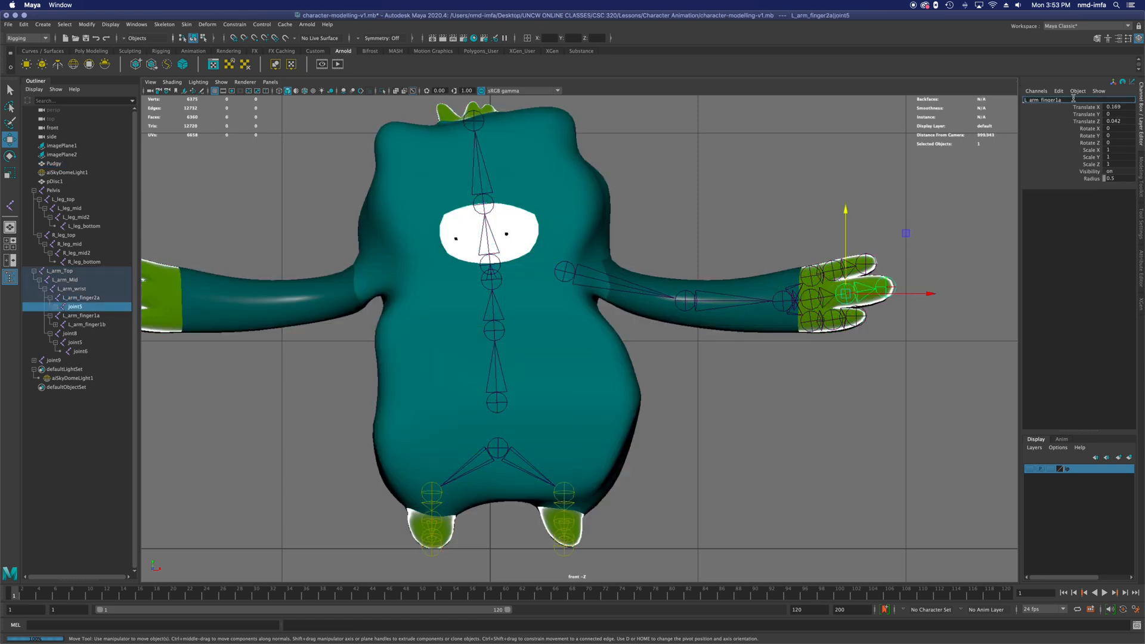
{"action": "key", "text": "Return"}
Rename the tip joint of the left hand's middle finger to L_arm_finger2c.
{"action": "left_click", "coordinate": [885, 286]}
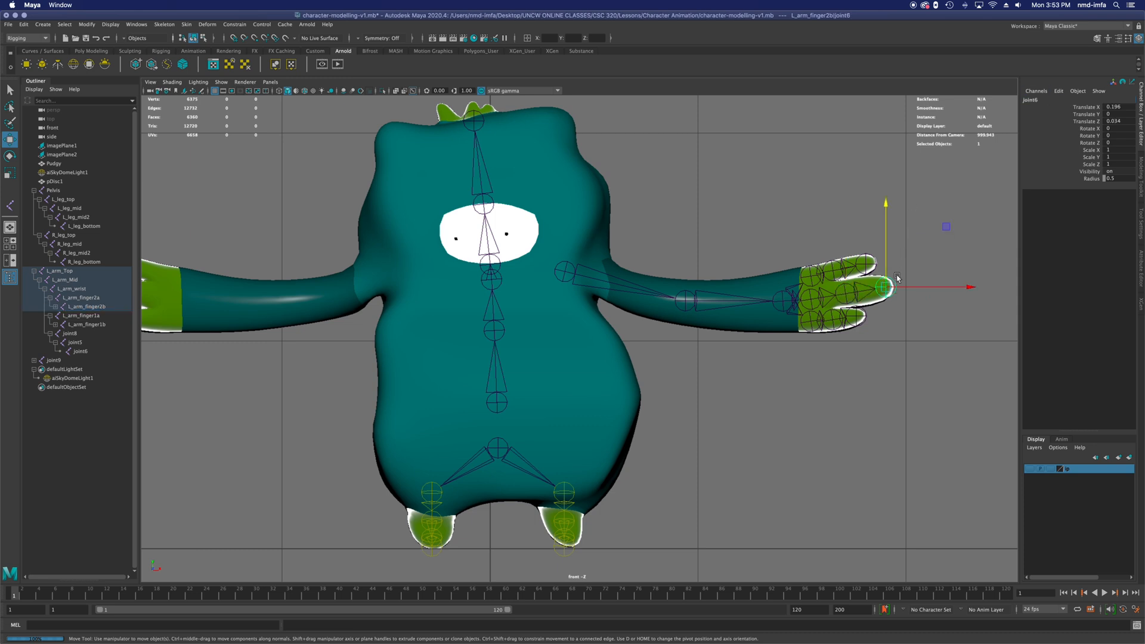
{"action": "left_click", "coordinate": [1026, 100]}
{"action": "key", "text": "super+v"}
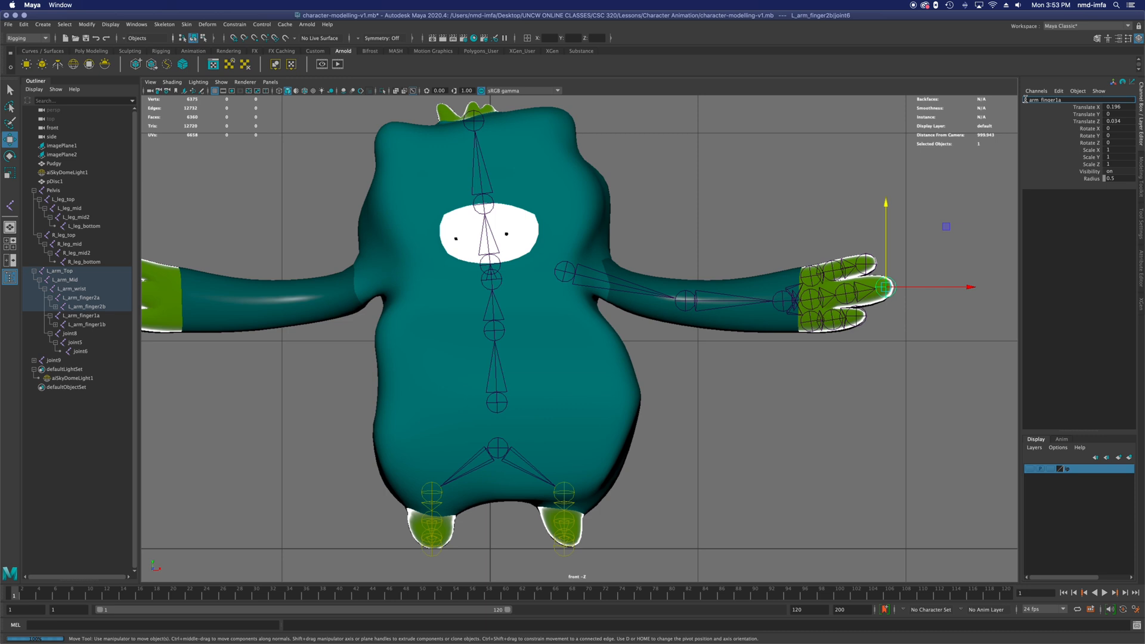
{"action": "key", "text": "Return"}
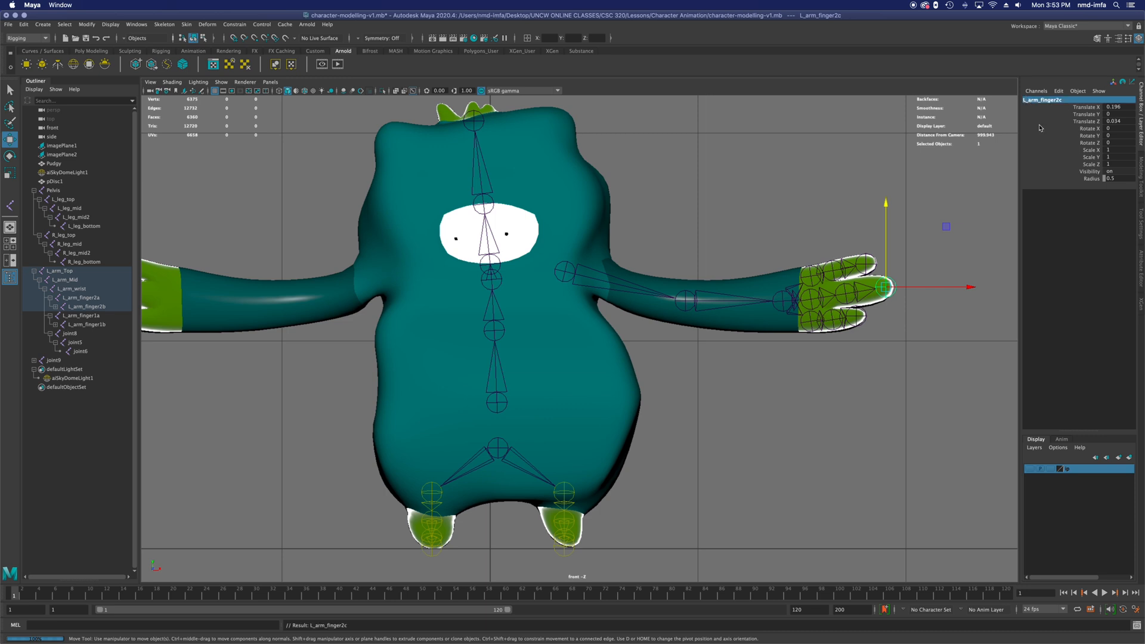
Rename the base joint of the left hand's lower finger to L_arm_finger3a.
{"action": "left_click", "coordinate": [810, 320]}
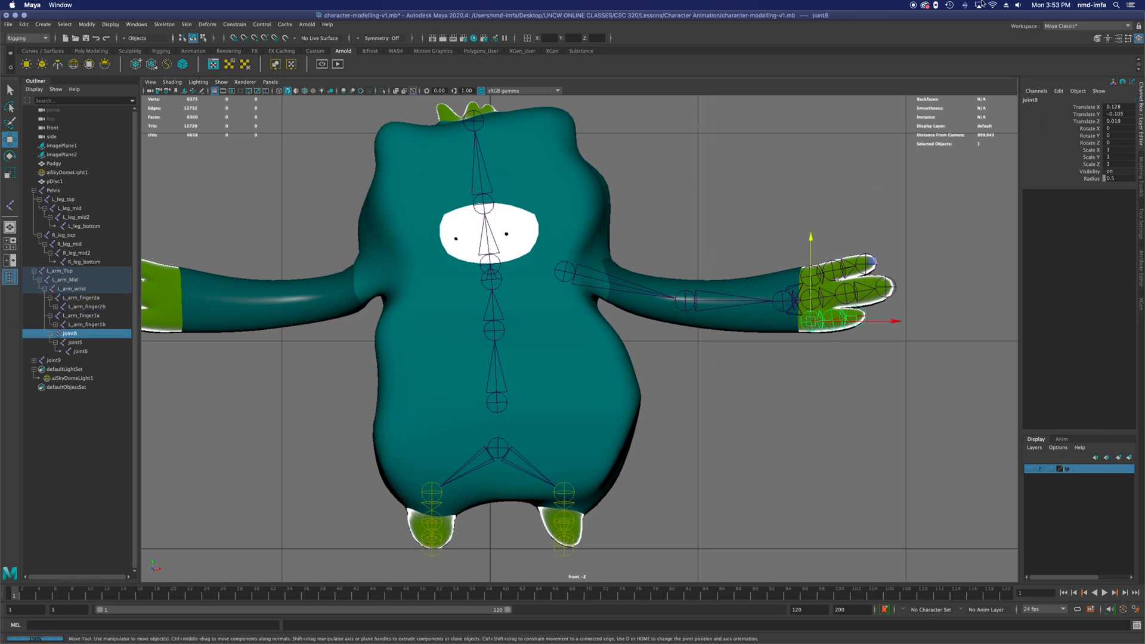
{"action": "double_click", "coordinate": [1025, 100]}
{"action": "type", "text": "L_arm_finger3a"}
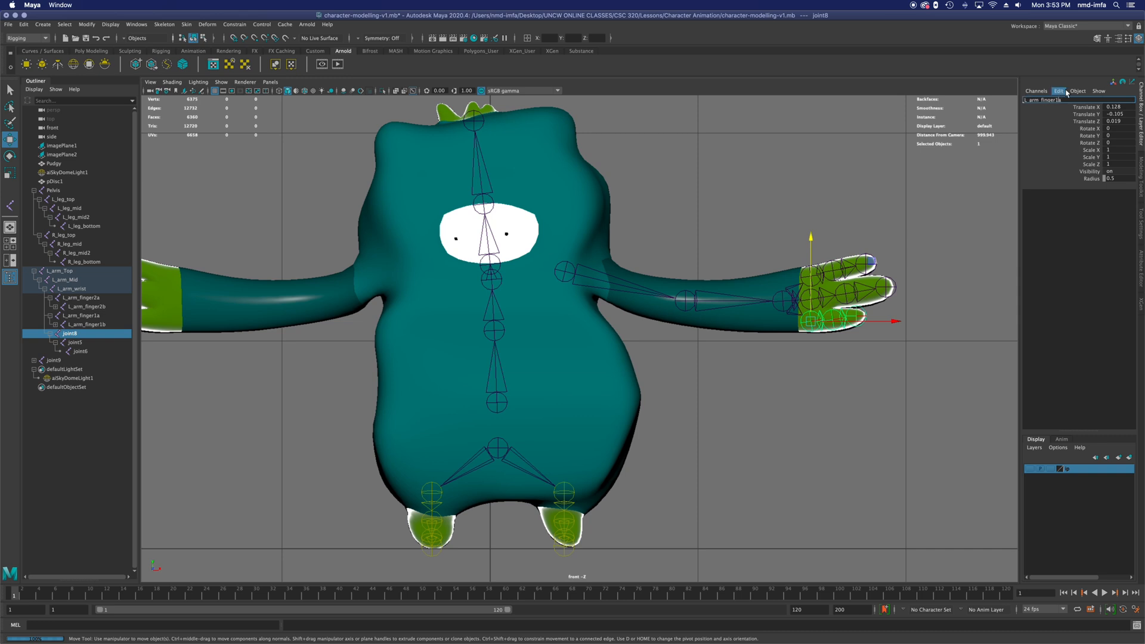
{"action": "key", "text": "Return"}
Rename the second joint of the left hand's lower finger to L_arm_finger3b.
{"action": "key", "text": "super+c"}
{"action": "left_click", "coordinate": [834, 330]}
{"action": "left_click", "coordinate": [833, 321]}
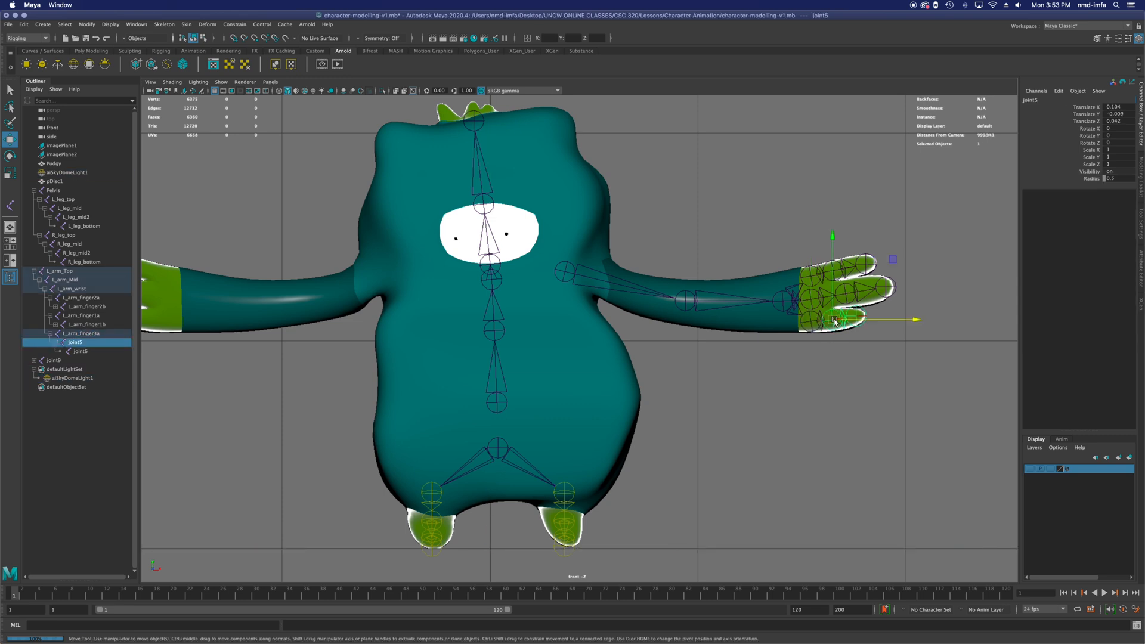
{"action": "left_click", "coordinate": [1031, 101]}
{"action": "key", "text": "super+v"}
{"action": "type", "text": "b"}
{"action": "key", "text": "Return"}
Rename the tip joint of the left hand's lower finger to L_arm_finger3c.
{"action": "left_click", "coordinate": [885, 365]}
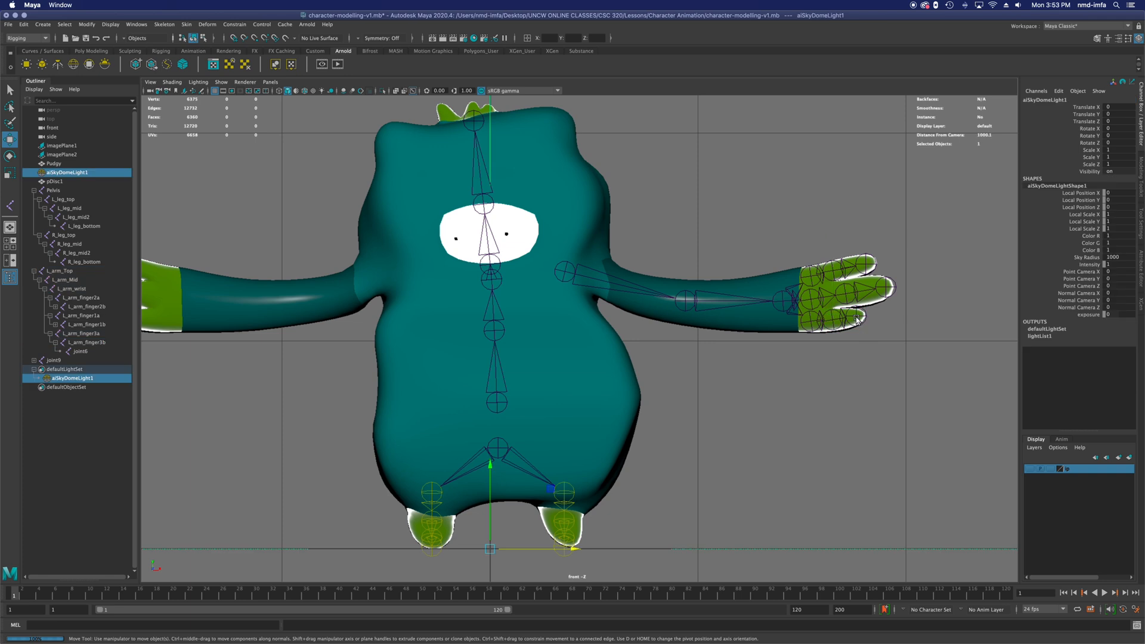
{"action": "left_click", "coordinate": [857, 319]}
{"action": "double_click", "coordinate": [1027, 100]}
{"action": "key", "text": "super+v"}
{"action": "key", "text": "Return"}
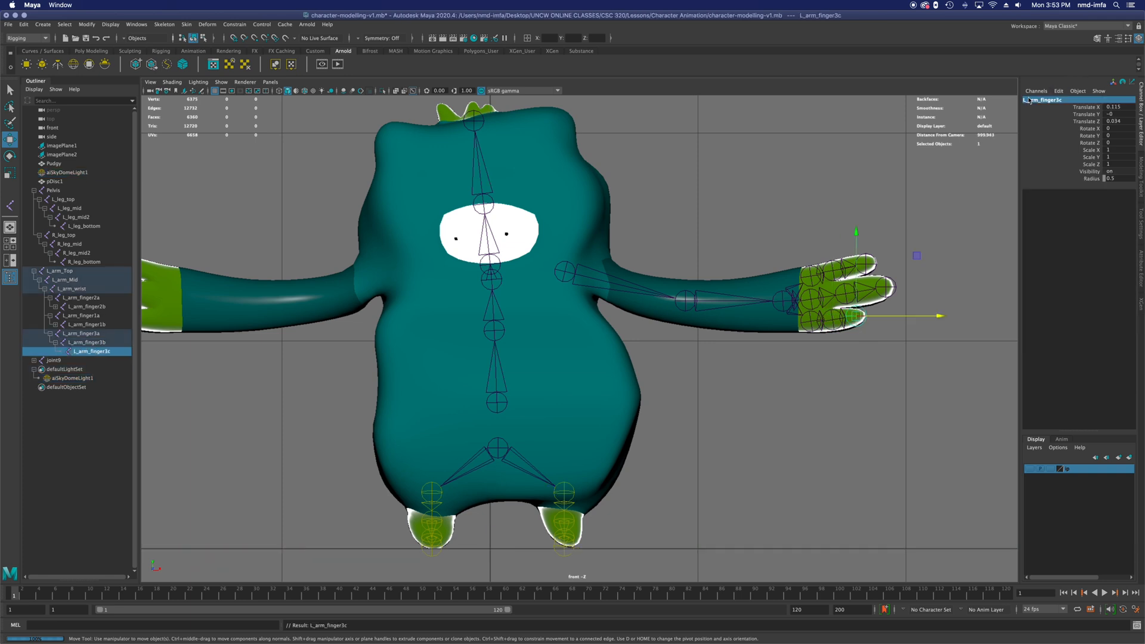
Expand the torso joint chain from joint9 down to joint14 and check which joint each entry refers to.
{"action": "left_click", "coordinate": [761, 378]}
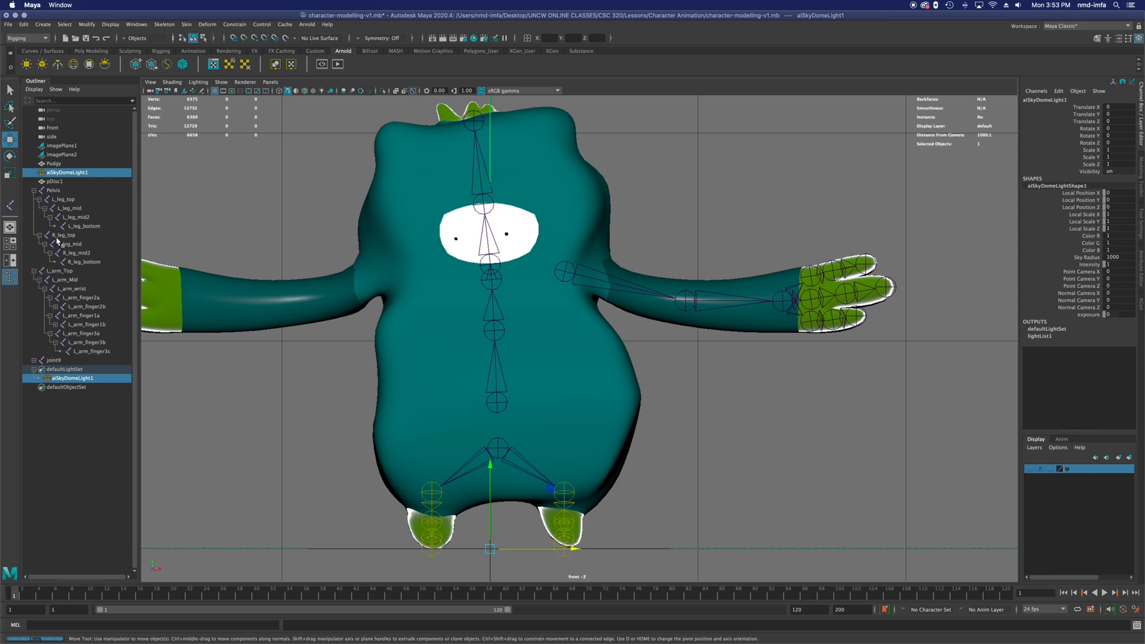
{"action": "left_click", "coordinate": [40, 361]}
{"action": "left_click", "coordinate": [38, 361]}
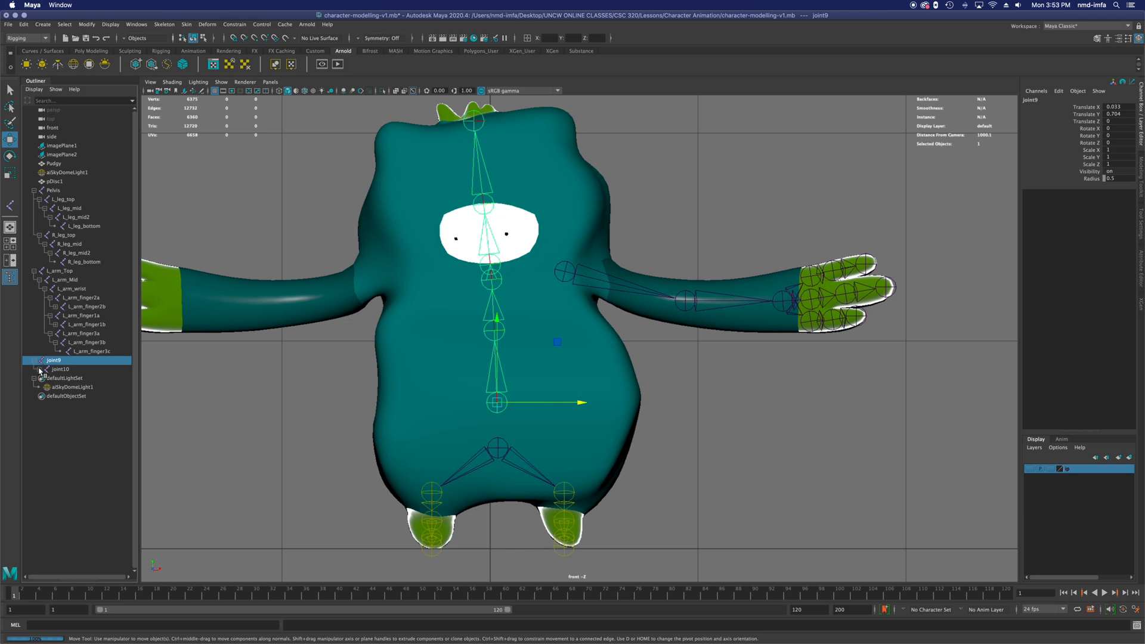
{"action": "left_click", "coordinate": [39, 369]}
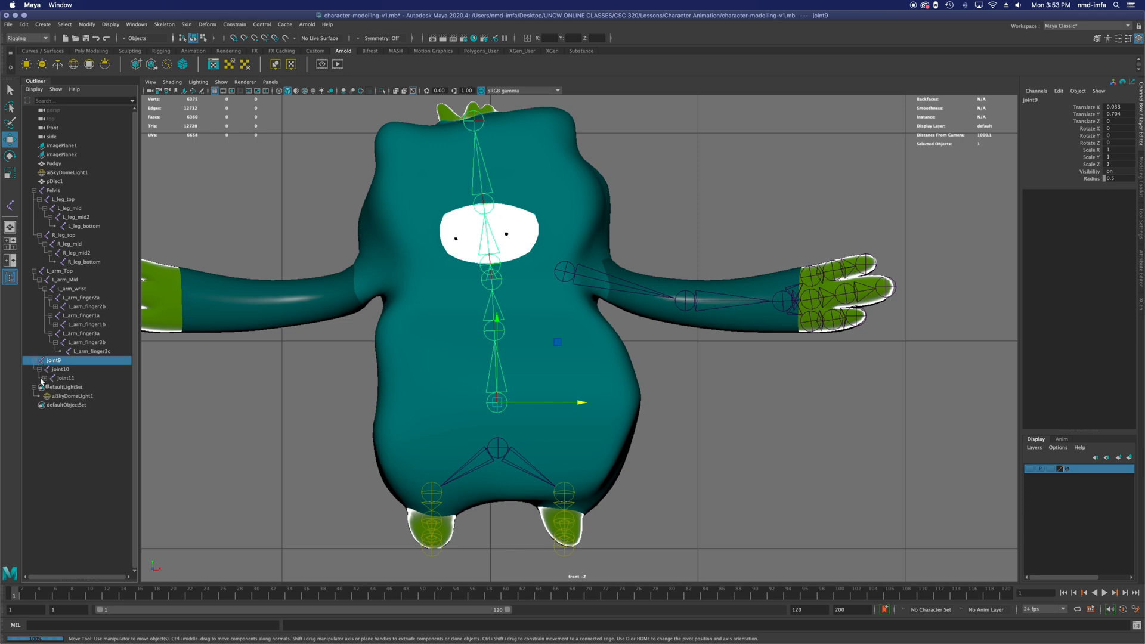
{"action": "left_click", "coordinate": [44, 378]}
{"action": "left_click", "coordinate": [68, 387]}
{"action": "key", "text": "Up"}
{"action": "key", "text": "Up"}
{"action": "left_click", "coordinate": [66, 379]}
{"action": "left_click", "coordinate": [69, 387]}
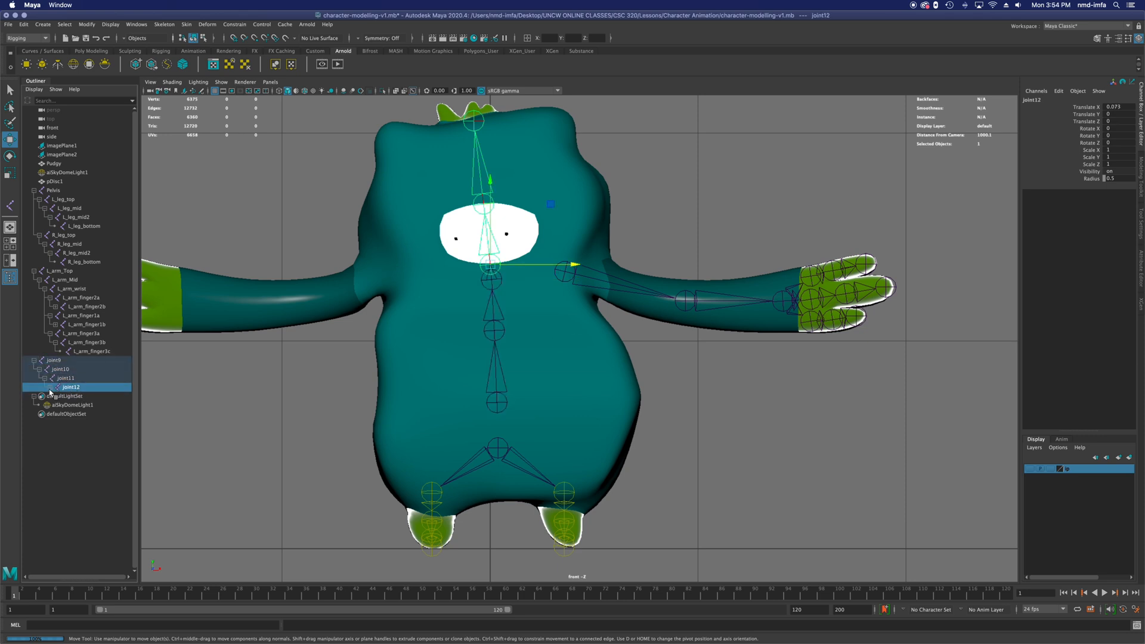
{"action": "left_click", "coordinate": [50, 388]}
{"action": "left_click", "coordinate": [62, 397]}
{"action": "left_click", "coordinate": [55, 397]}
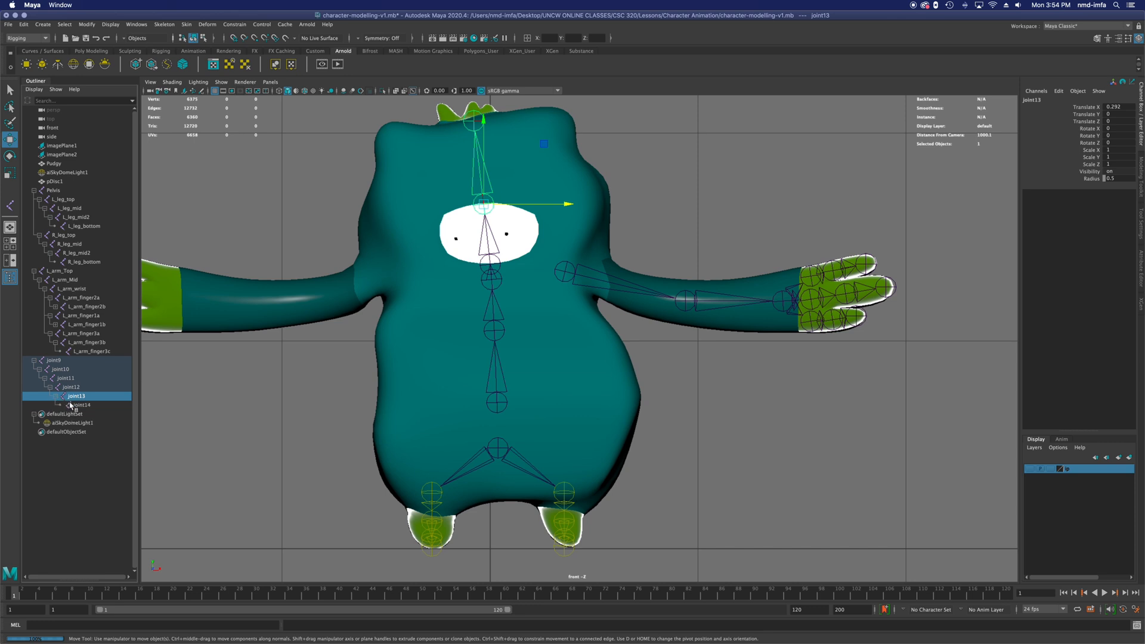
{"action": "left_click", "coordinate": [76, 406]}
Rename joint9, the lowest joint of the torso chain, to spine1.
{"action": "left_click", "coordinate": [55, 362]}
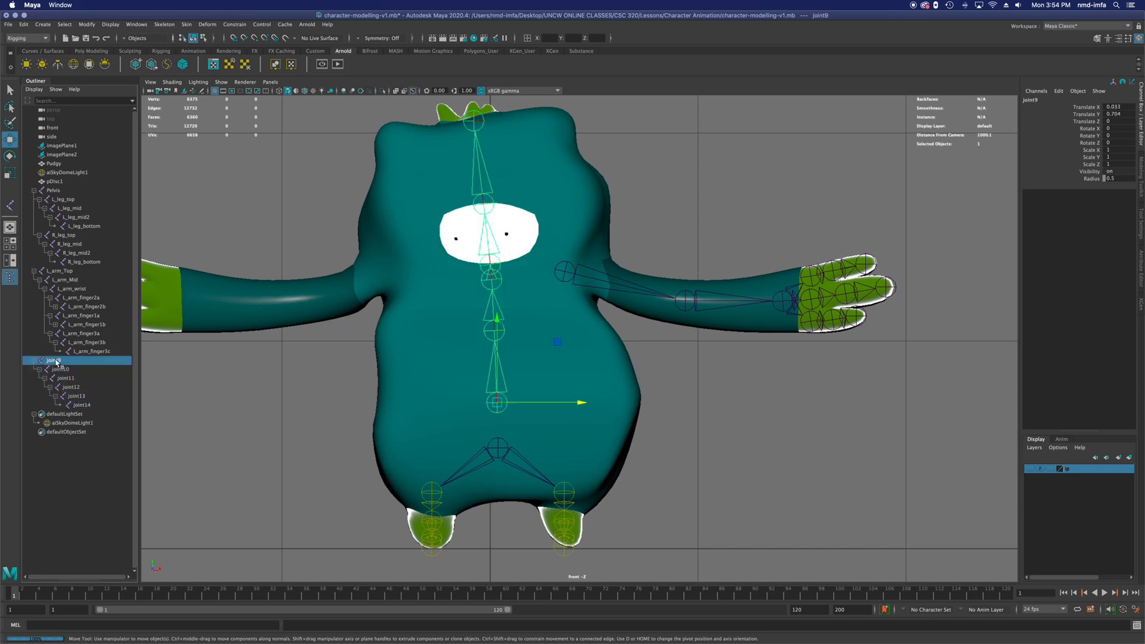
{"action": "left_click", "coordinate": [1030, 100]}
{"action": "type", "text": "spine1"}
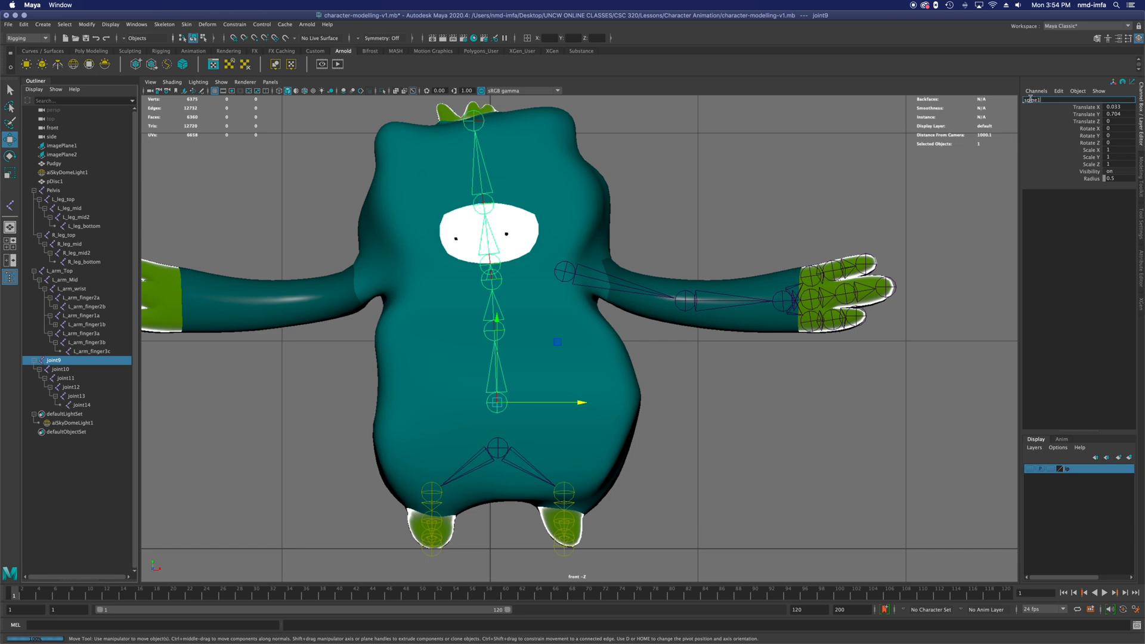
{"action": "double_click", "coordinate": [1030, 99]}
{"action": "key", "text": "Return"}
{"action": "key", "text": "e"}
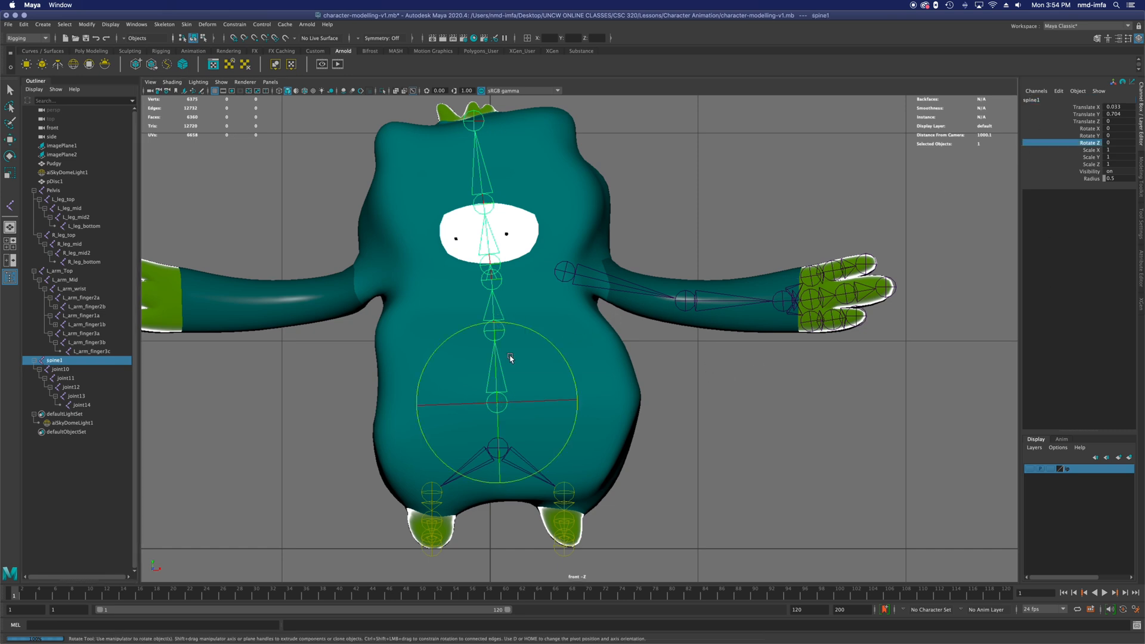
Rename joint10, the second joint of the torso chain, to spine2.
{"action": "left_click", "coordinate": [493, 322]}
{"action": "left_click", "coordinate": [492, 322]}
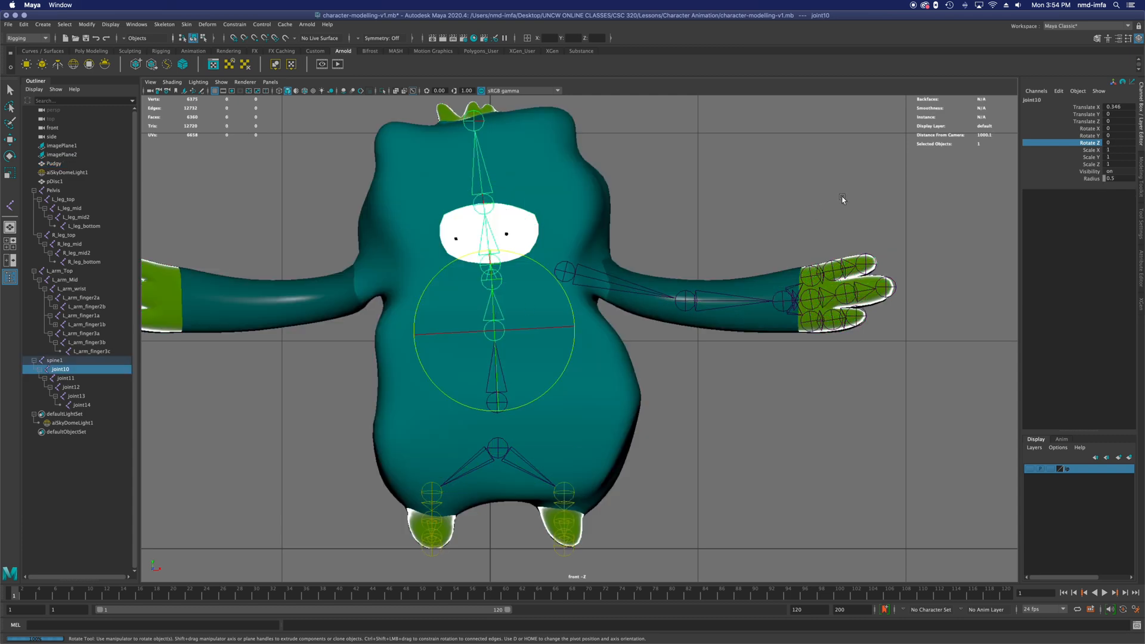
{"action": "left_click", "coordinate": [1027, 101]}
{"action": "type", "text": "spine1"}
{"action": "key", "text": "Return"}
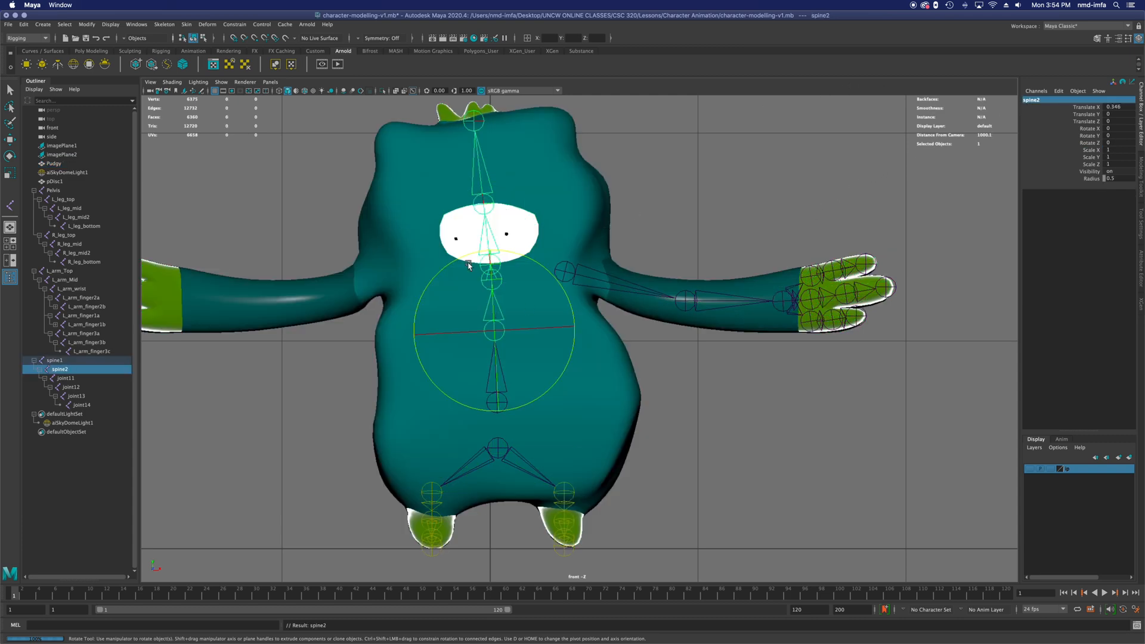
Rename joint11, the third joint of the torso chain, to spine3_neck.
{"action": "left_click", "coordinate": [492, 276]}
{"action": "key", "text": "w"}
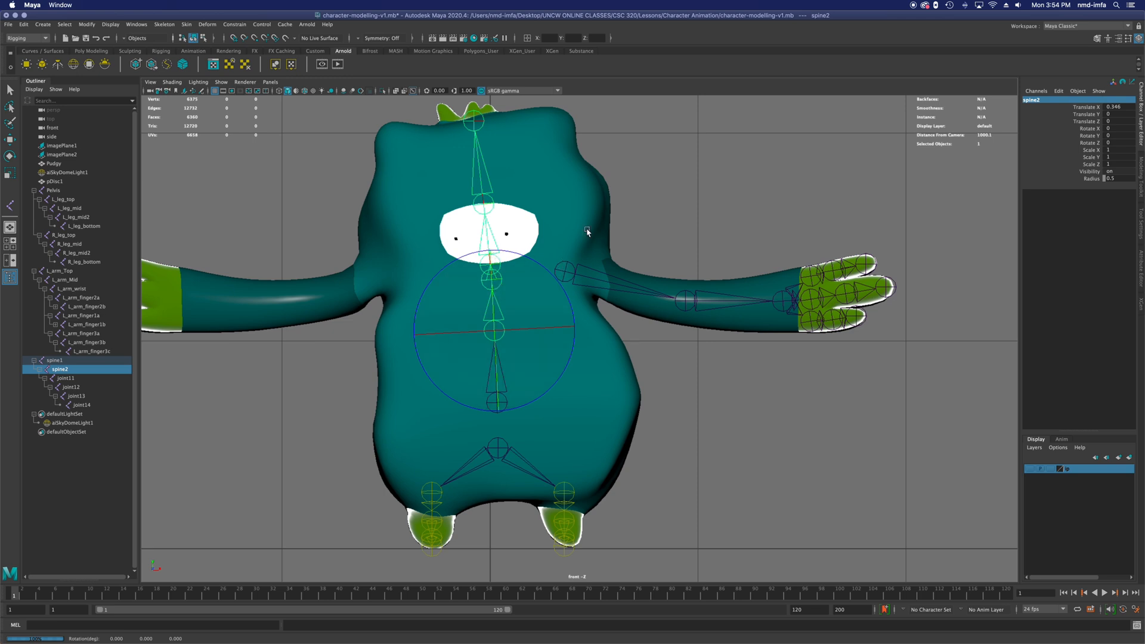
{"action": "left_click", "coordinate": [491, 278]}
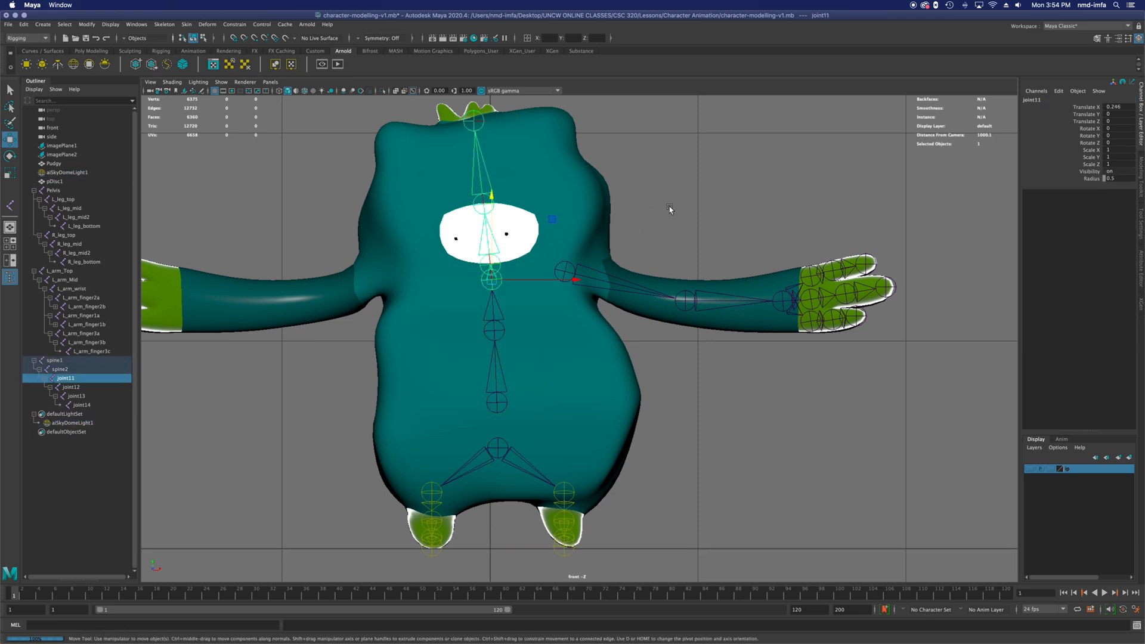
{"action": "left_click", "coordinate": [1087, 99]}
{"action": "type", "text": "spoine1"}
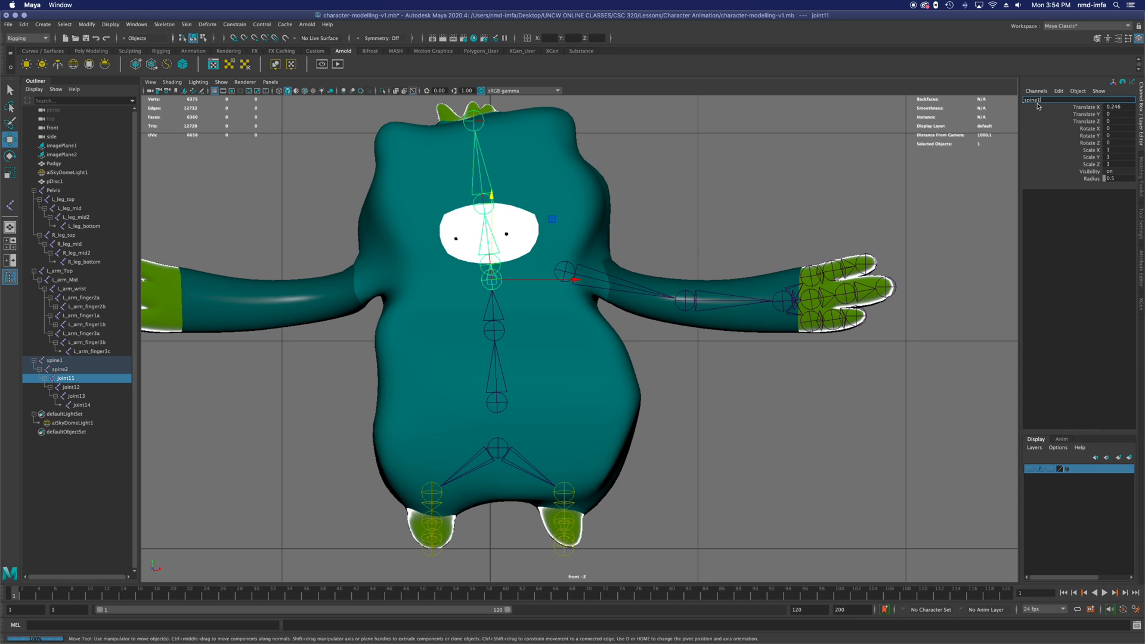
{"action": "key", "text": "BackSpace"}
{"action": "type", "text": "3_neck"}
{"action": "key", "text": "Return"}
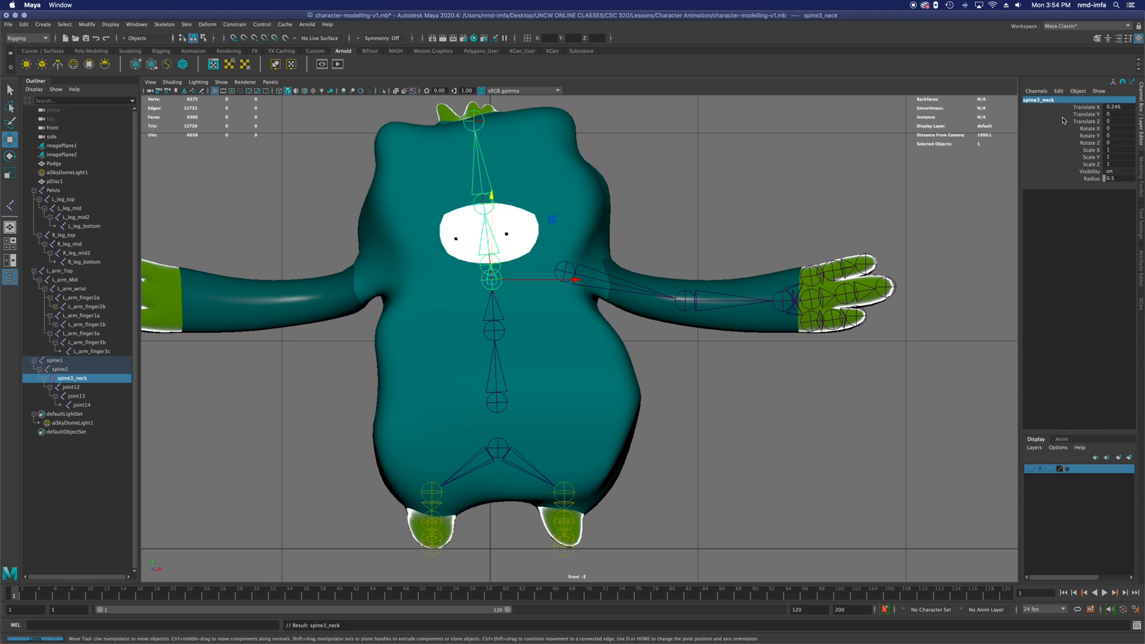
Rename joint12, just below the white face area, to spine4_face_bottom.
{"action": "left_click", "coordinate": [489, 243]}
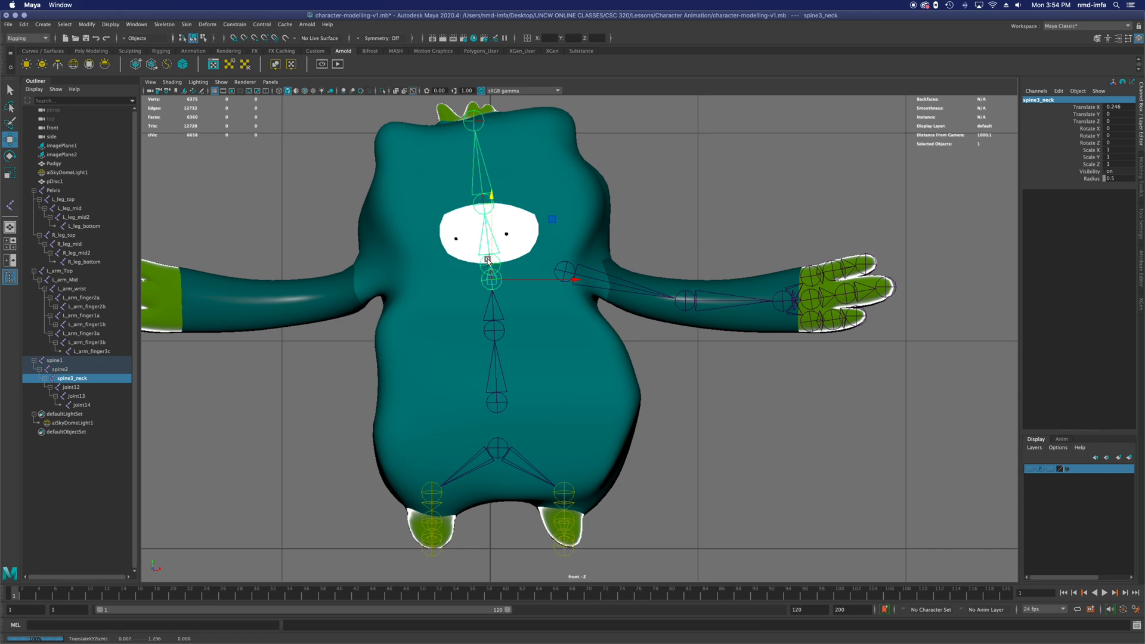
{"action": "left_click", "coordinate": [489, 264]}
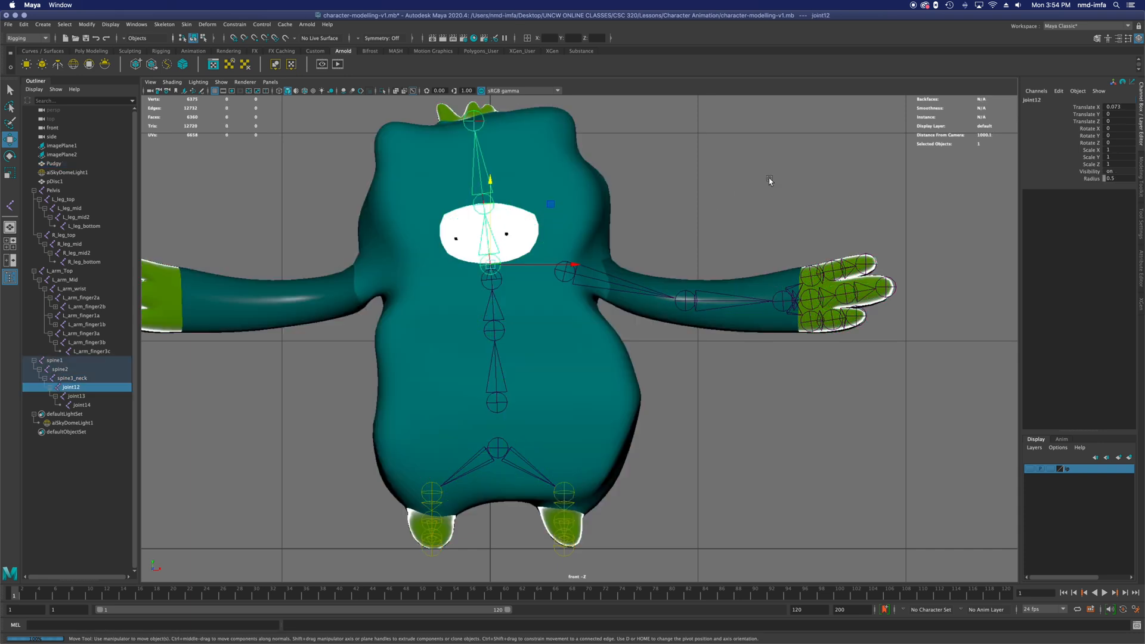
{"action": "double_click", "coordinate": [1038, 101]}
{"action": "type", "text": "spine1"}
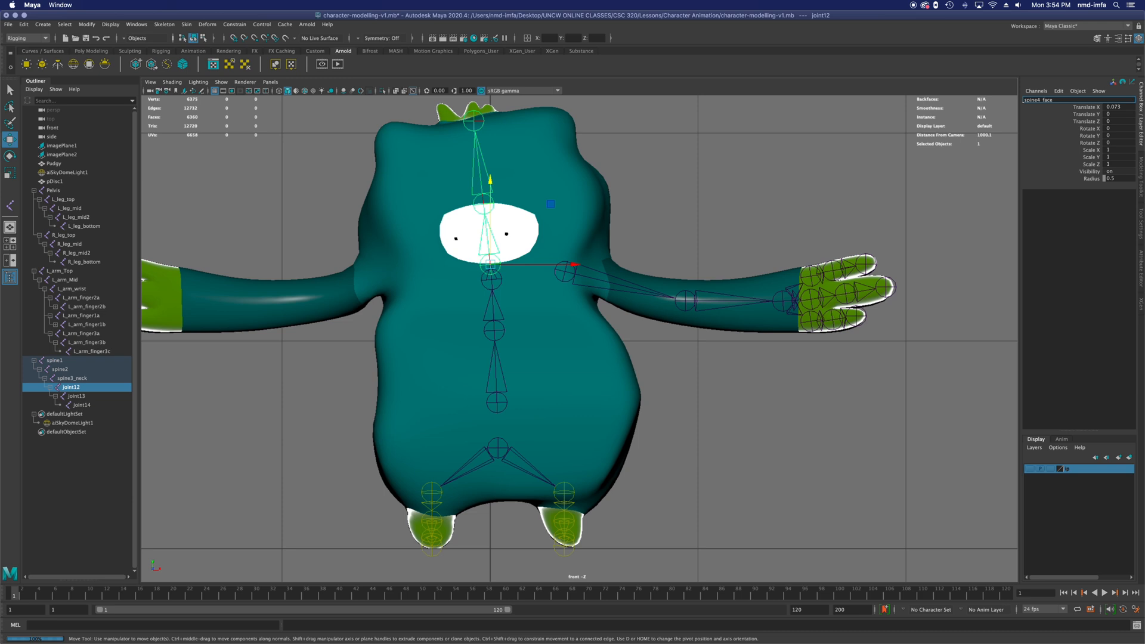
{"action": "key", "text": "Return"}
Rename joint13, at the upper edge of the white face area, to spine5_face_top.
{"action": "key", "text": "Down"}
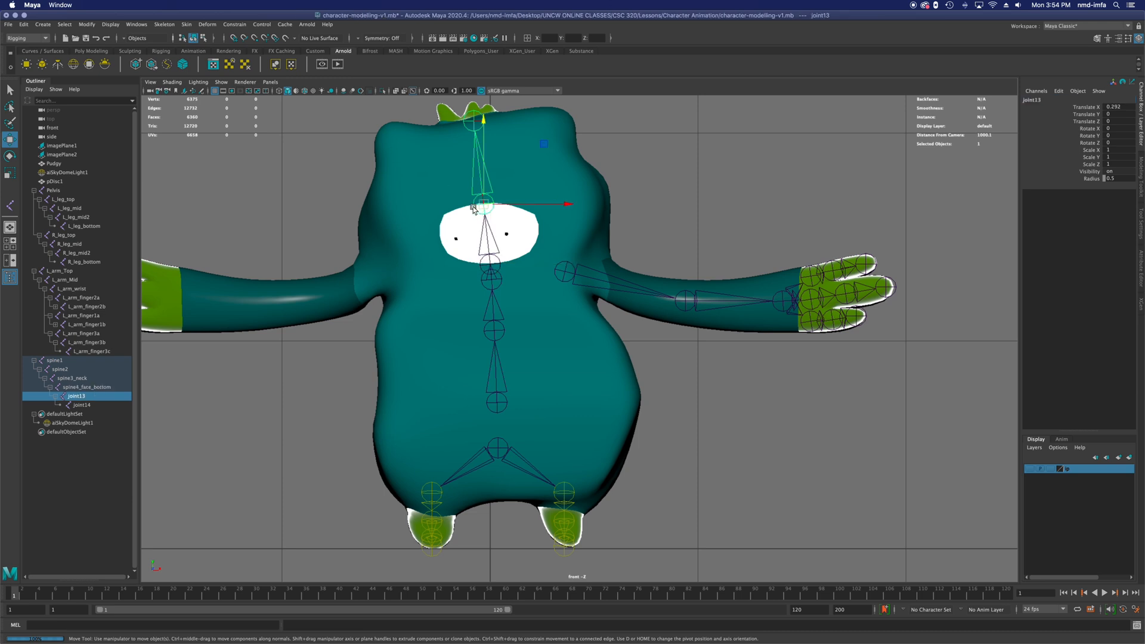
{"action": "double_click", "coordinate": [1031, 101]}
{"action": "type", "text": "spine5_face"}
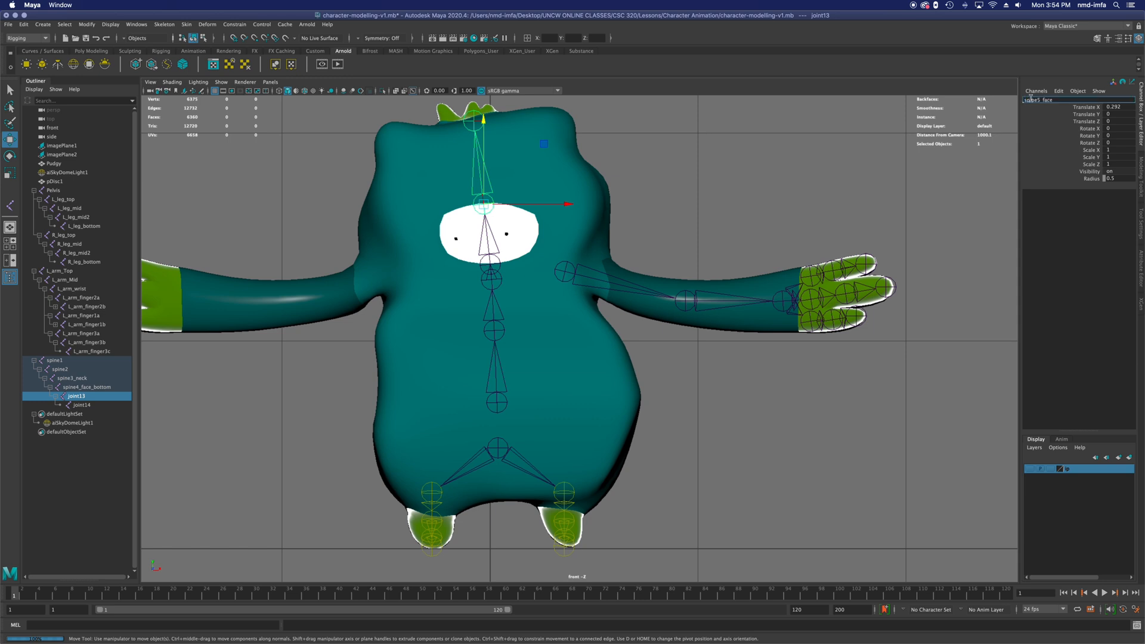
{"action": "type", "text": "_top"}
{"action": "key", "text": "Return"}
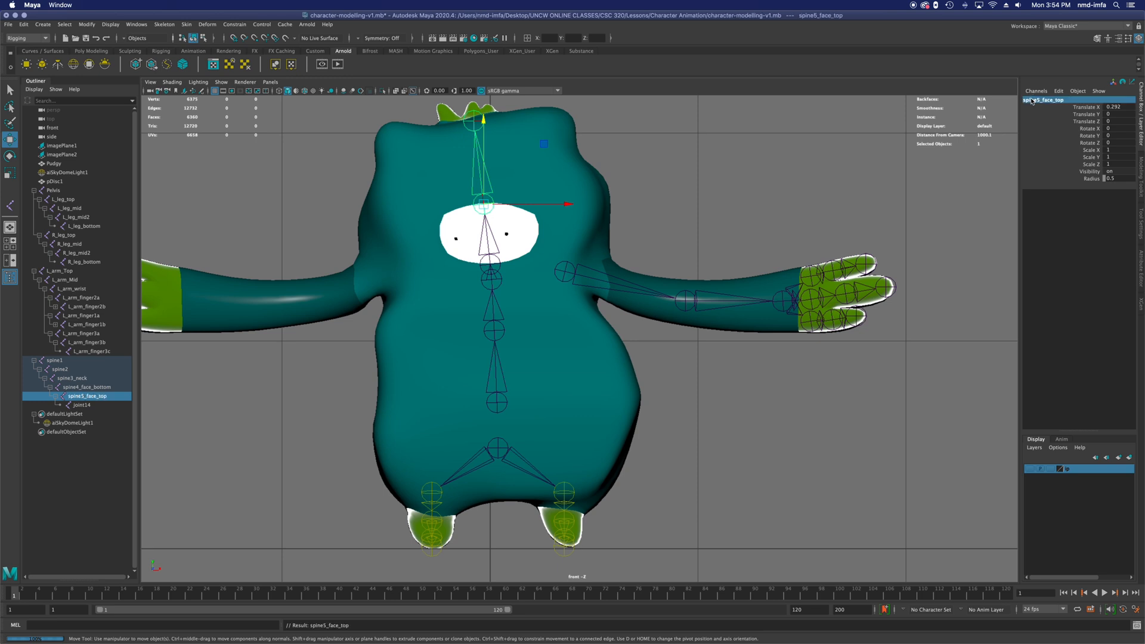
Rename joint14, the last joint of the torso chain at the crown, to spine6_head_top.
{"action": "left_click", "coordinate": [473, 123]}
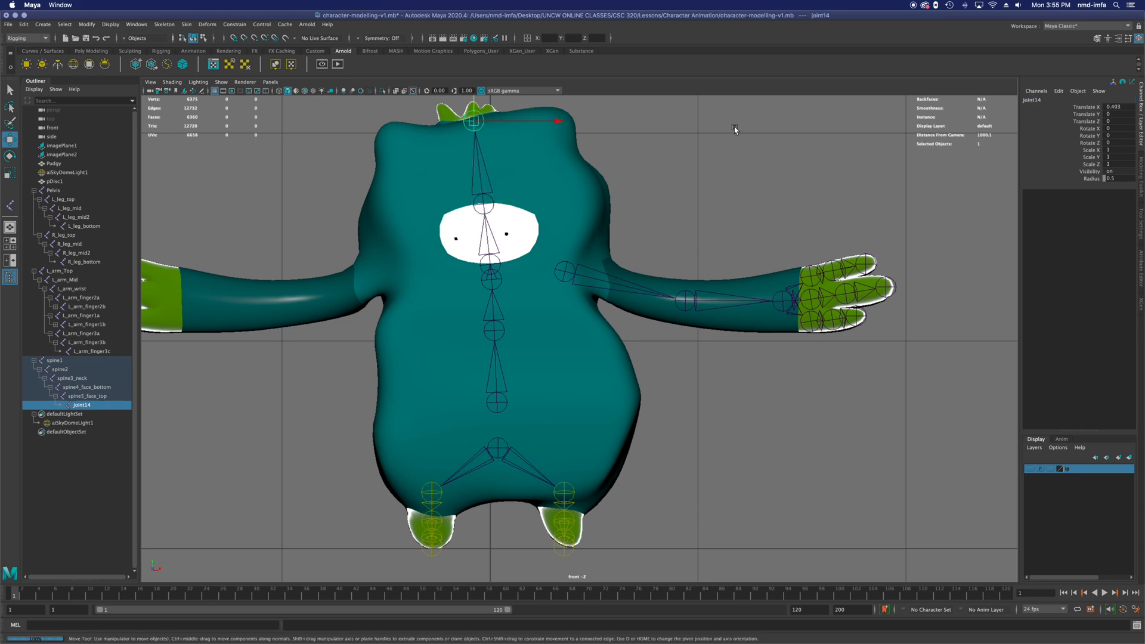
{"action": "double_click", "coordinate": [1035, 100]}
{"action": "type", "text": "spine6_head_"}
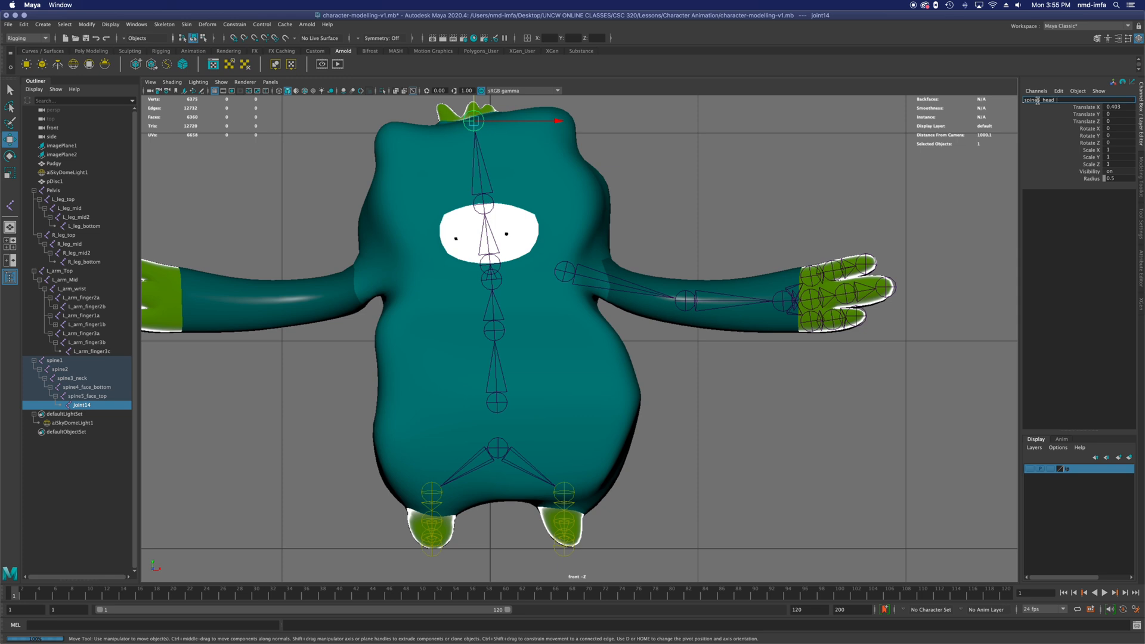
{"action": "type", "text": "top"}
{"action": "key", "text": "Return"}
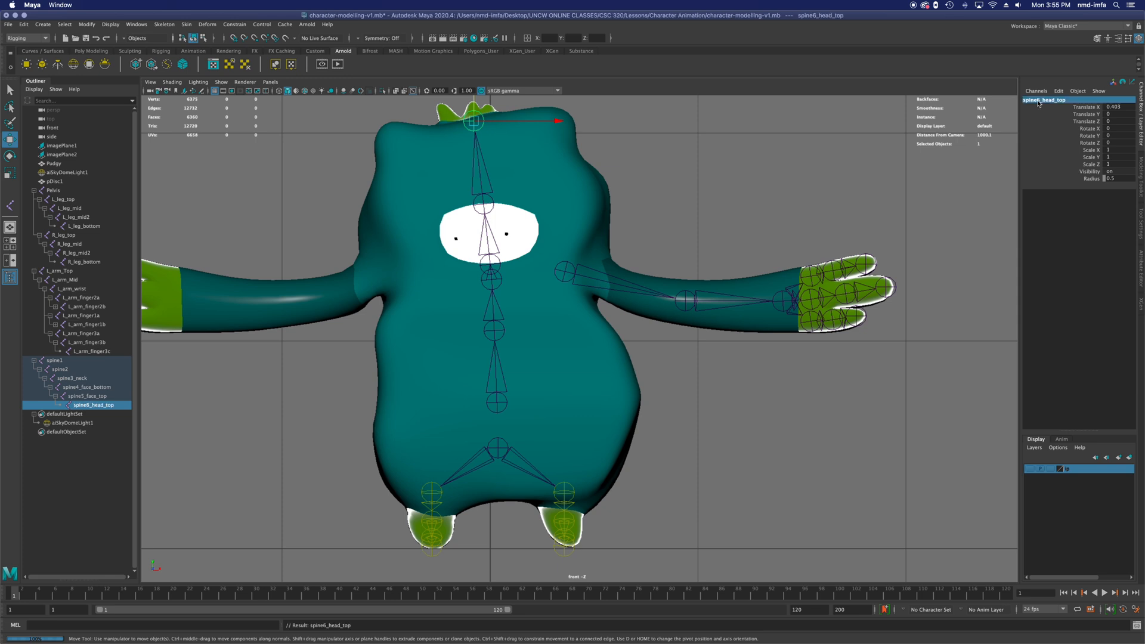
Rename the spine2 joint to spine2_mid_body.
{"action": "left_click", "coordinate": [64, 371]}
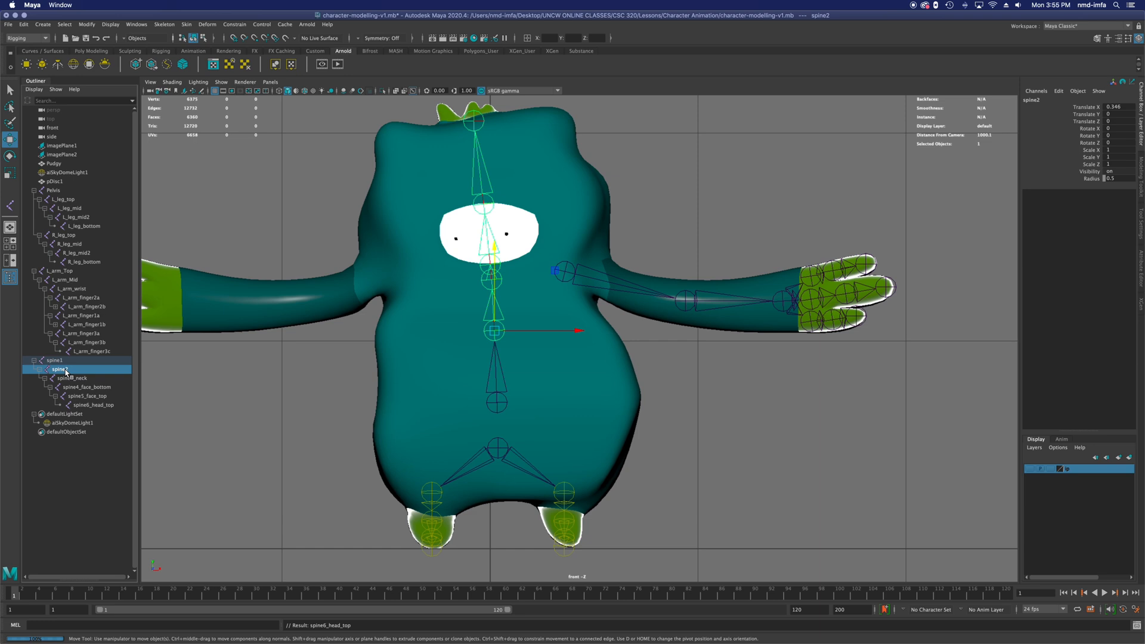
{"action": "double_click", "coordinate": [66, 369]}
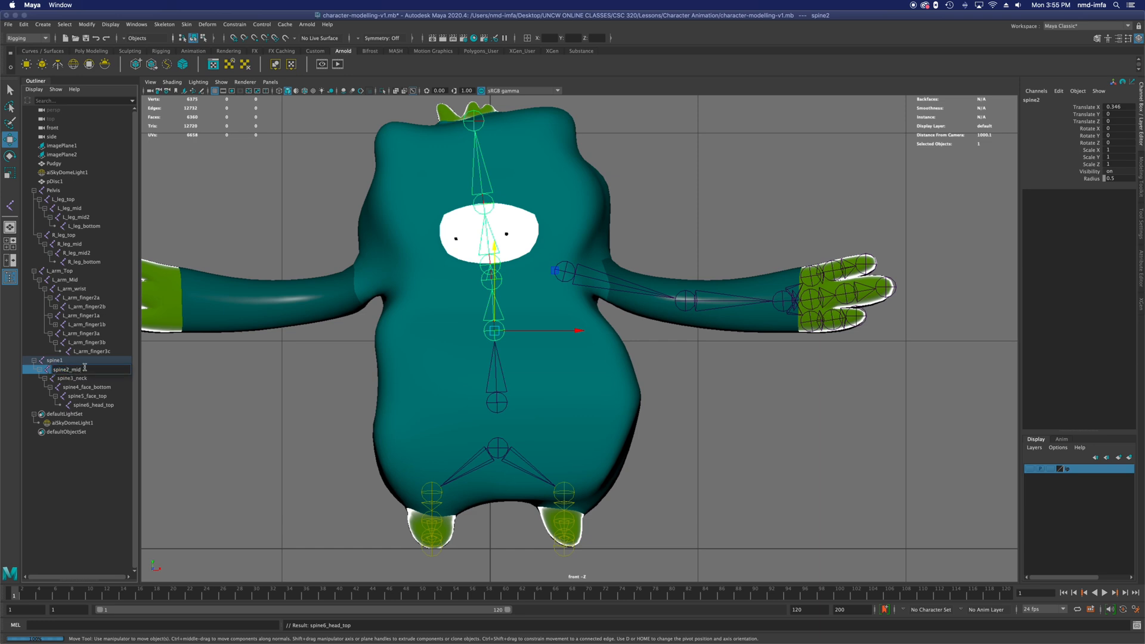
{"action": "key", "text": "Return"}
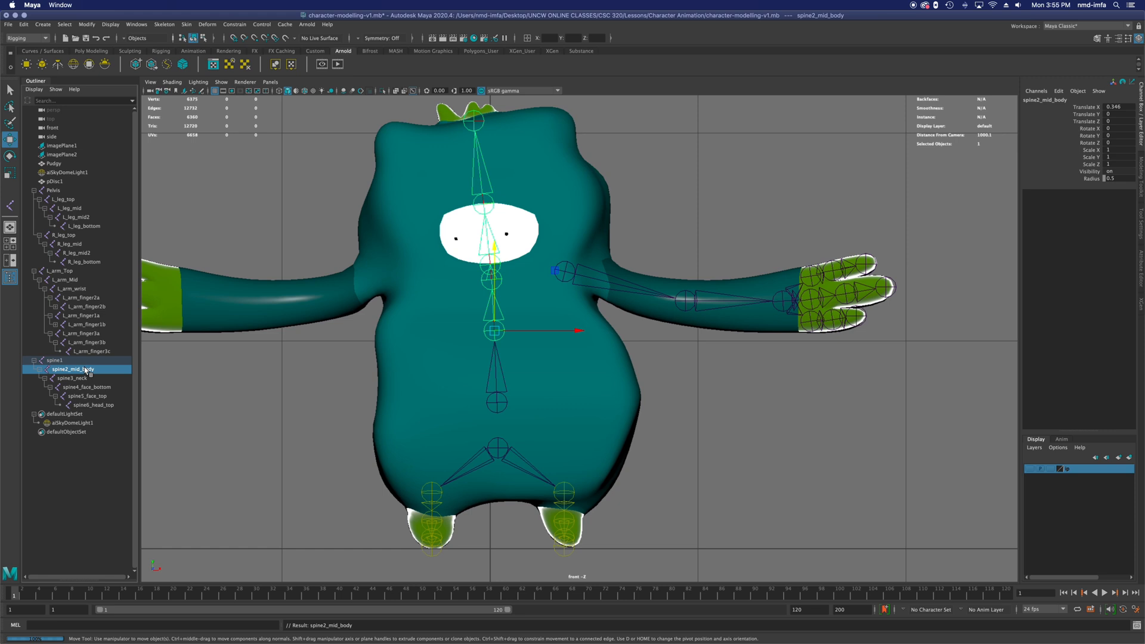
Rename the spine1 joint to spine1_belly_button.
{"action": "double_click", "coordinate": [56, 360]}
{"action": "left_click", "coordinate": [69, 361]}
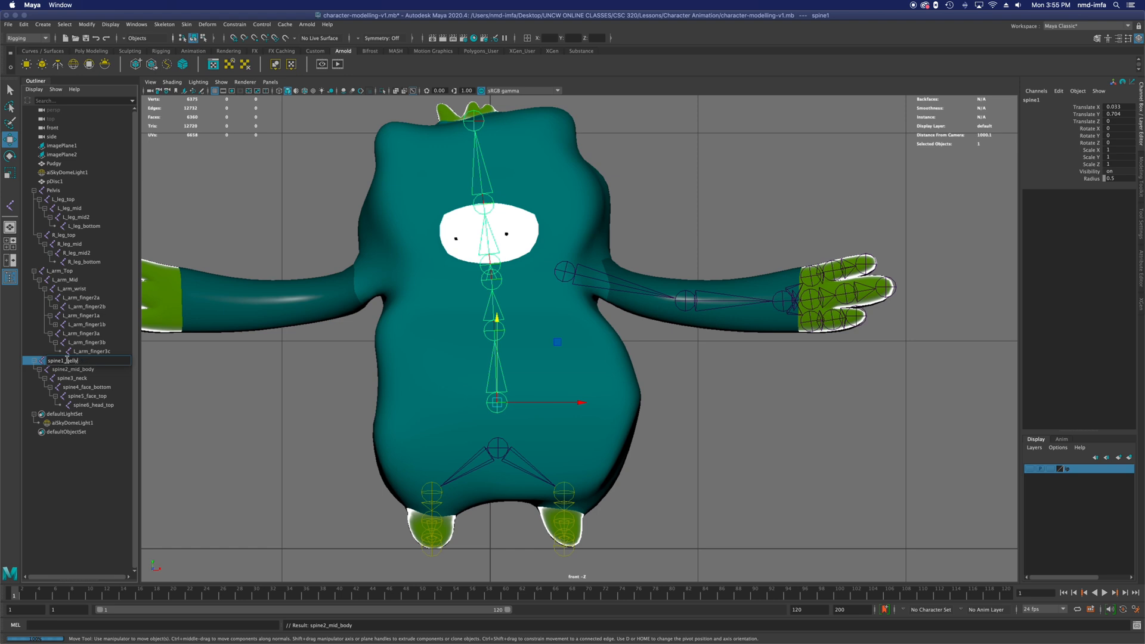
{"action": "key", "text": "Return"}
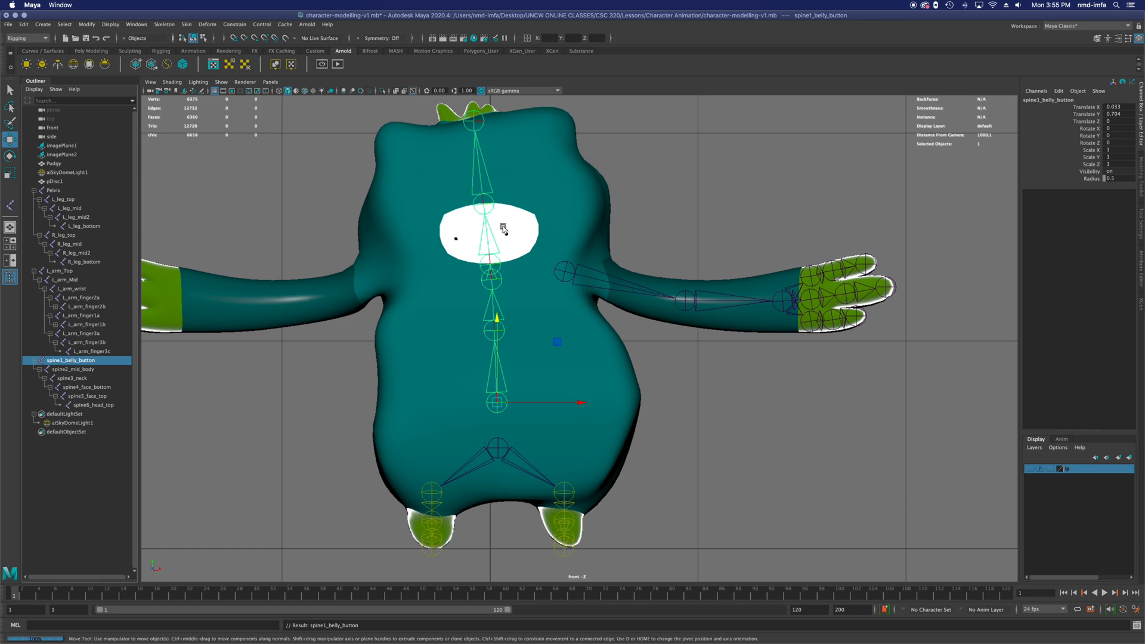
Parent the L_arm_Top joint chain to spine3_neck and expand it one level in the hierarchy.
{"action": "left_click", "coordinate": [499, 448]}
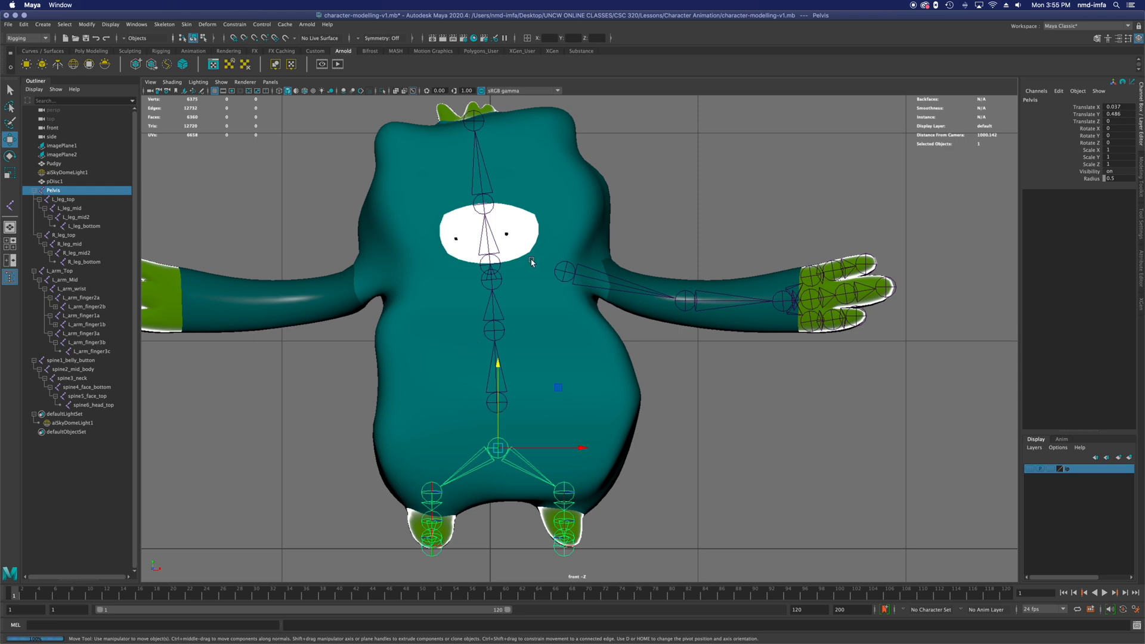
{"action": "left_click", "coordinate": [560, 274]}
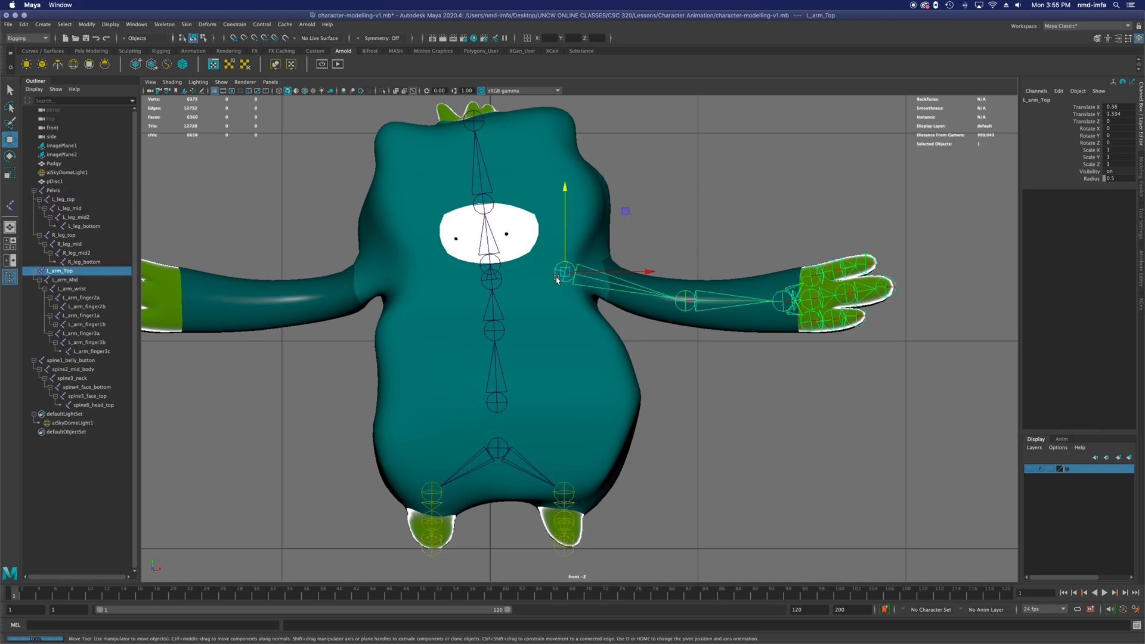
{"action": "left_click", "coordinate": [493, 279], "text": "shift"}
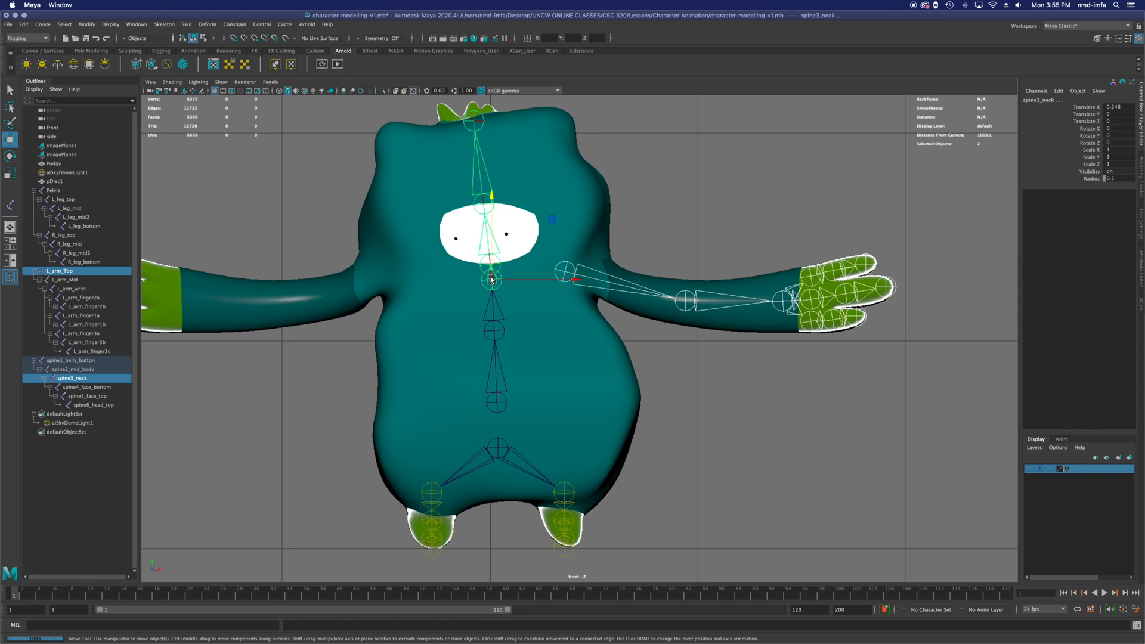
{"action": "key", "text": "p"}
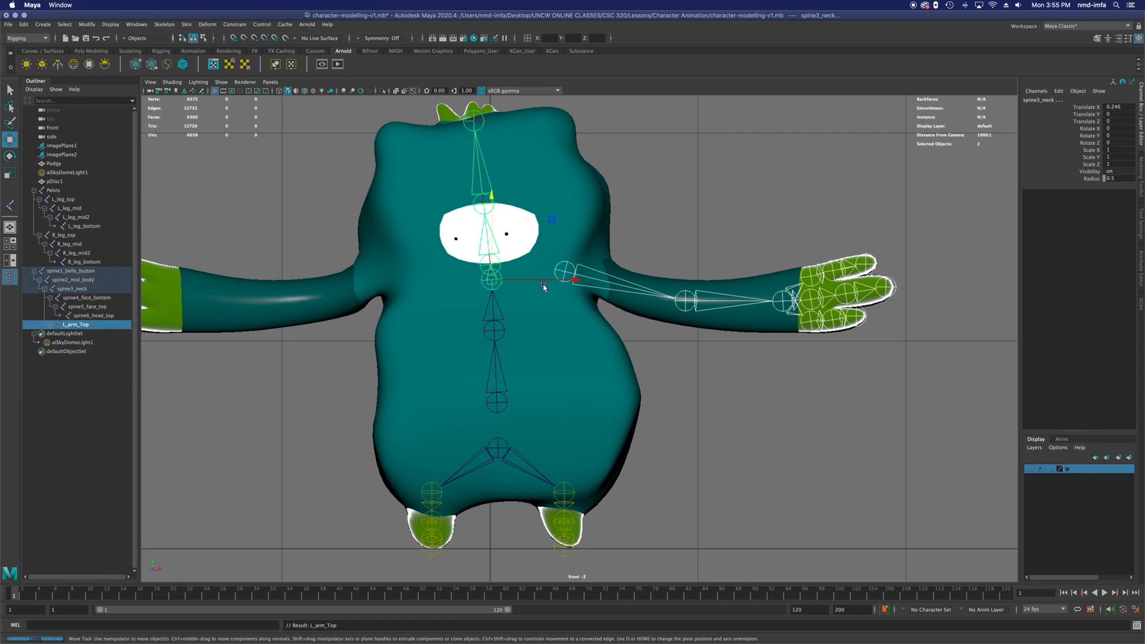
{"action": "left_click", "coordinate": [52, 325]}
{"action": "left_click", "coordinate": [64, 393]}
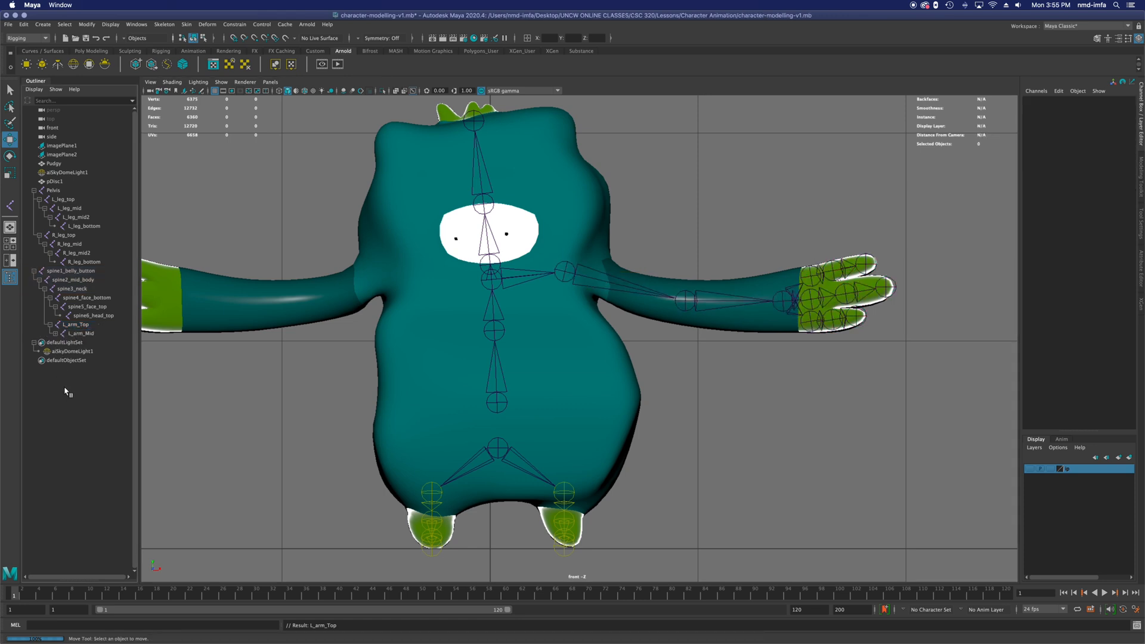
Save the scene and mirror the L_arm_Top joint chain across YZ with the Behavior function, replacing L with R in the joint names.
{"action": "left_click", "coordinate": [568, 277]}
{"action": "left_click", "coordinate": [567, 278]}
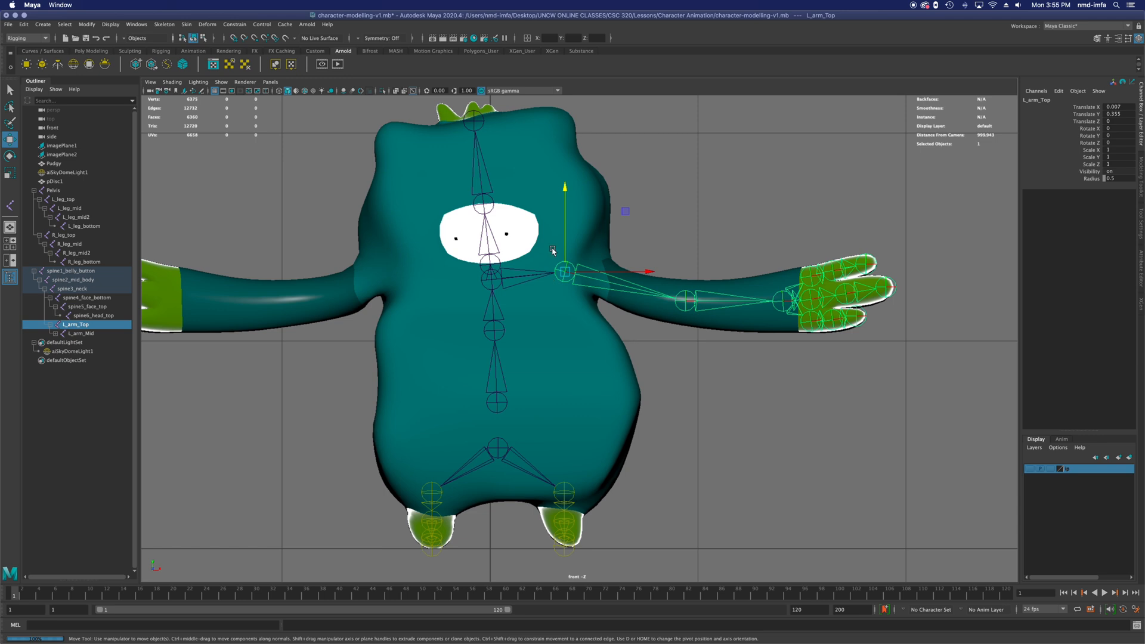
{"action": "key", "text": "super+s"}
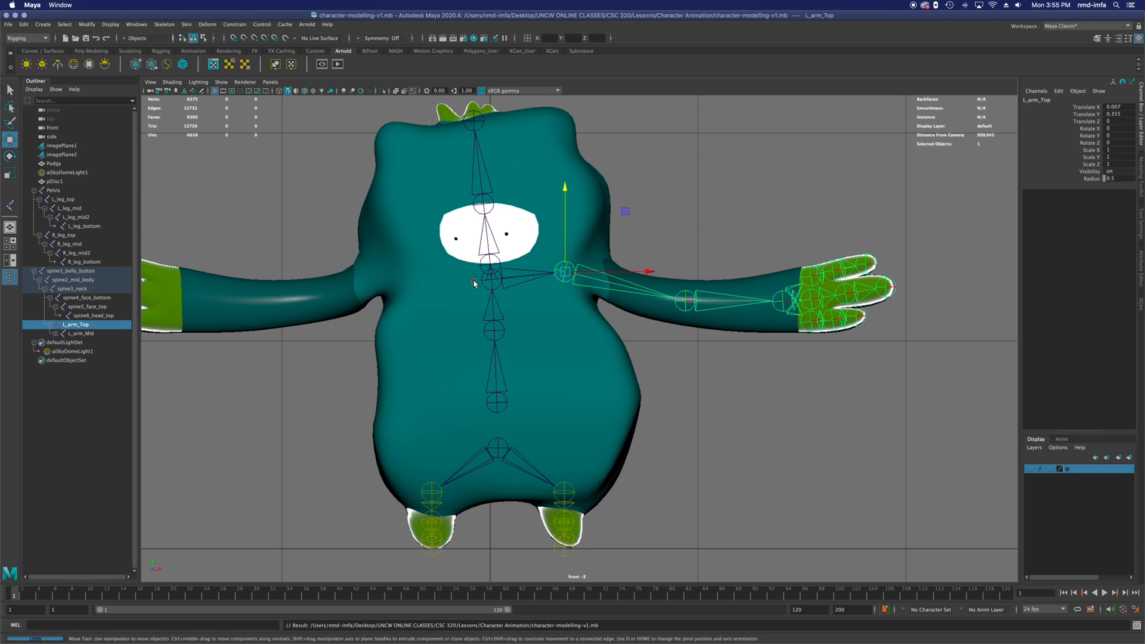
{"action": "left_click", "coordinate": [55, 334]}
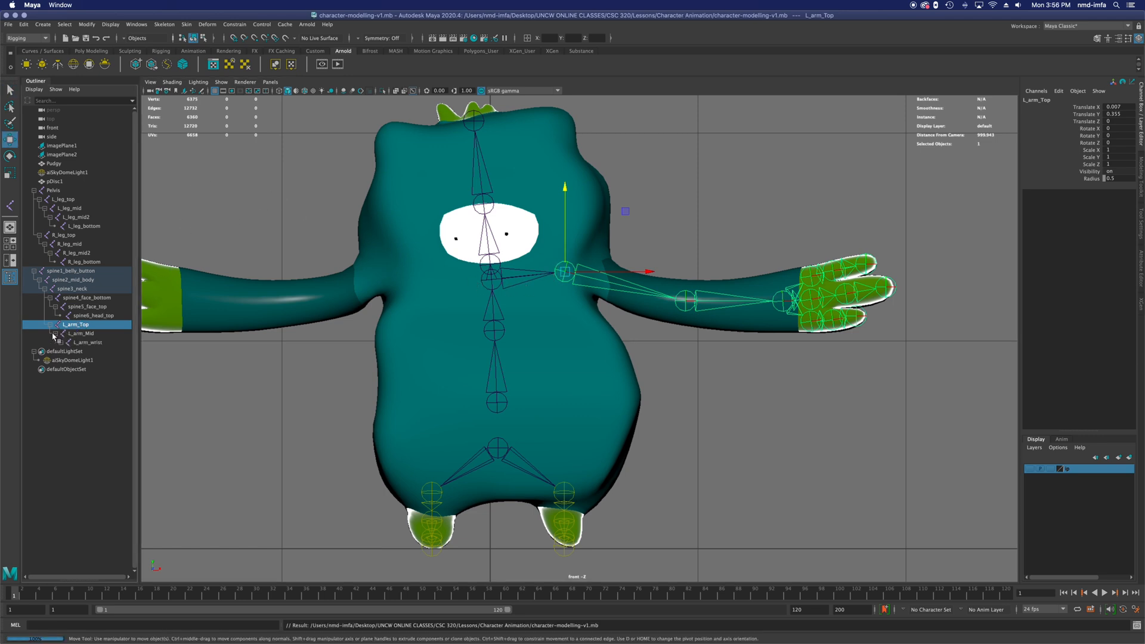
{"action": "left_click", "coordinate": [61, 342]}
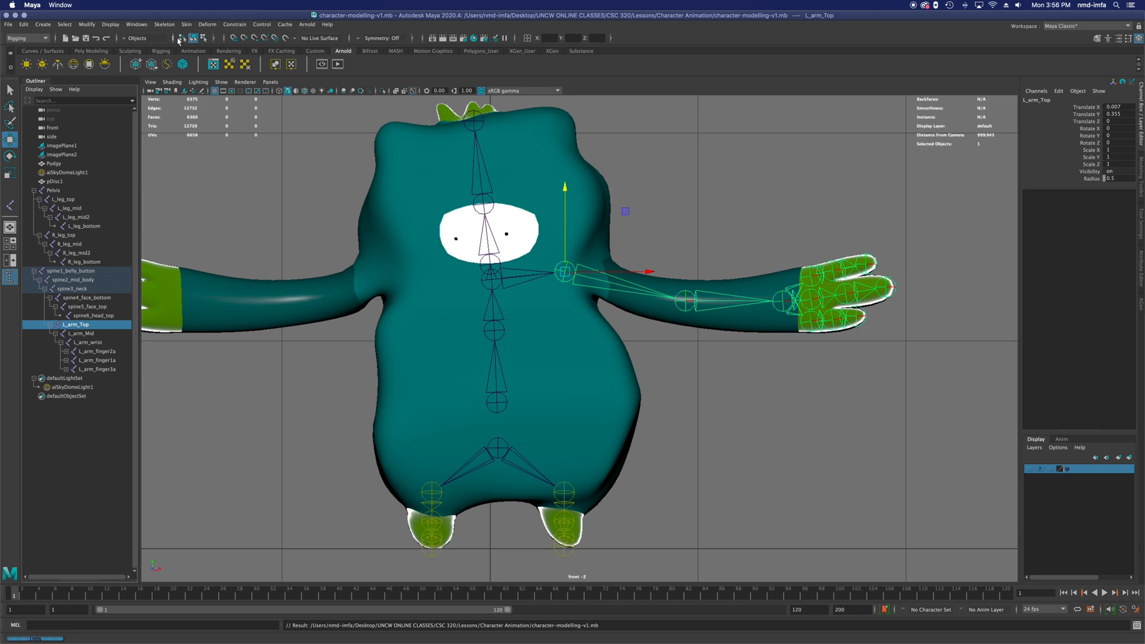
{"action": "left_click", "coordinate": [136, 25]}
{"action": "mouse_move", "coordinate": [122, 27]}
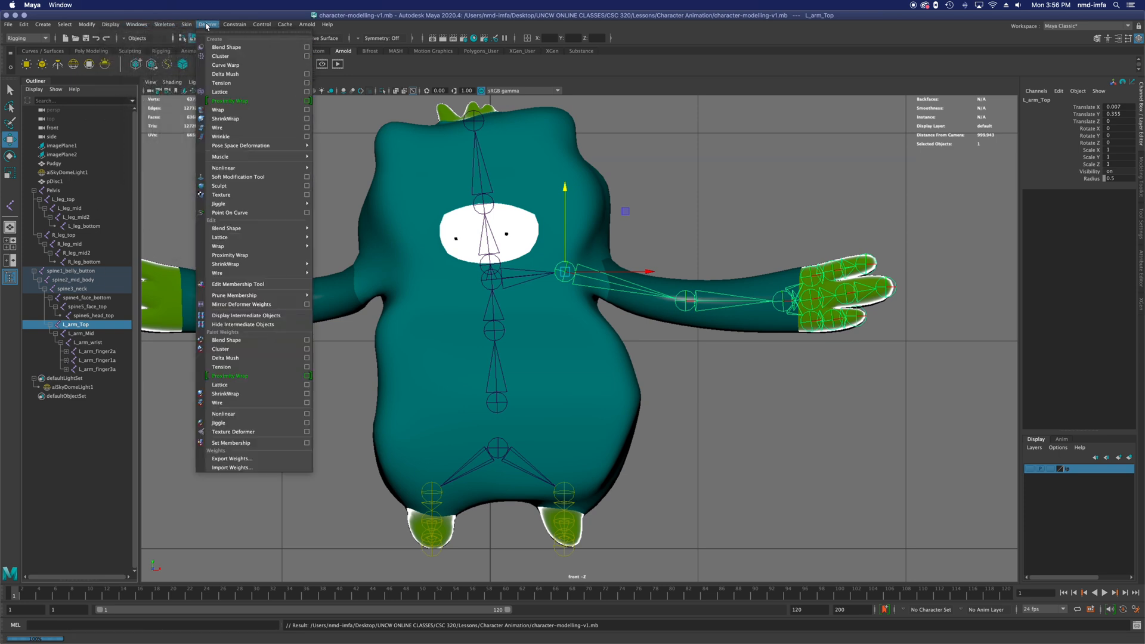
{"action": "mouse_move", "coordinate": [165, 24]}
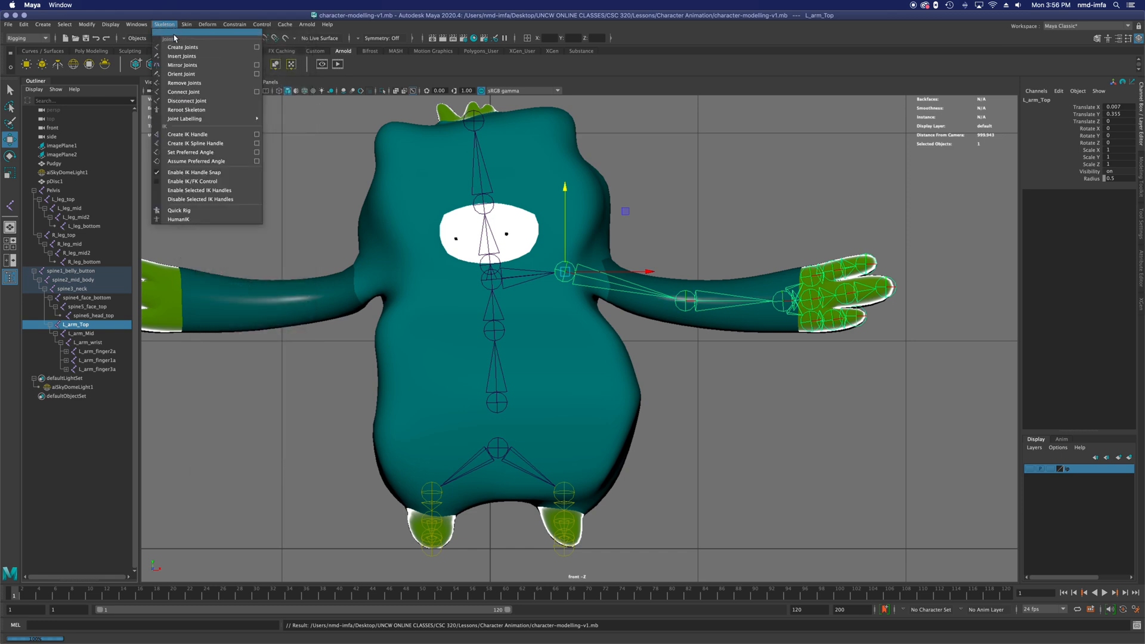
{"action": "left_click", "coordinate": [257, 65]}
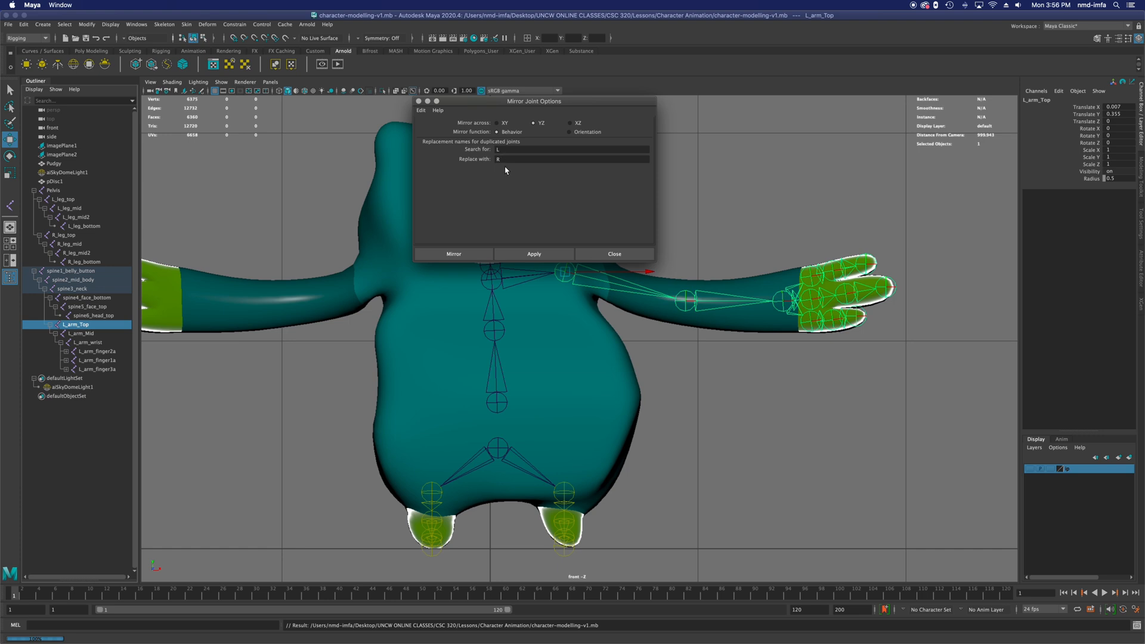
{"action": "left_click", "coordinate": [472, 256]}
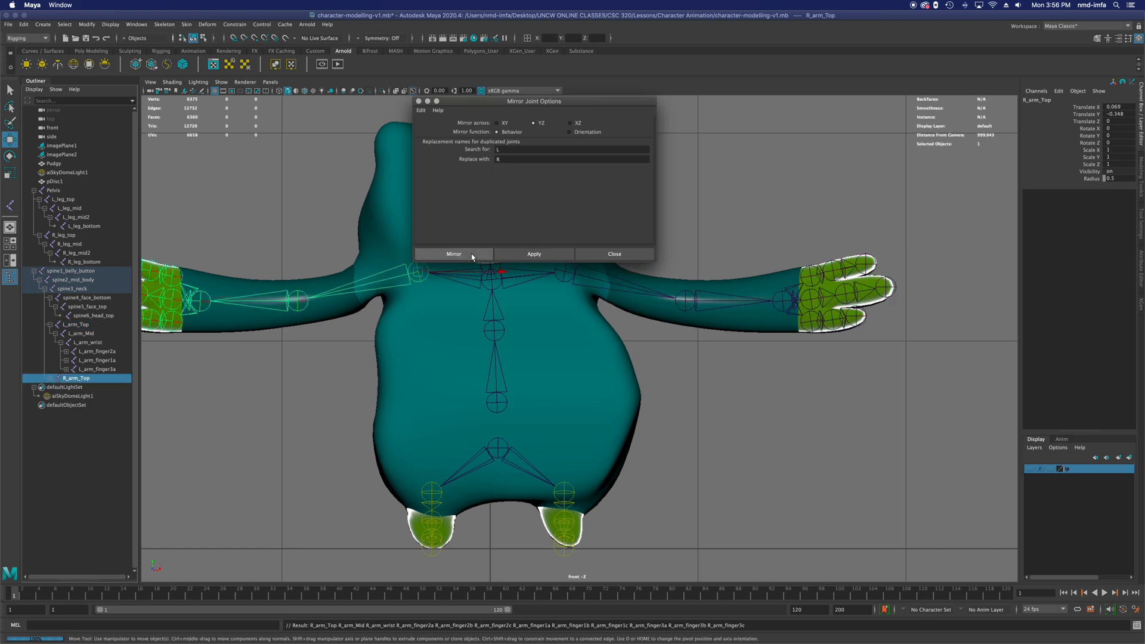
{"action": "middle_click_drag", "start_coordinate": [473, 298], "coordinate": [505, 294], "text": "alt"}
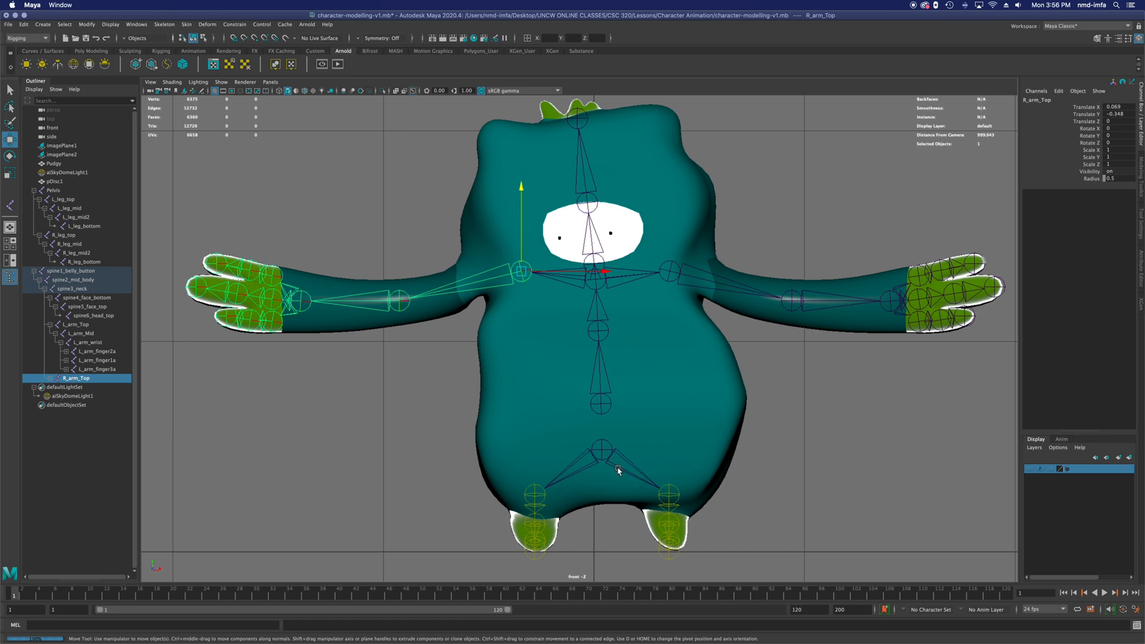
Parent the Pelvis joint with both leg chains to the spine1_belly_button joint.
{"action": "left_click", "coordinate": [604, 408]}
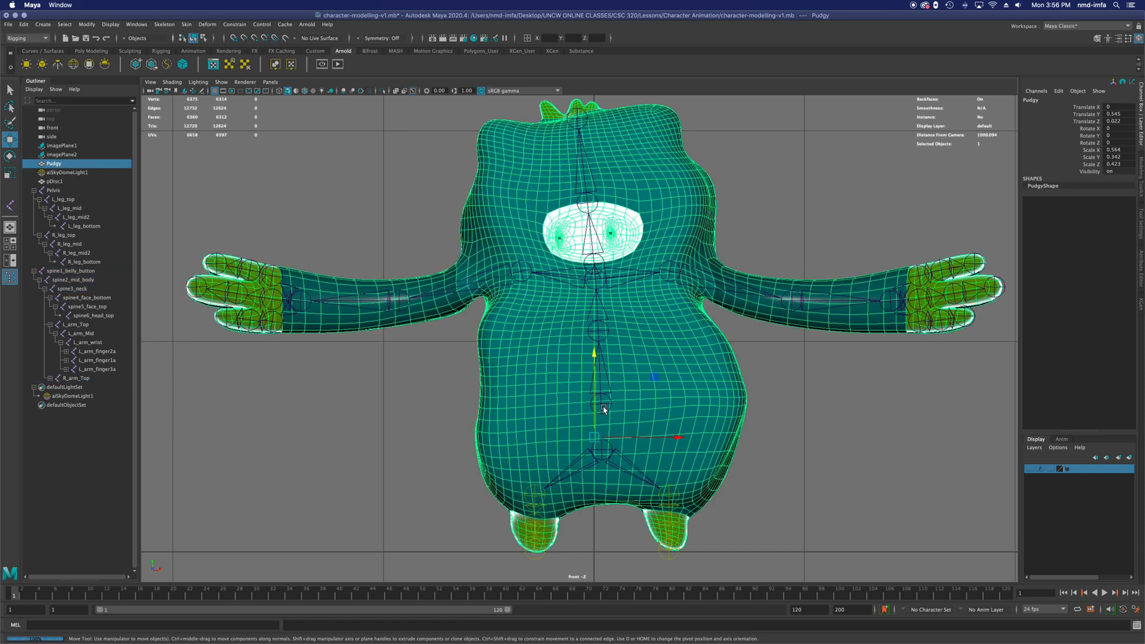
{"action": "left_click", "coordinate": [603, 406]}
{"action": "left_click", "coordinate": [820, 448]}
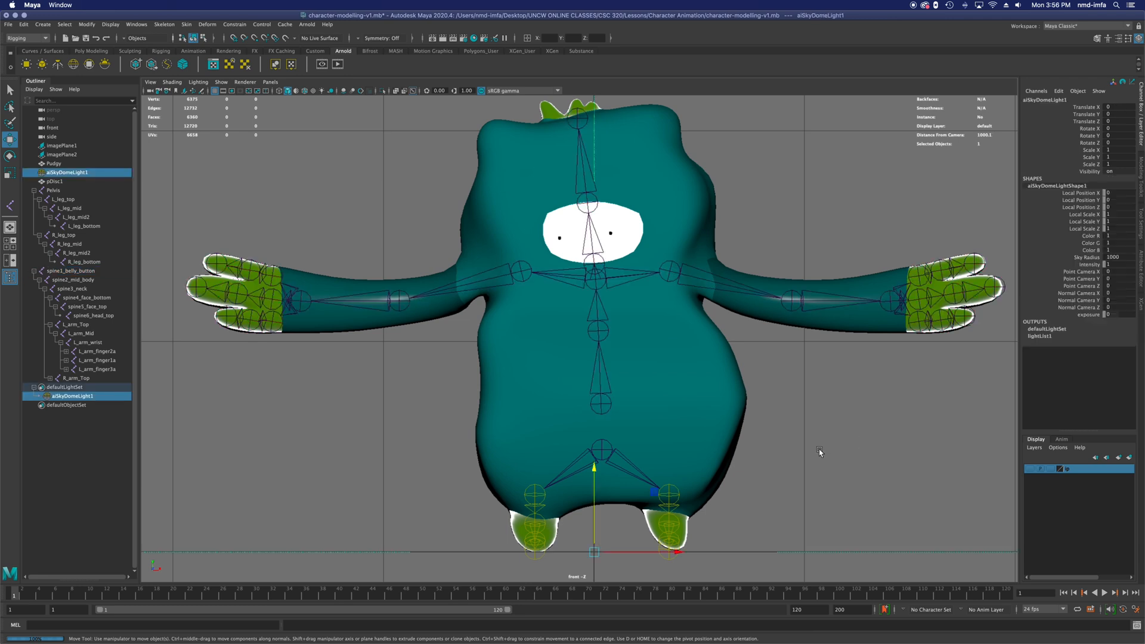
{"action": "left_click", "coordinate": [602, 454]}
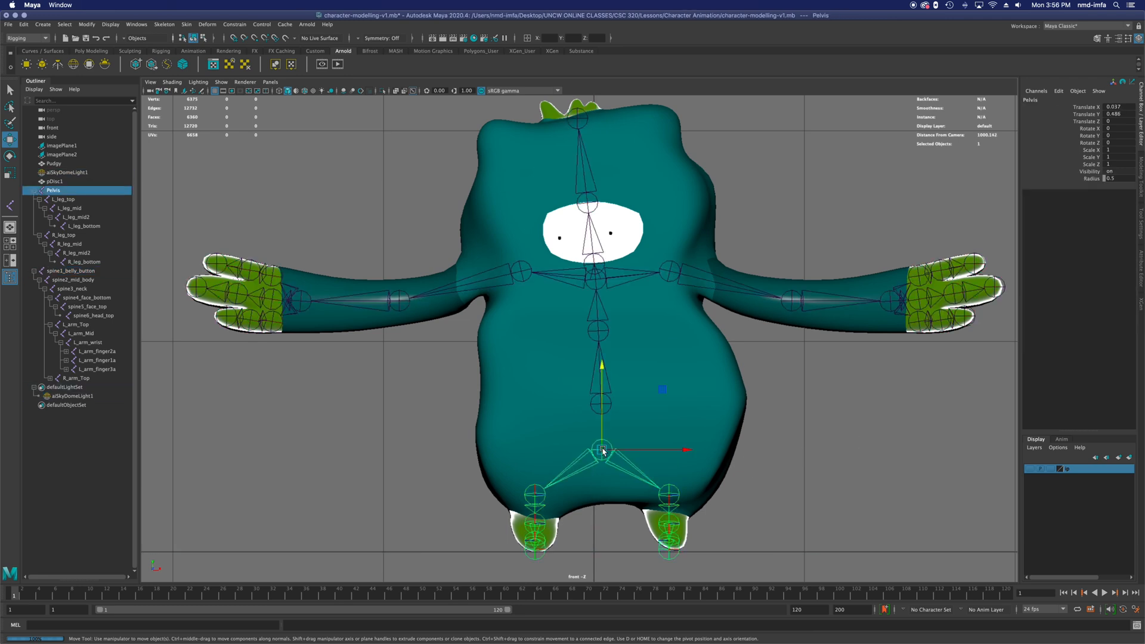
{"action": "left_click", "coordinate": [600, 405], "text": "shift"}
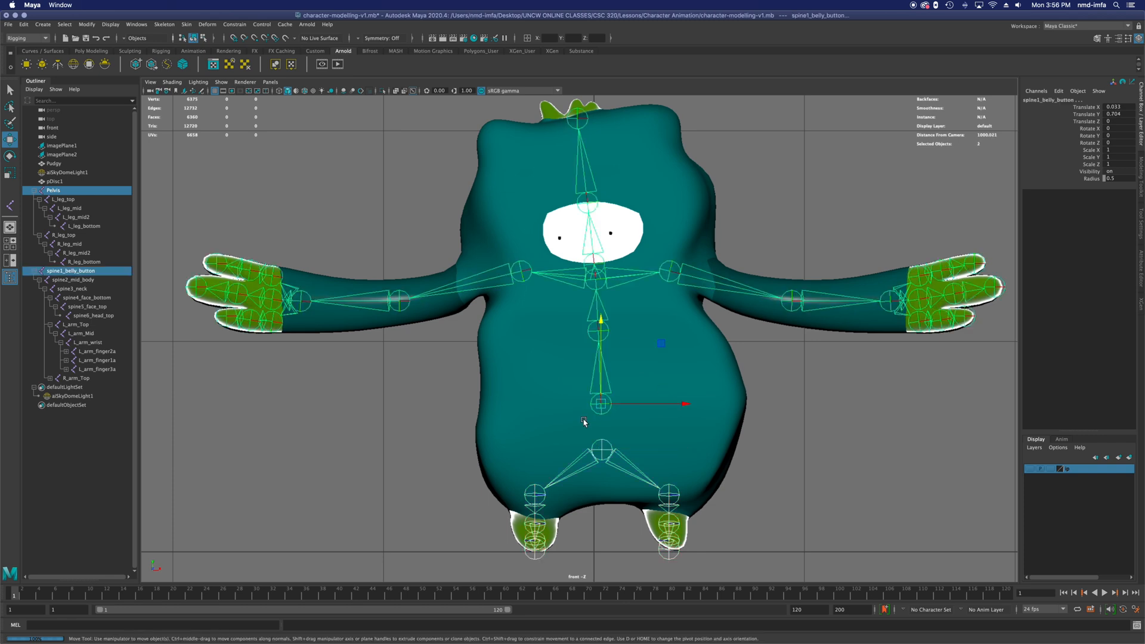
{"action": "key", "text": "p"}
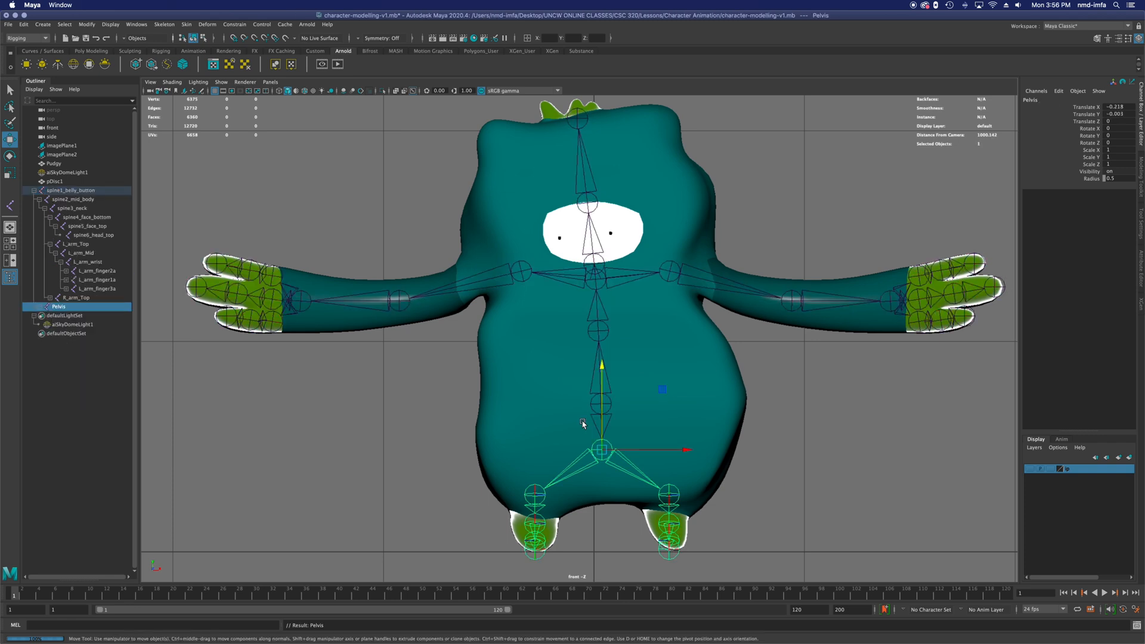
Expand the Pelvis hierarchy down to the L_leg_bottom and R_leg_bottom joints.
{"action": "left_click", "coordinate": [41, 307]}
{"action": "left_click", "coordinate": [45, 315]}
{"action": "left_click", "coordinate": [50, 325]}
{"action": "left_click", "coordinate": [44, 343]}
{"action": "left_click", "coordinate": [50, 351]}
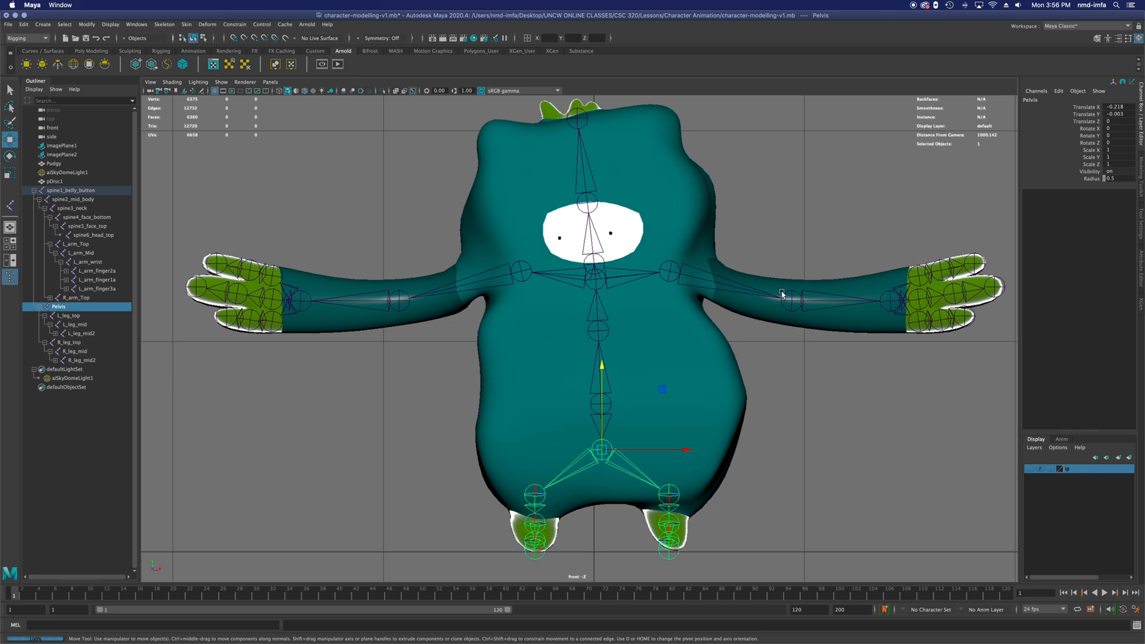
{"action": "left_click", "coordinate": [54, 333]}
{"action": "left_click", "coordinate": [55, 369]}
Expand the three L_arm_finger chains under L_arm_wrist down to their last joints.
{"action": "left_click", "coordinate": [66, 289]}
{"action": "left_click", "coordinate": [71, 298]}
{"action": "left_click", "coordinate": [65, 279]}
{"action": "left_click", "coordinate": [71, 288]}
{"action": "left_click", "coordinate": [66, 271]}
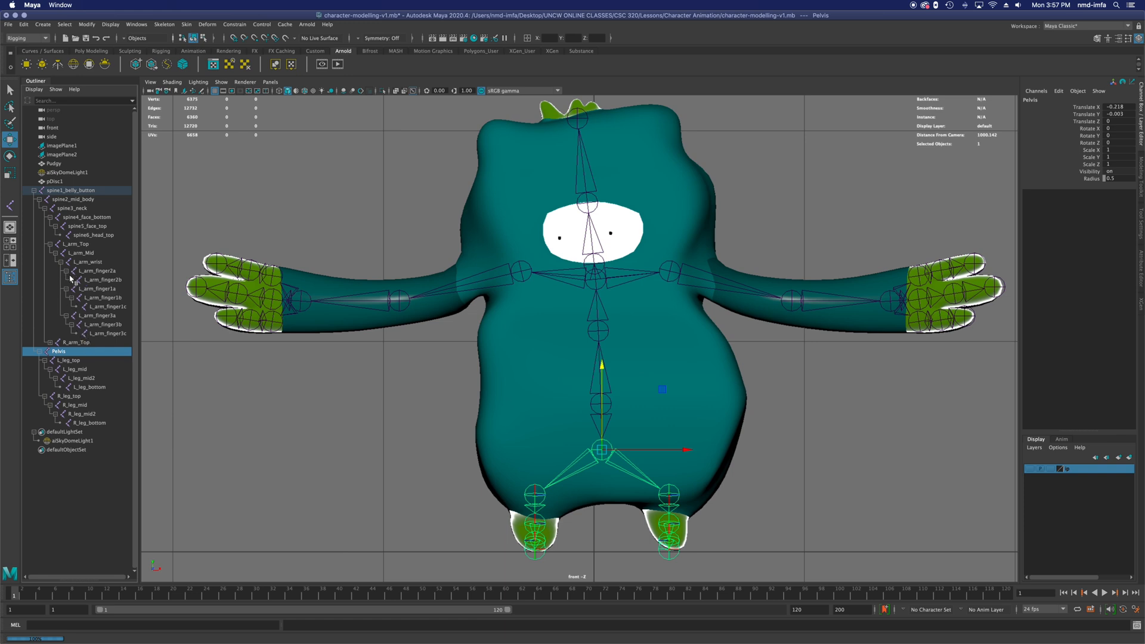
{"action": "left_click", "coordinate": [71, 280]}
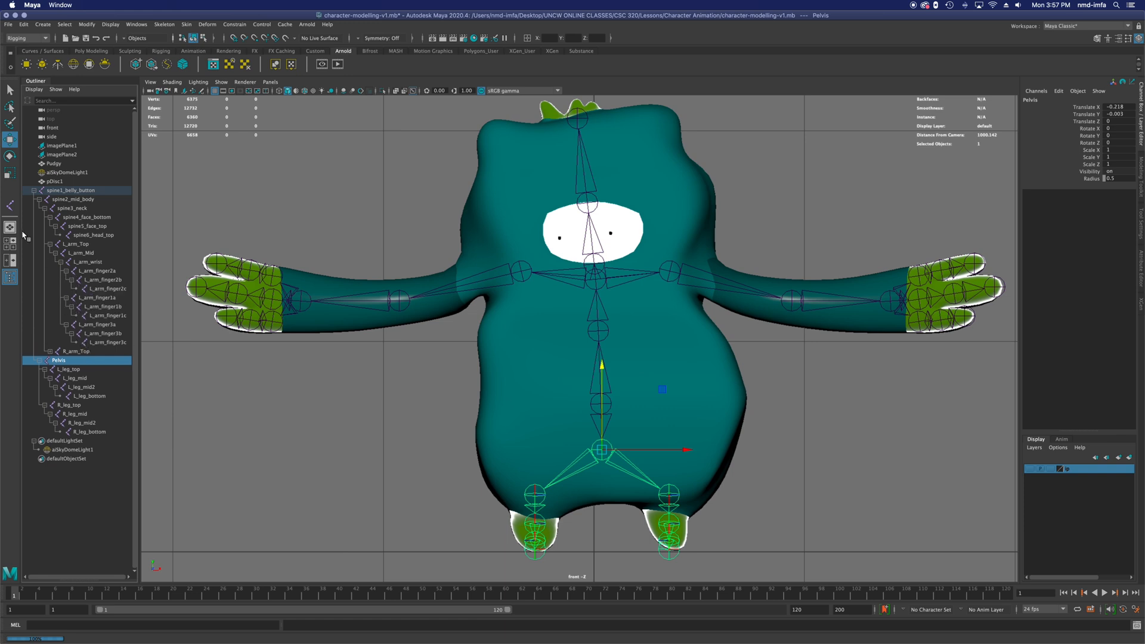
Select the spine1_belly_button root, expand the R_arm_Top chain down to its last finger joints, and save the scene.
{"action": "left_click", "coordinate": [68, 192]}
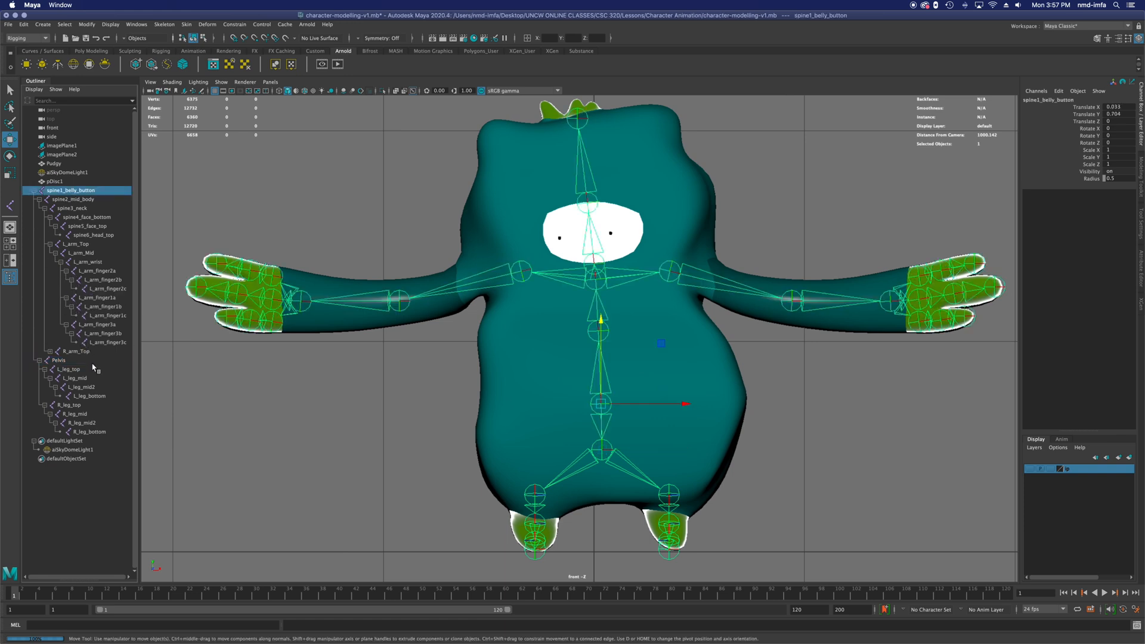
{"action": "left_click", "coordinate": [50, 352]}
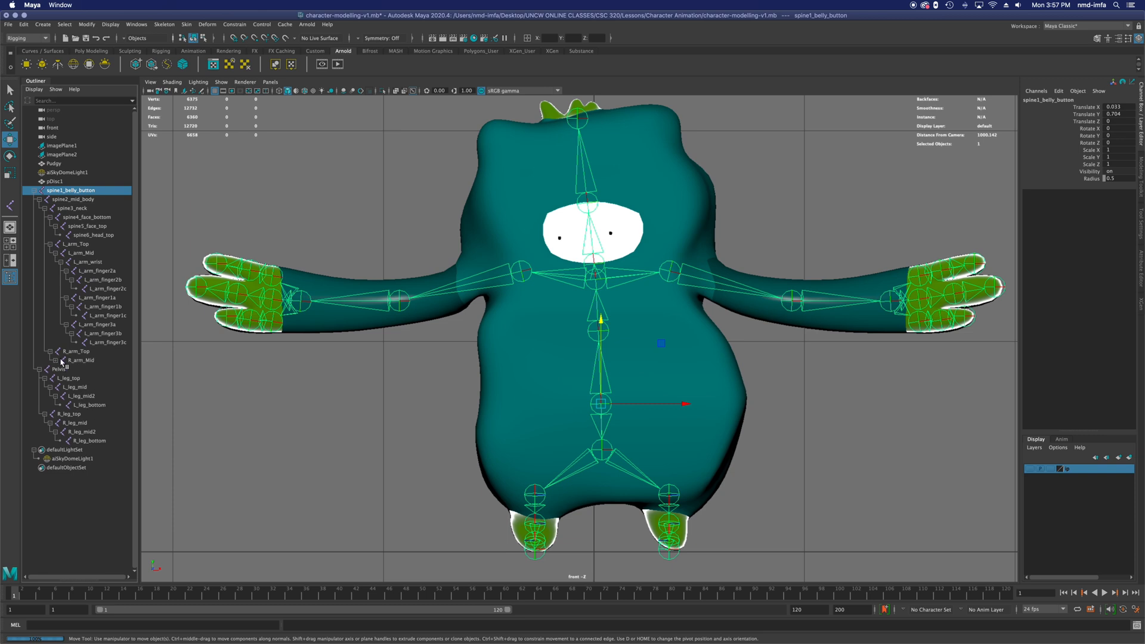
{"action": "left_click", "coordinate": [55, 361]}
{"action": "left_click", "coordinate": [60, 370]}
{"action": "left_click", "coordinate": [66, 378]}
{"action": "left_click", "coordinate": [71, 387]}
{"action": "left_click", "coordinate": [66, 405]}
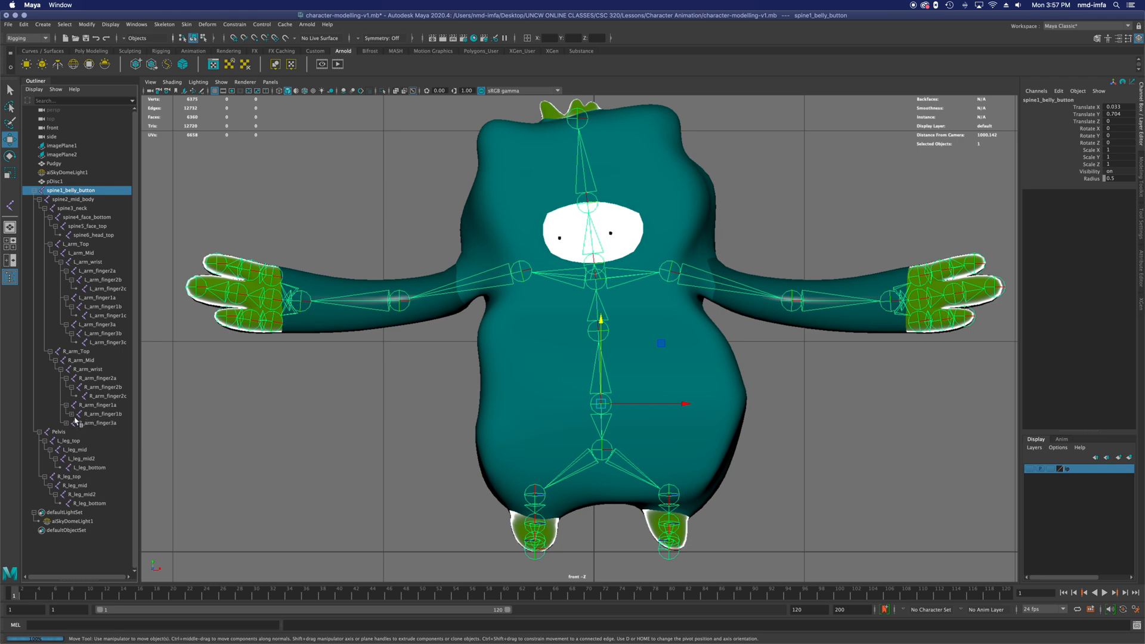
{"action": "left_click", "coordinate": [72, 413]}
{"action": "left_click", "coordinate": [67, 432]}
{"action": "left_click", "coordinate": [71, 441]}
{"action": "key", "text": "super+s"}
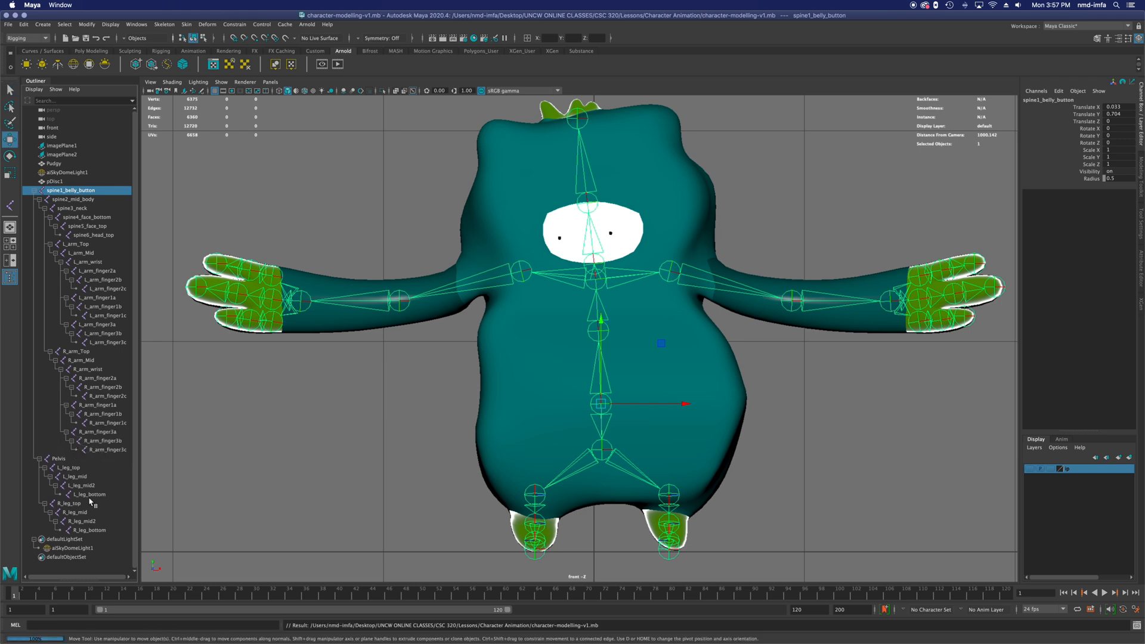
Show the four-view layout and examine the complete skeleton's placement inside the character in the top, front and perspective views.
{"action": "key", "text": "space"}
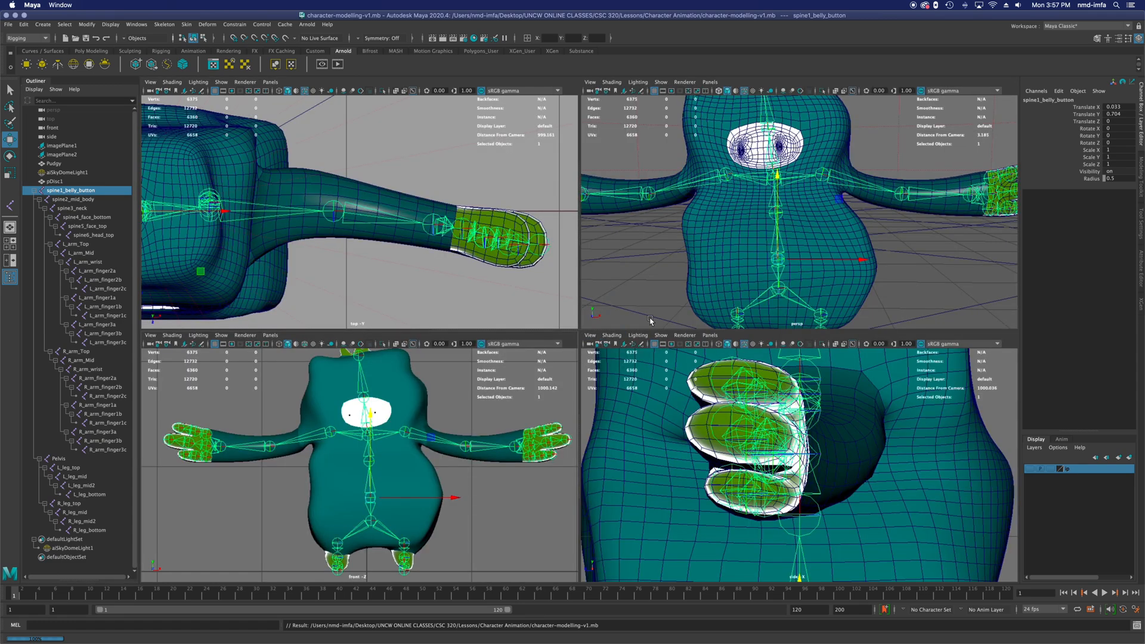
{"action": "left_click_drag", "start_coordinate": [687, 273], "coordinate": [754, 284], "text": "alt"}
{"action": "scroll", "coordinate": [375, 231], "scroll_direction": "down", "scroll_amount": 4}
{"action": "middle_click_drag", "start_coordinate": [356, 228], "coordinate": [563, 236], "text": "alt"}
{"action": "scroll", "coordinate": [193, 238], "scroll_direction": "up", "scroll_amount": 5}
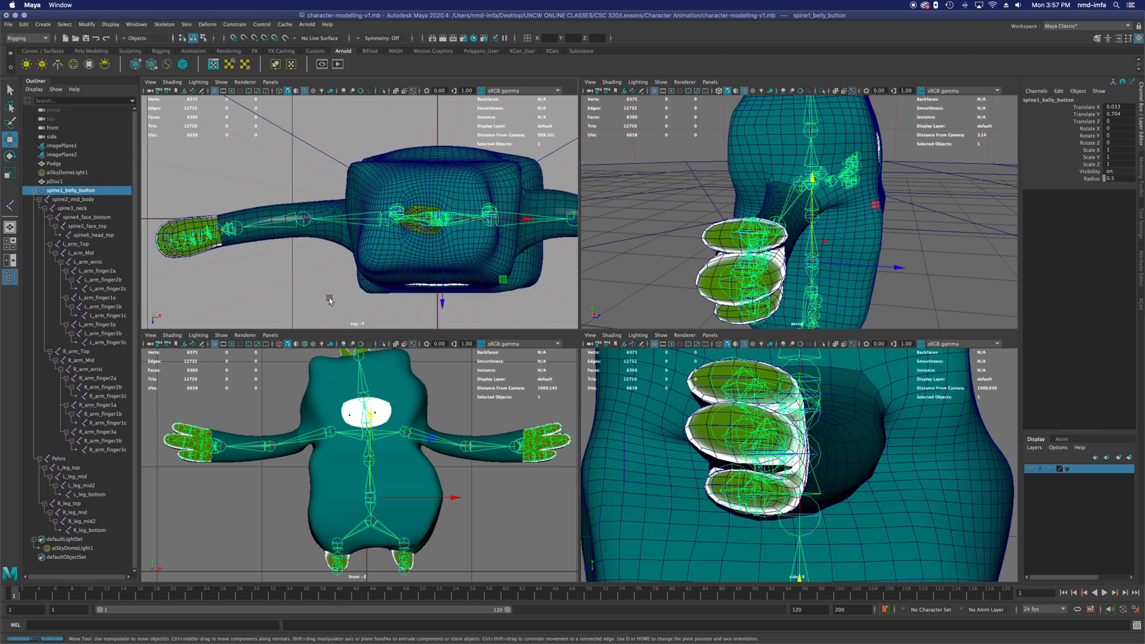
{"action": "right_click_drag", "start_coordinate": [408, 268], "coordinate": [375, 235], "text": "alt"}
{"action": "scroll", "coordinate": [368, 435], "scroll_direction": "down", "scroll_amount": 3}
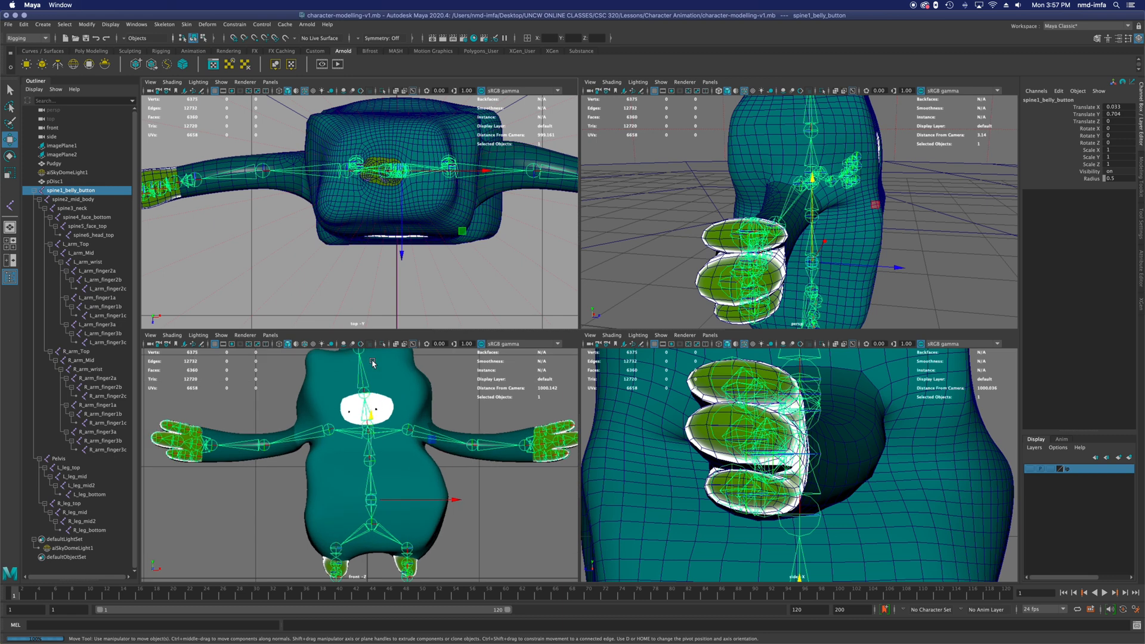
{"action": "scroll", "coordinate": [352, 411], "scroll_direction": "up", "scroll_amount": 4}
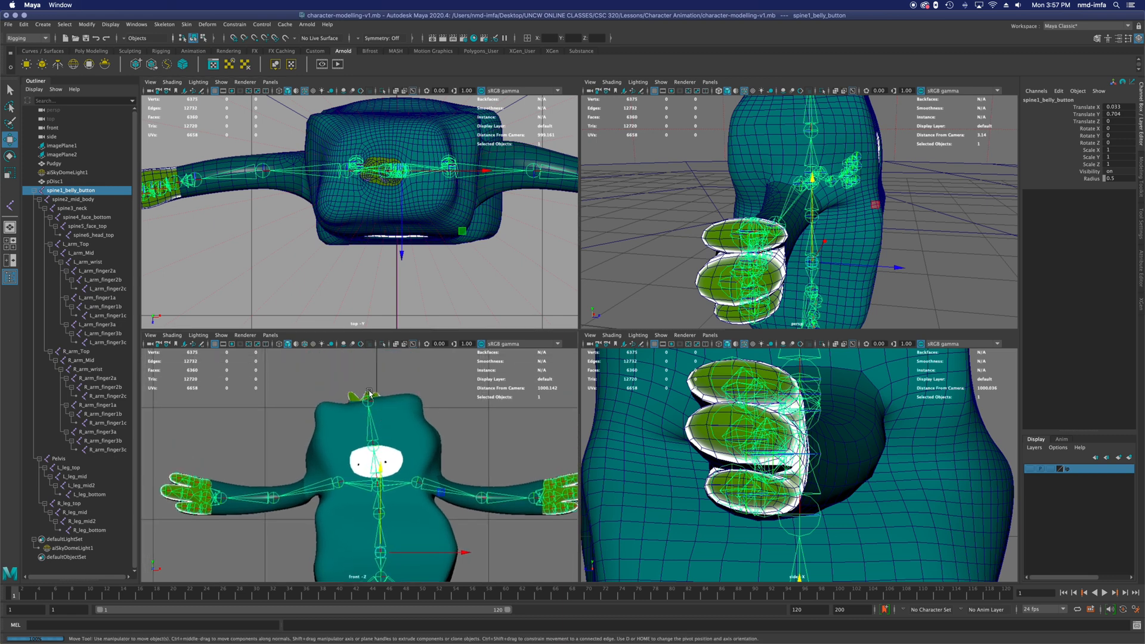
{"action": "scroll", "coordinate": [388, 494], "scroll_direction": "up", "scroll_amount": 4}
{"action": "scroll", "coordinate": [389, 494], "scroll_direction": "down", "scroll_amount": 6}
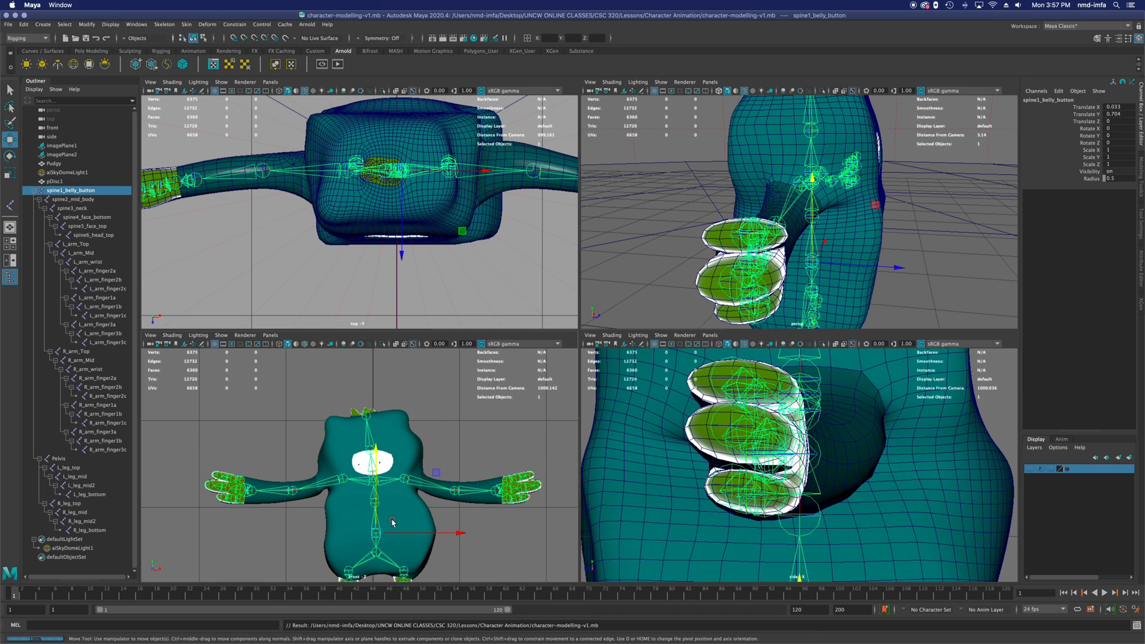
{"action": "middle_click_drag", "start_coordinate": [391, 521], "coordinate": [371, 446], "text": "alt"}
{"action": "scroll", "coordinate": [366, 502], "scroll_direction": "up", "scroll_amount": 3}
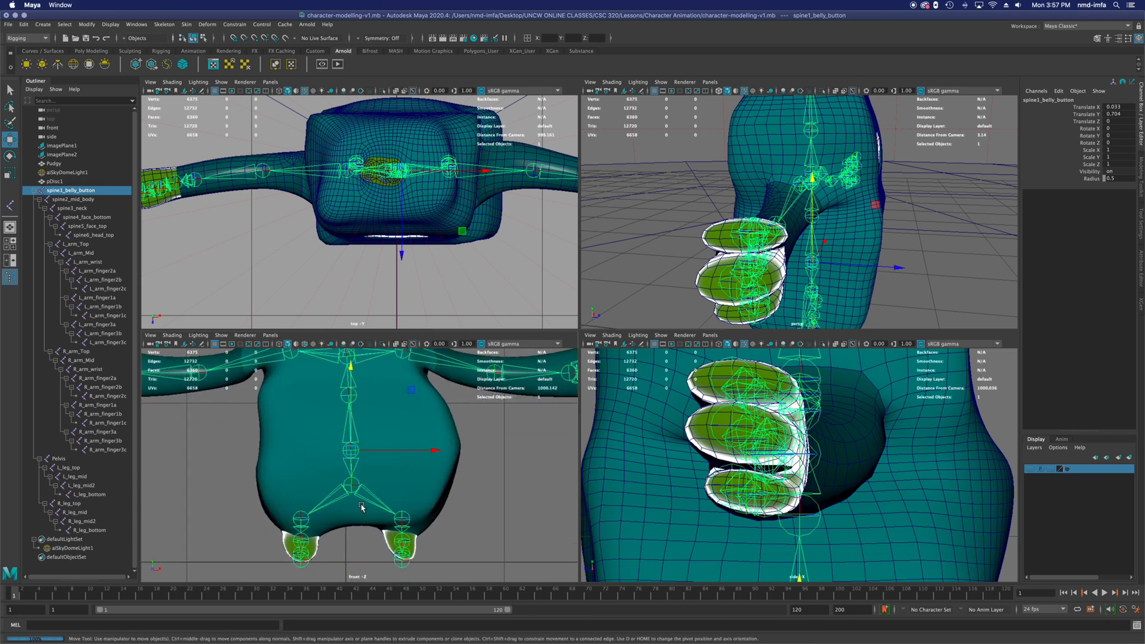
{"action": "left_click_drag", "start_coordinate": [782, 249], "coordinate": [676, 237], "text": "alt"}
{"action": "left_click_drag", "start_coordinate": [767, 250], "coordinate": [810, 261], "text": "alt"}
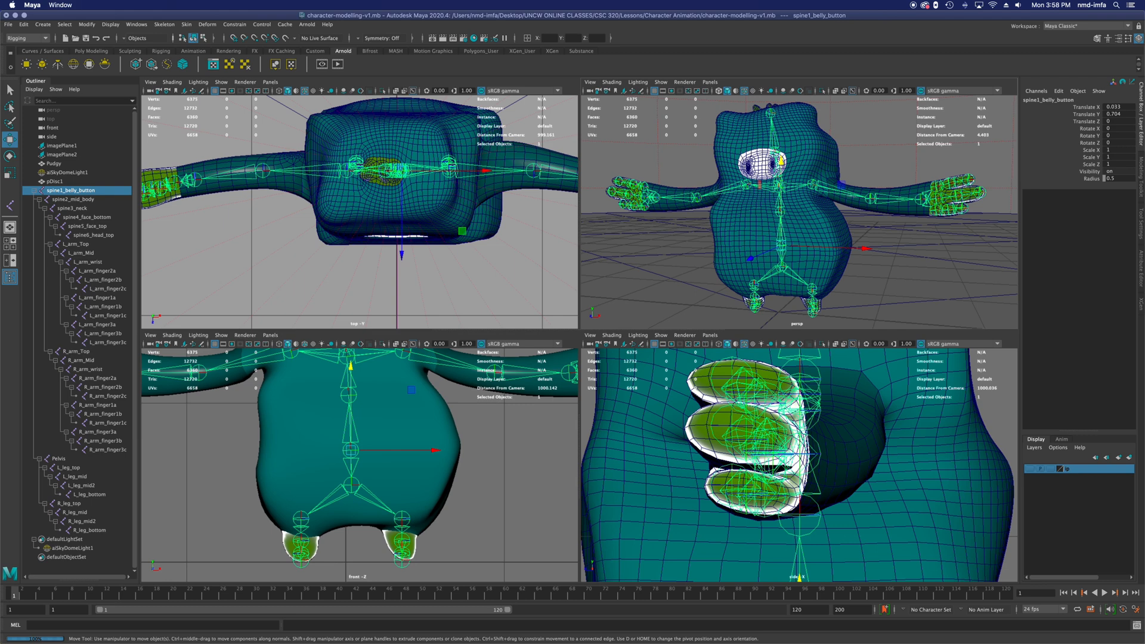
{"action": "key", "text": "super+Tab"}
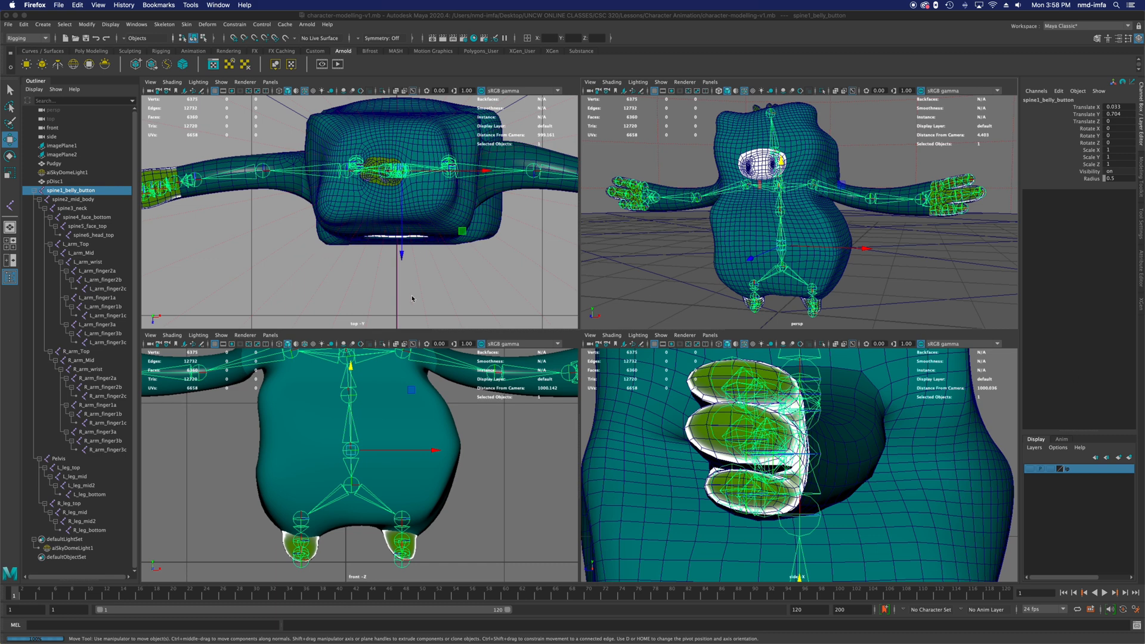
{"action": "scroll", "coordinate": [412, 493], "scroll_direction": "down", "scroll_amount": 5}
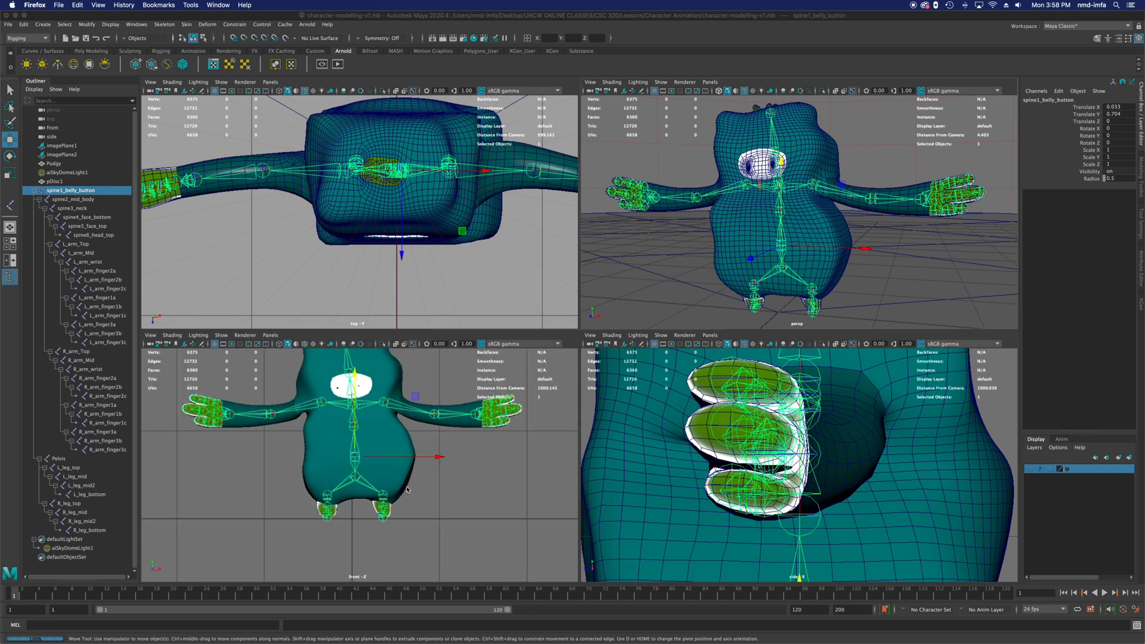
{"action": "middle_click_drag", "start_coordinate": [416, 456], "coordinate": [418, 501], "text": "alt"}
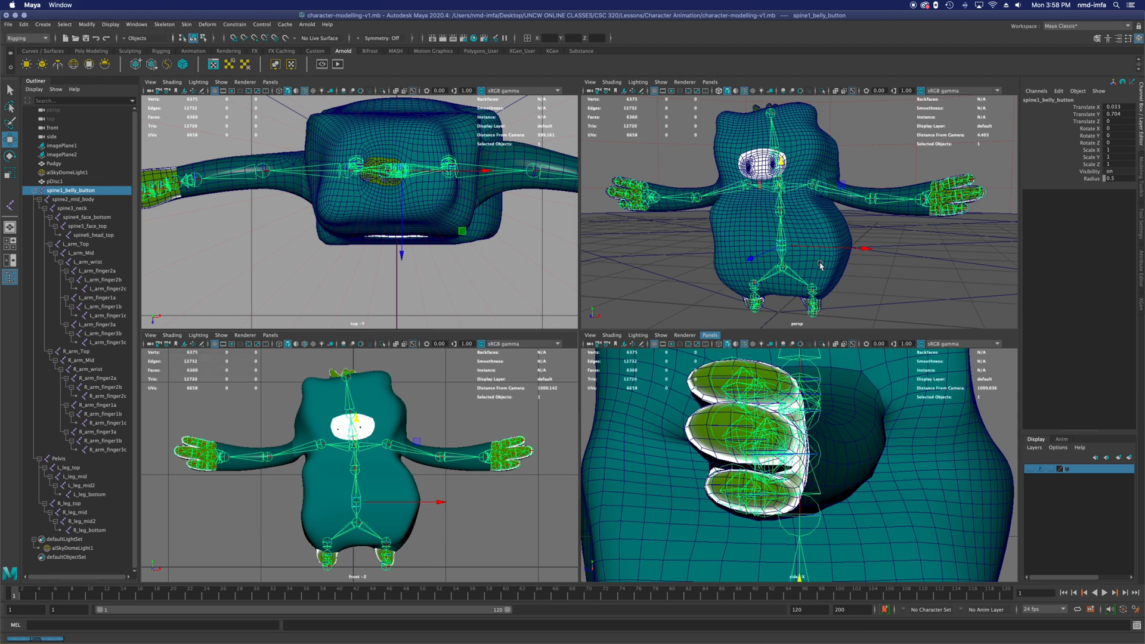
{"action": "mouse_move", "coordinate": [454, 631]}
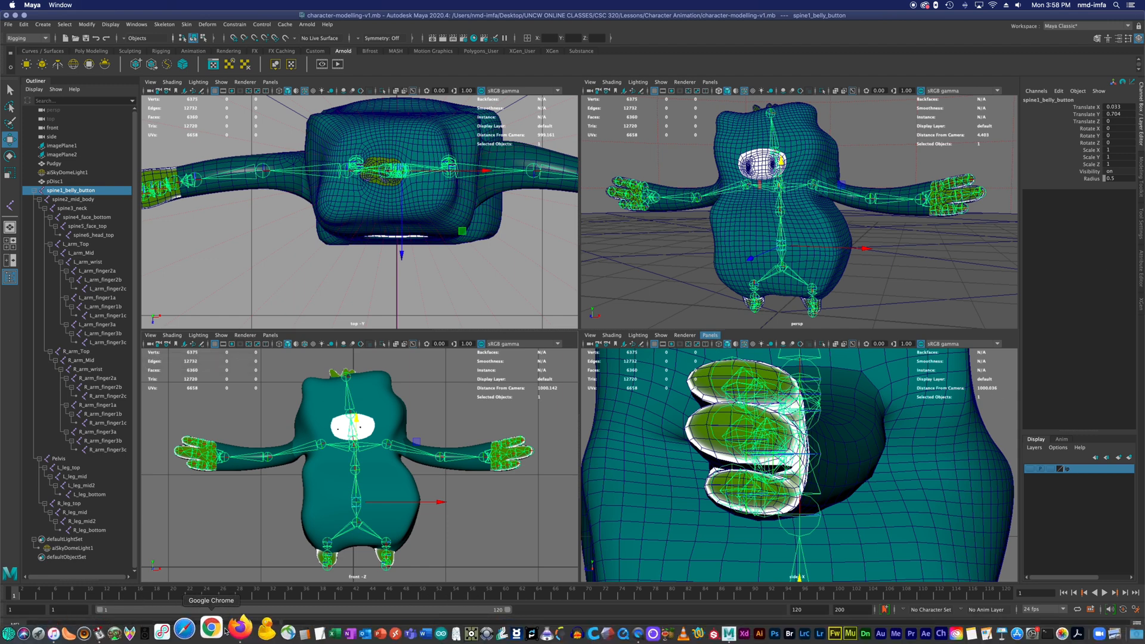
{"action": "left_click", "coordinate": [209, 636]}
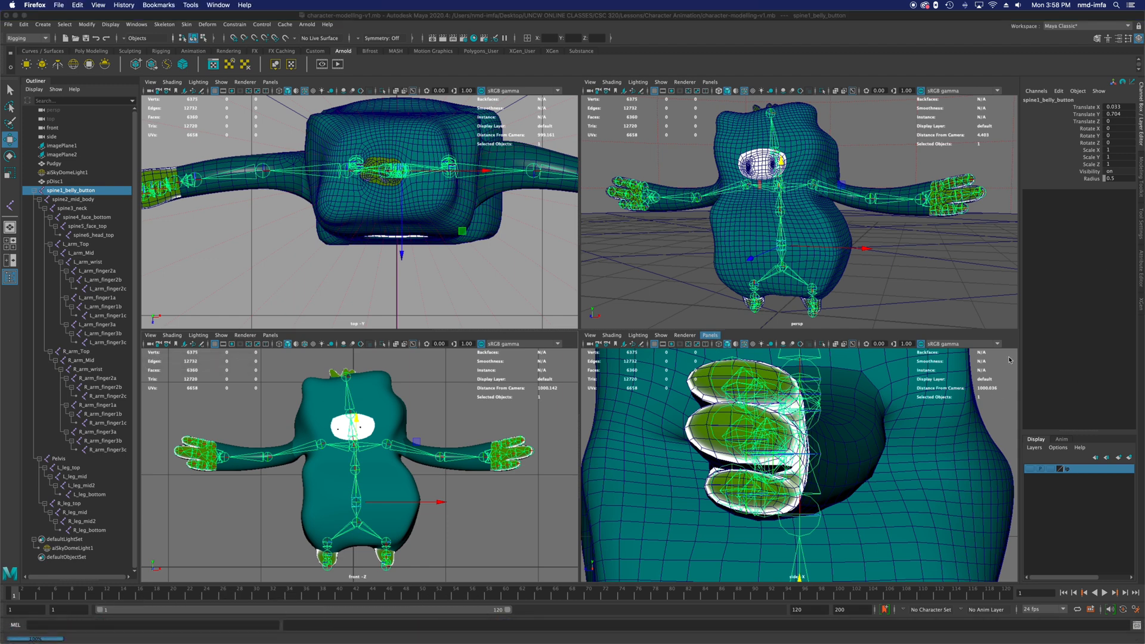
Select every joint from spine1_belly_button through R_leg_bottom and display their local rotation axes.
{"action": "left_click", "coordinate": [80, 203]}
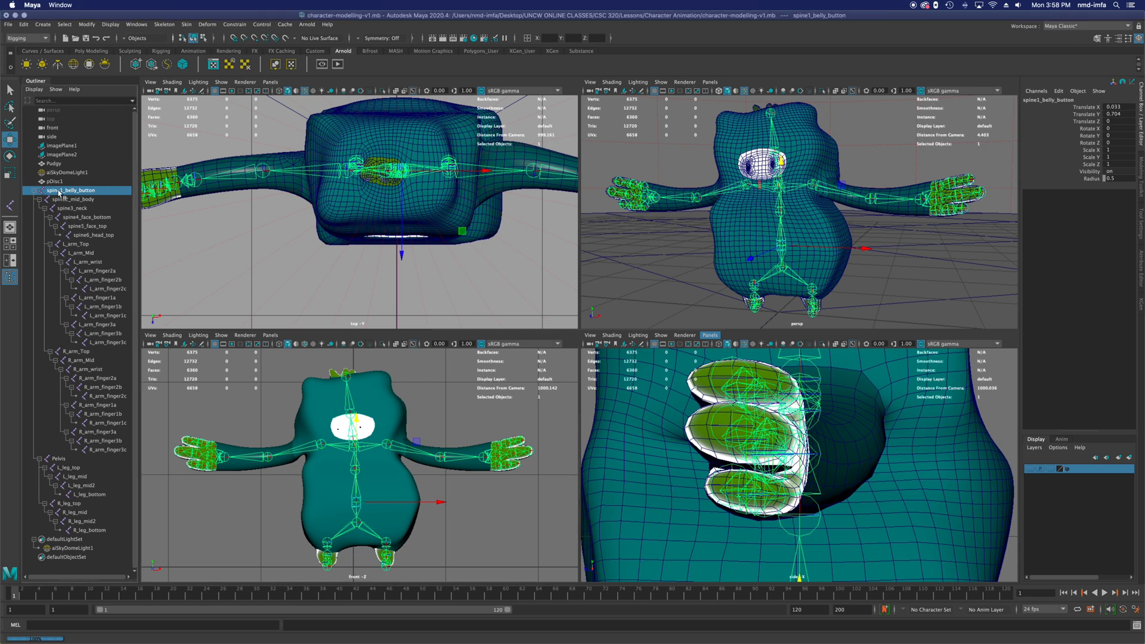
{"action": "left_click", "coordinate": [88, 530], "text": "shift"}
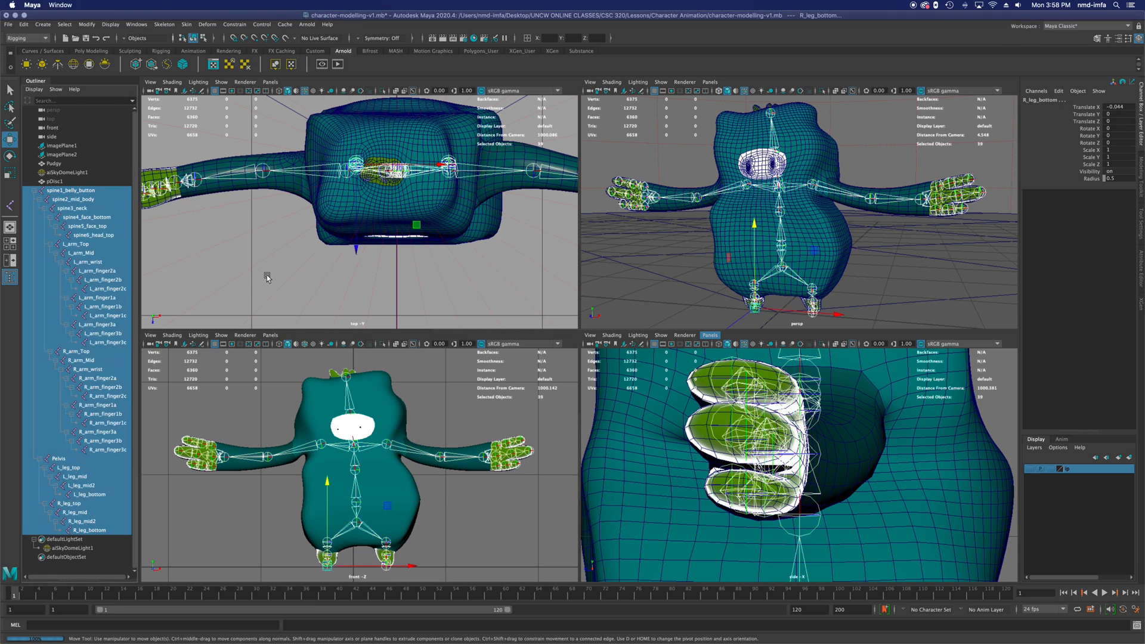
{"action": "left_click", "coordinate": [111, 28]}
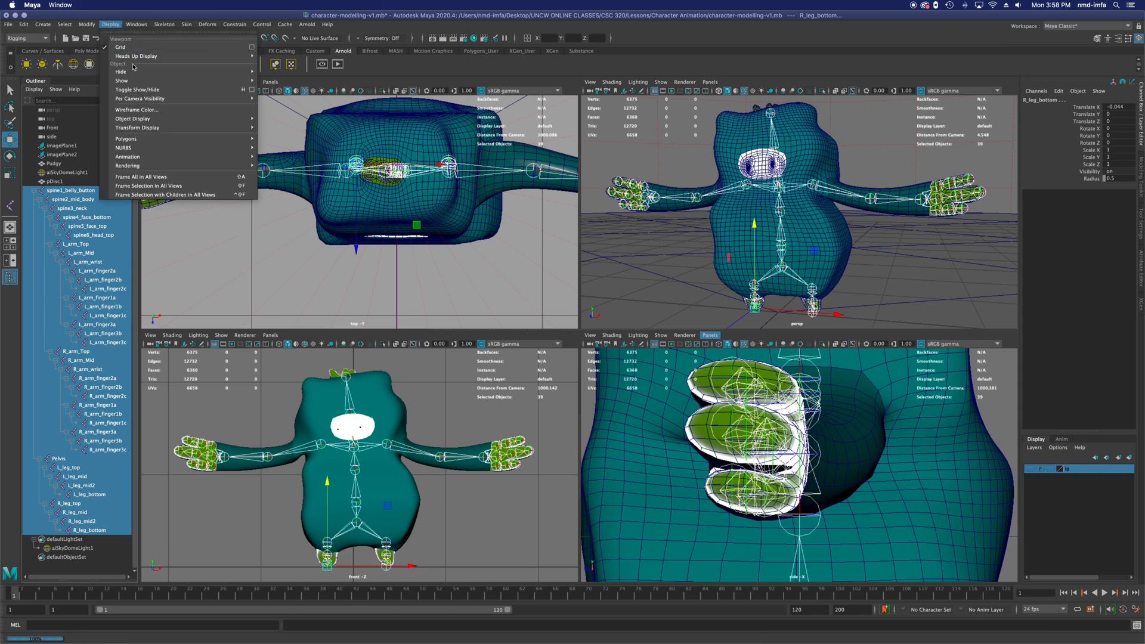
{"action": "mouse_move", "coordinate": [212, 128]}
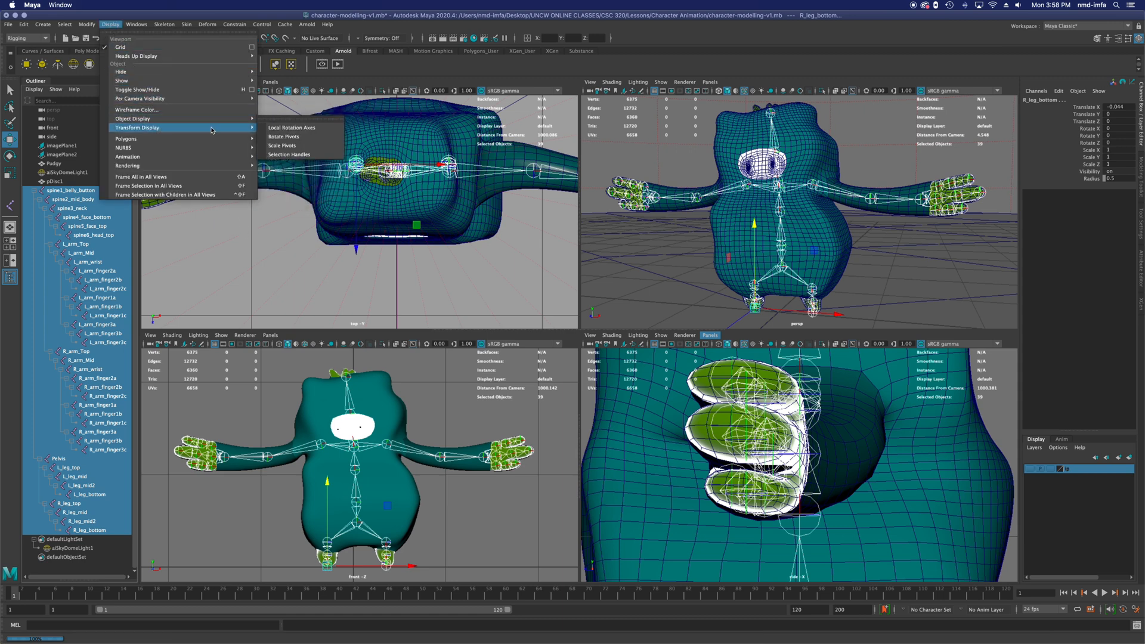
{"action": "left_click", "coordinate": [292, 128]}
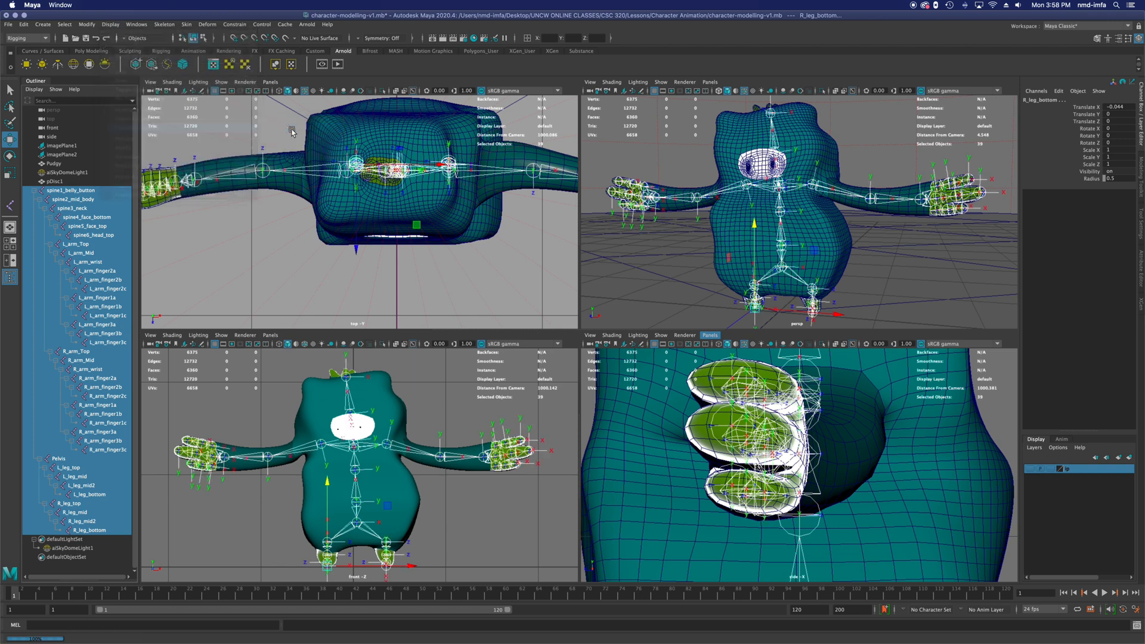
{"action": "left_click", "coordinate": [104, 25]}
{"action": "mouse_move", "coordinate": [164, 128]}
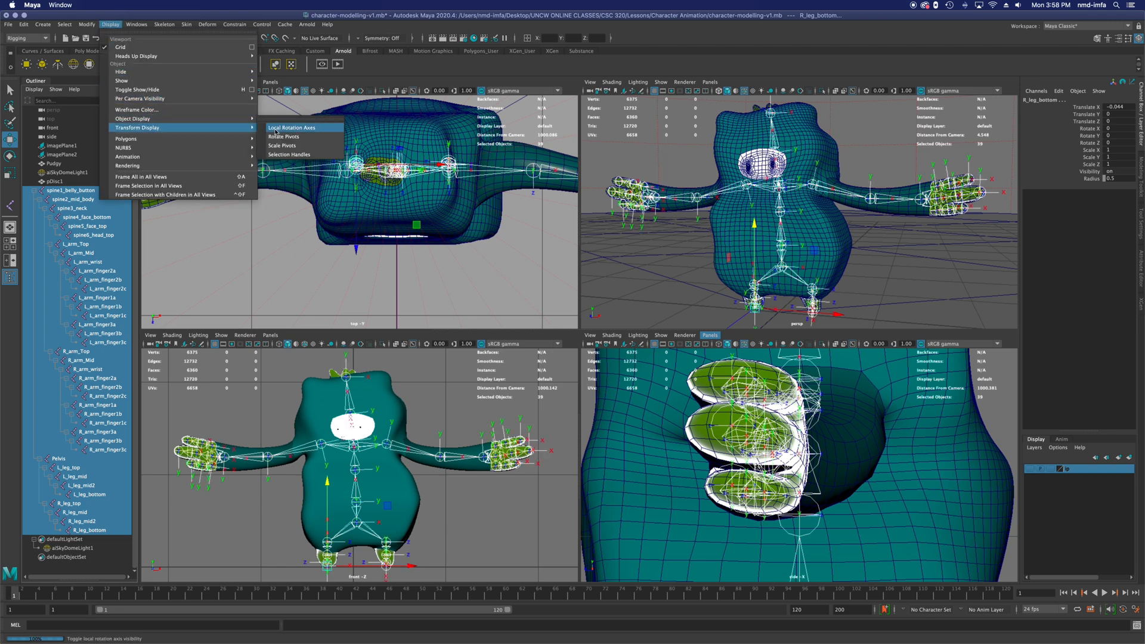
{"action": "left_click", "coordinate": [112, 25]}
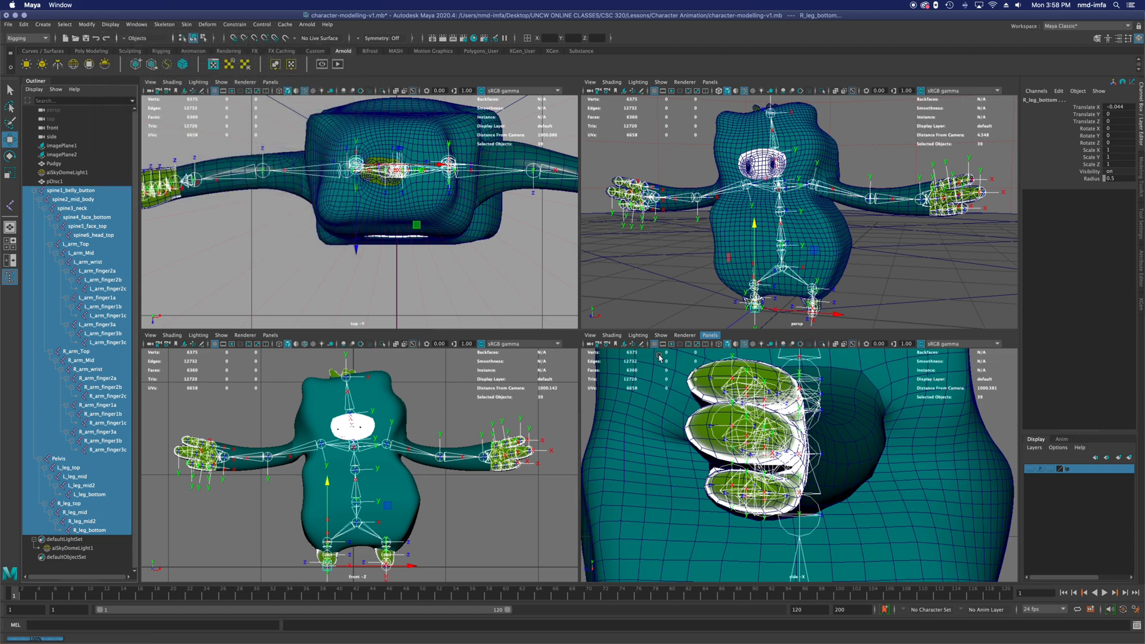
Examine the local rotation axes of the spine and arm joints in the perspective view.
{"action": "mouse_move", "coordinate": [789, 260]}
{"action": "left_mouse_down", "text": "alt"}
{"action": "mouse_move", "coordinate": [816, 249]}
{"action": "mouse_move", "coordinate": [811, 242]}
{"action": "mouse_move", "coordinate": [800, 258]}
{"action": "left_mouse_up", "text": "alt"}
{"action": "scroll", "coordinate": [833, 232], "scroll_direction": "up", "scroll_amount": 10}
{"action": "scroll", "coordinate": [833, 231], "scroll_direction": "down", "scroll_amount": 3}
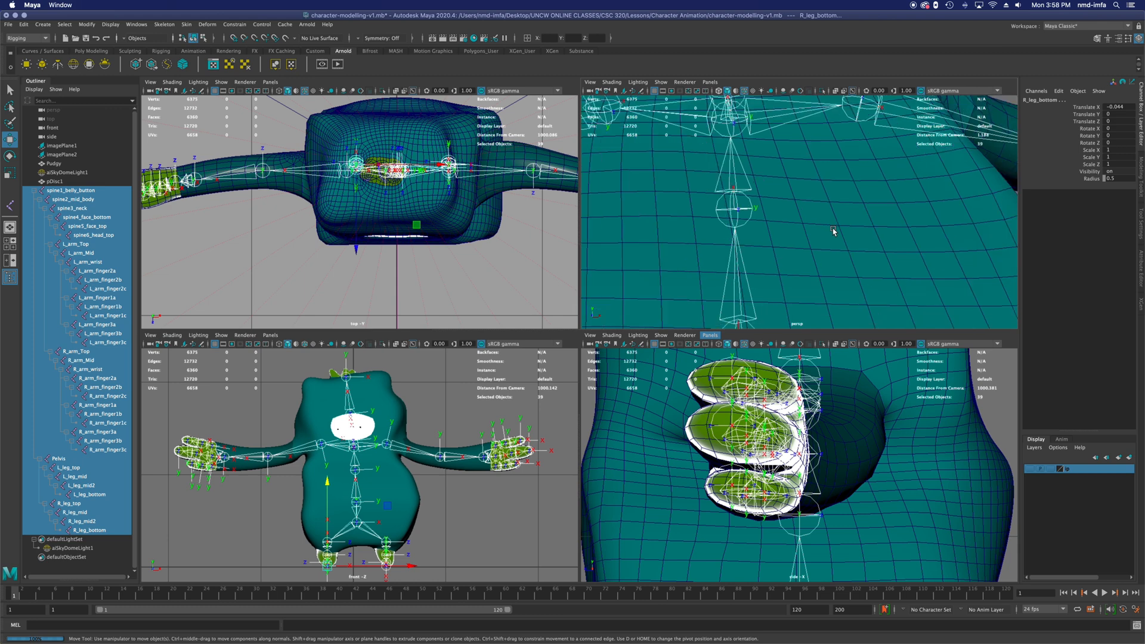
{"action": "left_click_drag", "start_coordinate": [870, 209], "coordinate": [743, 292], "text": "alt"}
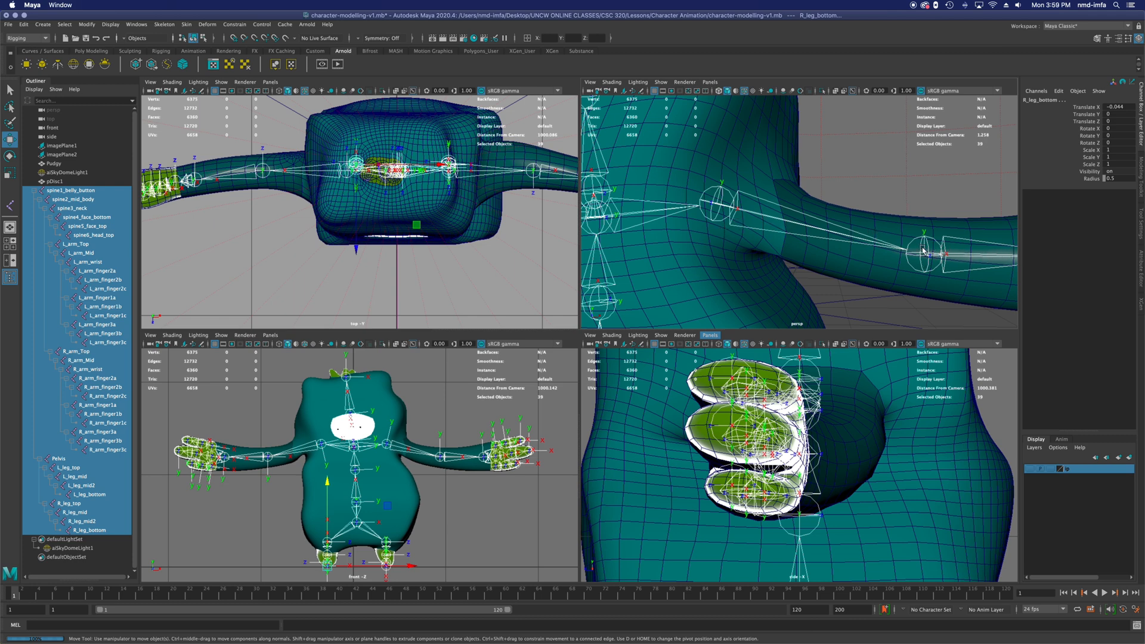
{"action": "scroll", "coordinate": [924, 250], "scroll_direction": "down", "scroll_amount": 3}
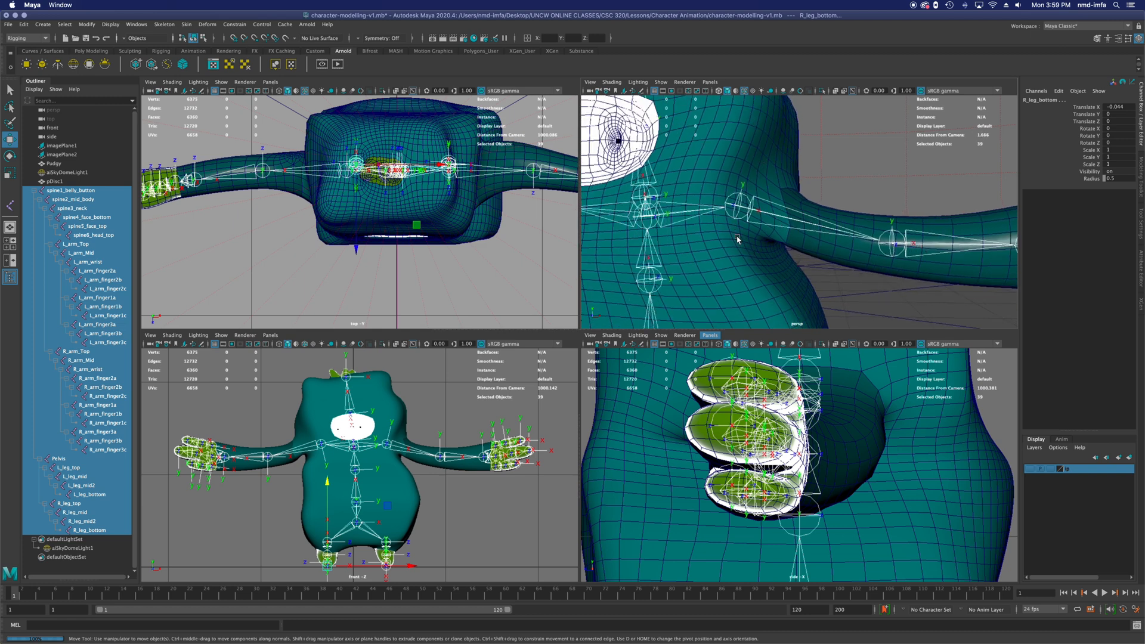
{"action": "scroll", "coordinate": [718, 220], "scroll_direction": "down", "scroll_amount": 4}
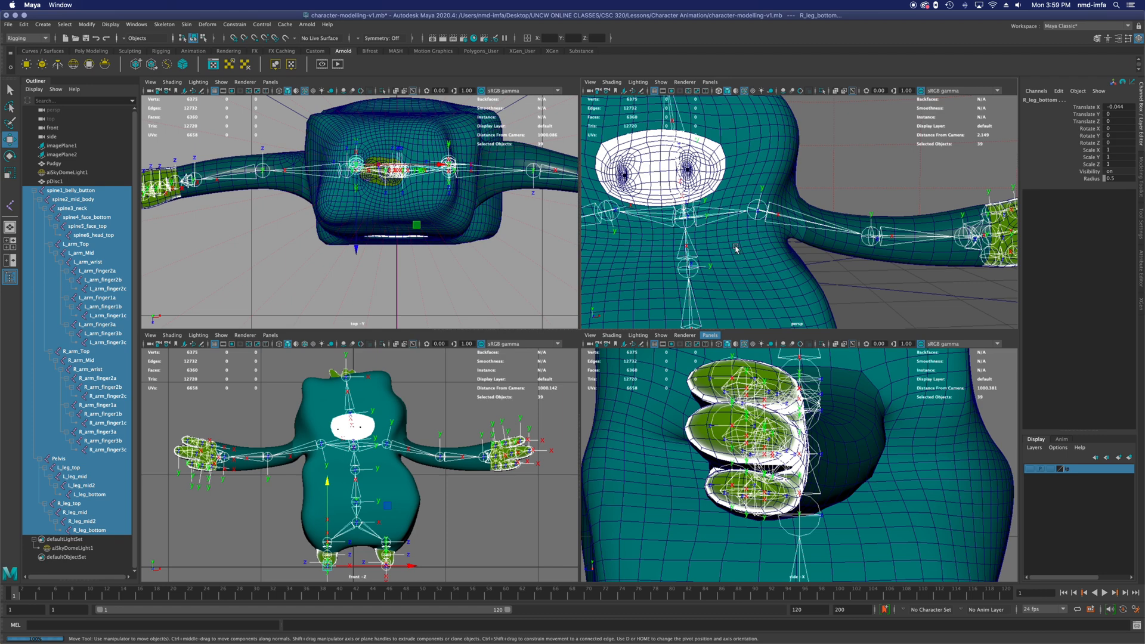
Examine the local rotation axes of the whole skeleton, comparing the arms, spine and legs in the perspective view.
{"action": "scroll", "coordinate": [736, 250], "scroll_direction": "down", "scroll_amount": 6}
{"action": "middle_click_drag", "start_coordinate": [738, 257], "coordinate": [798, 229], "text": "alt"}
{"action": "mouse_move", "coordinate": [831, 237]}
{"action": "left_mouse_down", "text": "alt"}
{"action": "mouse_move", "coordinate": [817, 238]}
{"action": "mouse_move", "coordinate": [838, 234]}
{"action": "mouse_move", "coordinate": [823, 231]}
{"action": "left_mouse_up", "text": "alt"}
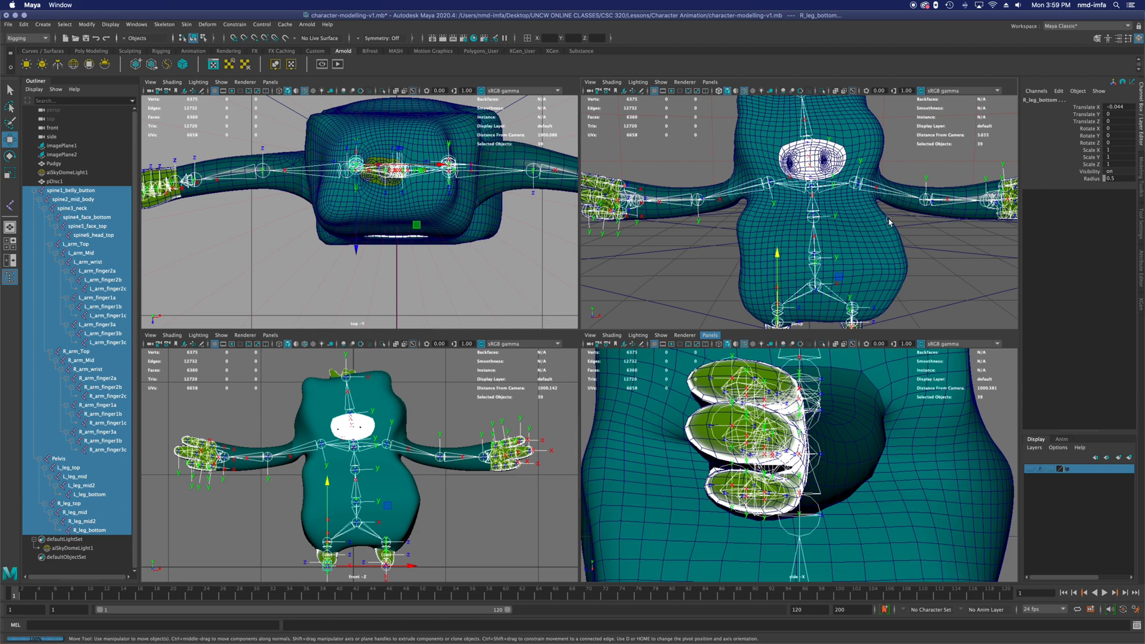
{"action": "mouse_move", "coordinate": [877, 251]}
{"action": "left_mouse_down", "text": "alt"}
{"action": "mouse_move", "coordinate": [857, 235]}
{"action": "mouse_move", "coordinate": [869, 222]}
{"action": "mouse_move", "coordinate": [865, 260]}
{"action": "left_mouse_up", "text": "alt"}
{"action": "key", "text": "ctrl+1"}
{"action": "key", "text": "ctrl+1"}
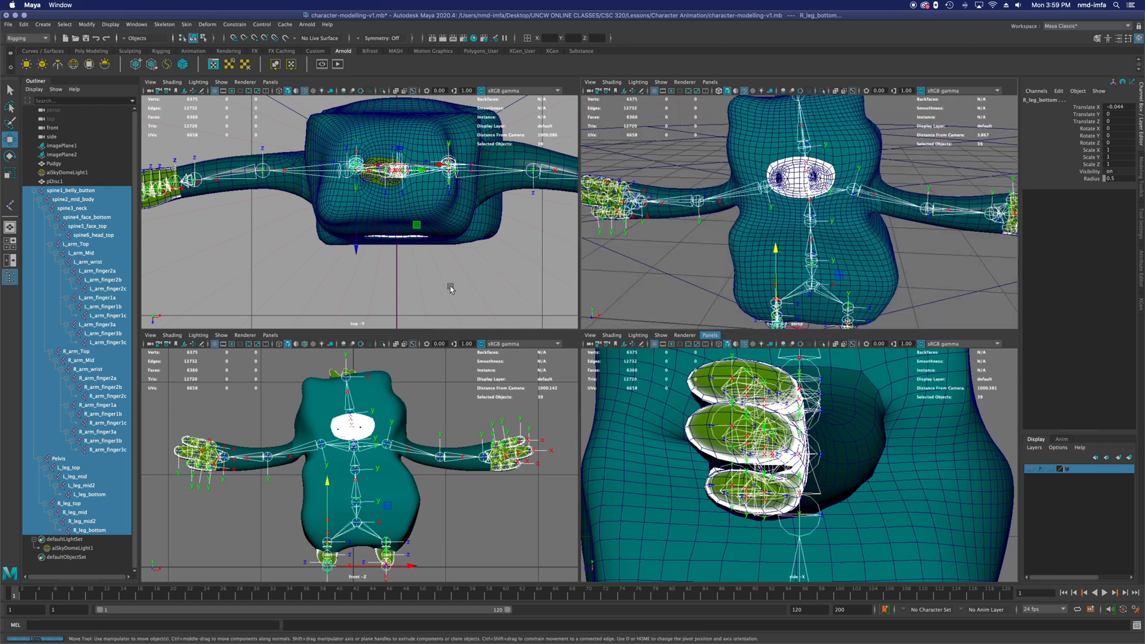
{"action": "scroll", "coordinate": [402, 495], "scroll_direction": "up", "scroll_amount": 1}
{"action": "scroll", "coordinate": [395, 495], "scroll_direction": "up", "scroll_amount": 1}
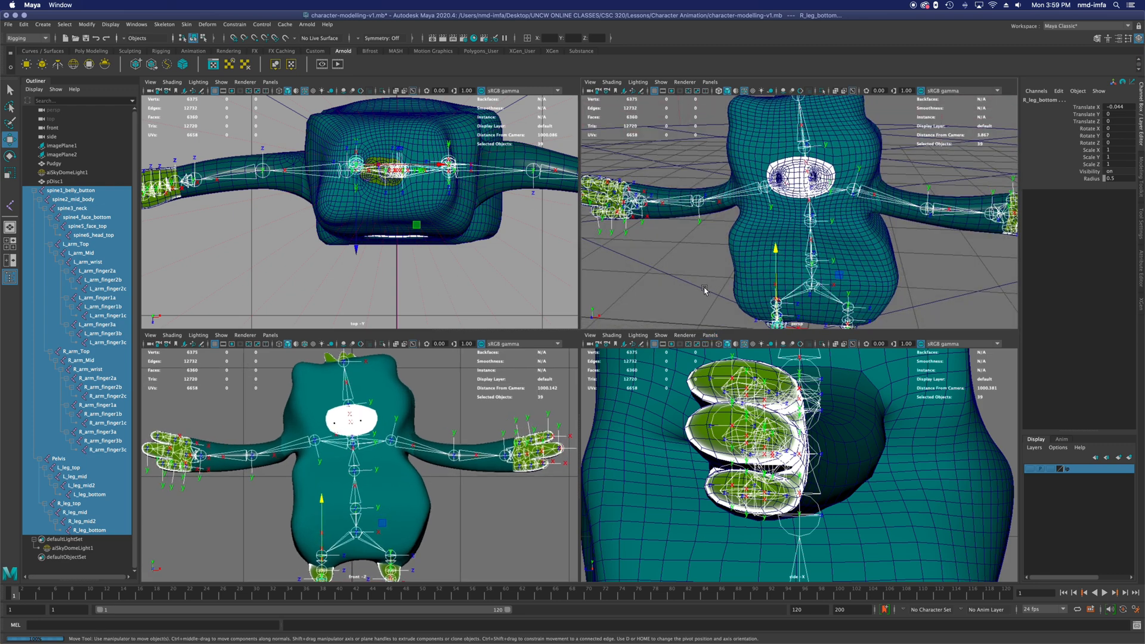
{"action": "scroll", "coordinate": [650, 320], "scroll_direction": "down", "scroll_amount": 5}
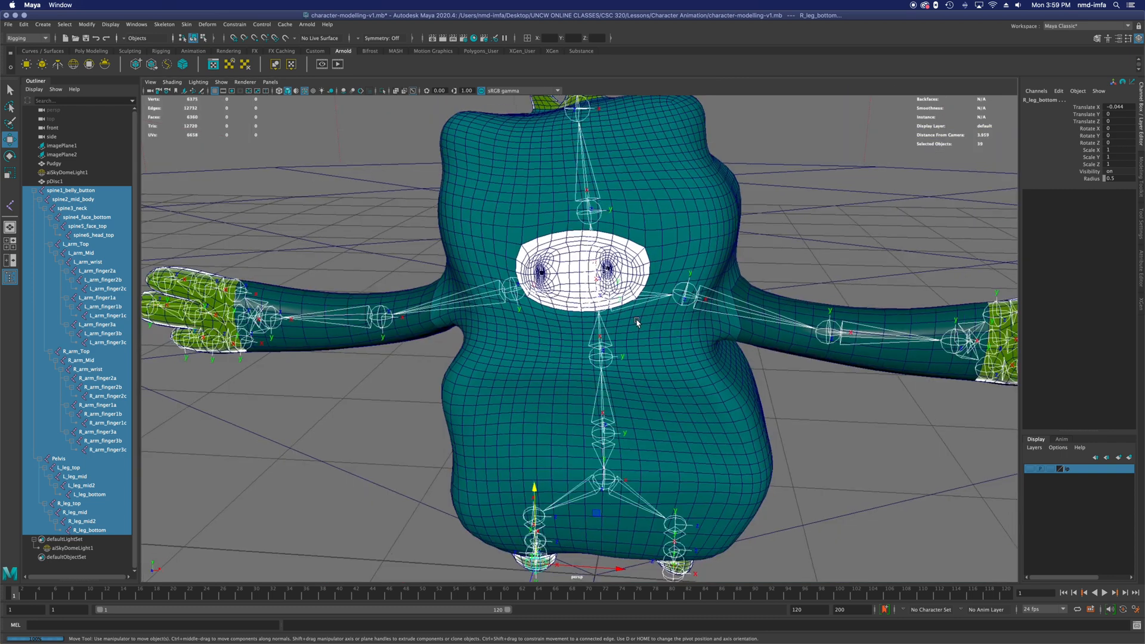
{"action": "left_click_drag", "start_coordinate": [634, 323], "coordinate": [631, 351], "text": "alt"}
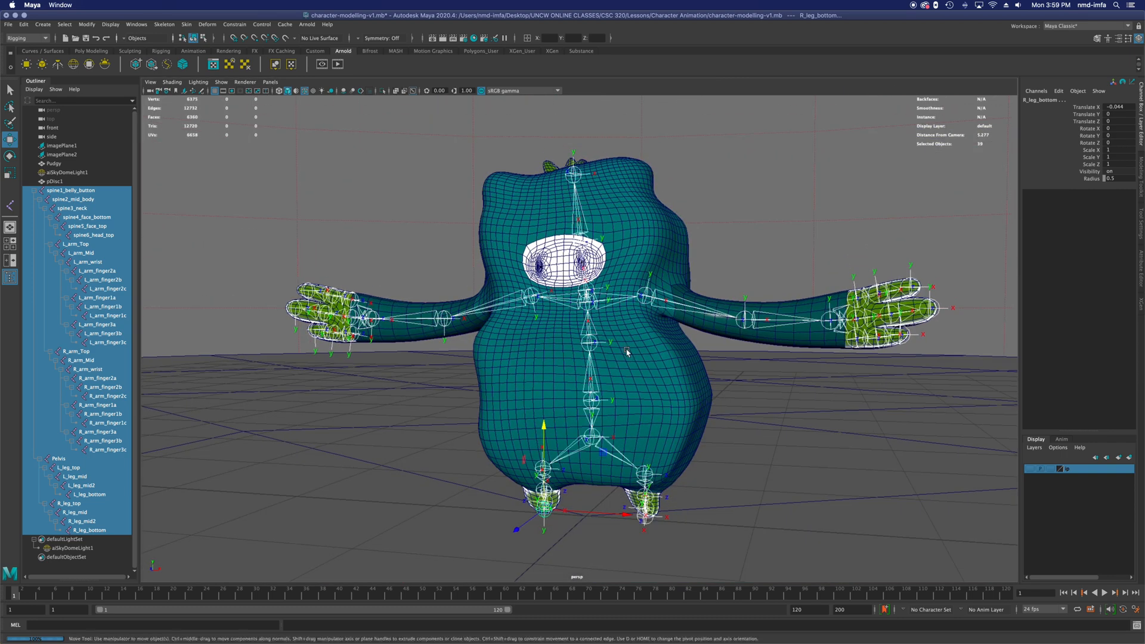
Orient the joints from R_arm_Top through R_arm_finger3c with primary axis X, secondary axis Y and secondary axis world orientation +Y.
{"action": "left_click", "coordinate": [387, 379]}
{"action": "left_click", "coordinate": [519, 304]}
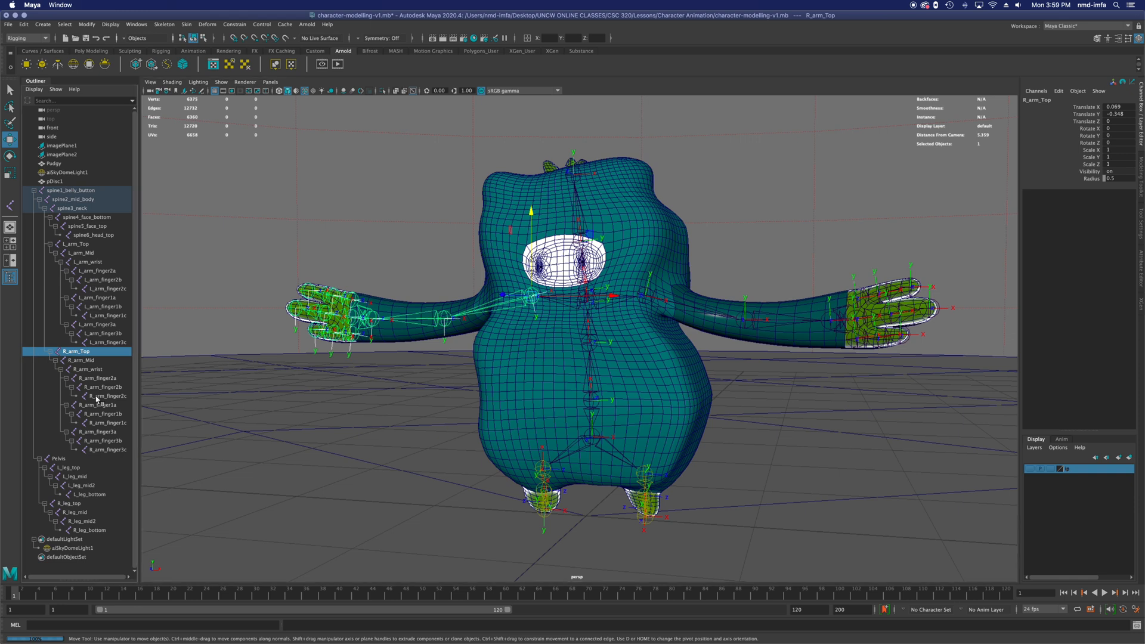
{"action": "left_click", "coordinate": [102, 450], "text": "shift"}
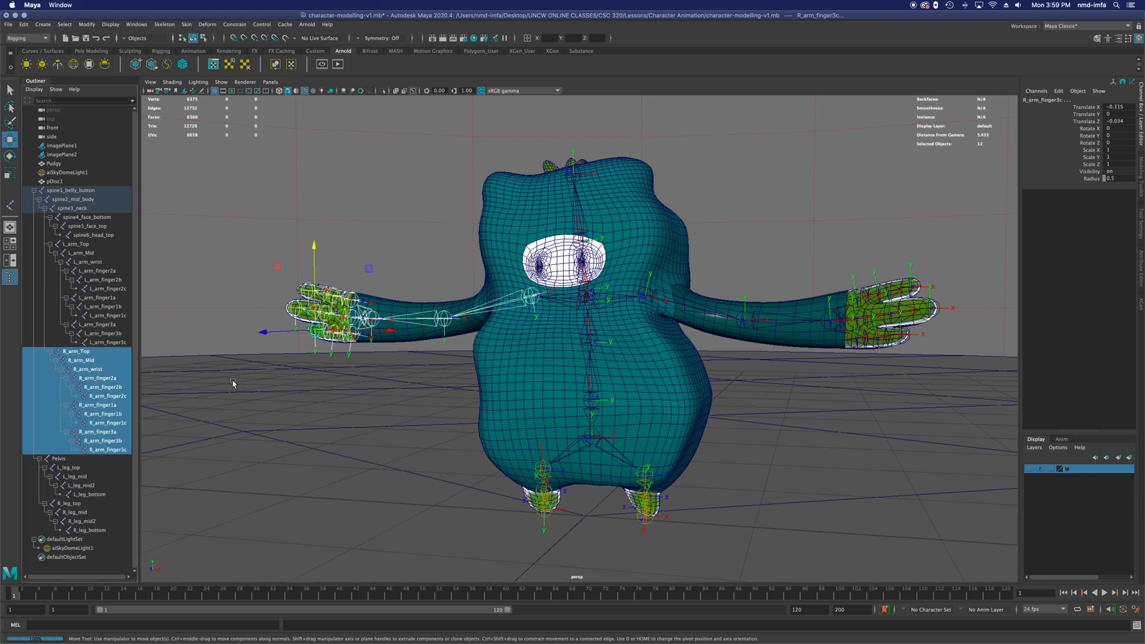
{"action": "left_click", "coordinate": [165, 25]}
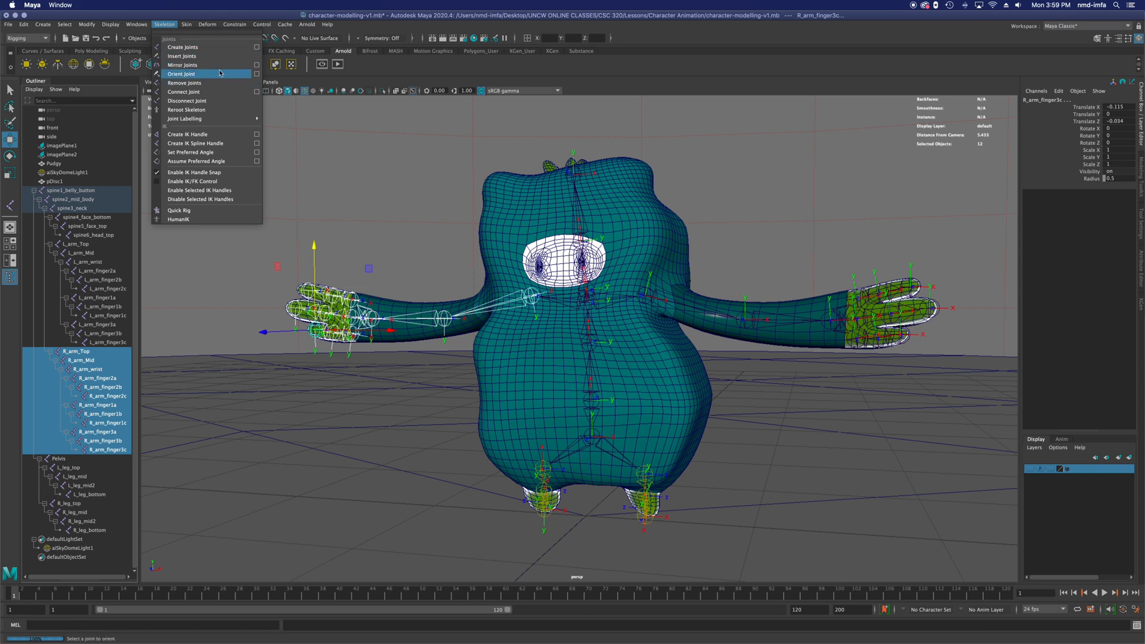
{"action": "left_click", "coordinate": [257, 74]}
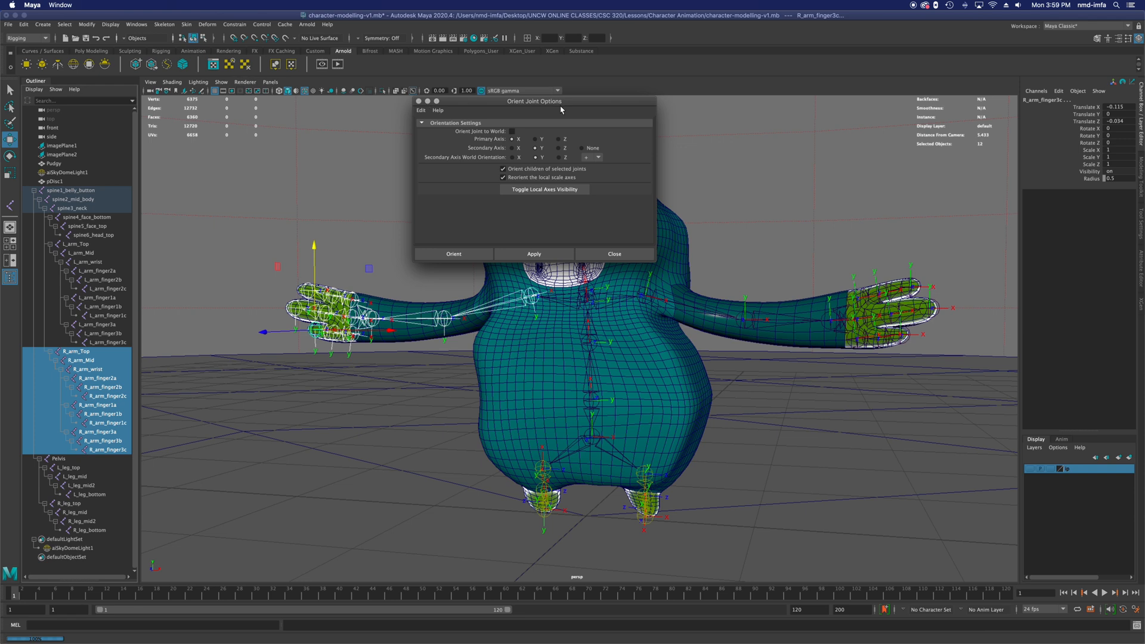
{"action": "left_click_drag", "start_coordinate": [548, 106], "coordinate": [756, 140]}
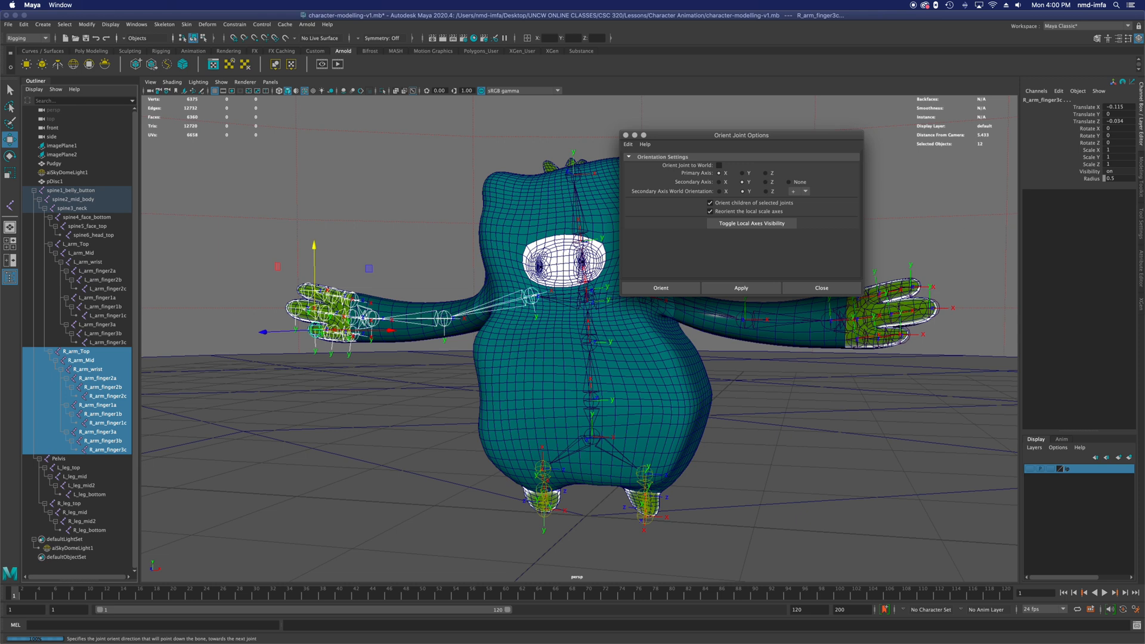
{"action": "left_click", "coordinate": [717, 166]}
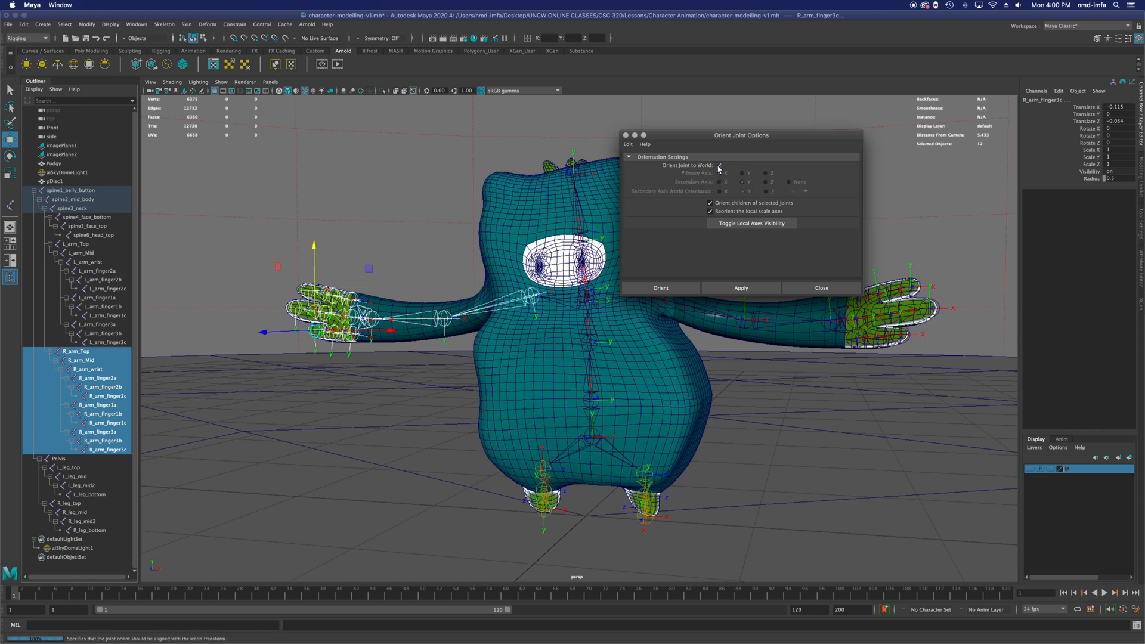
{"action": "left_click", "coordinate": [719, 167]}
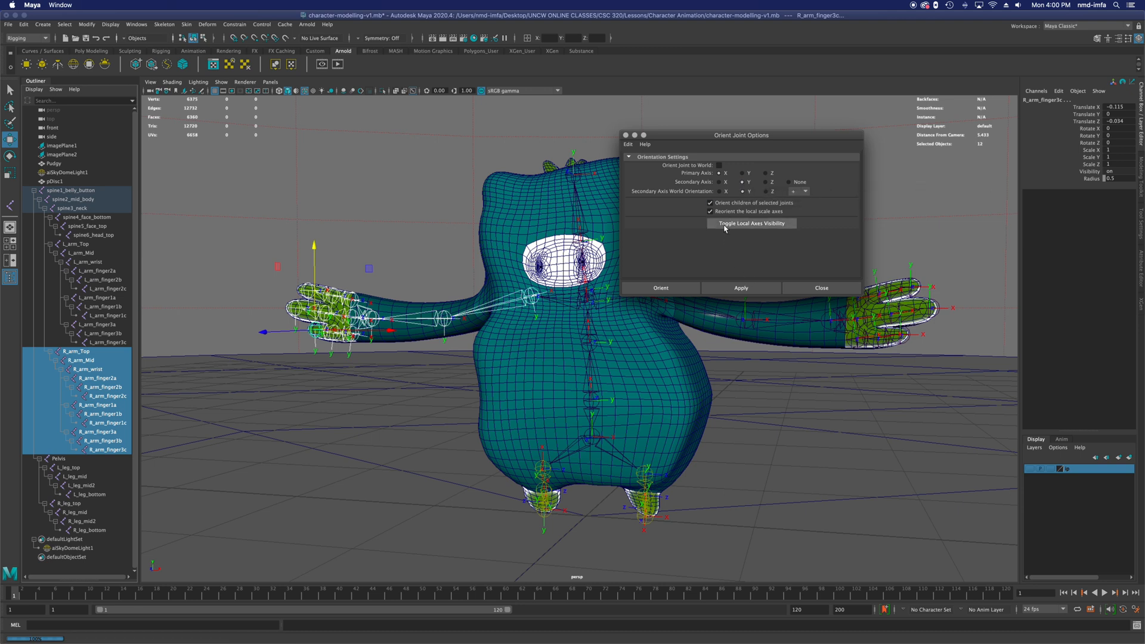
{"action": "left_click", "coordinate": [679, 290]}
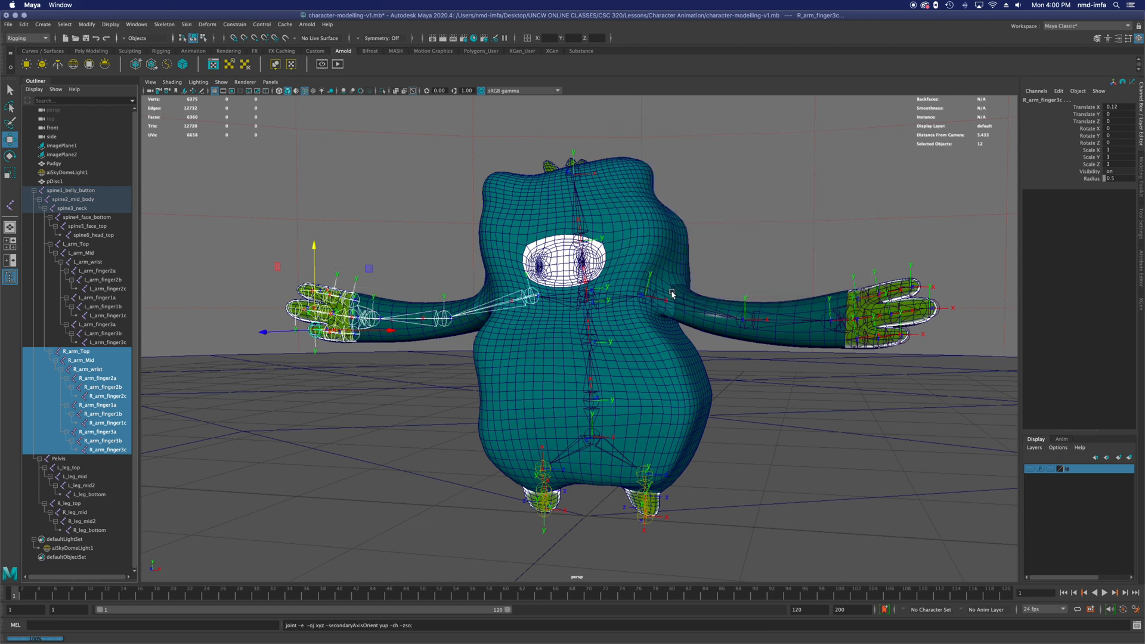
{"action": "left_click_drag", "start_coordinate": [471, 325], "coordinate": [361, 300], "text": "alt"}
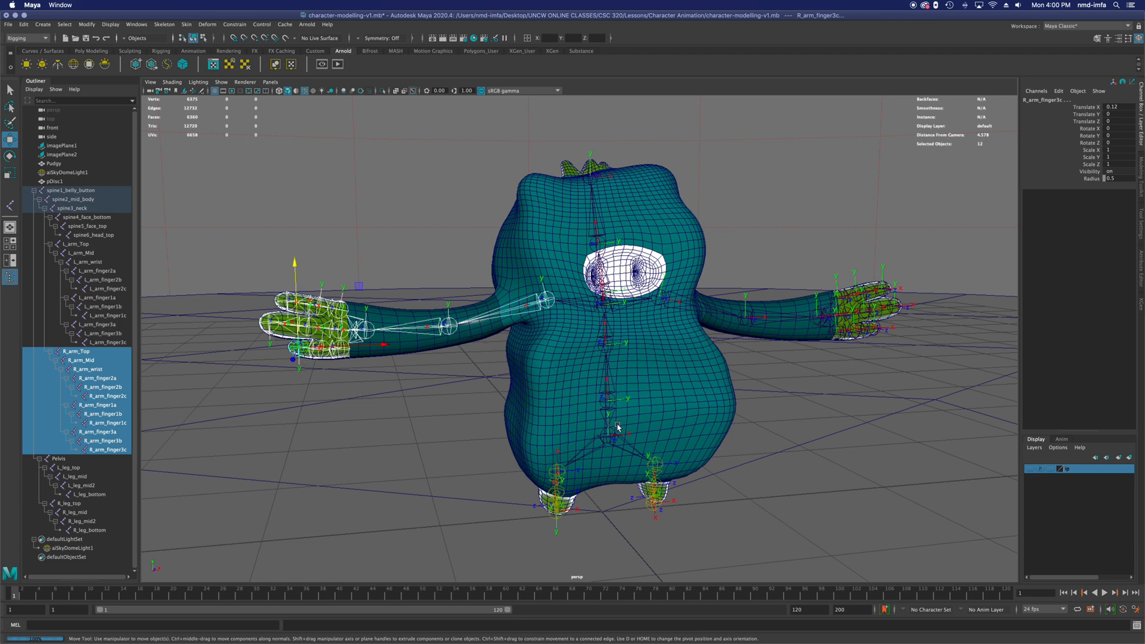
{"action": "left_click_drag", "start_coordinate": [619, 399], "coordinate": [594, 396], "text": "alt"}
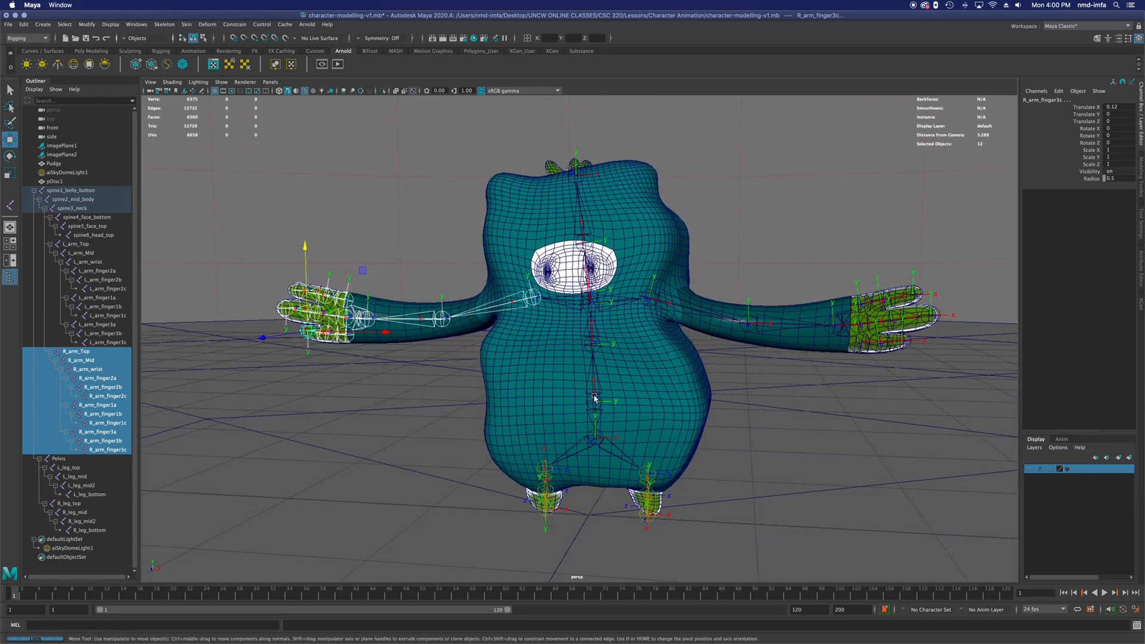
Orient R_leg_top and its children with secondary axis world orientation +Y, and inspect the leg joints' local axes.
{"action": "left_click", "coordinate": [544, 472]}
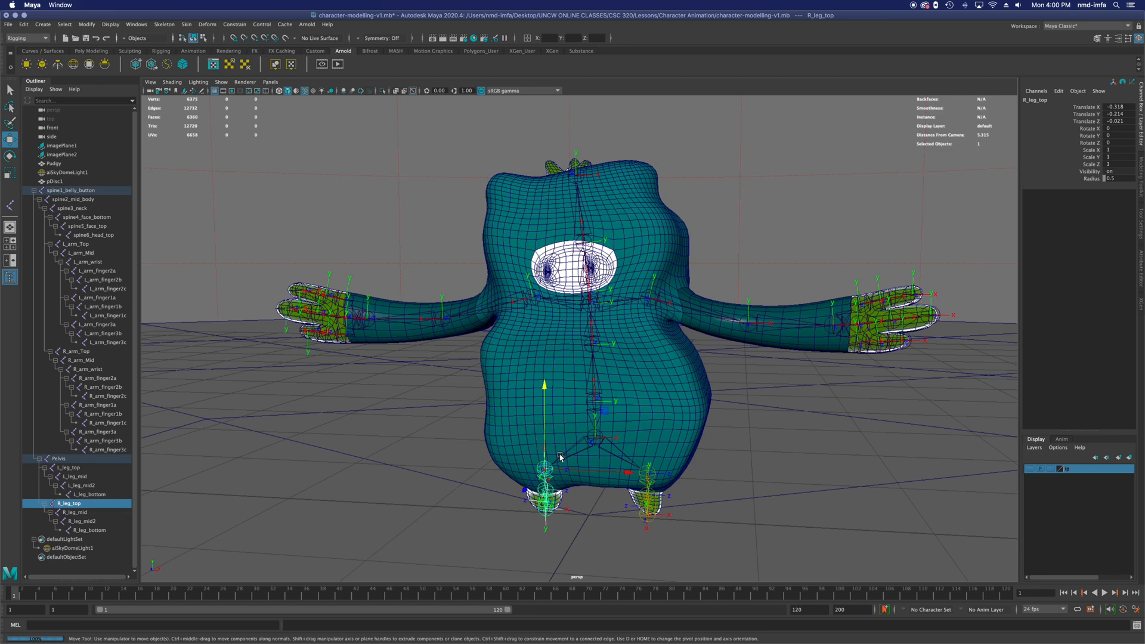
{"action": "left_click", "coordinate": [173, 25]}
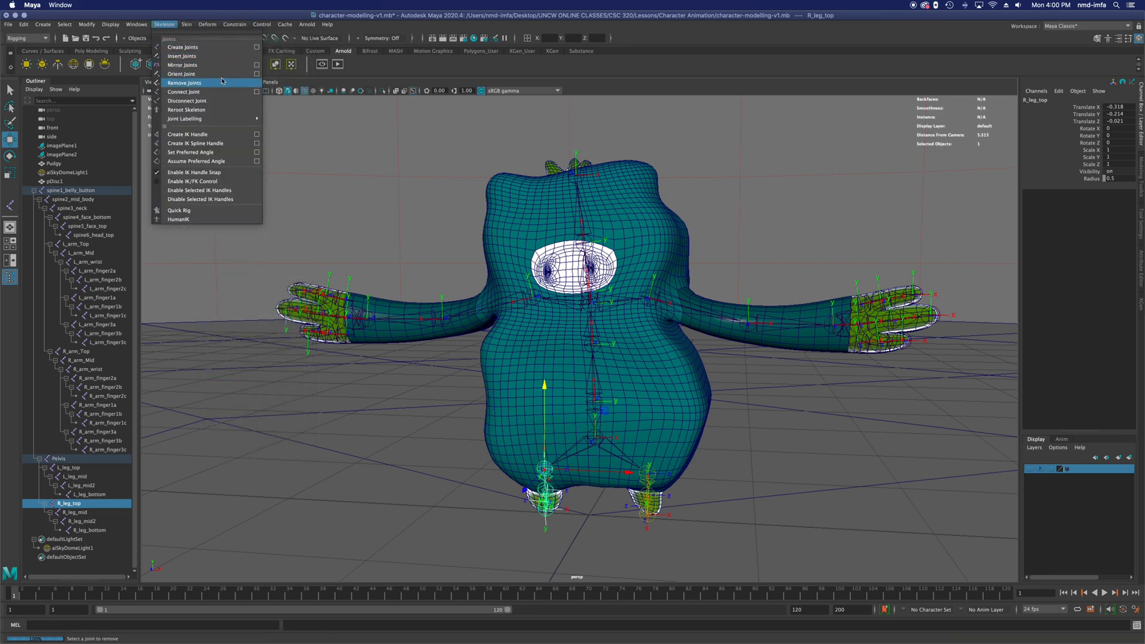
{"action": "left_click", "coordinate": [257, 74]}
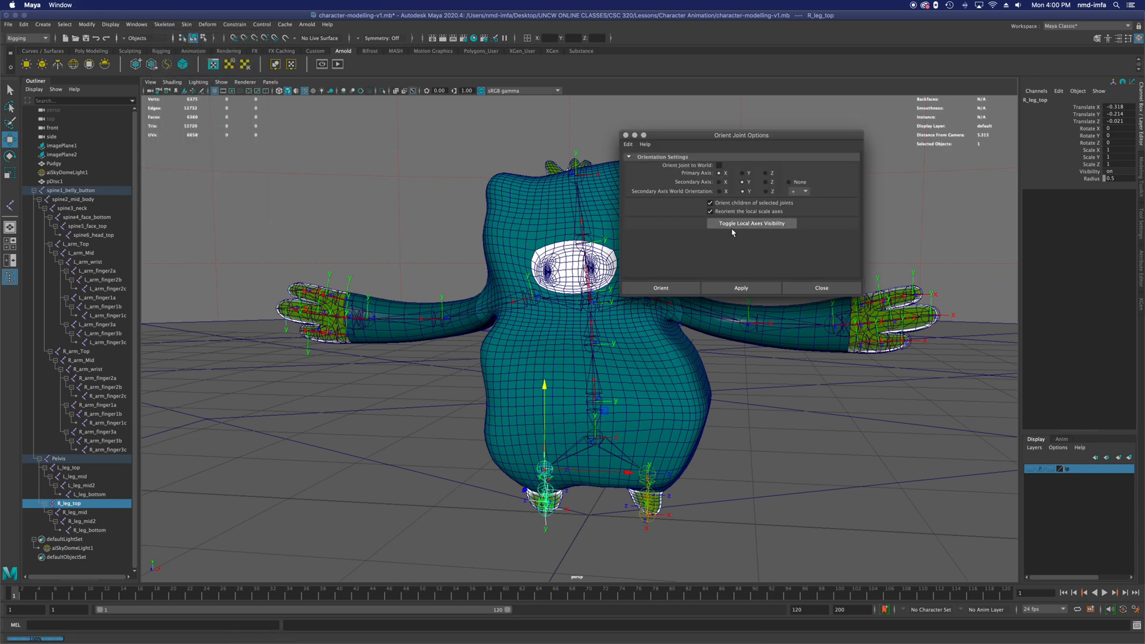
{"action": "left_click", "coordinate": [671, 288]}
{"action": "left_click_drag", "start_coordinate": [620, 392], "coordinate": [546, 463], "text": "alt"}
{"action": "right_click_drag", "start_coordinate": [546, 463], "coordinate": [547, 427], "text": "alt"}
{"action": "left_click", "coordinate": [562, 446]}
{"action": "left_click_drag", "start_coordinate": [561, 446], "coordinate": [649, 463], "text": "alt"}
{"action": "left_click", "coordinate": [507, 513]}
{"action": "left_click_drag", "start_coordinate": [507, 514], "coordinate": [474, 501], "text": "alt"}
{"action": "left_click", "coordinate": [589, 481]}
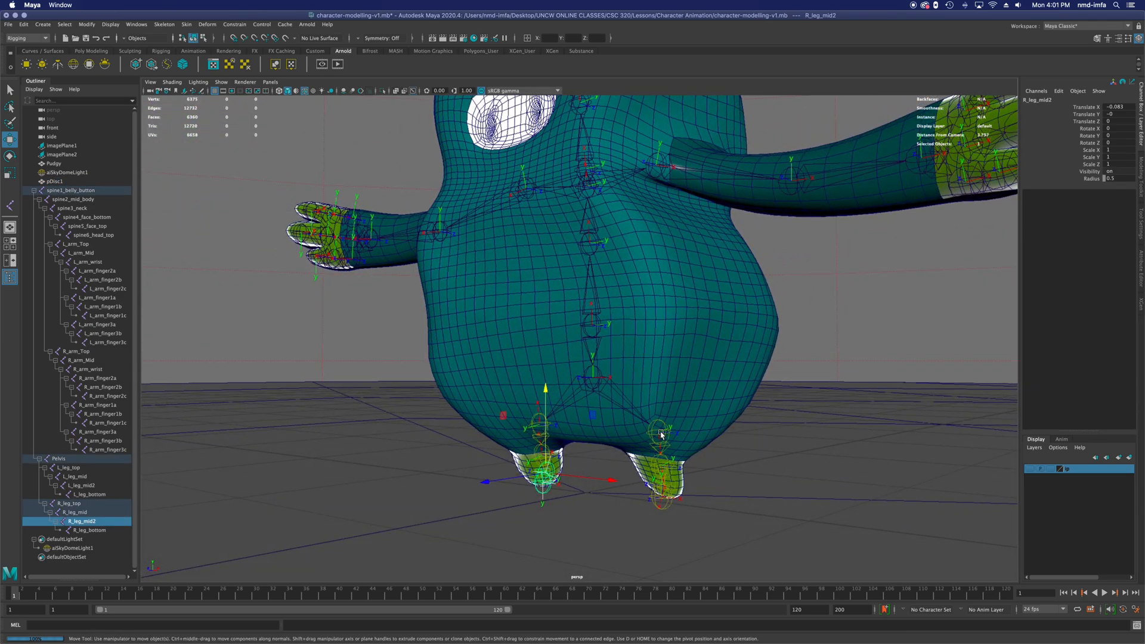
Orient L_leg_top and its children with primary axis X, secondary axis Y and secondary axis world orientation +Y.
{"action": "left_click", "coordinate": [661, 435]}
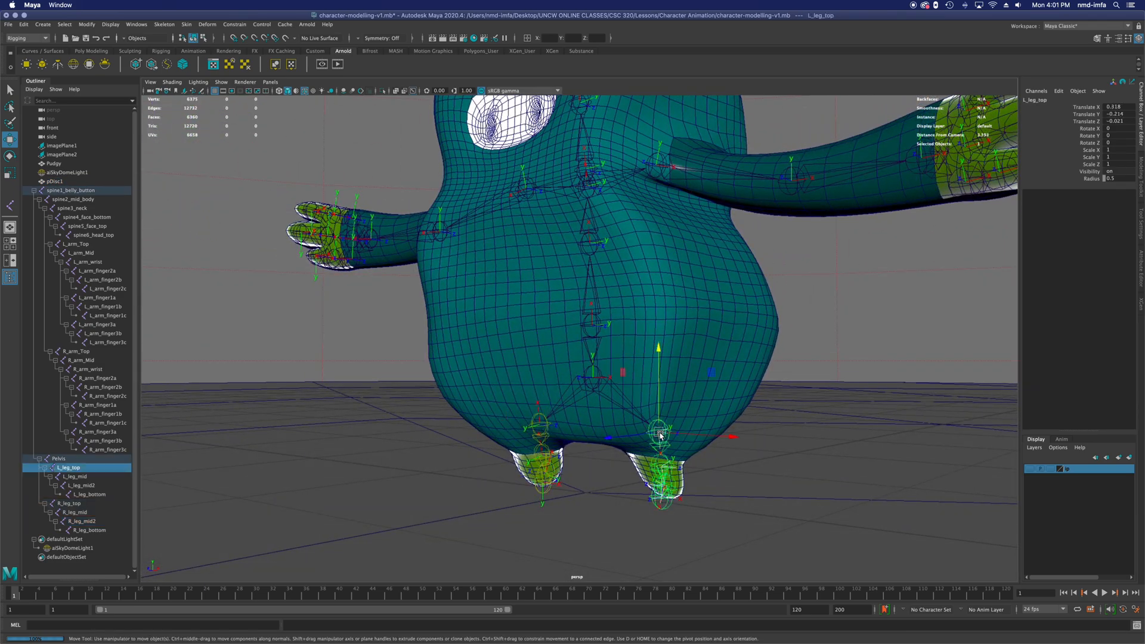
{"action": "left_click", "coordinate": [162, 24]}
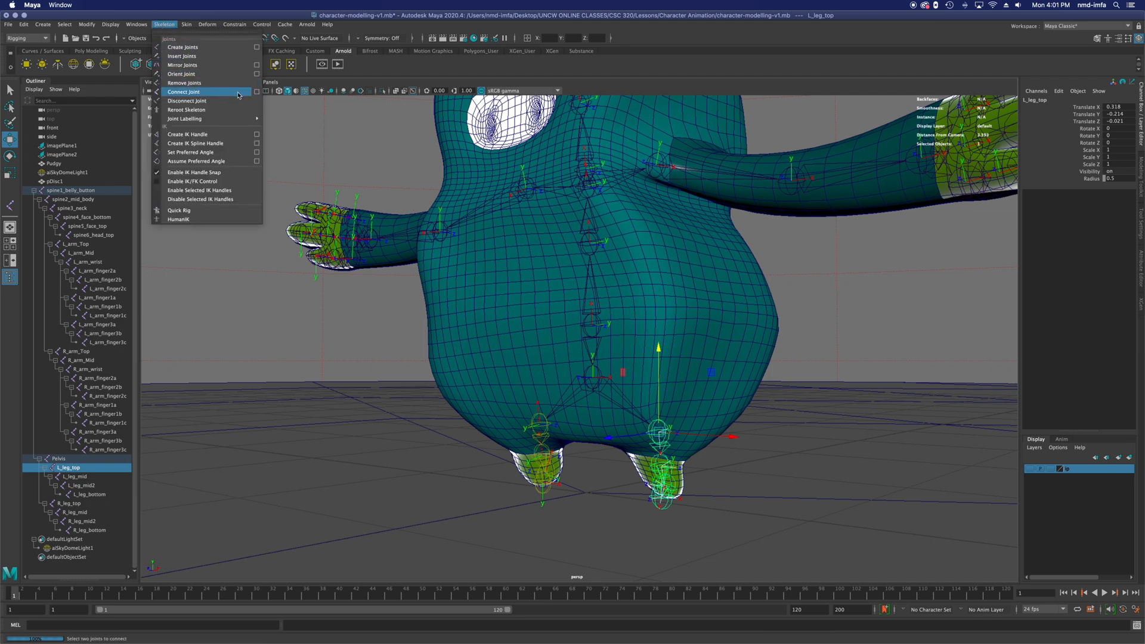
{"action": "left_click", "coordinate": [257, 75]}
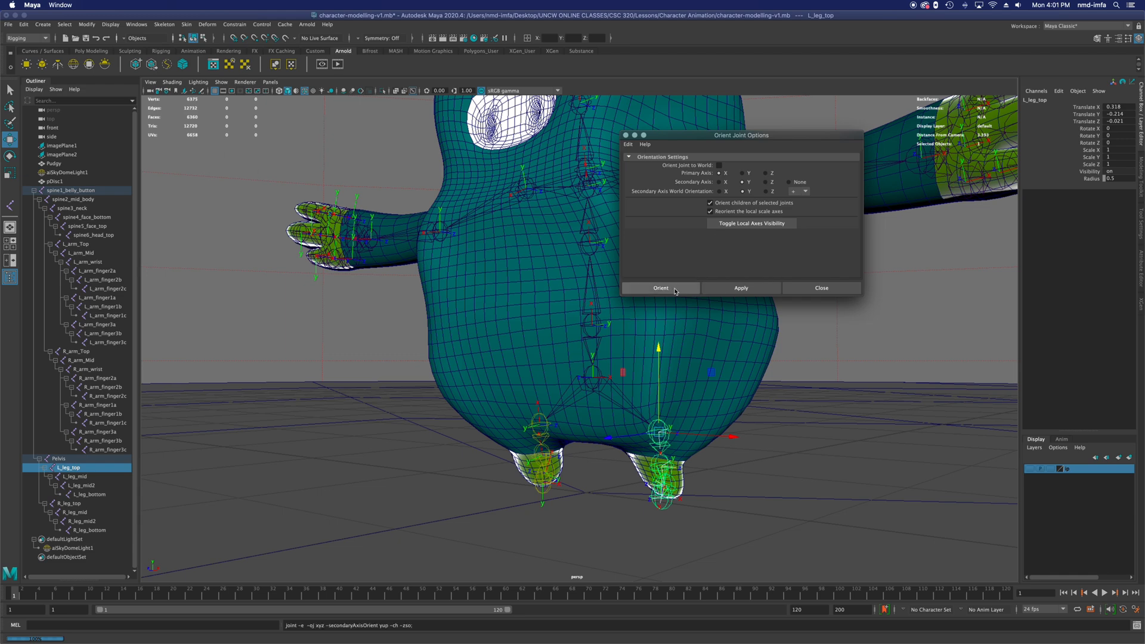
{"action": "left_click", "coordinate": [661, 288]}
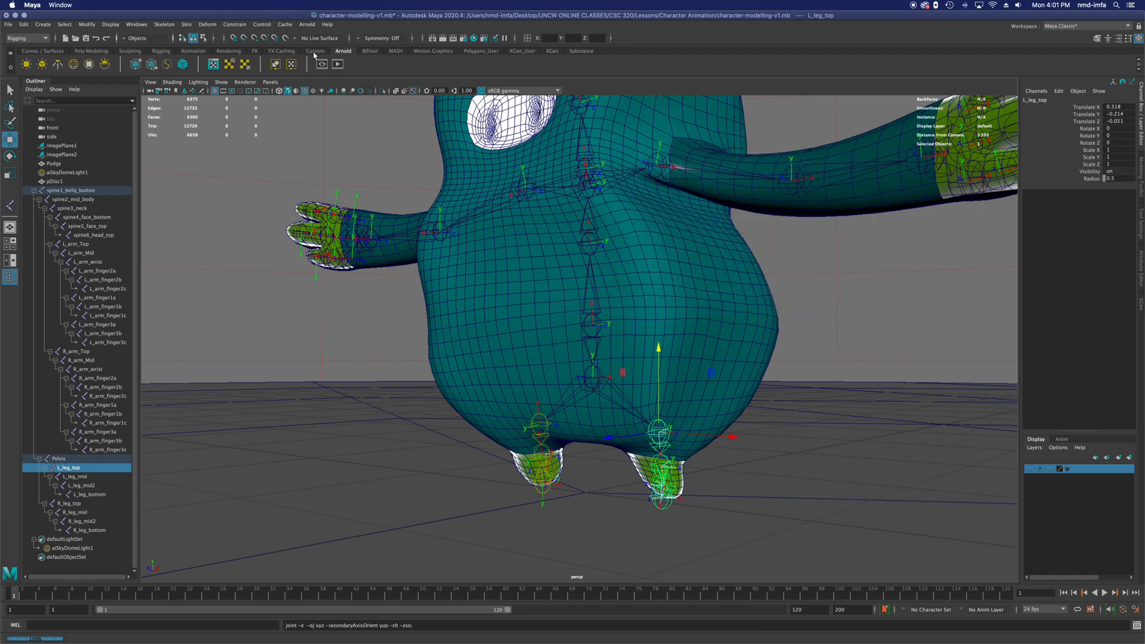
Reorient L_leg_top and its children with the secondary axis world orientation set to +Z.
{"action": "left_click", "coordinate": [169, 26]}
{"action": "left_click", "coordinate": [257, 75]}
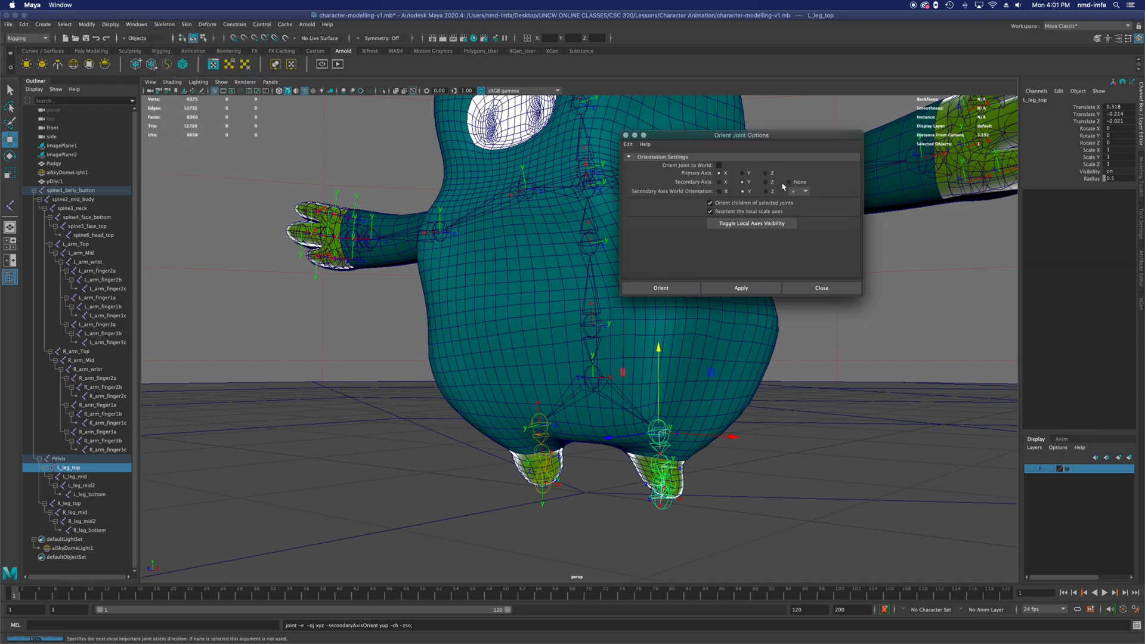
{"action": "left_click", "coordinate": [766, 191]}
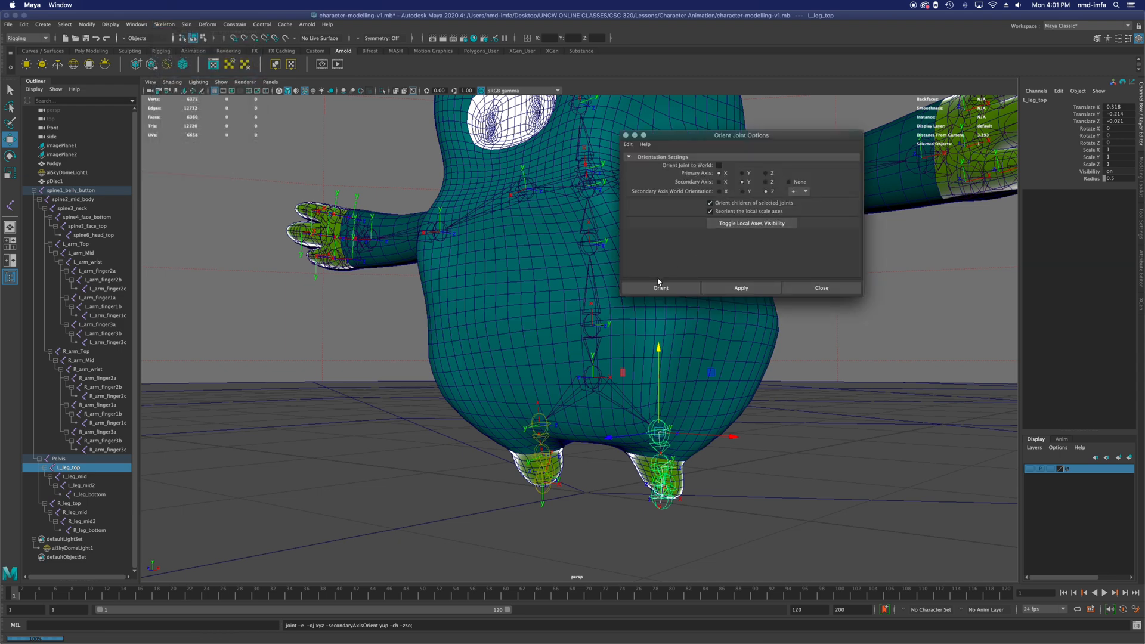
{"action": "left_click", "coordinate": [684, 287]}
{"action": "left_click_drag", "start_coordinate": [707, 326], "coordinate": [761, 419], "text": "alt"}
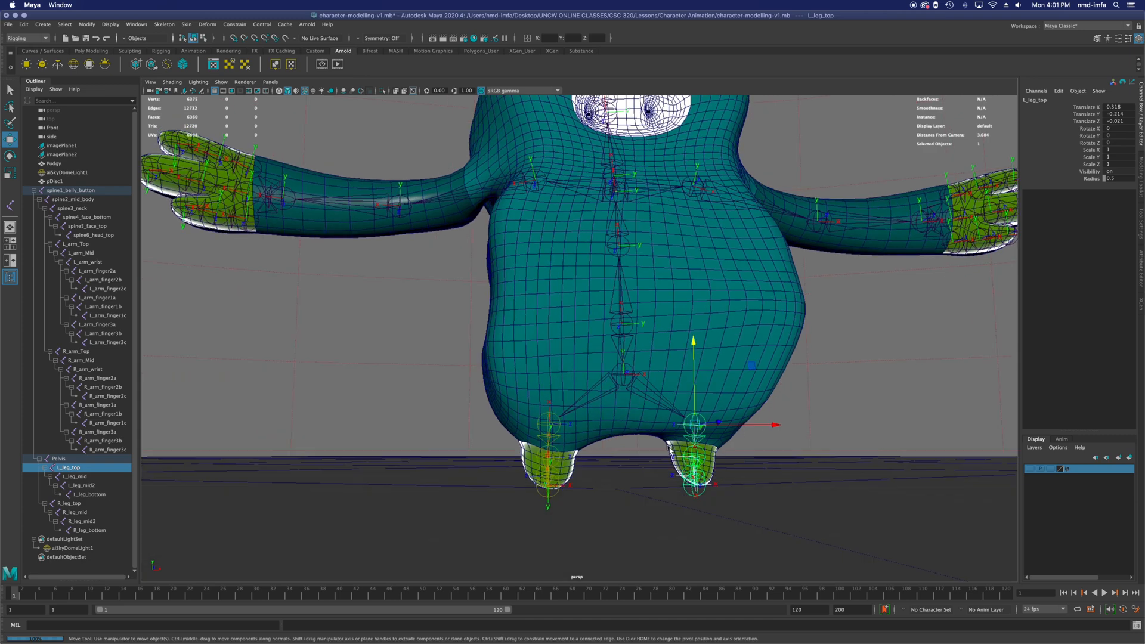
Reorient R_leg_top and its children using the same +Z secondary axis world orientation as the other leg.
{"action": "left_click", "coordinate": [554, 426]}
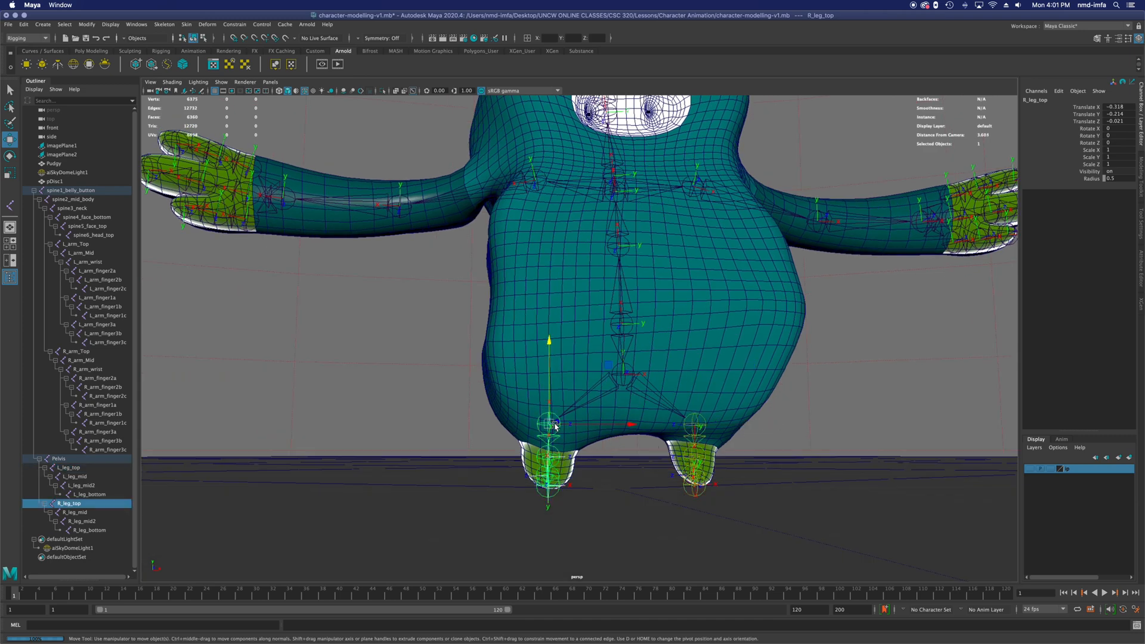
{"action": "left_click", "coordinate": [166, 27]}
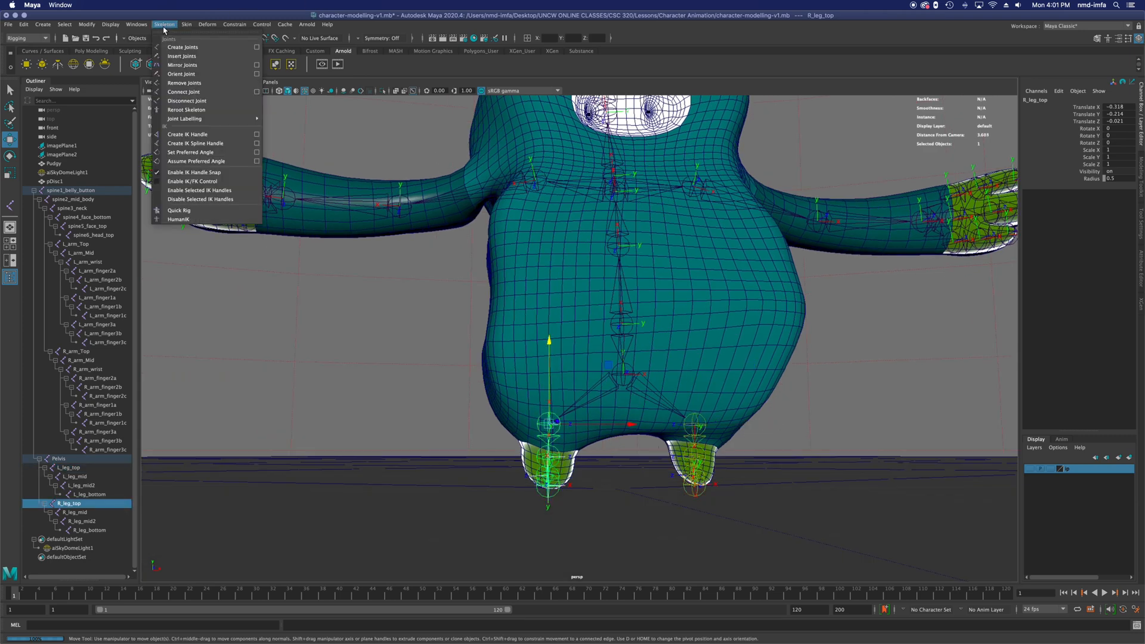
{"action": "left_click", "coordinate": [257, 74]}
{"action": "left_click", "coordinate": [661, 288]}
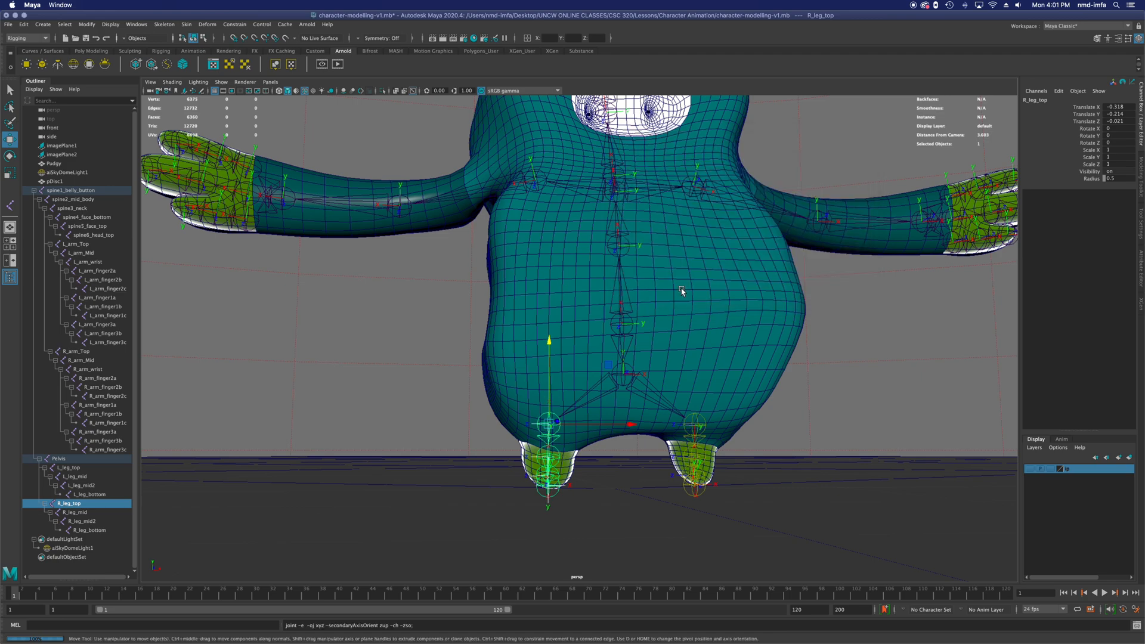
Examine the local rotation axes of the spine joints spine2_mid_body and spine1_belly_button.
{"action": "left_click_drag", "start_coordinate": [620, 286], "coordinate": [623, 437], "text": "alt"}
{"action": "left_click", "coordinate": [618, 255]}
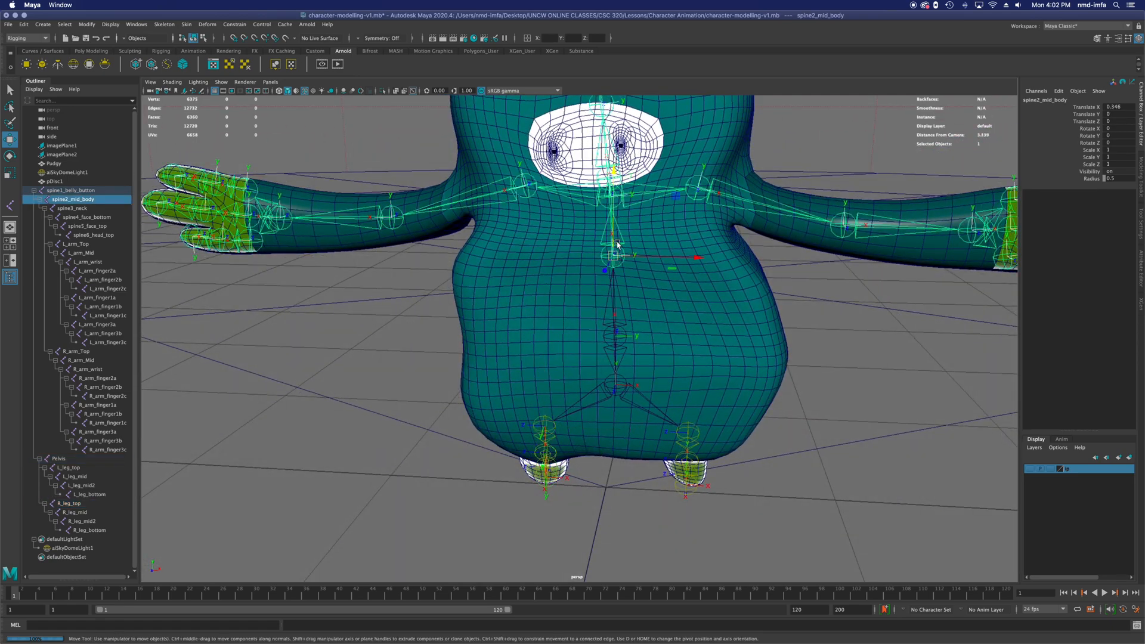
{"action": "left_click", "coordinate": [615, 338]}
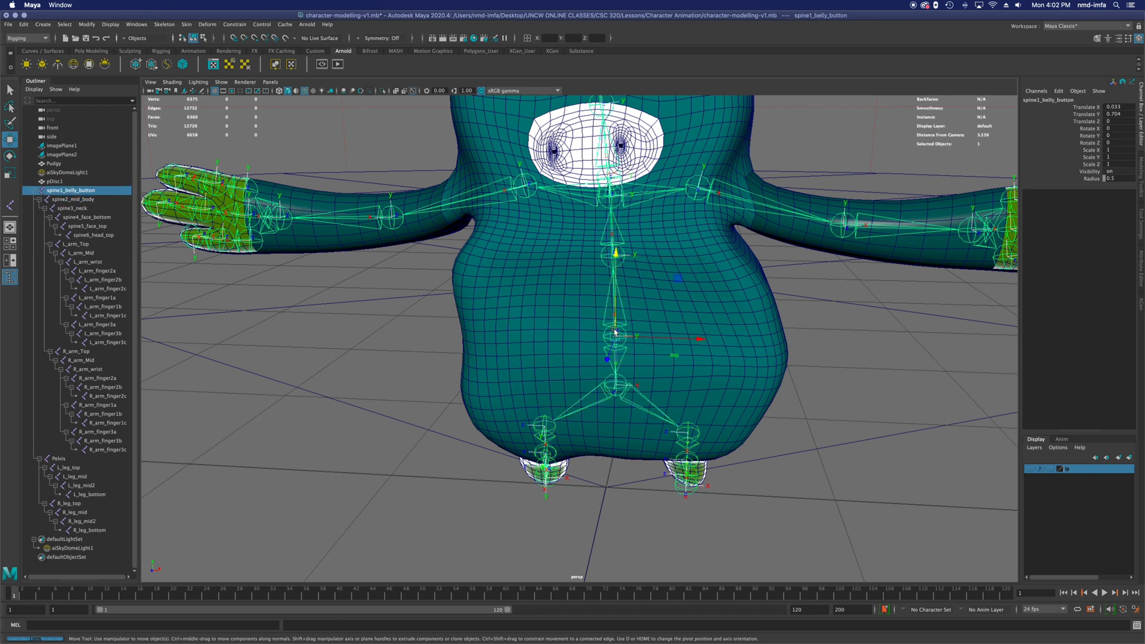
{"action": "left_click", "coordinate": [609, 258]}
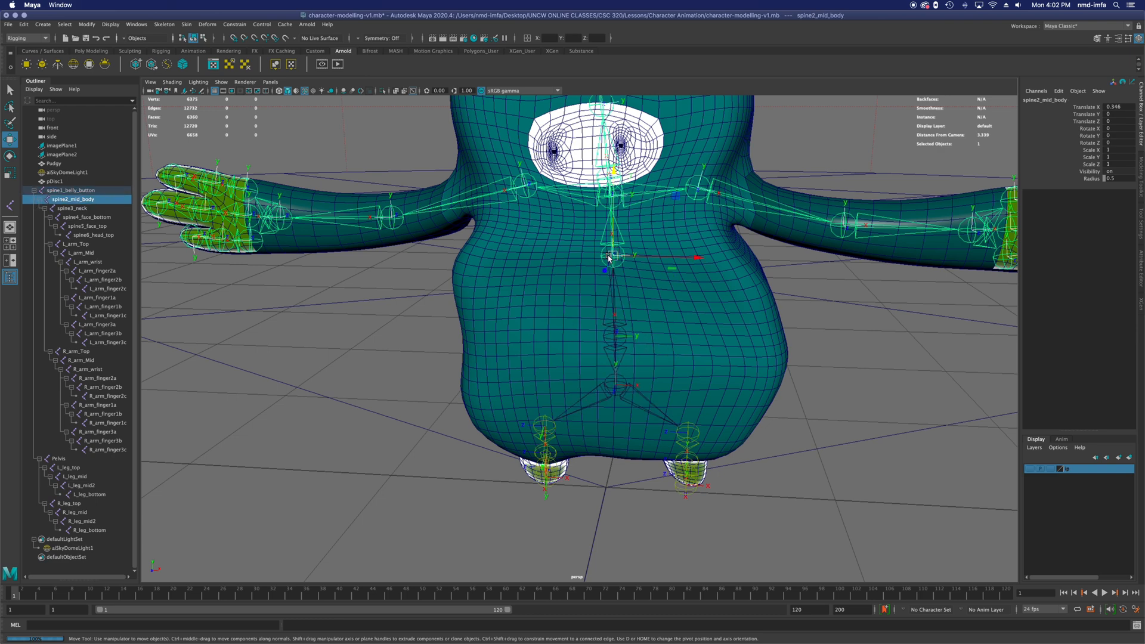
Orient spine3_neck with child orientation disabled, primary axis X, secondary axis Y and secondary axis world orientation +Z.
{"action": "left_click", "coordinate": [607, 200]}
{"action": "left_click_drag", "start_coordinate": [669, 261], "coordinate": [640, 263], "text": "alt"}
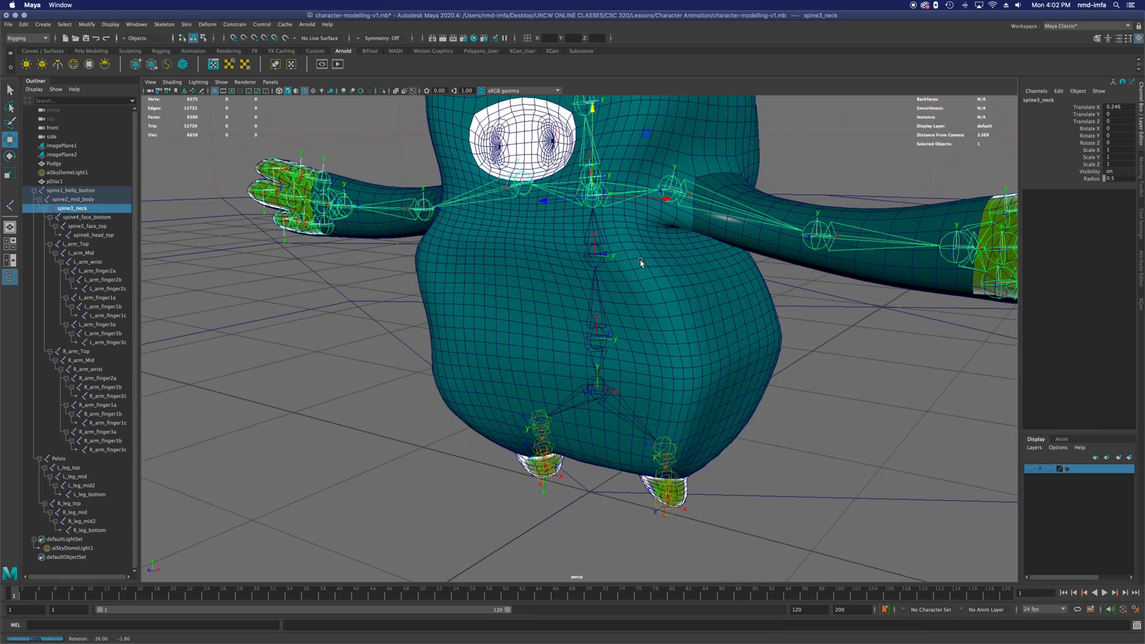
{"action": "mouse_move", "coordinate": [641, 263]}
{"action": "left_mouse_down", "text": "alt"}
{"action": "mouse_move", "coordinate": [669, 259]}
{"action": "mouse_move", "coordinate": [660, 256]}
{"action": "left_mouse_up", "text": "alt"}
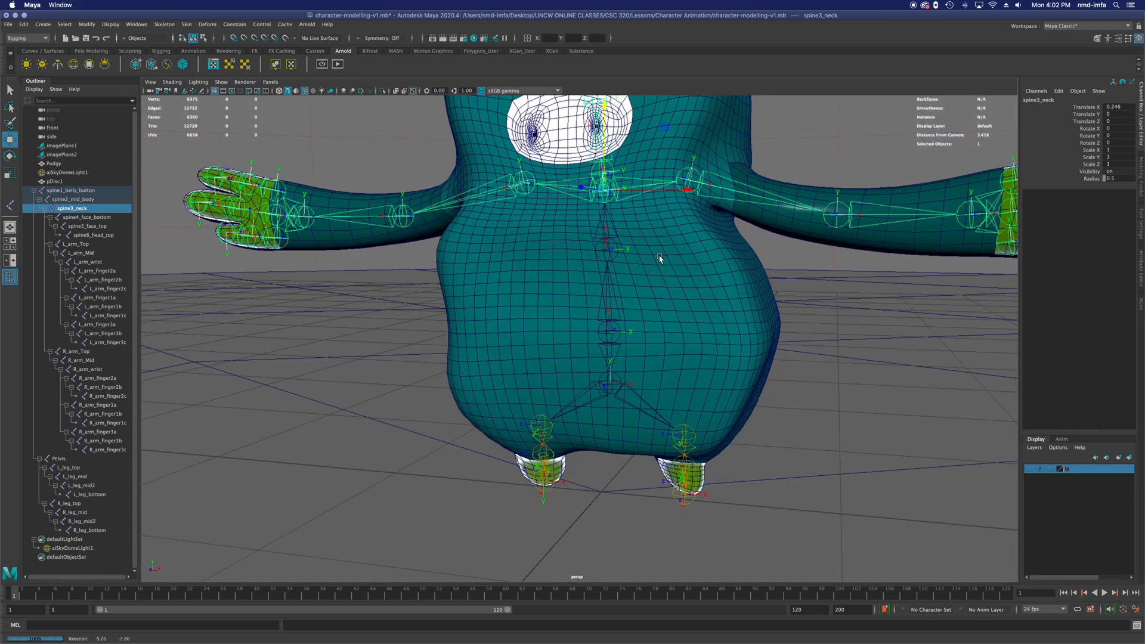
{"action": "left_click", "coordinate": [164, 25]}
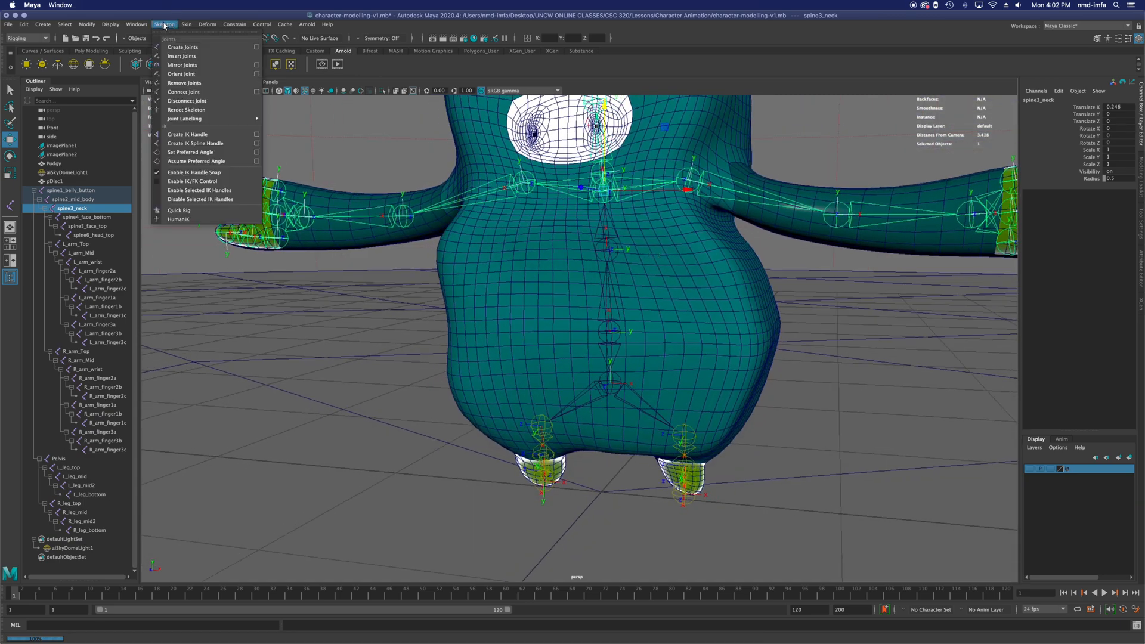
{"action": "left_click", "coordinate": [256, 75]}
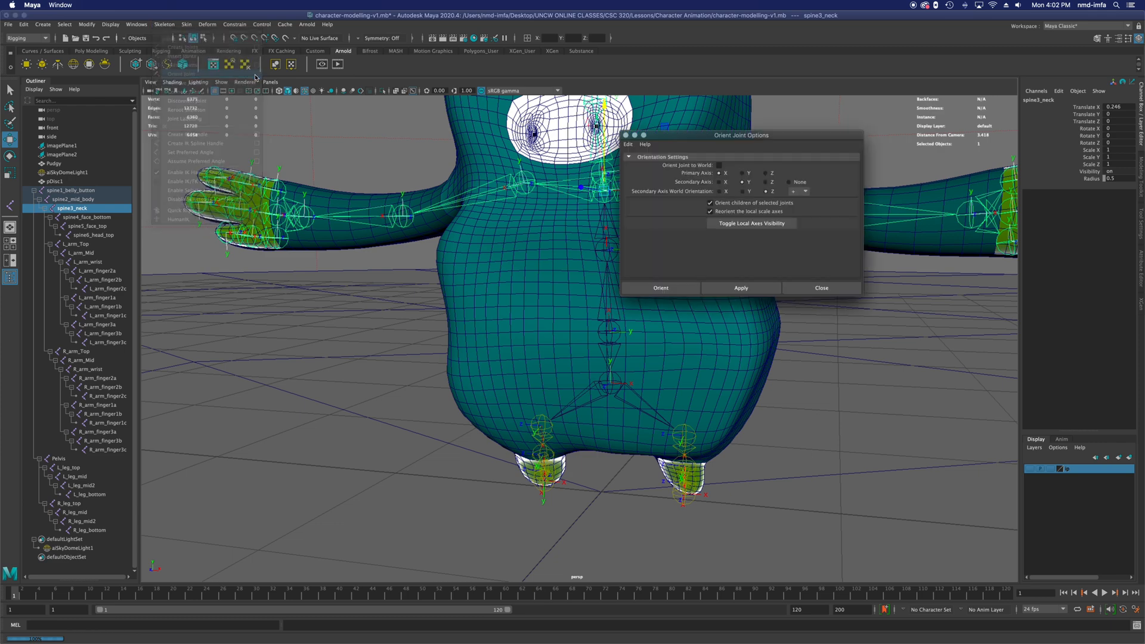
{"action": "left_click", "coordinate": [709, 211]}
{"action": "left_click", "coordinate": [738, 289]}
{"action": "left_click_drag", "start_coordinate": [566, 248], "coordinate": [544, 253], "text": "alt"}
{"action": "middle_click_drag", "start_coordinate": [543, 253], "coordinate": [528, 281], "text": "alt"}
{"action": "left_click_drag", "start_coordinate": [528, 284], "coordinate": [622, 291], "text": "alt"}
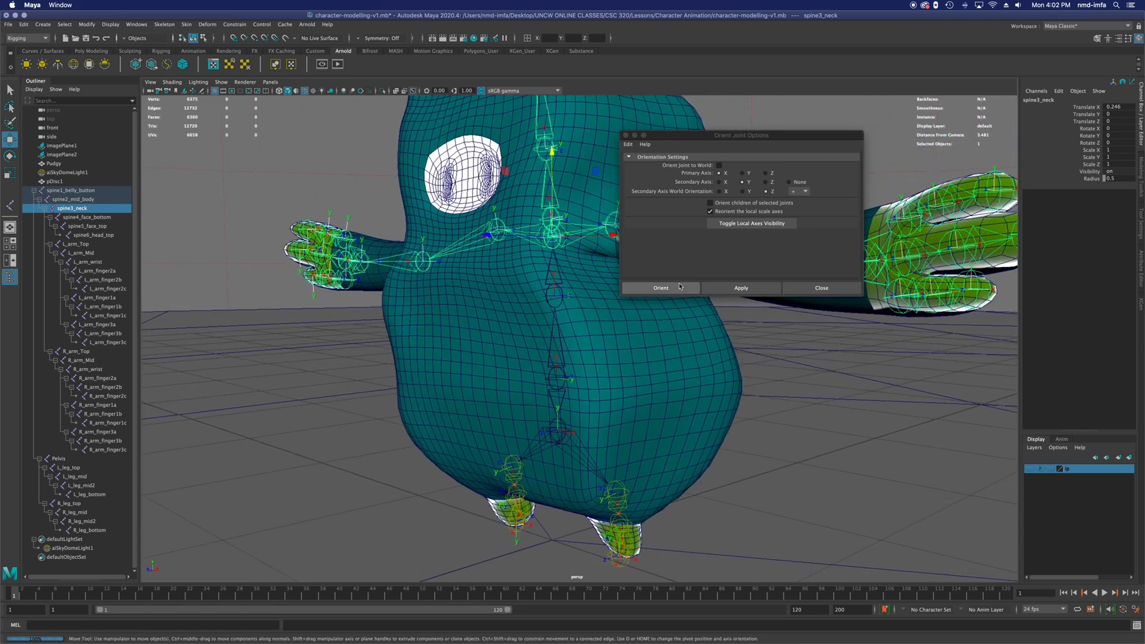
{"action": "left_click", "coordinate": [662, 288]}
{"action": "mouse_move", "coordinate": [589, 287]}
{"action": "left_mouse_down", "text": "alt"}
{"action": "mouse_move", "coordinate": [632, 287]}
{"action": "mouse_move", "coordinate": [590, 289]}
{"action": "left_mouse_up", "text": "alt"}
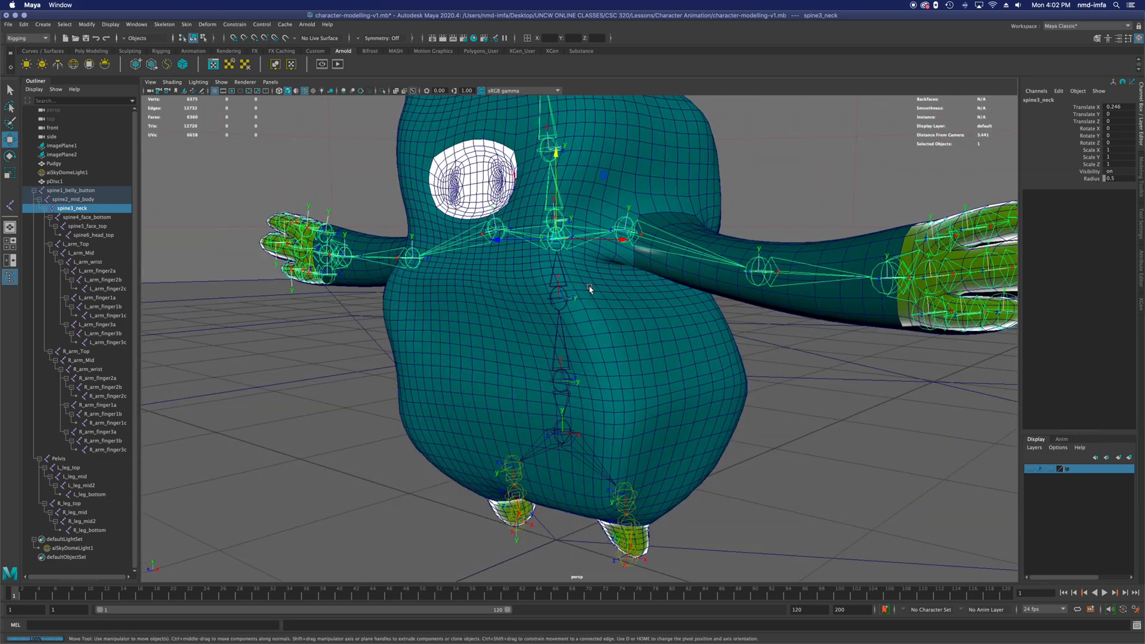
Orient spine2_mid_body alone, without its children, using the same +Z secondary axis world orientation.
{"action": "left_click", "coordinate": [561, 301]}
{"action": "left_click", "coordinate": [161, 24]}
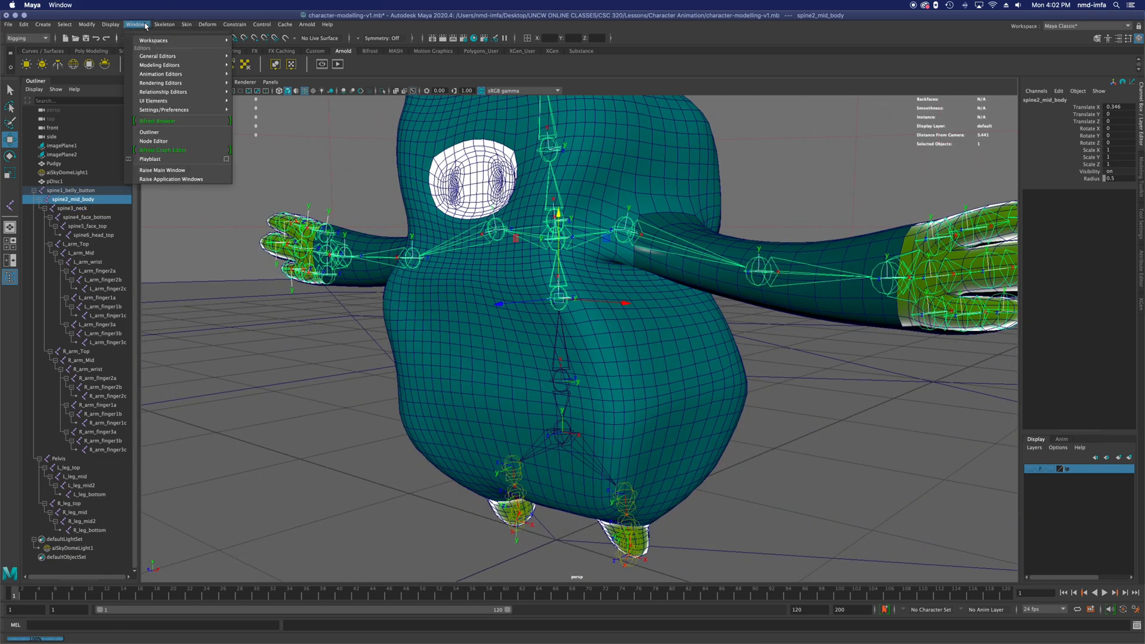
{"action": "left_click", "coordinate": [258, 76]}
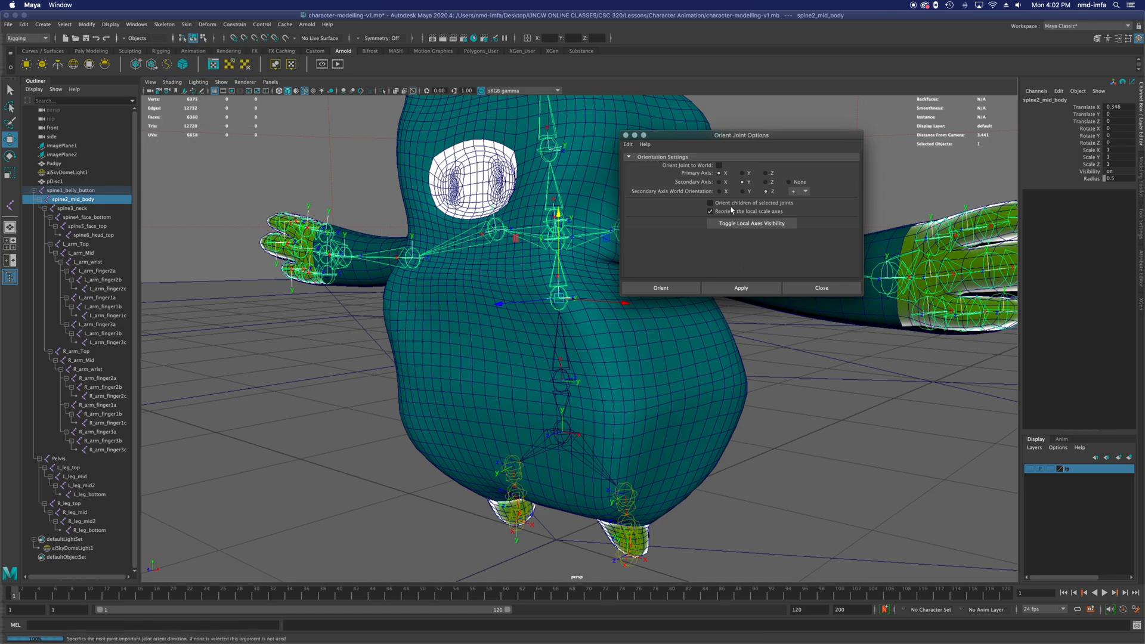
{"action": "left_click", "coordinate": [671, 291]}
{"action": "mouse_move", "coordinate": [618, 321]}
{"action": "left_mouse_down", "text": "alt"}
{"action": "mouse_move", "coordinate": [690, 318]}
{"action": "mouse_move", "coordinate": [642, 316]}
{"action": "mouse_move", "coordinate": [610, 339]}
{"action": "left_mouse_up", "text": "alt"}
Orient the root joint spine1_belly_button without its children, using the same X, Y and +Z axis settings.
{"action": "left_click", "coordinate": [573, 382]}
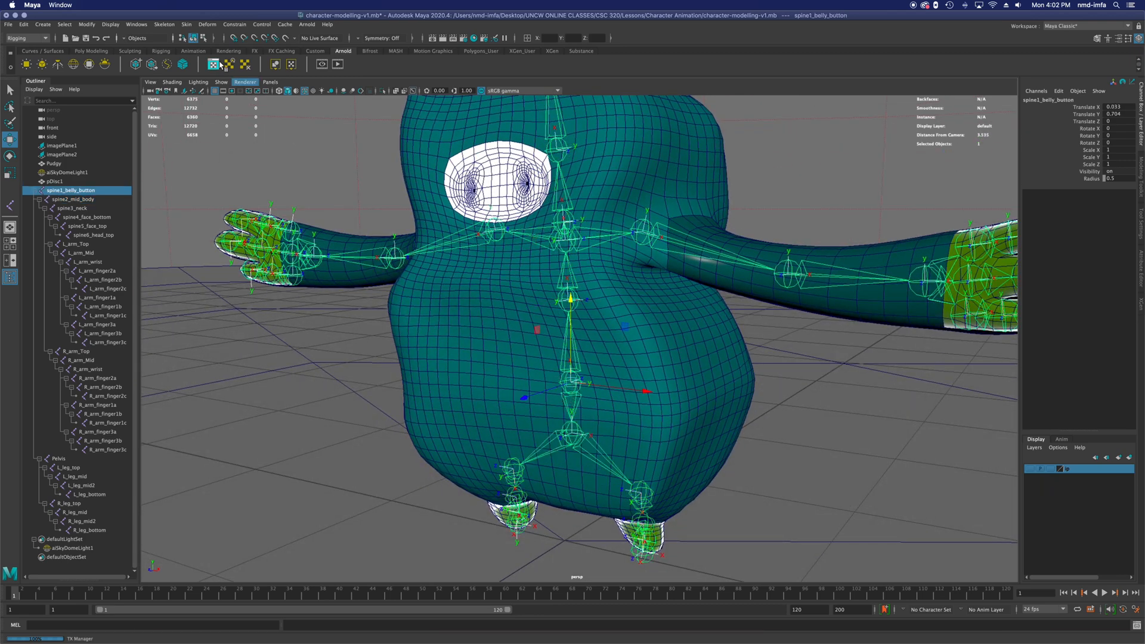
{"action": "left_click", "coordinate": [164, 25]}
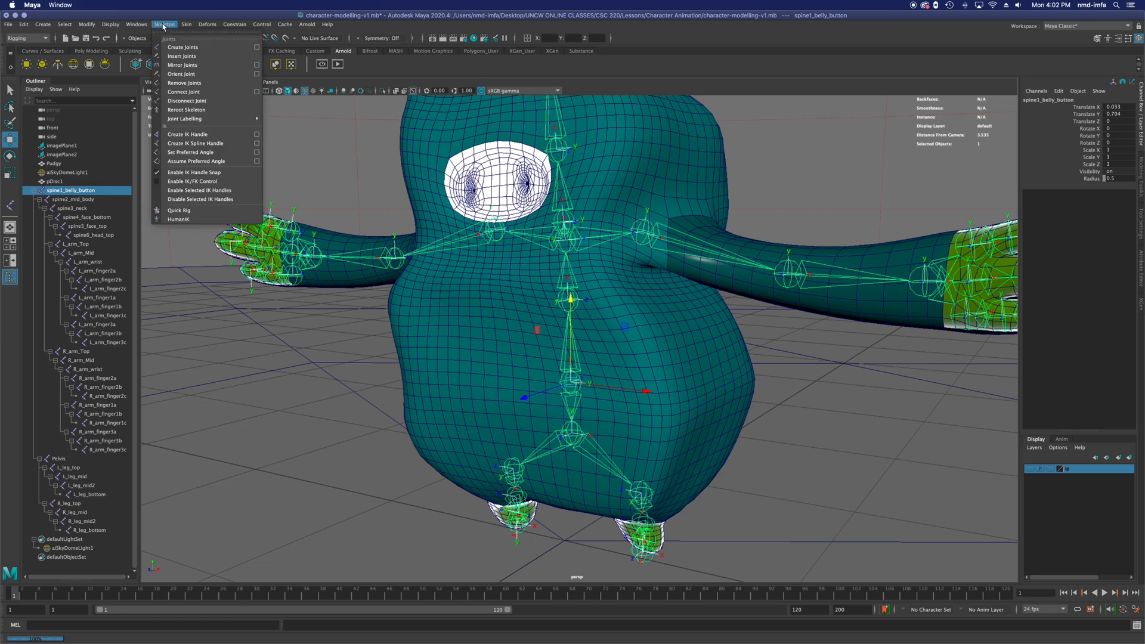
{"action": "left_click", "coordinate": [255, 74]}
{"action": "left_click", "coordinate": [658, 289]}
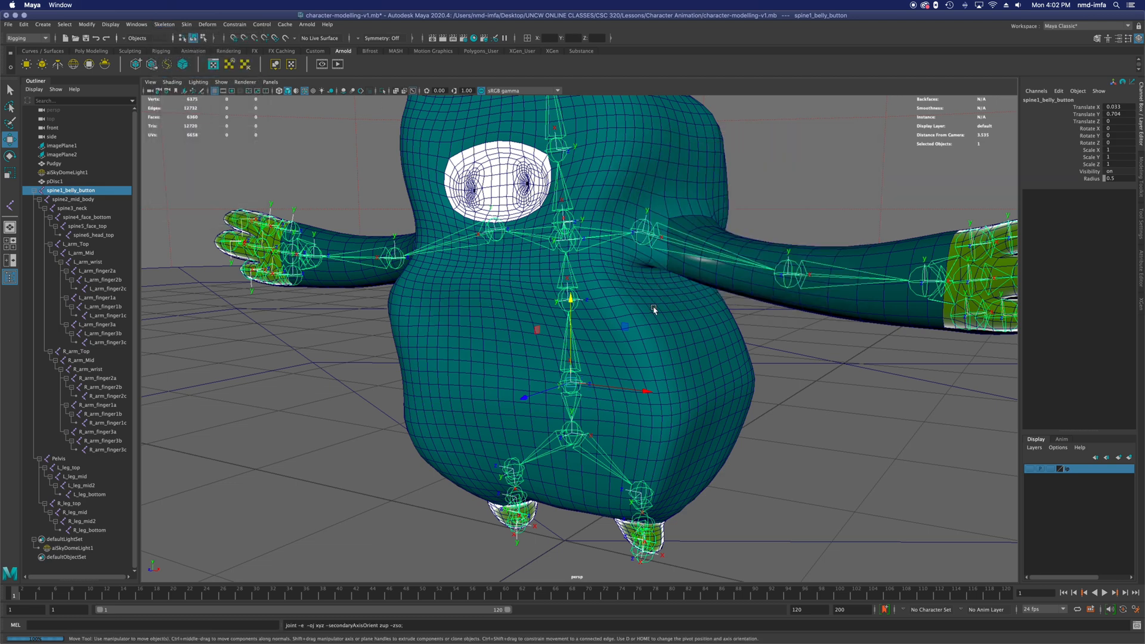
Orient the Pelvis joint alone with the same axis settings, leaving both leg chains out.
{"action": "left_click", "coordinate": [578, 434]}
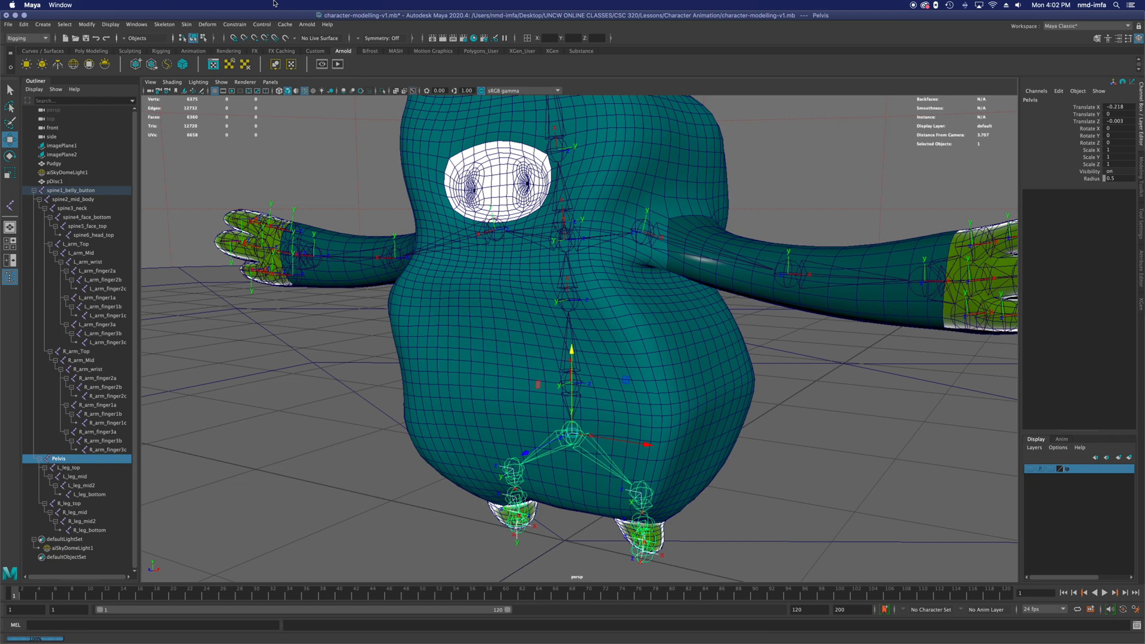
{"action": "left_click", "coordinate": [163, 25]}
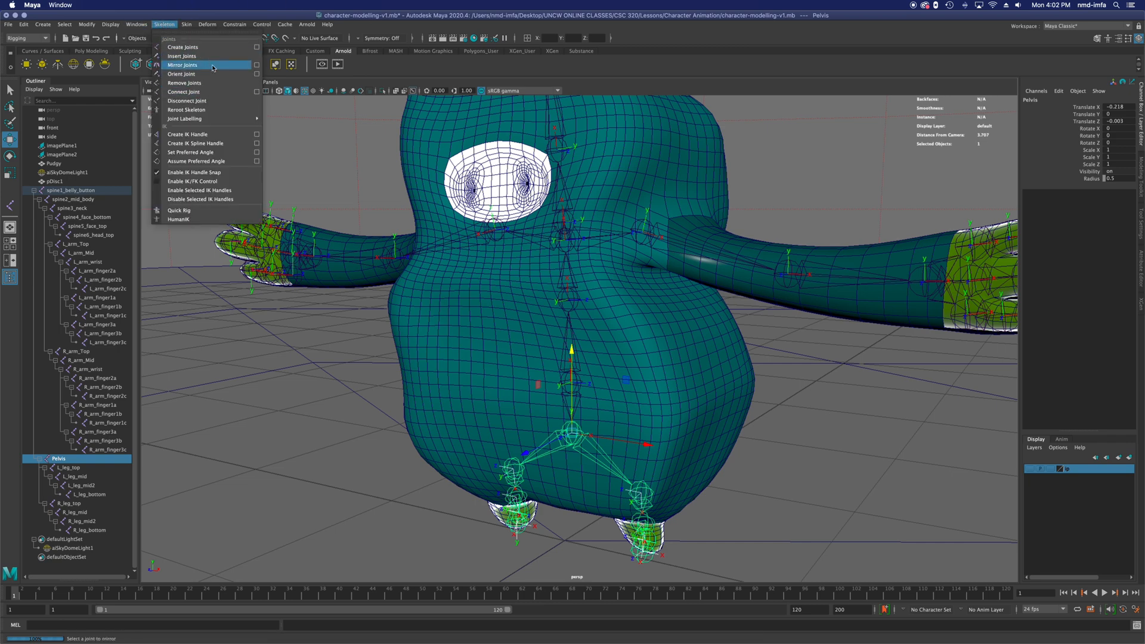
{"action": "left_click", "coordinate": [257, 74]}
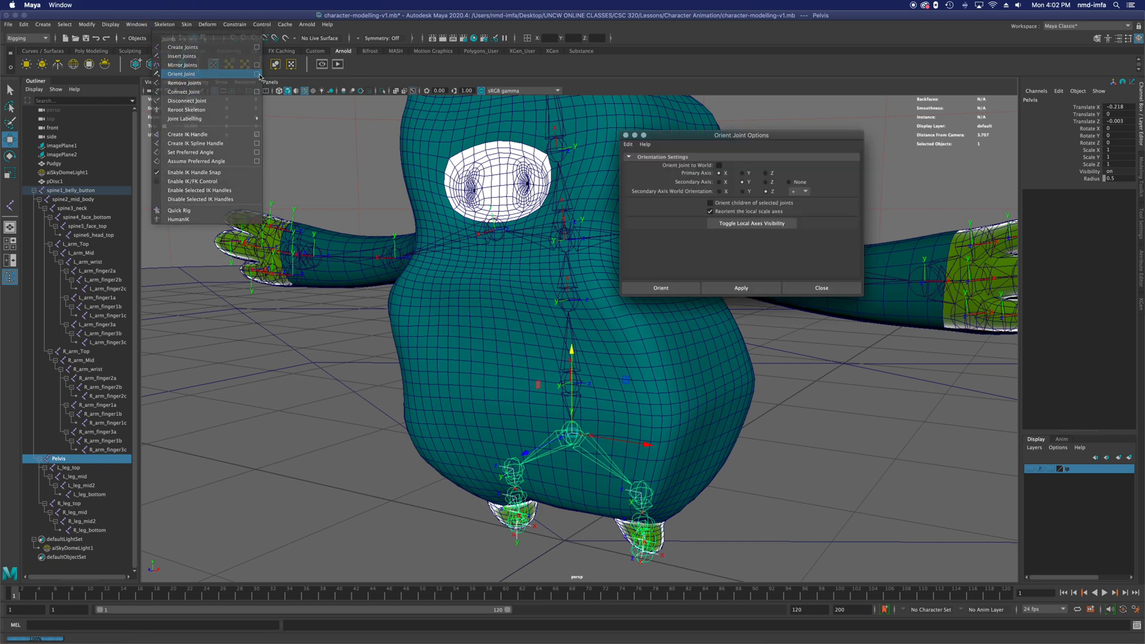
{"action": "left_click", "coordinate": [678, 290]}
{"action": "mouse_move", "coordinate": [621, 408]}
{"action": "left_mouse_down", "text": "alt"}
{"action": "mouse_move", "coordinate": [597, 405]}
{"action": "mouse_move", "coordinate": [644, 403]}
{"action": "mouse_move", "coordinate": [621, 406]}
{"action": "mouse_move", "coordinate": [656, 417]}
{"action": "mouse_move", "coordinate": [641, 400]}
{"action": "left_mouse_up", "text": "alt"}
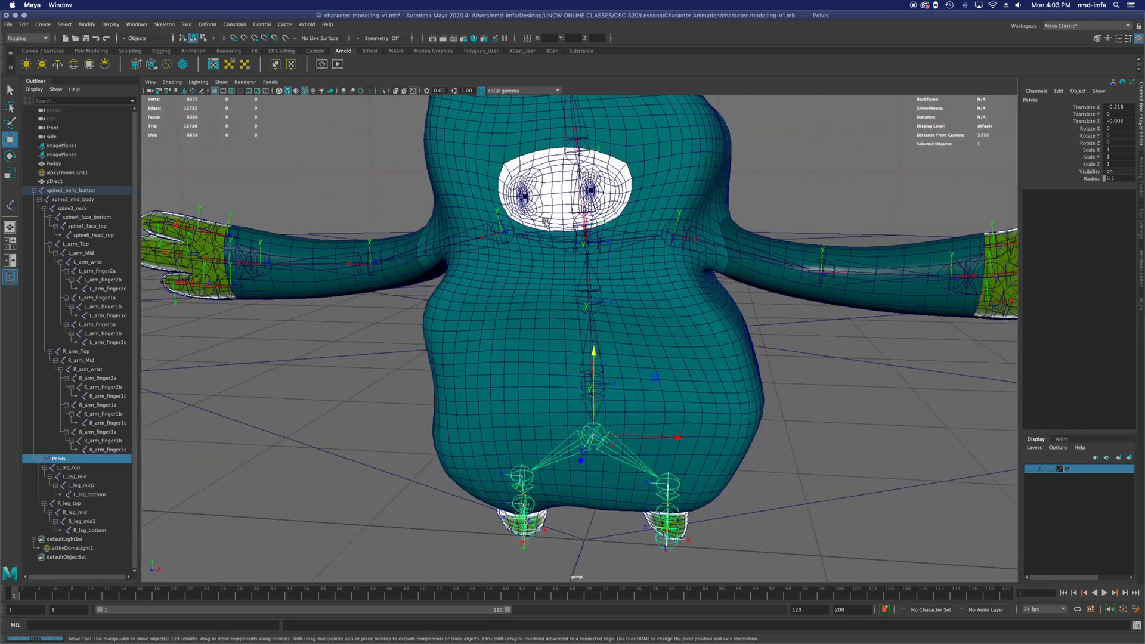
Orient spine4_face_bottom without its children, using primary axis X, secondary axis Y and world orientation +Z.
{"action": "left_click", "coordinate": [584, 225]}
{"action": "left_click_drag", "start_coordinate": [591, 230], "coordinate": [592, 319], "text": "alt"}
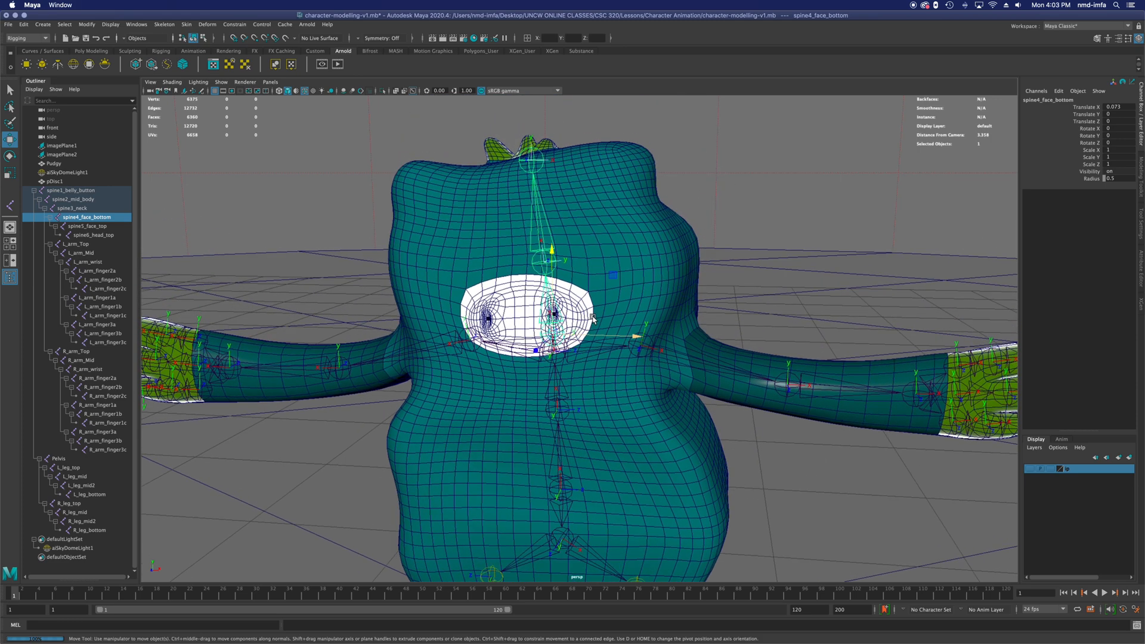
{"action": "left_click", "coordinate": [138, 25]}
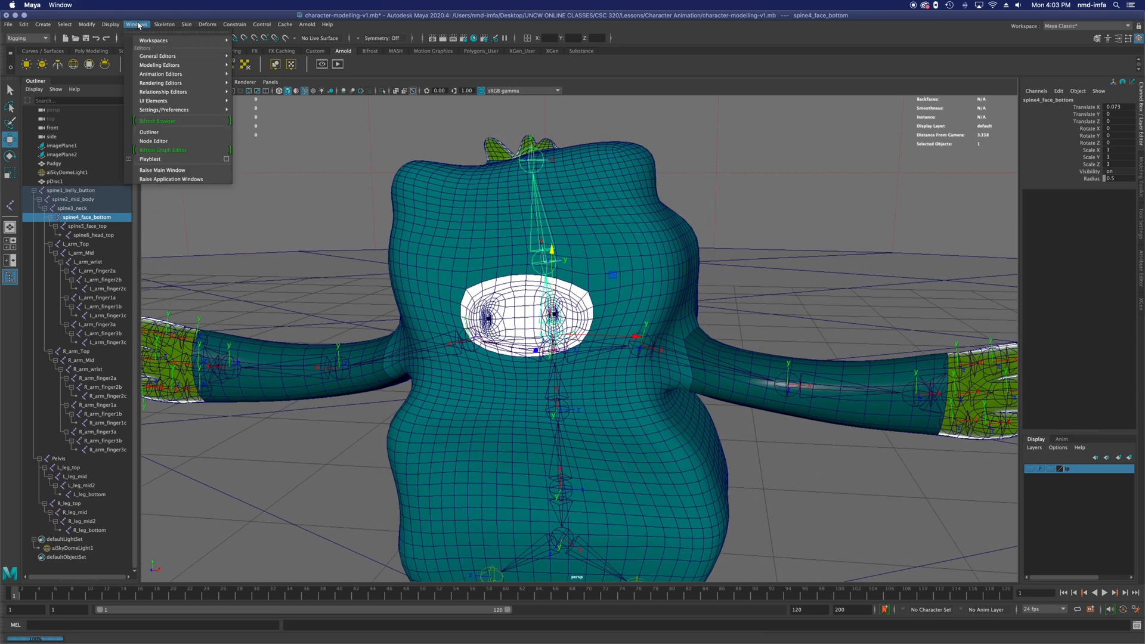
{"action": "mouse_move", "coordinate": [165, 26]}
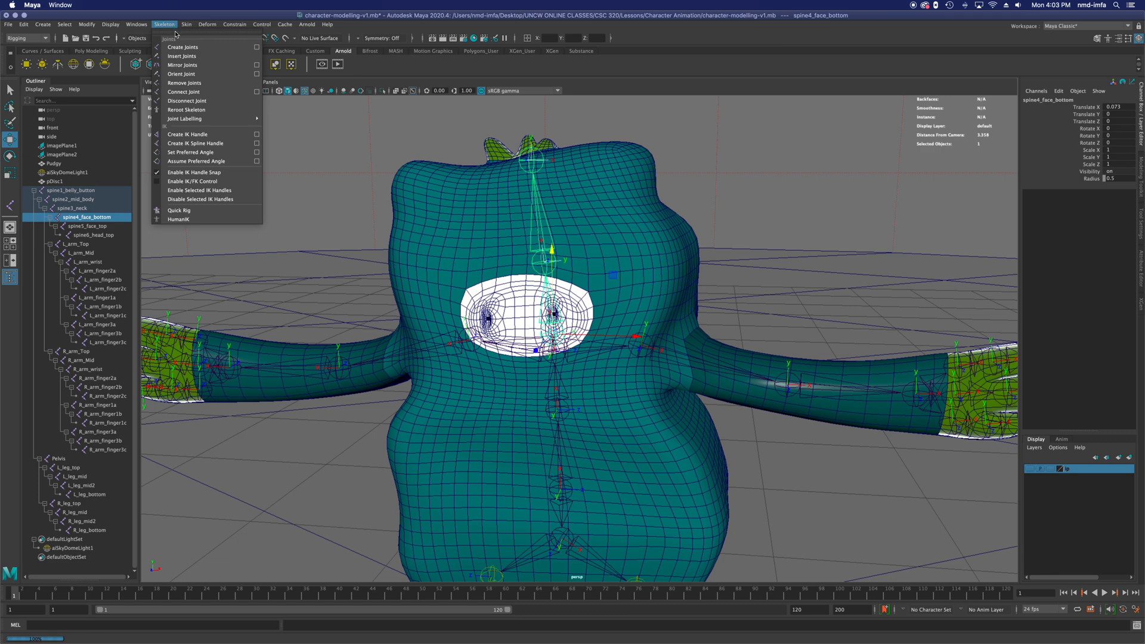
{"action": "left_click", "coordinate": [257, 73]}
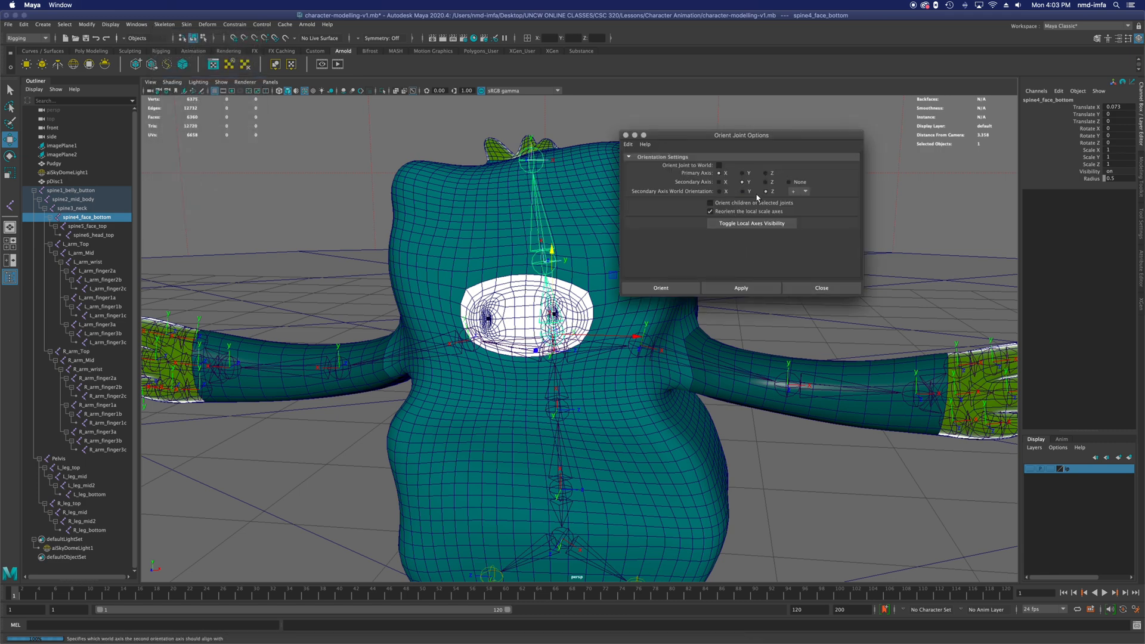
{"action": "left_click", "coordinate": [660, 288]}
{"action": "mouse_move", "coordinate": [667, 290]}
{"action": "left_mouse_down", "text": "alt"}
{"action": "mouse_move", "coordinate": [596, 293]}
{"action": "mouse_move", "coordinate": [684, 293]}
{"action": "mouse_move", "coordinate": [701, 223]}
{"action": "mouse_move", "coordinate": [672, 274]}
{"action": "left_mouse_up", "text": "alt"}
{"action": "left_click_drag", "start_coordinate": [696, 367], "coordinate": [694, 397], "text": "alt"}
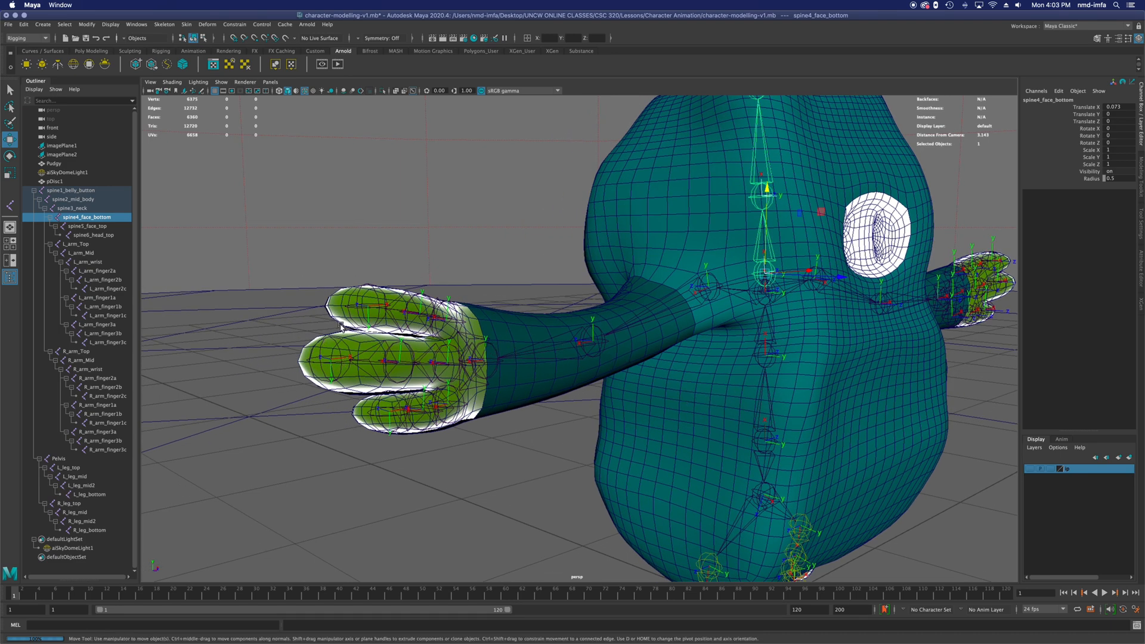
Rotate the fingertip joint R_arm_finger1c by setting Rotate X to -180 and Rotate Y to 180.
{"action": "left_click", "coordinate": [365, 310]}
{"action": "left_click_drag", "start_coordinate": [365, 310], "coordinate": [391, 333], "text": "alt"}
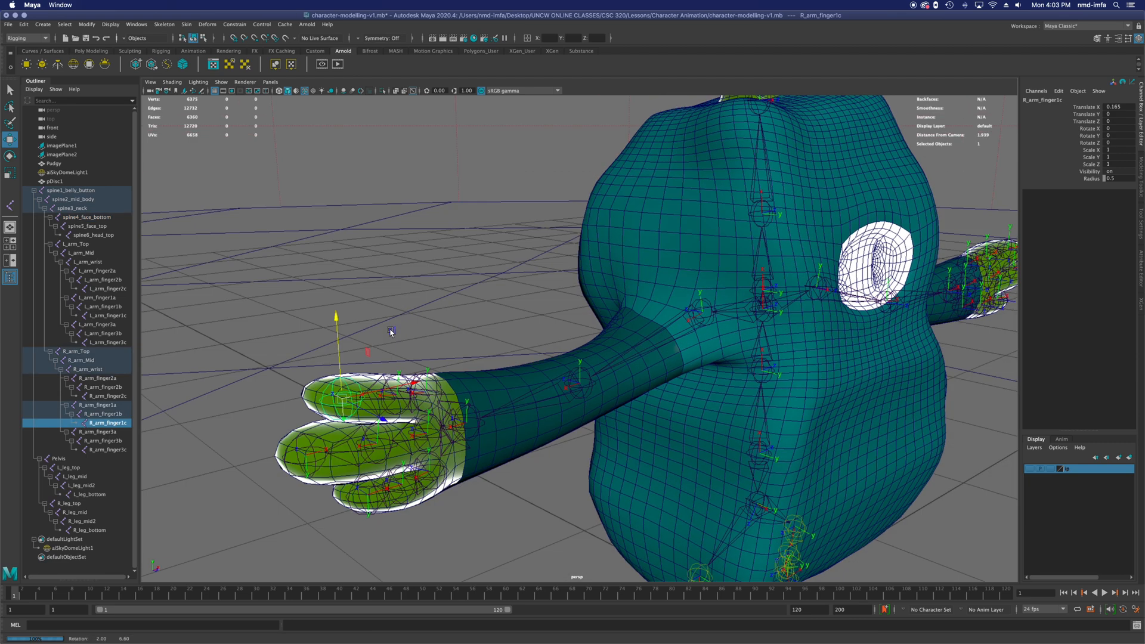
{"action": "key", "text": "r"}
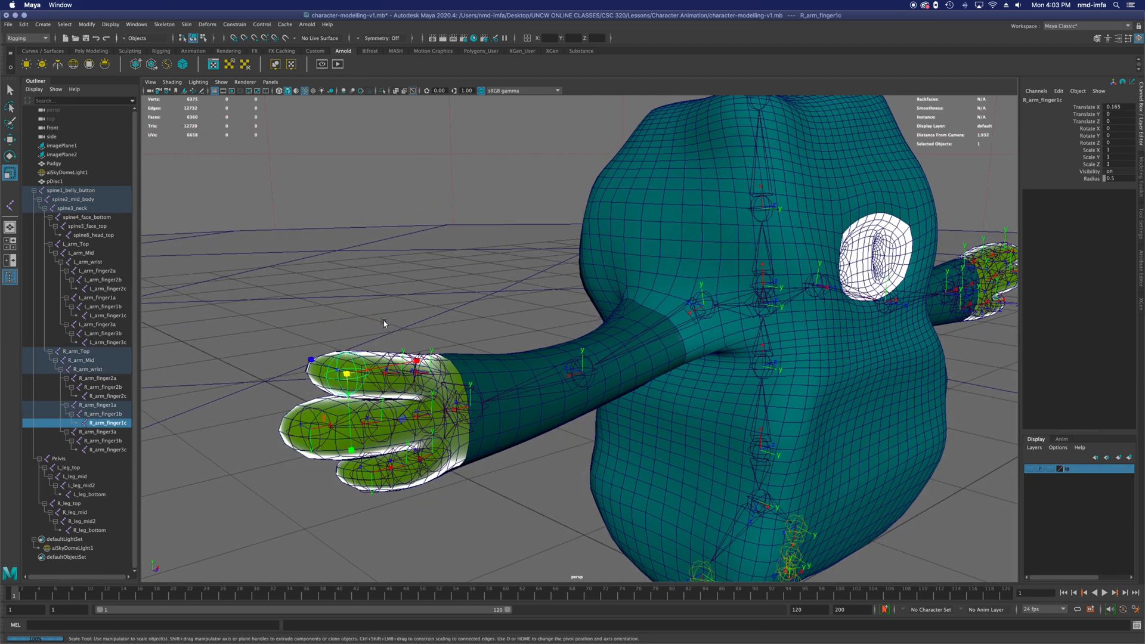
{"action": "key", "text": "e"}
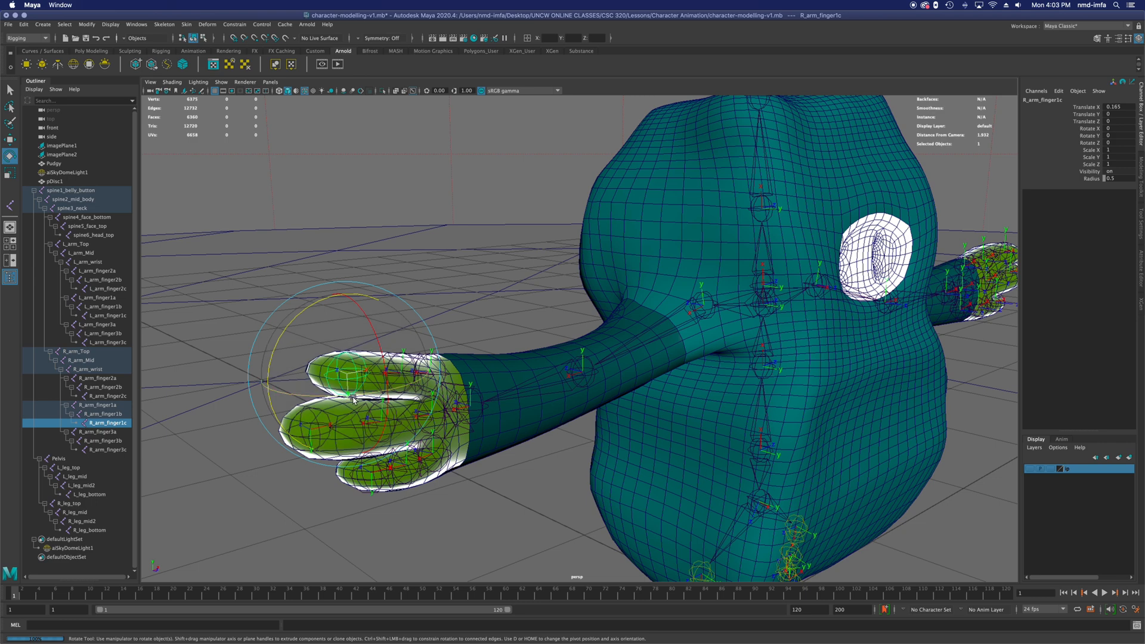
{"action": "left_click_drag", "start_coordinate": [367, 322], "coordinate": [291, 218]}
{"action": "double_click", "coordinate": [1118, 130]}
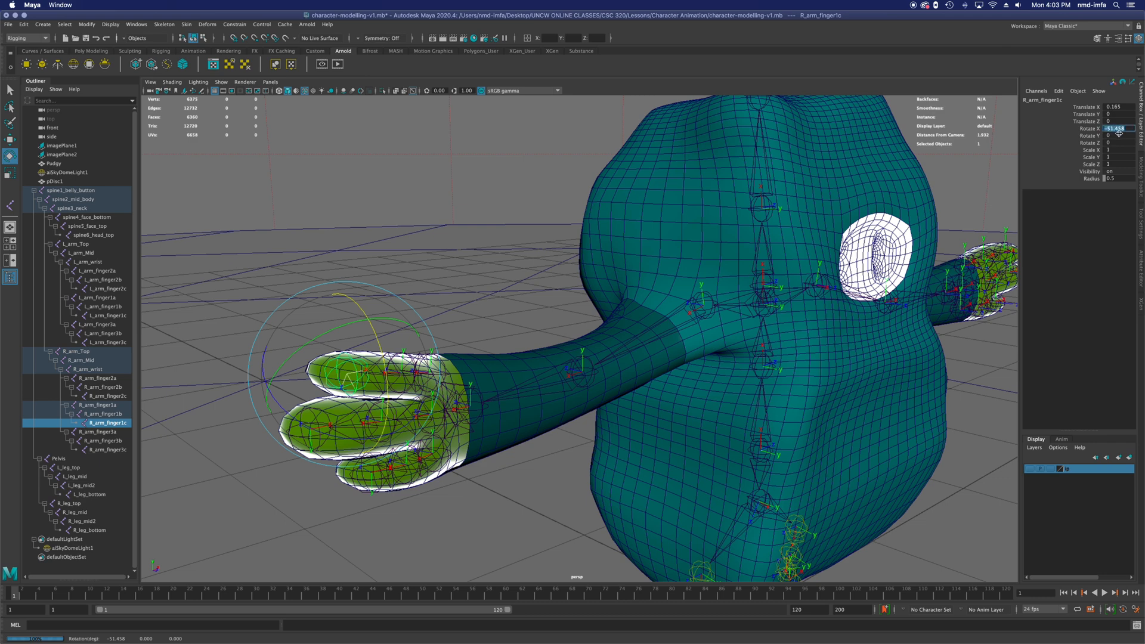
{"action": "type", "text": "-180"}
{"action": "key", "text": "Return"}
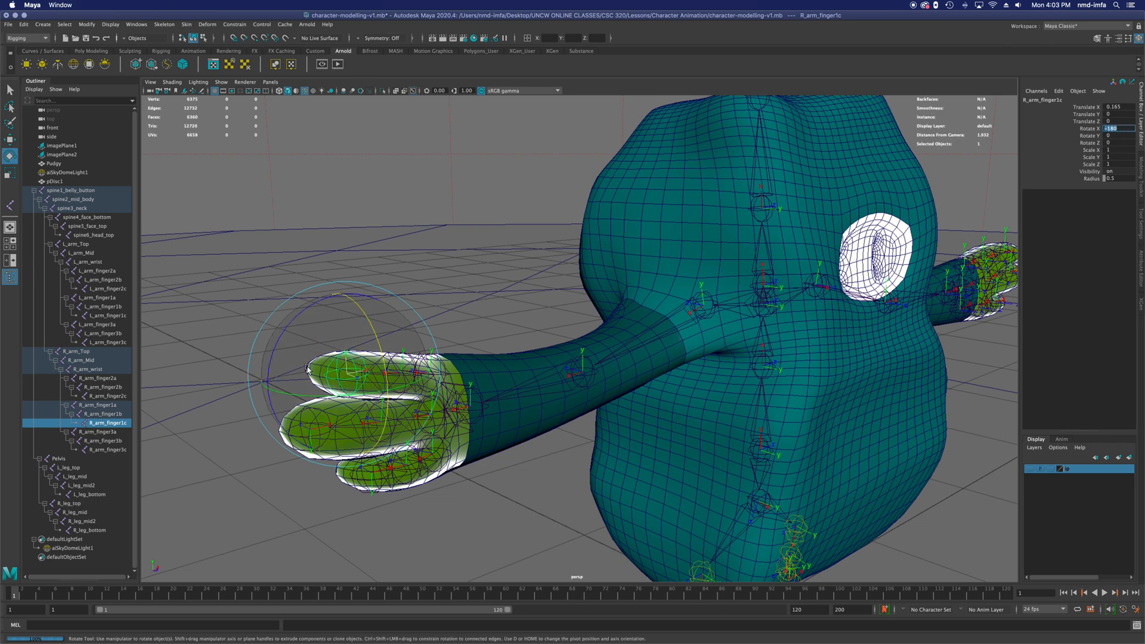
{"action": "left_click_drag", "start_coordinate": [347, 382], "coordinate": [302, 392]}
{"action": "double_click", "coordinate": [1117, 136]}
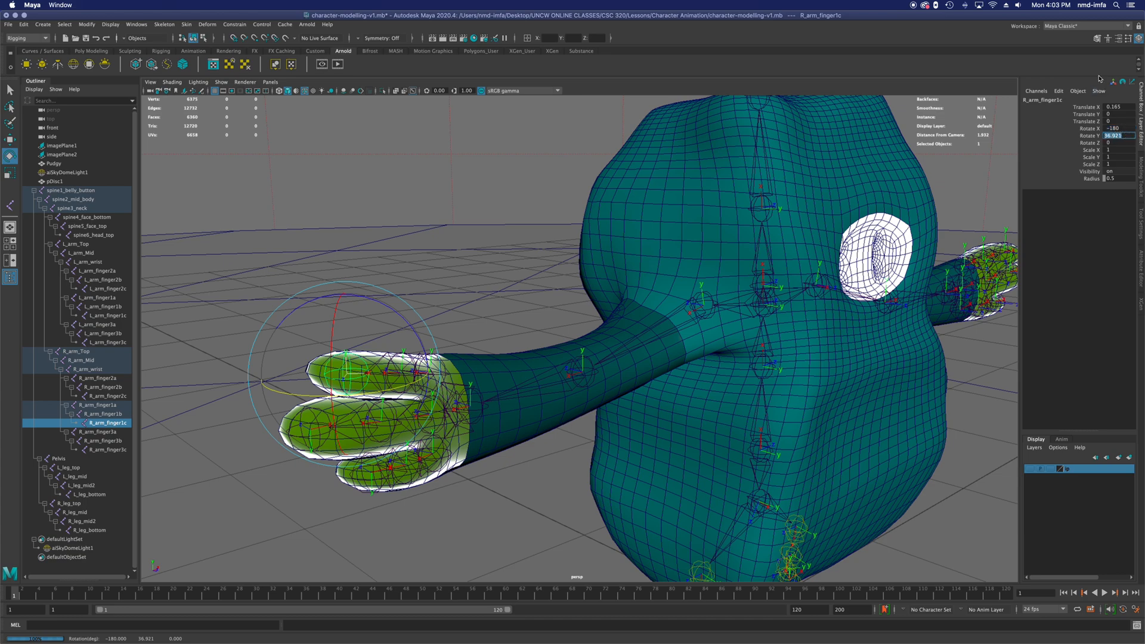
{"action": "key", "text": "Return"}
{"action": "mouse_move", "coordinate": [411, 334]}
{"action": "left_mouse_down", "text": "alt"}
{"action": "mouse_move", "coordinate": [430, 348]}
{"action": "mouse_move", "coordinate": [404, 327]}
{"action": "mouse_move", "coordinate": [397, 340]}
{"action": "left_mouse_up", "text": "alt"}
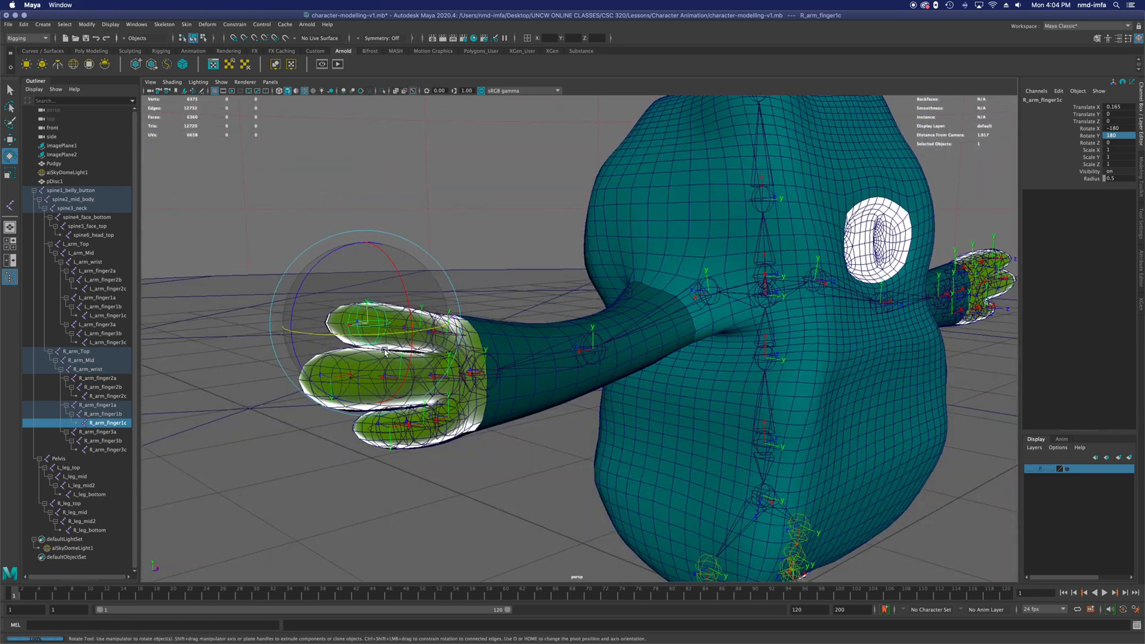
Rotate the middle fingertip joint R_arm_finger2c to about -180 in X and about 180 in Y.
{"action": "left_click", "coordinate": [318, 383]}
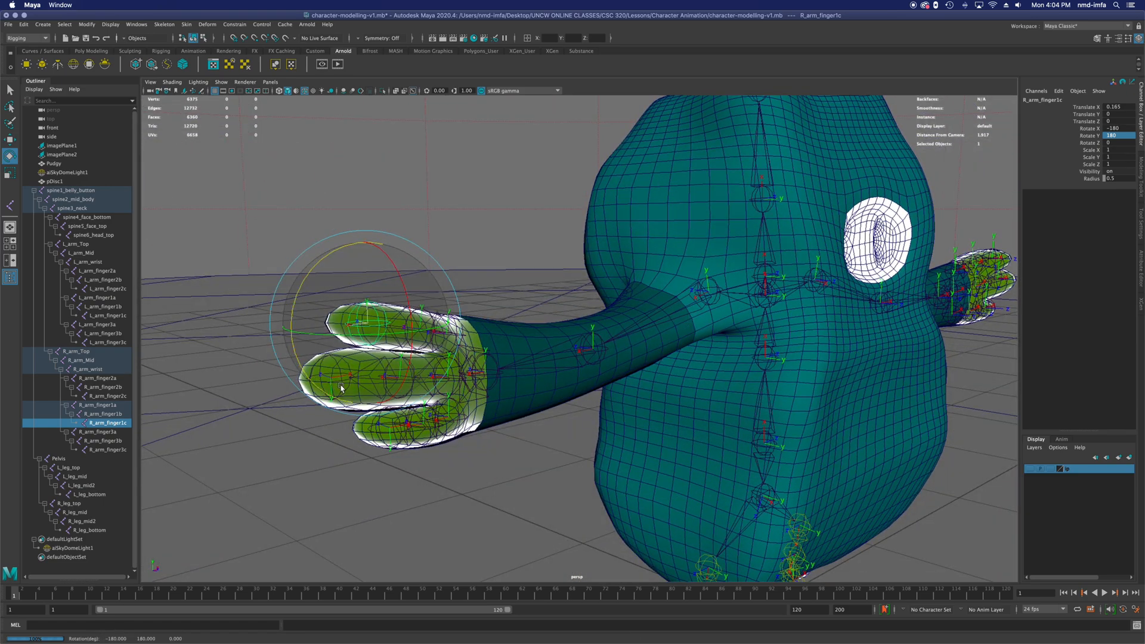
{"action": "left_click", "coordinate": [328, 395]}
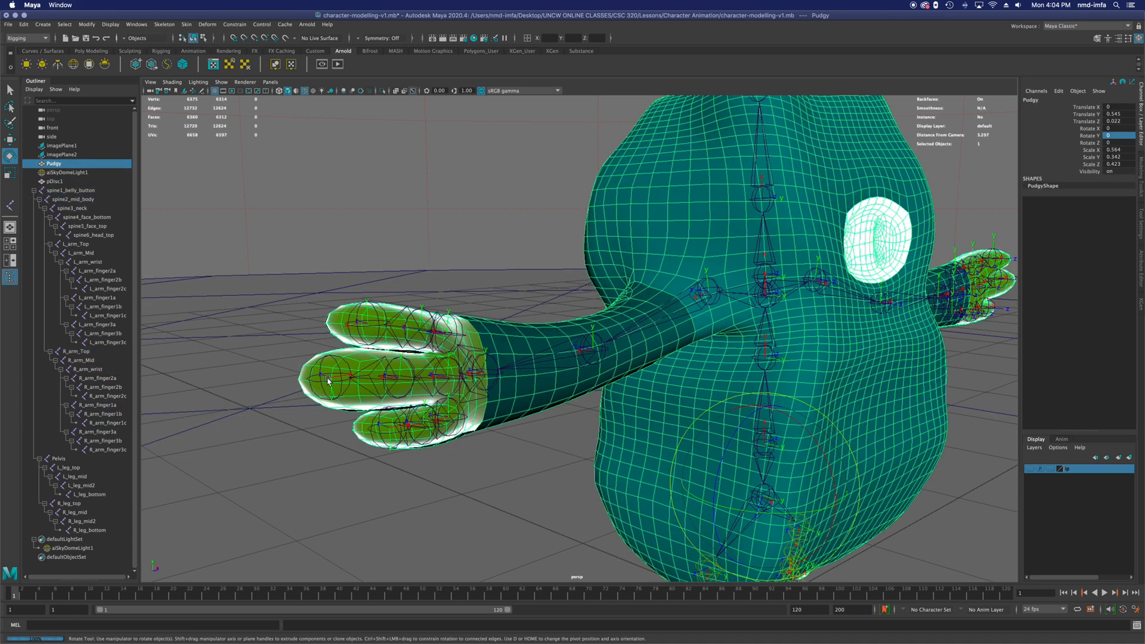
{"action": "left_click", "coordinate": [327, 377]}
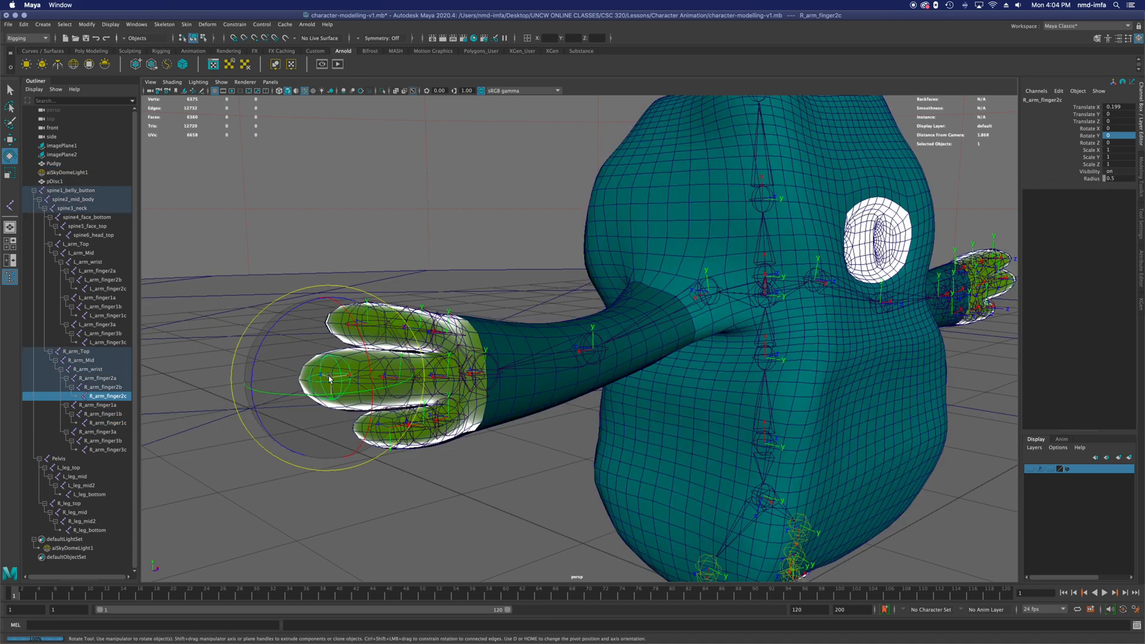
{"action": "double_click", "coordinate": [1118, 129]}
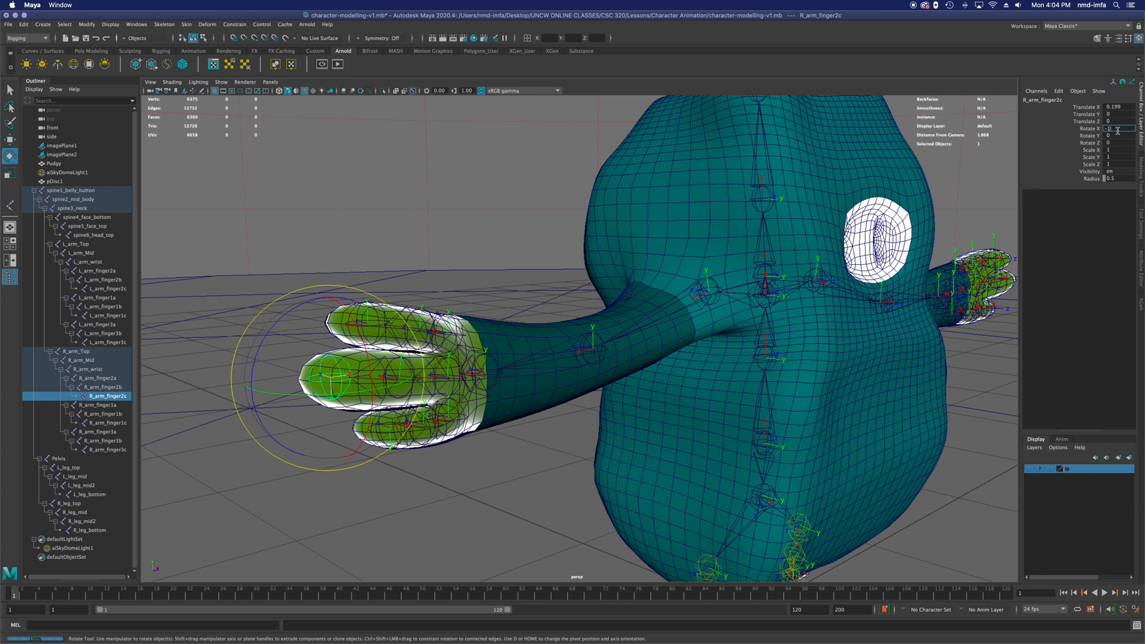
{"action": "key", "text": "Return"}
{"action": "double_click", "coordinate": [1126, 135]}
{"action": "key", "text": "Return"}
{"action": "left_click_drag", "start_coordinate": [319, 490], "coordinate": [406, 517], "text": "alt"}
{"action": "left_click_drag", "start_coordinate": [314, 452], "coordinate": [315, 452]}
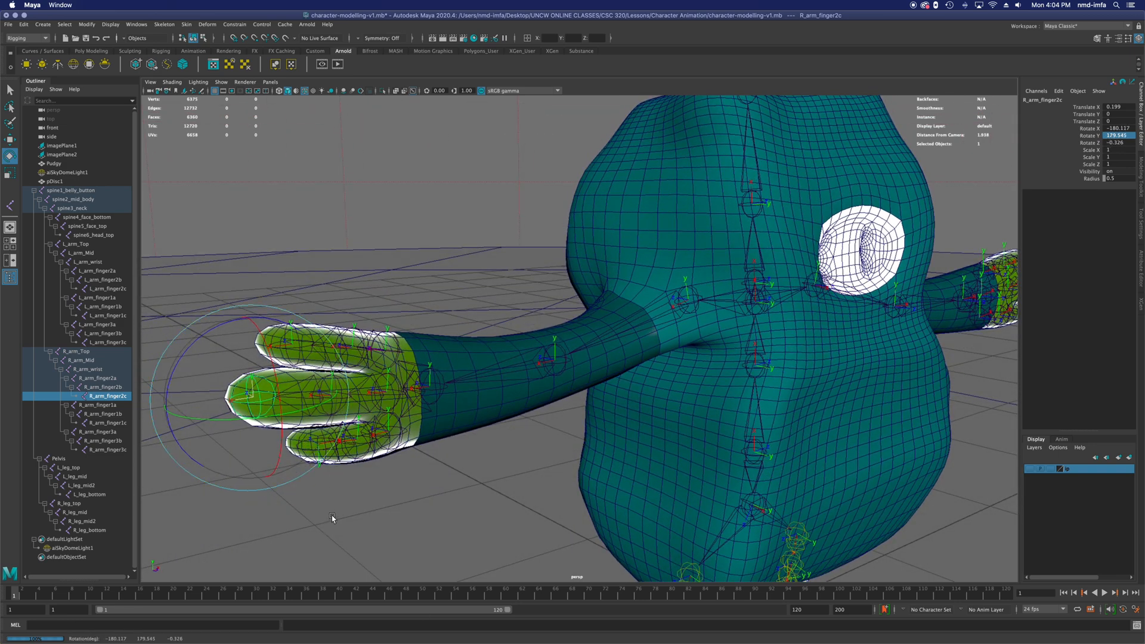
Rotate the fingertip joint R_arm_finger3c by setting Rotate X to -180 and Rotate Y to 180.
{"action": "left_click", "coordinate": [332, 524]}
{"action": "left_click", "coordinate": [316, 455]}
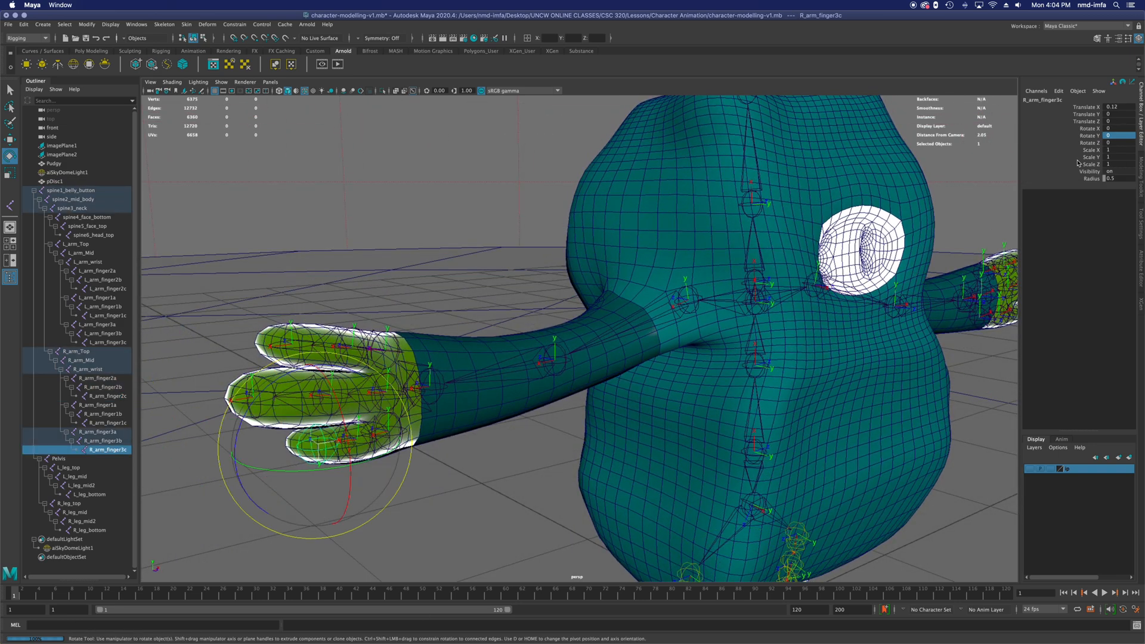
{"action": "double_click", "coordinate": [1111, 129]}
{"action": "type", "text": "-180"}
{"action": "key", "text": "Return"}
{"action": "double_click", "coordinate": [1120, 136]}
{"action": "type", "text": "180"}
{"action": "key", "text": "Return"}
Set Rotate X of the foot joint R_leg_bottom to -90.
{"action": "left_click_drag", "start_coordinate": [721, 495], "coordinate": [743, 503], "text": "alt"}
{"action": "middle_click_drag", "start_coordinate": [744, 504], "coordinate": [666, 263], "text": "alt"}
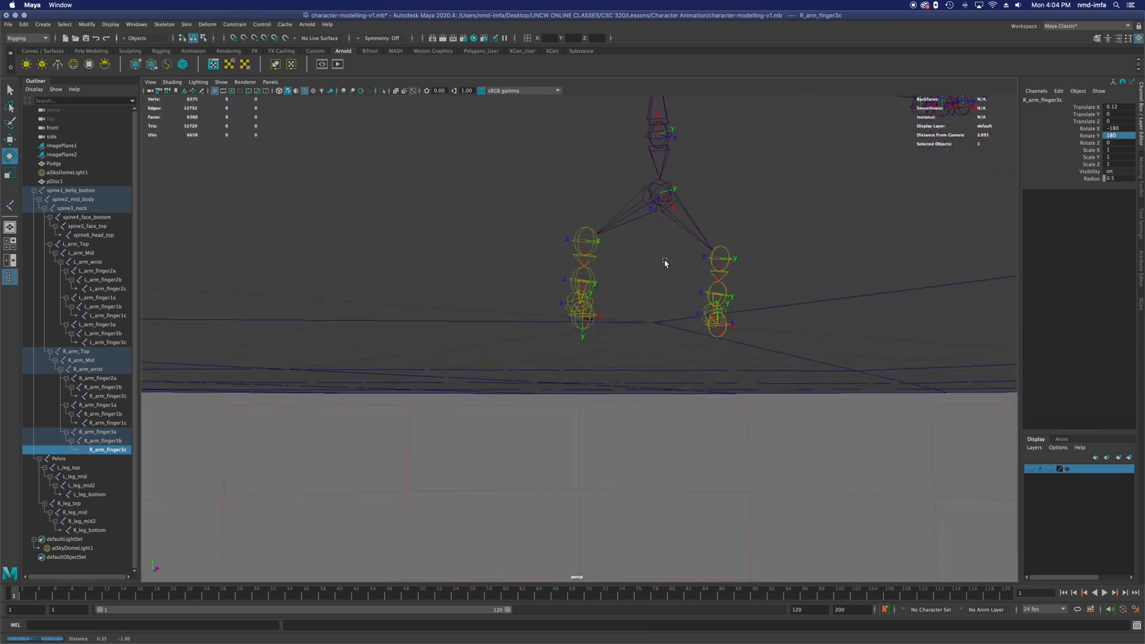
{"action": "scroll", "coordinate": [639, 320], "scroll_direction": "up", "scroll_amount": 8}
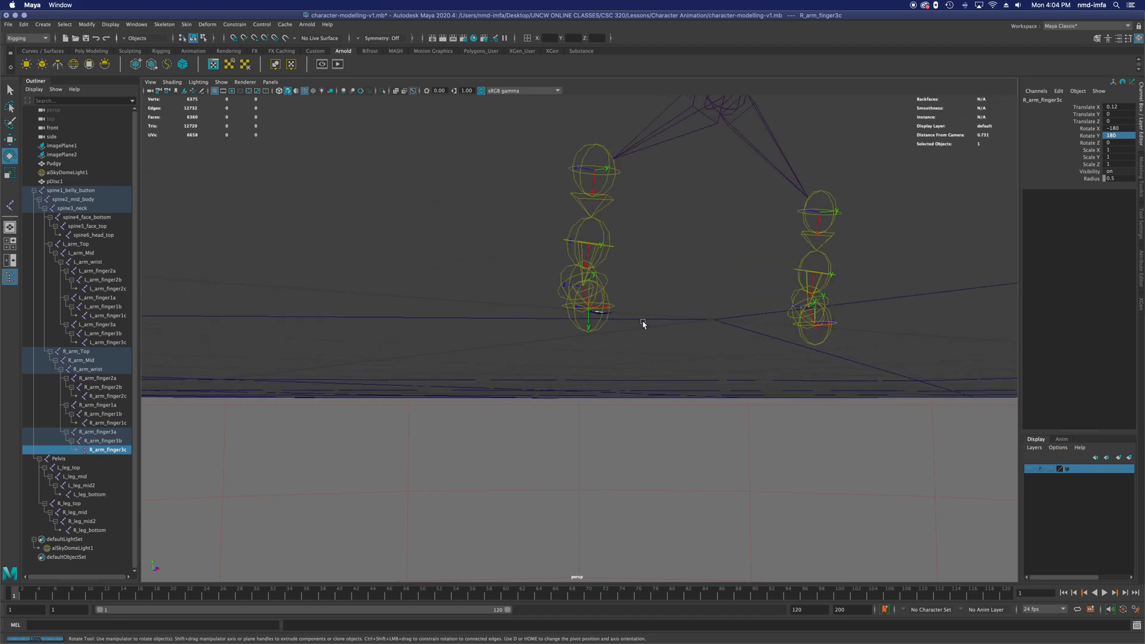
{"action": "left_click", "coordinate": [653, 316]}
{"action": "scroll", "coordinate": [648, 308], "scroll_direction": "down", "scroll_amount": 4}
{"action": "left_click_drag", "start_coordinate": [647, 309], "coordinate": [594, 363], "text": "alt"}
{"action": "scroll", "coordinate": [594, 363], "scroll_direction": "up", "scroll_amount": 1}
{"action": "scroll", "coordinate": [595, 366], "scroll_direction": "up", "scroll_amount": 3}
{"action": "mouse_move", "coordinate": [650, 401]}
{"action": "left_mouse_down", "text": "alt"}
{"action": "mouse_move", "coordinate": [669, 396]}
{"action": "mouse_move", "coordinate": [660, 399]}
{"action": "left_mouse_up", "text": "alt"}
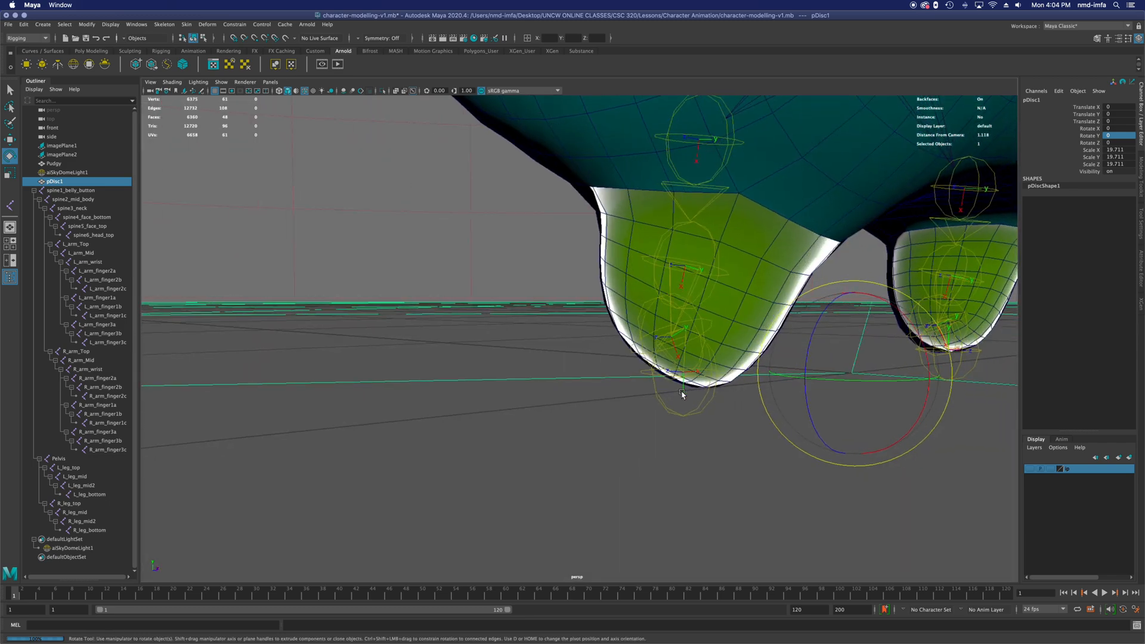
{"action": "left_click", "coordinate": [700, 407]}
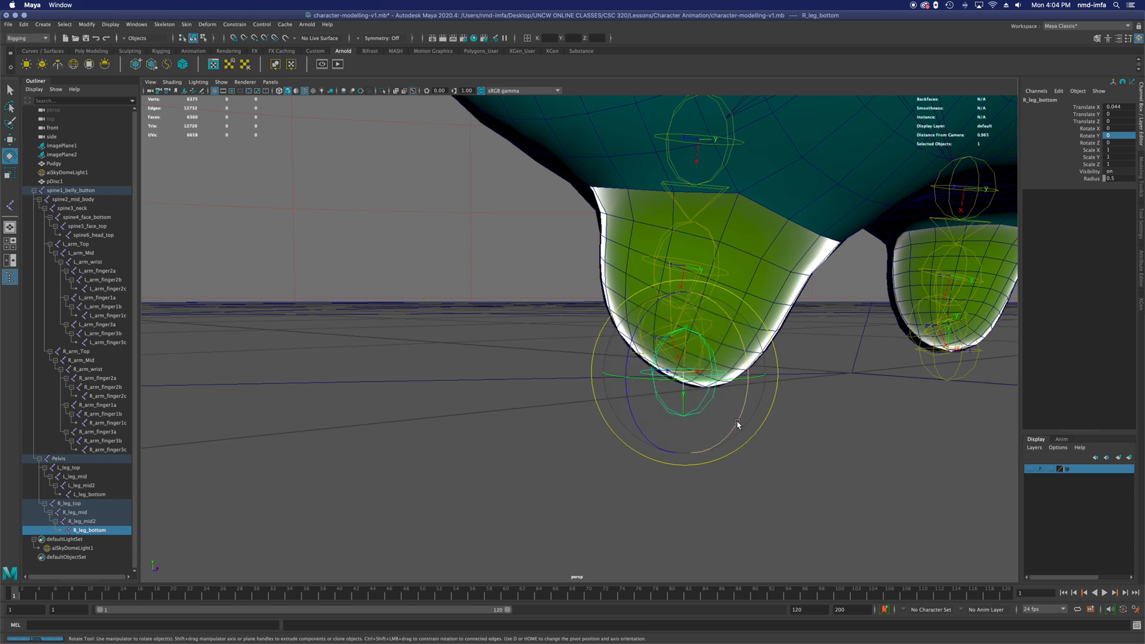
{"action": "left_click_drag", "start_coordinate": [738, 425], "coordinate": [711, 313]}
{"action": "left_click", "coordinate": [1125, 129]}
{"action": "type", "text": "-90"}
{"action": "key", "text": "Return"}
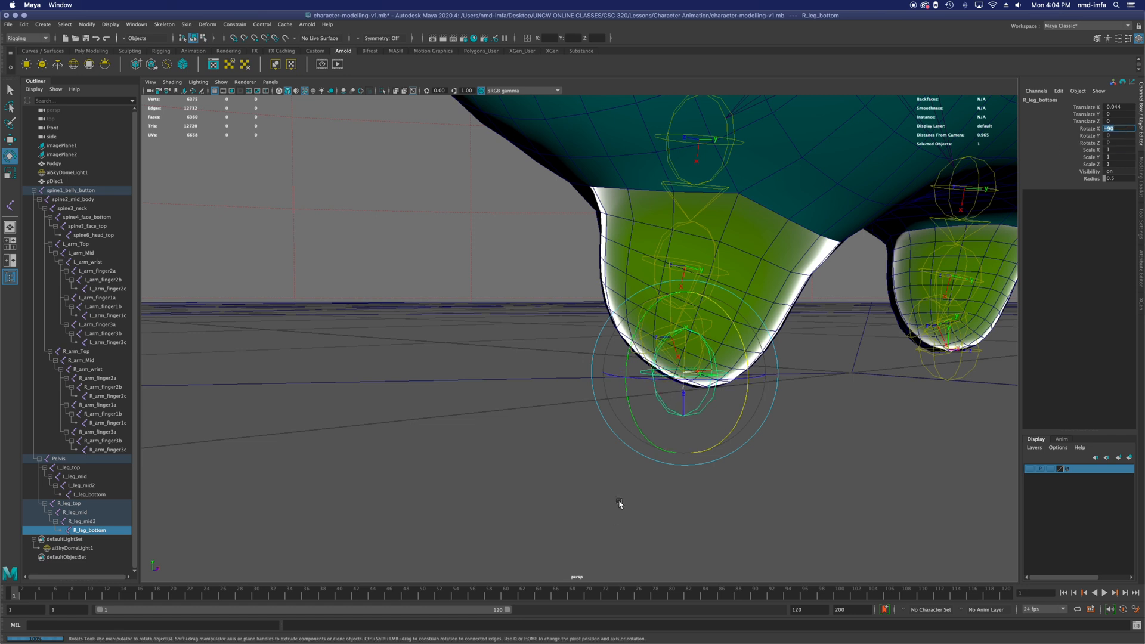
Rotate R_leg_bottom about Z and set the rotation to exactly 90.
{"action": "left_click_drag", "start_coordinate": [643, 432], "coordinate": [629, 336]}
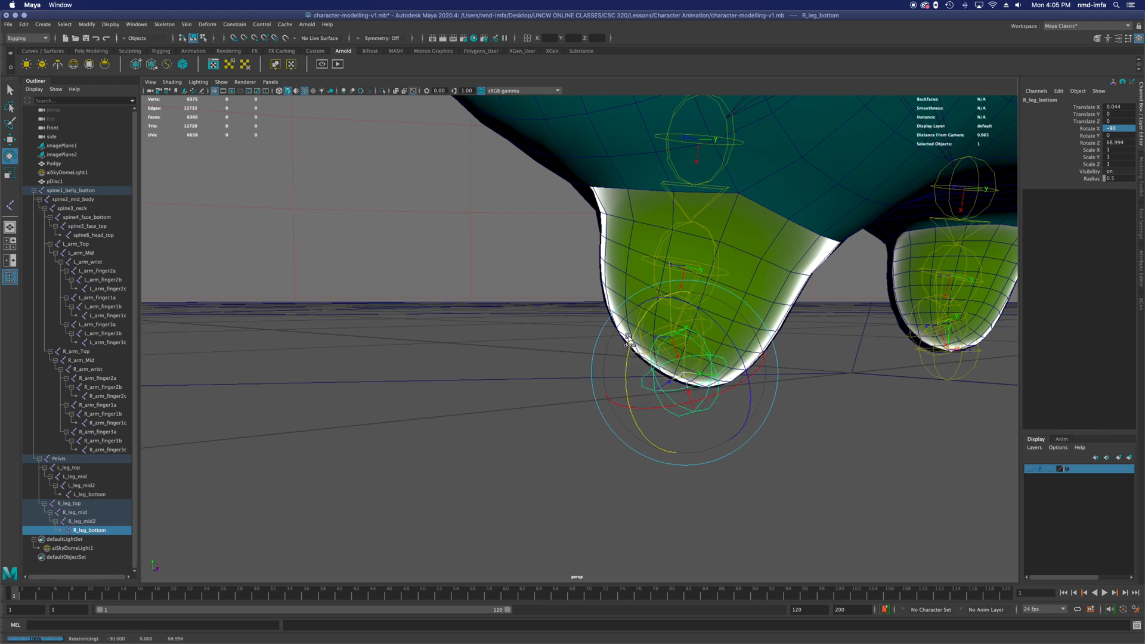
{"action": "double_click", "coordinate": [1115, 143]}
{"action": "key", "text": "Return"}
Try rotating the other foot joint, L_leg_bottom, to -90 in X and 90 in Z.
{"action": "right_click_drag", "start_coordinate": [933, 421], "coordinate": [799, 416], "text": "alt"}
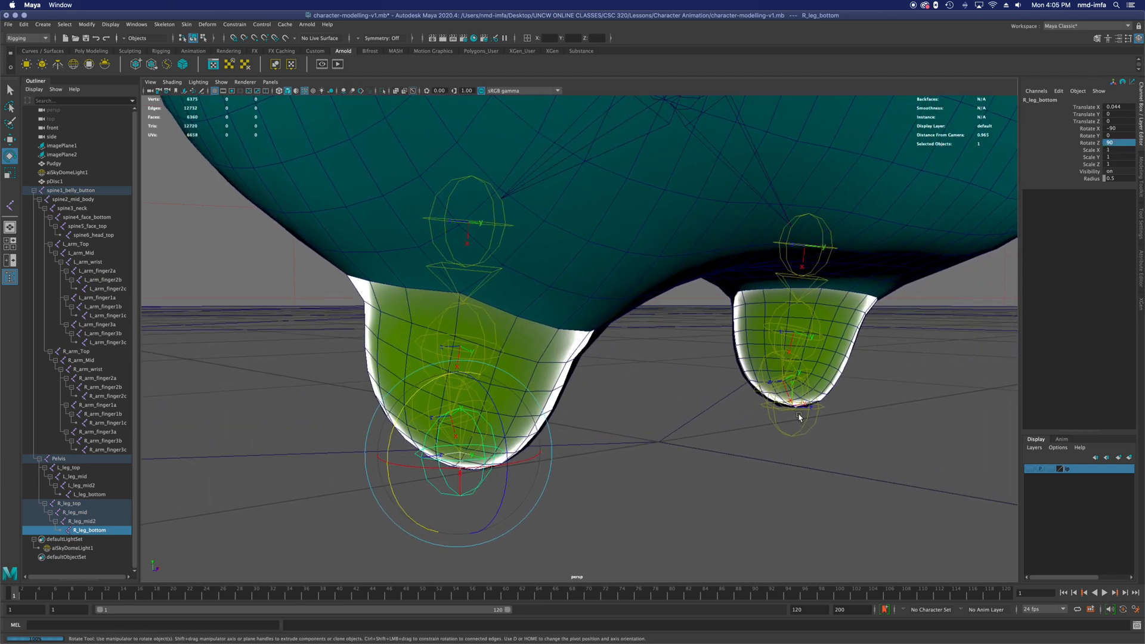
{"action": "left_click", "coordinate": [793, 431]}
{"action": "left_click", "coordinate": [794, 436]}
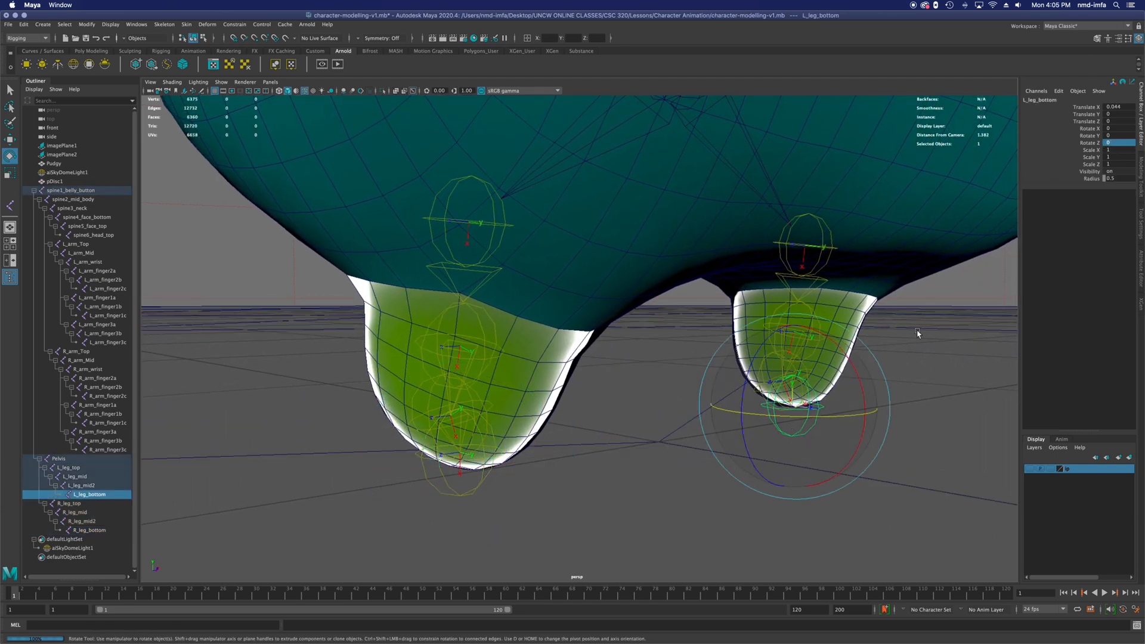
{"action": "double_click", "coordinate": [1118, 128]}
{"action": "type", "text": "-90"}
{"action": "key", "text": "Return"}
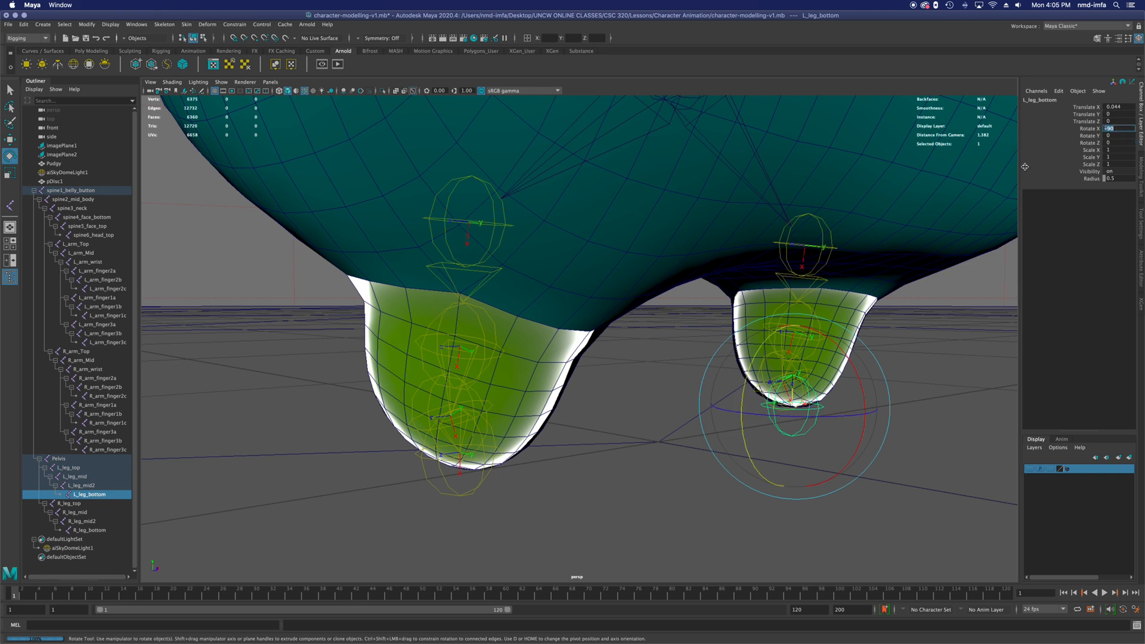
{"action": "double_click", "coordinate": [1124, 144]}
{"action": "mouse_move", "coordinate": [800, 433]}
{"action": "left_mouse_down", "text": "alt"}
{"action": "mouse_move", "coordinate": [820, 435]}
{"action": "mouse_move", "coordinate": [793, 432]}
{"action": "left_mouse_up", "text": "alt"}
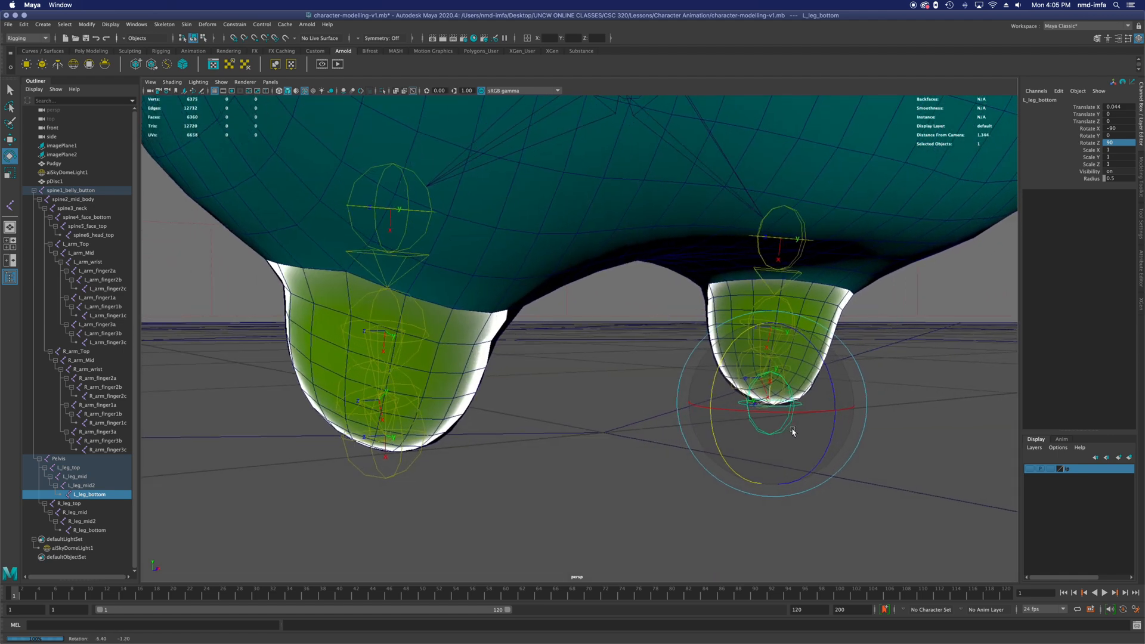
Set L_leg_bottom's Rotate X to 90 and its Rotate Z to -90.
{"action": "double_click", "coordinate": [1121, 129]}
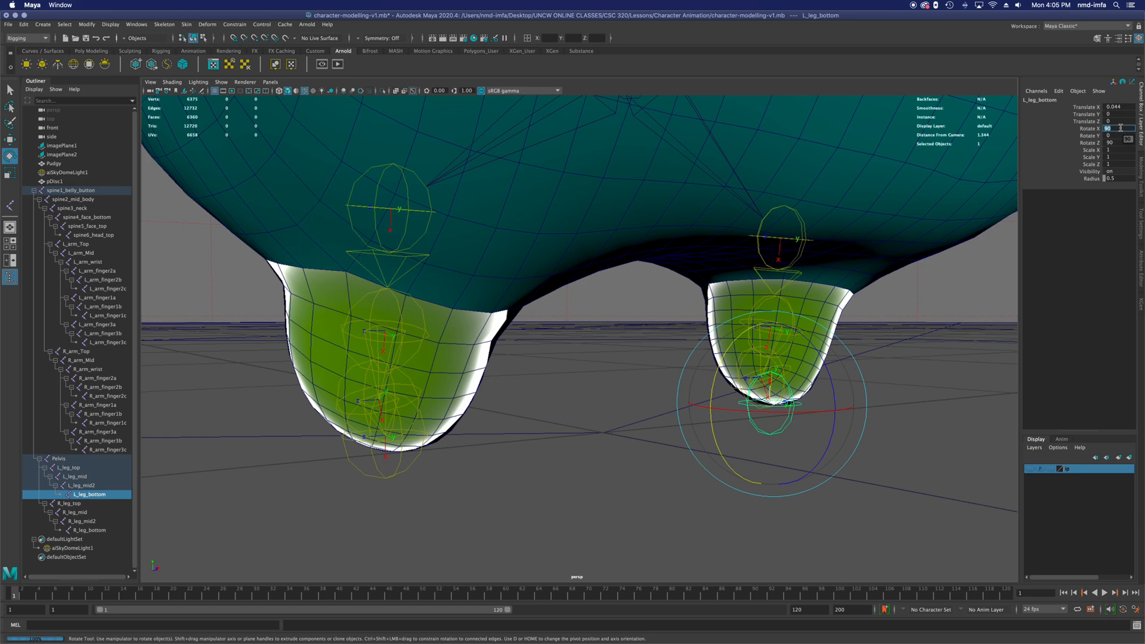
{"action": "double_click", "coordinate": [1120, 143]}
{"action": "type", "text": "-90"}
{"action": "key", "text": "Return"}
Set Rotate X of the head-end joint spine6_head_top to 90.
{"action": "left_click_drag", "start_coordinate": [866, 465], "coordinate": [822, 457], "text": "alt"}
{"action": "scroll", "coordinate": [821, 459], "scroll_direction": "down", "scroll_amount": 5}
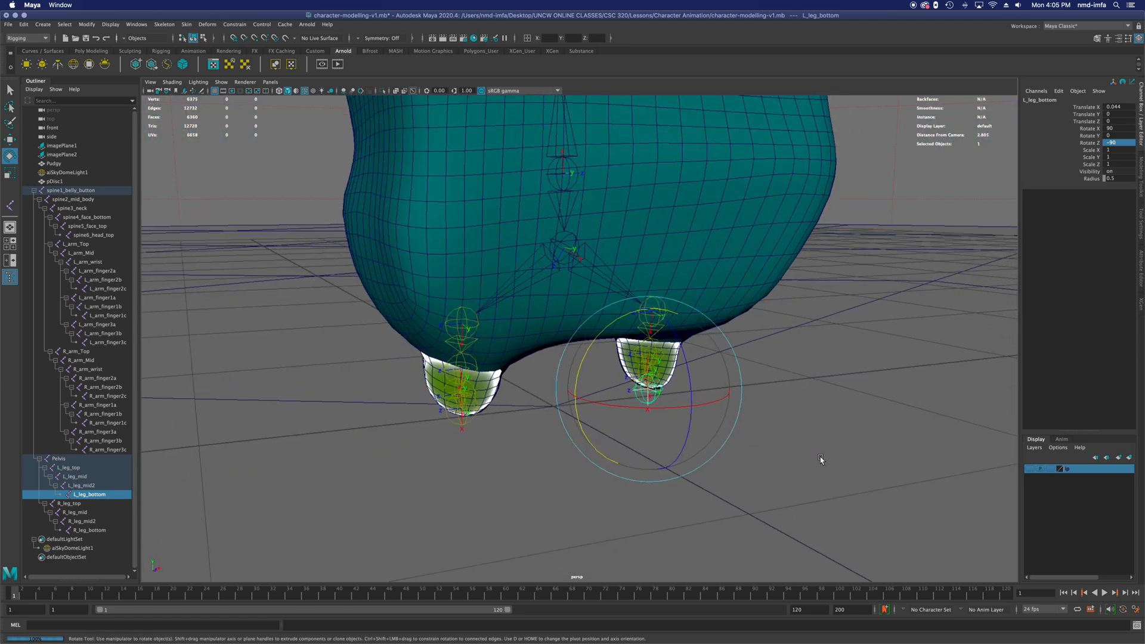
{"action": "scroll", "coordinate": [821, 459], "scroll_direction": "down", "scroll_amount": 3}
{"action": "middle_click_drag", "start_coordinate": [775, 187], "coordinate": [726, 401], "text": "alt"}
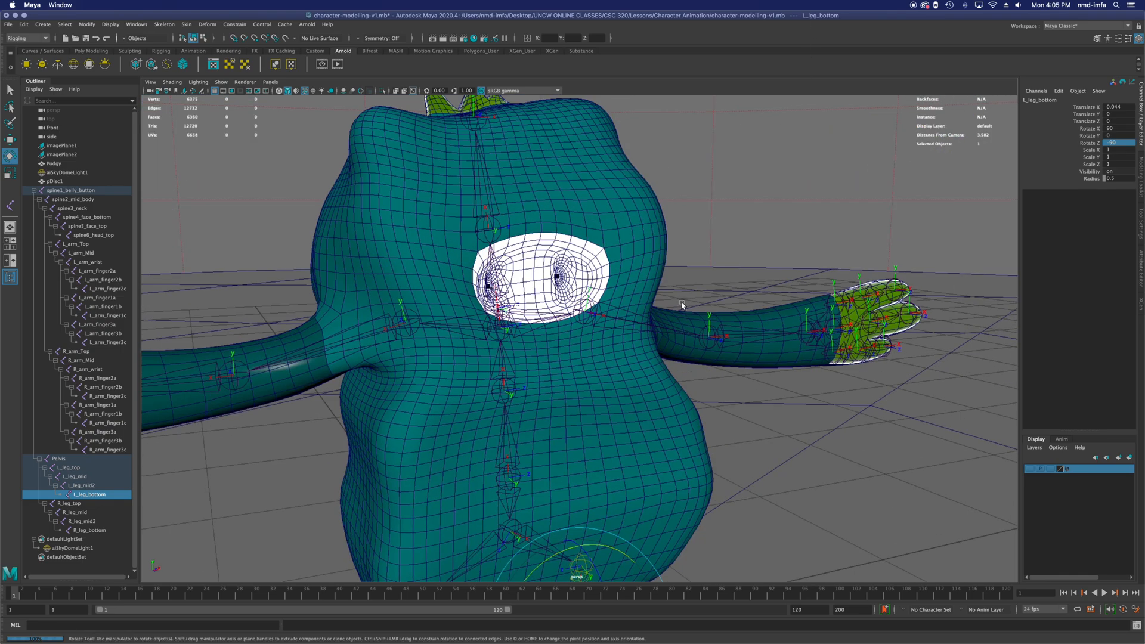
{"action": "left_click_drag", "start_coordinate": [682, 316], "coordinate": [697, 333], "text": "alt"}
{"action": "middle_click_drag", "start_coordinate": [598, 133], "coordinate": [653, 191], "text": "alt"}
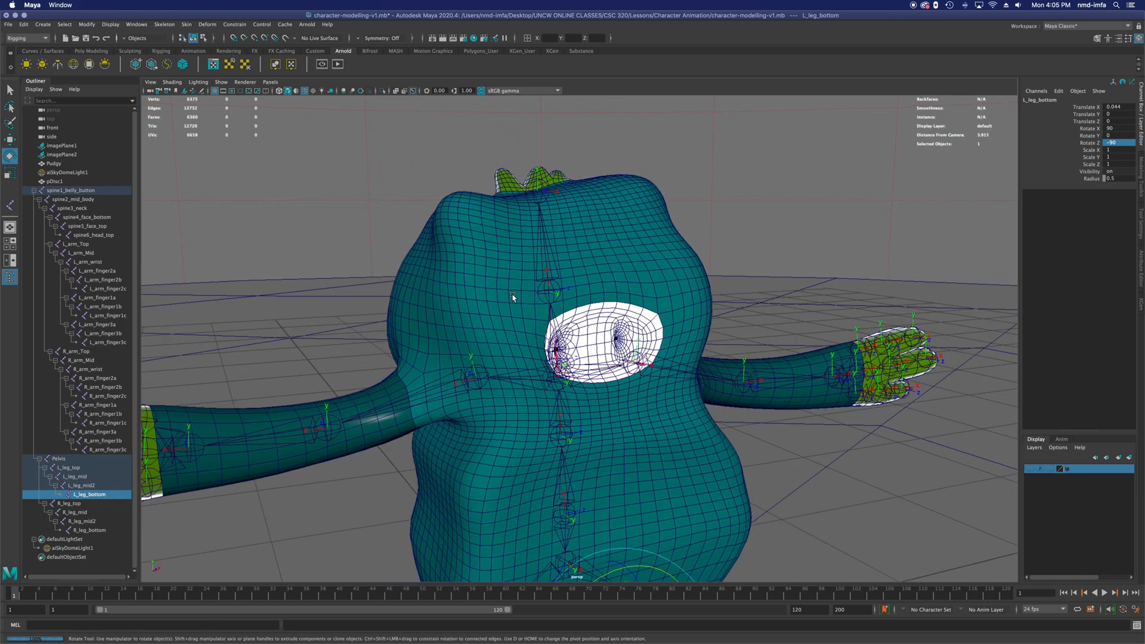
{"action": "scroll", "coordinate": [511, 300], "scroll_direction": "up", "scroll_amount": 2}
{"action": "middle_click_drag", "start_coordinate": [575, 149], "coordinate": [593, 248], "text": "alt"}
{"action": "scroll", "coordinate": [549, 312], "scroll_direction": "up", "scroll_amount": 5}
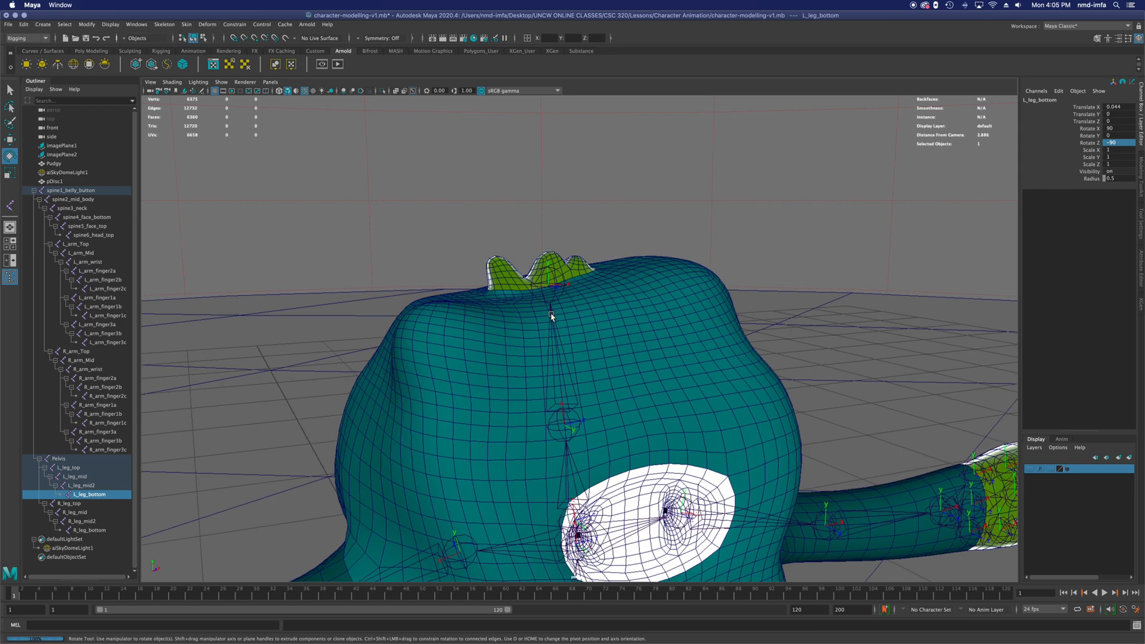
{"action": "left_click", "coordinate": [500, 202]}
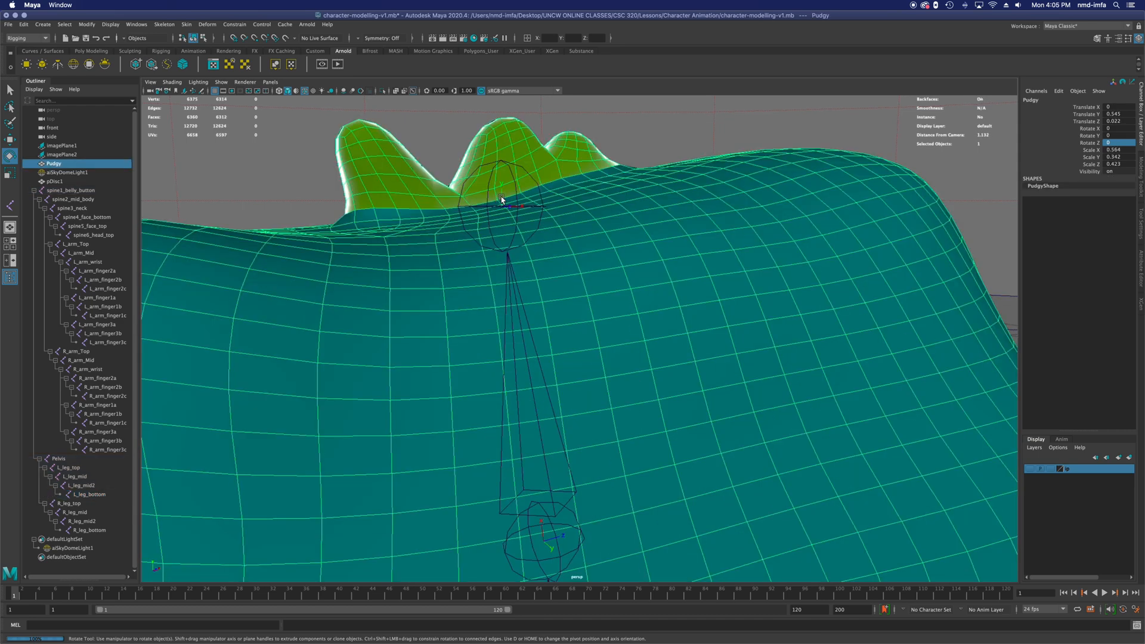
{"action": "left_click", "coordinate": [516, 228]}
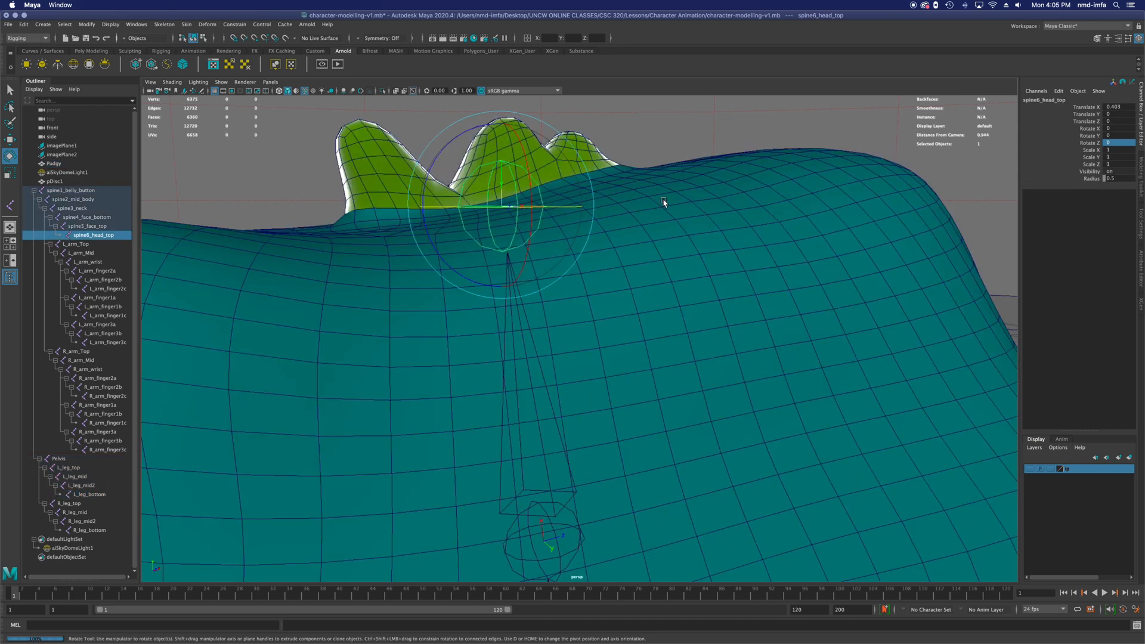
{"action": "left_click_drag", "start_coordinate": [523, 146], "coordinate": [529, 259]}
{"action": "double_click", "coordinate": [1121, 128]}
{"action": "type", "text": "90"}
{"action": "key", "text": "Return"}
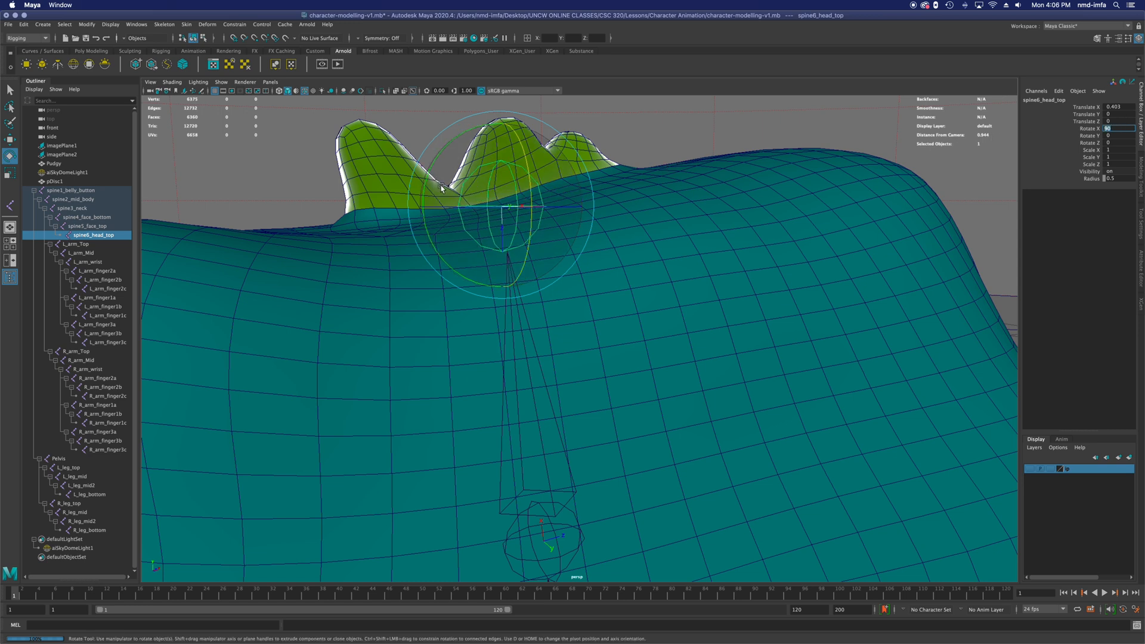
Rotate spine6_head_top about Z so its axes line up with the spine joint below.
{"action": "left_click_drag", "start_coordinate": [429, 172], "coordinate": [440, 227]}
{"action": "double_click", "coordinate": [1116, 143]}
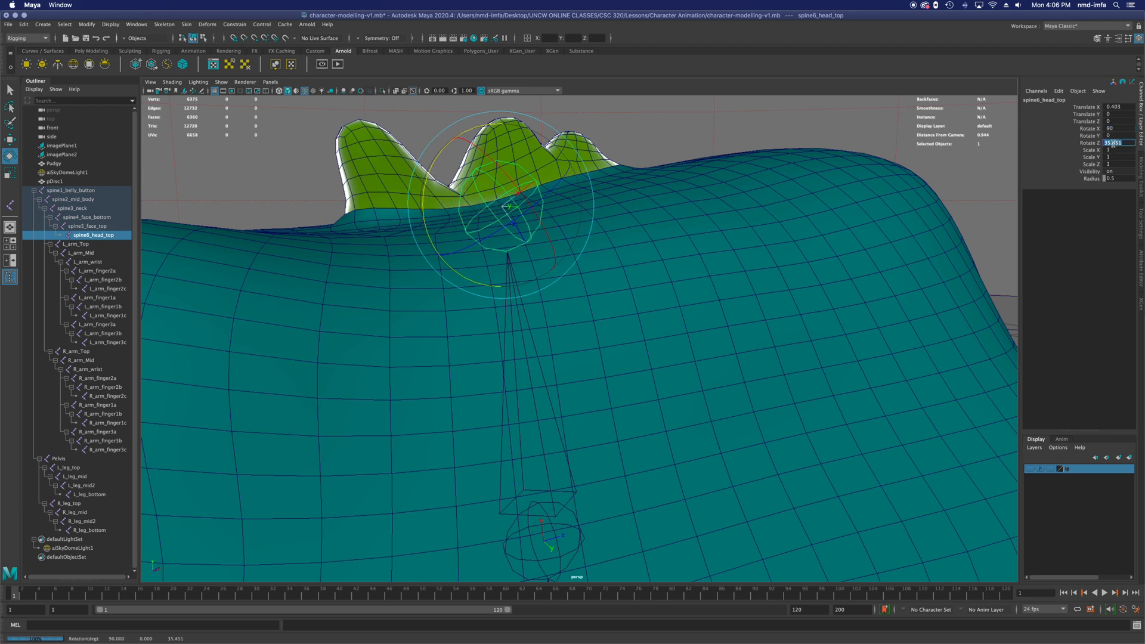
{"action": "key", "text": "Return"}
Examine the joint axes across the head, spine, arms and hands from several angles.
{"action": "left_click_drag", "start_coordinate": [657, 274], "coordinate": [600, 275], "text": "alt"}
{"action": "left_click", "coordinate": [593, 286]}
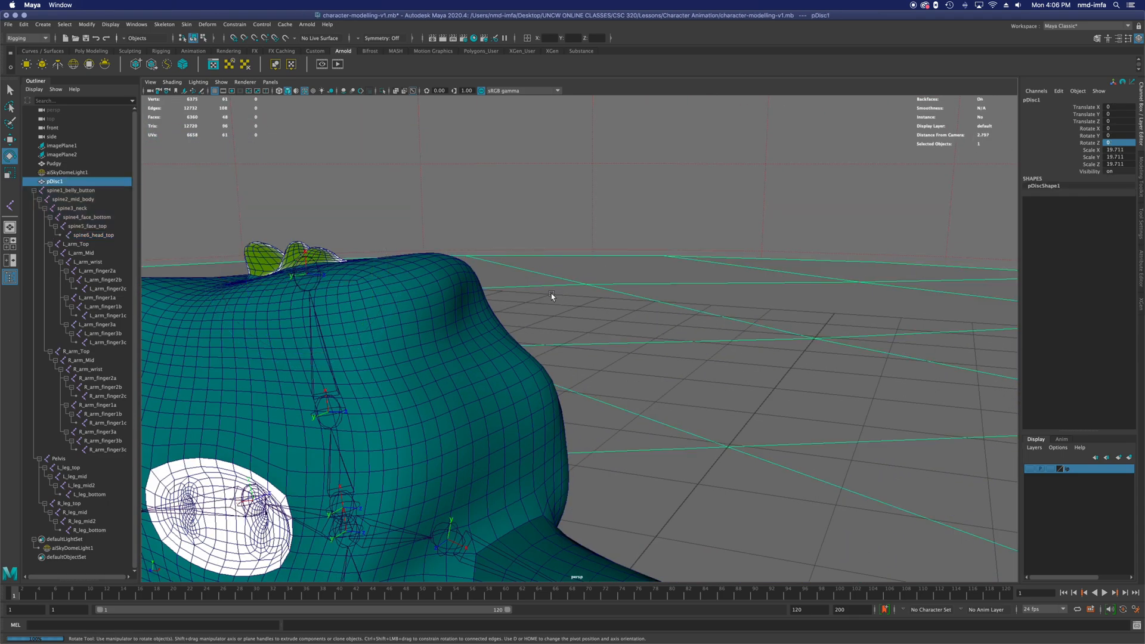
{"action": "mouse_move", "coordinate": [494, 326]}
{"action": "left_mouse_down", "text": "alt"}
{"action": "mouse_move", "coordinate": [439, 322]}
{"action": "mouse_move", "coordinate": [503, 319]}
{"action": "mouse_move", "coordinate": [492, 317]}
{"action": "left_mouse_up", "text": "alt"}
{"action": "scroll", "coordinate": [497, 320], "scroll_direction": "down", "scroll_amount": 10}
{"action": "scroll", "coordinate": [515, 330], "scroll_direction": "up", "scroll_amount": 5}
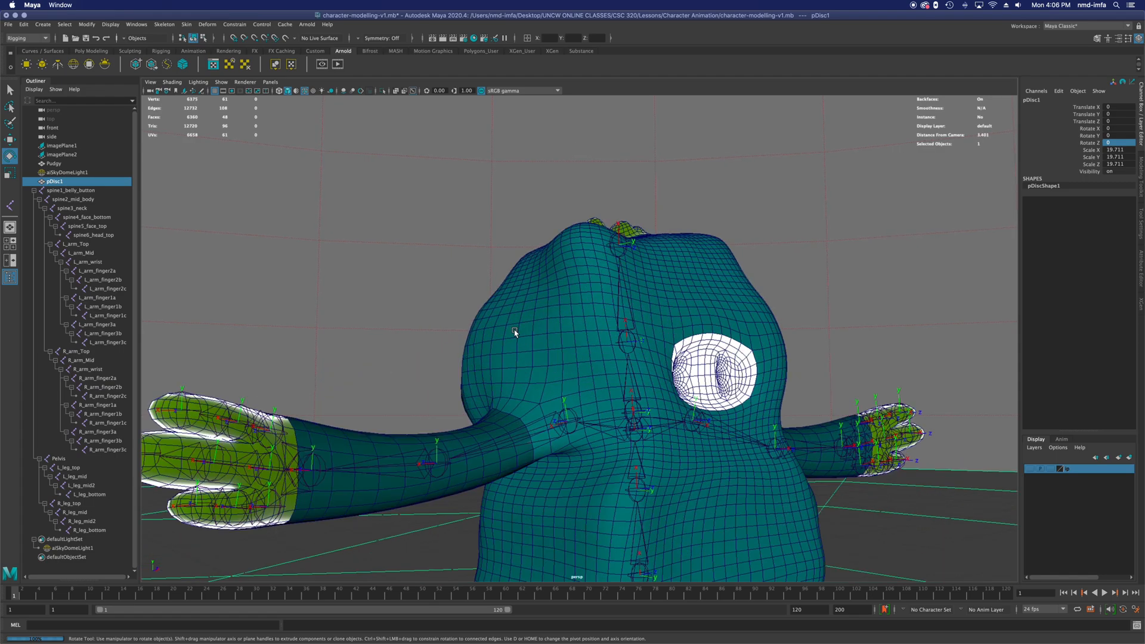
{"action": "left_click_drag", "start_coordinate": [576, 399], "coordinate": [528, 406], "text": "alt"}
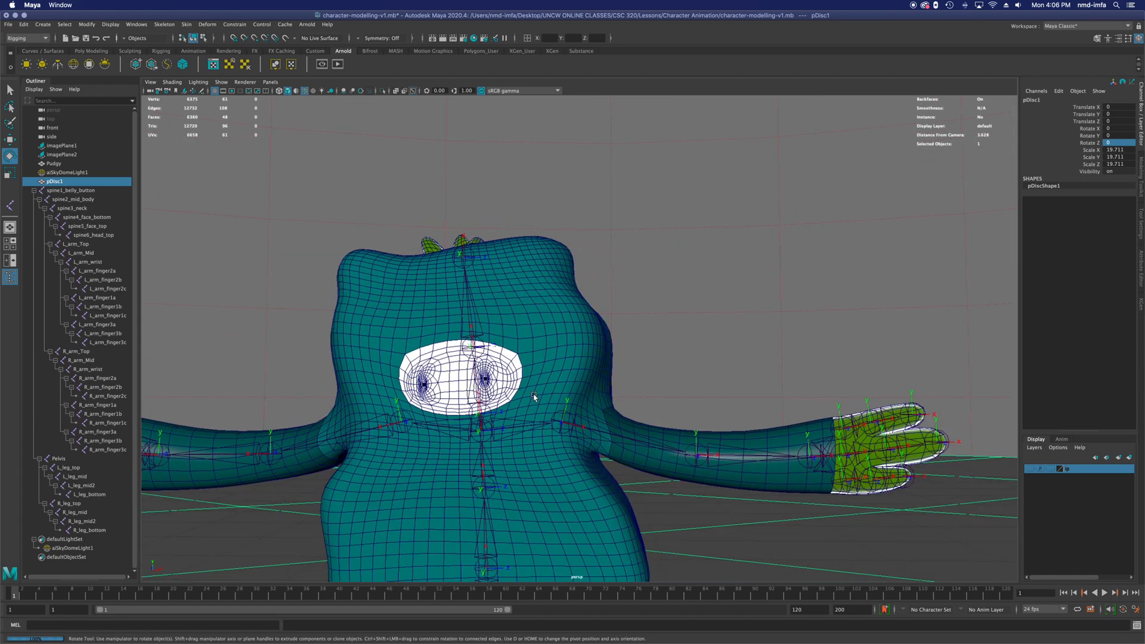
{"action": "scroll", "coordinate": [533, 396], "scroll_direction": "down", "scroll_amount": 5}
{"action": "left_click_drag", "start_coordinate": [643, 333], "coordinate": [623, 372], "text": "alt"}
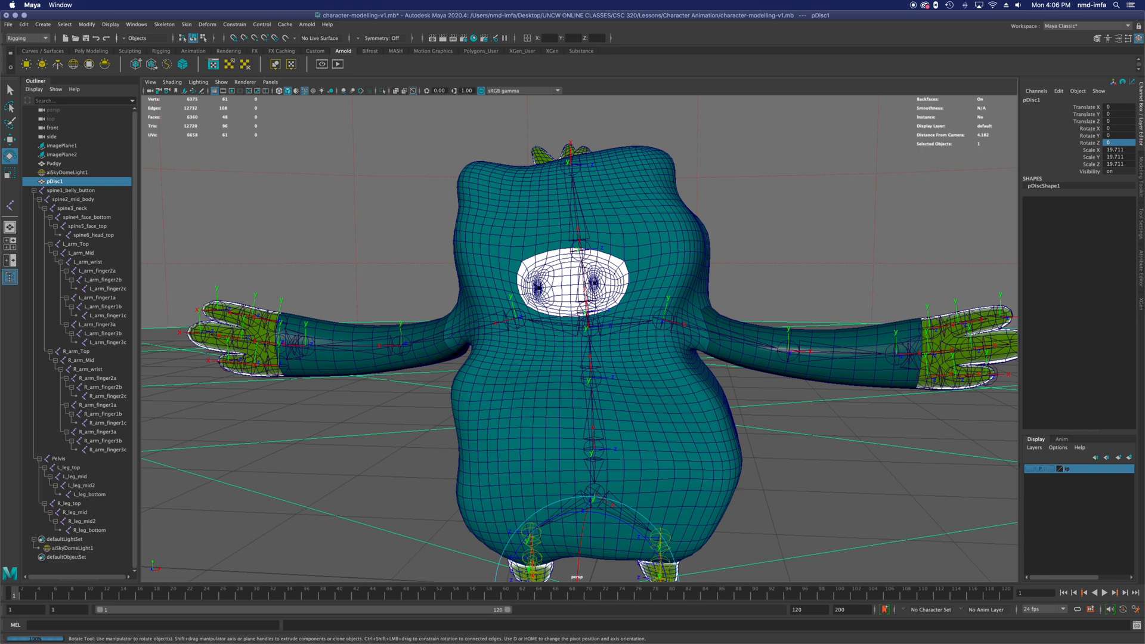
Bind the Pudgy mesh to all joints from spine1_belly_button through R_leg_bottom, using Joint hierarchy and the Geodesic Voxel bind method.
{"action": "left_click", "coordinate": [61, 190]}
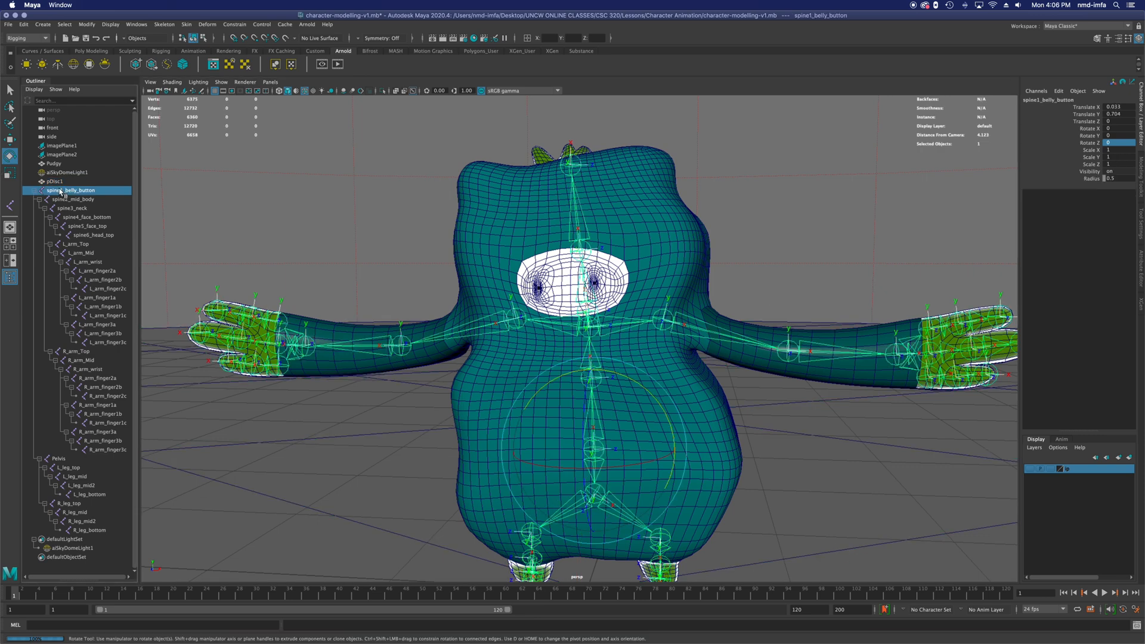
{"action": "left_click", "coordinate": [81, 530], "text": "shift"}
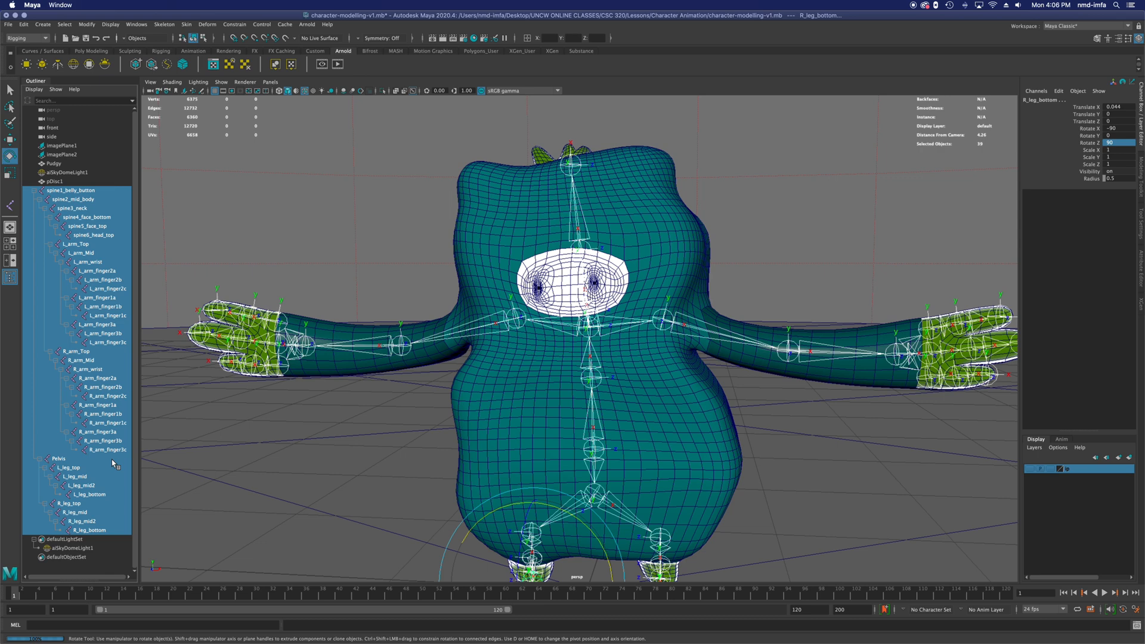
{"action": "left_click", "coordinate": [55, 163], "text": "ctrl"}
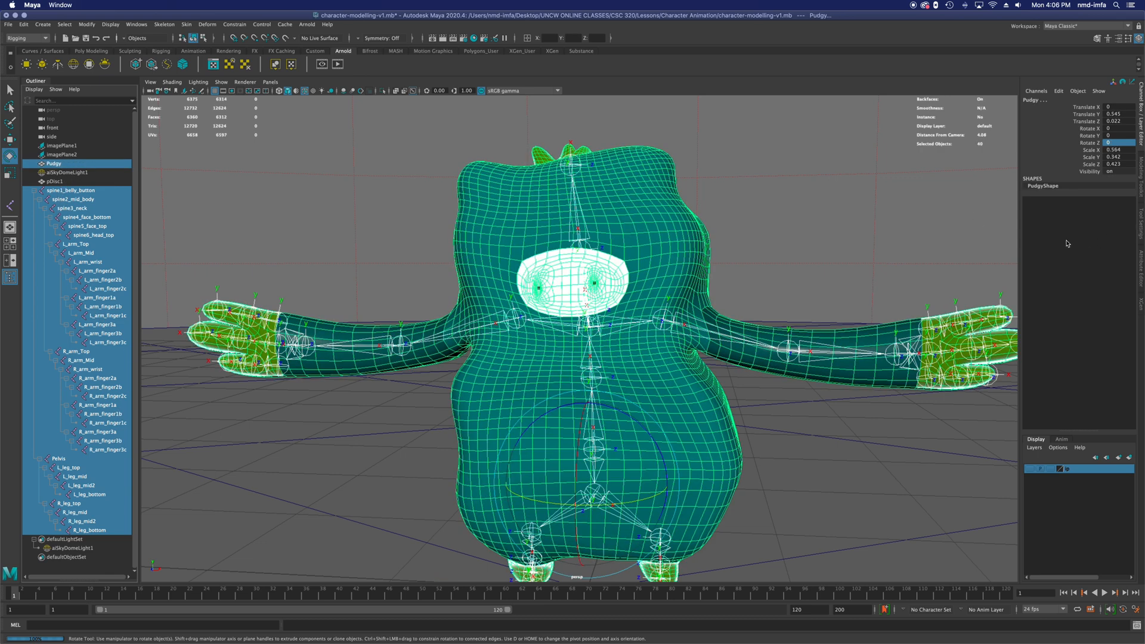
{"action": "left_click", "coordinate": [173, 24]}
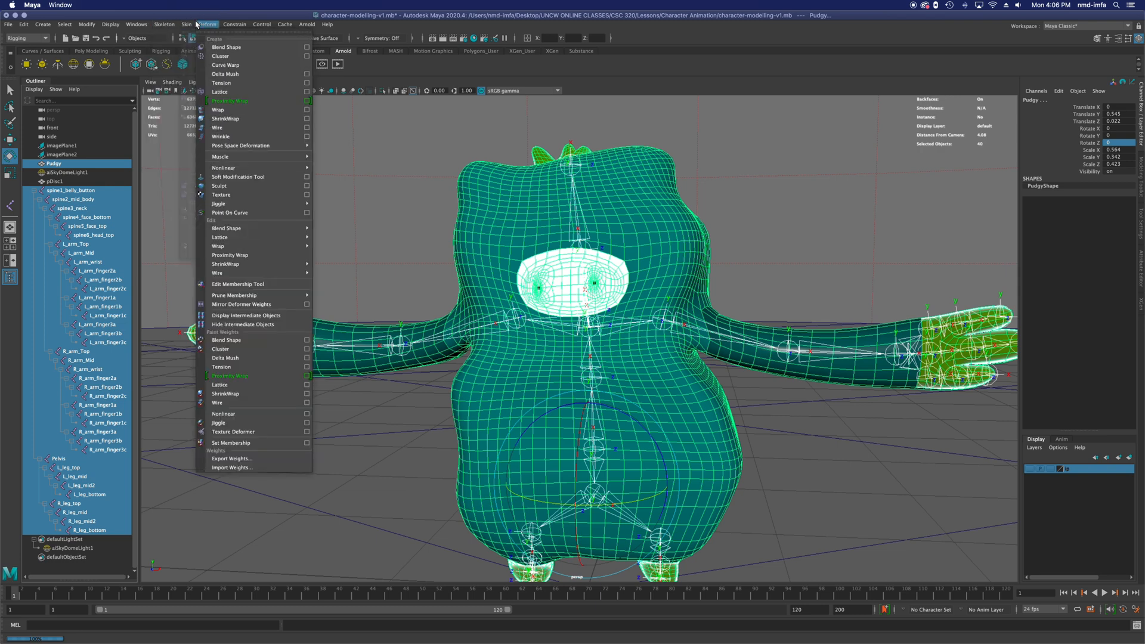
{"action": "mouse_move", "coordinate": [187, 24]}
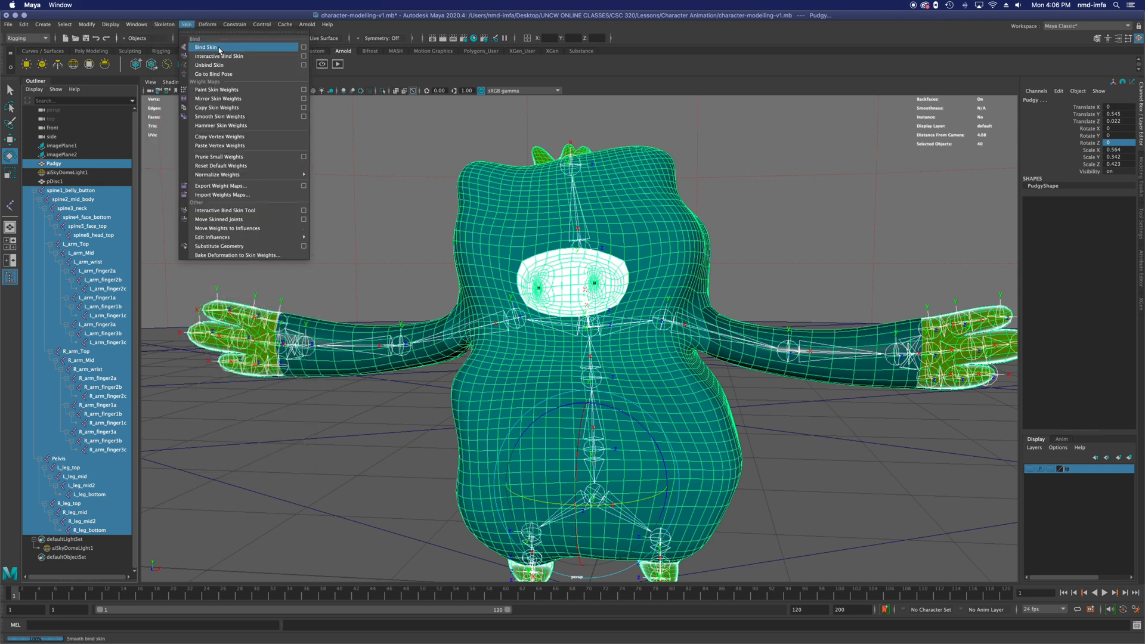
{"action": "left_click", "coordinate": [304, 48]}
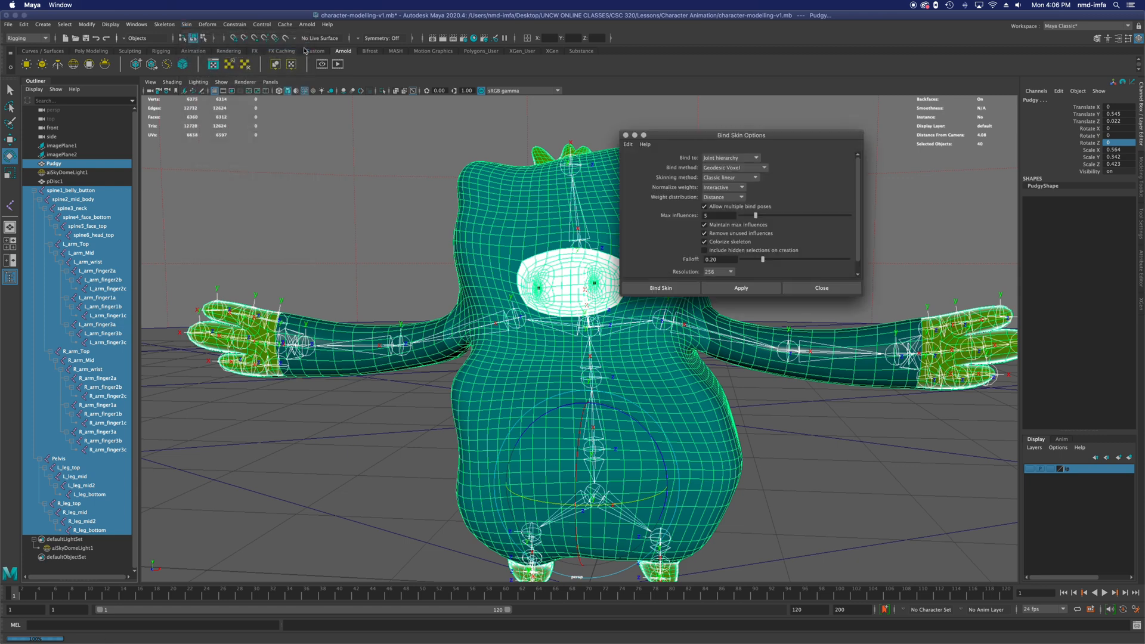
{"action": "left_click", "coordinate": [733, 157]}
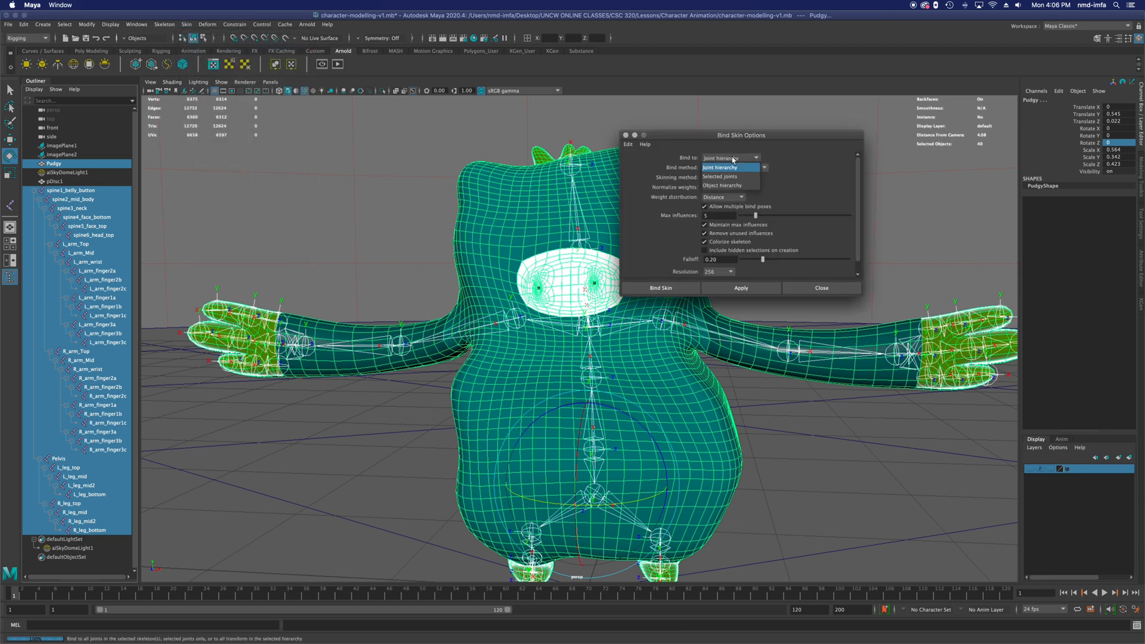
{"action": "left_click", "coordinate": [731, 167]}
{"action": "left_click", "coordinate": [732, 168]}
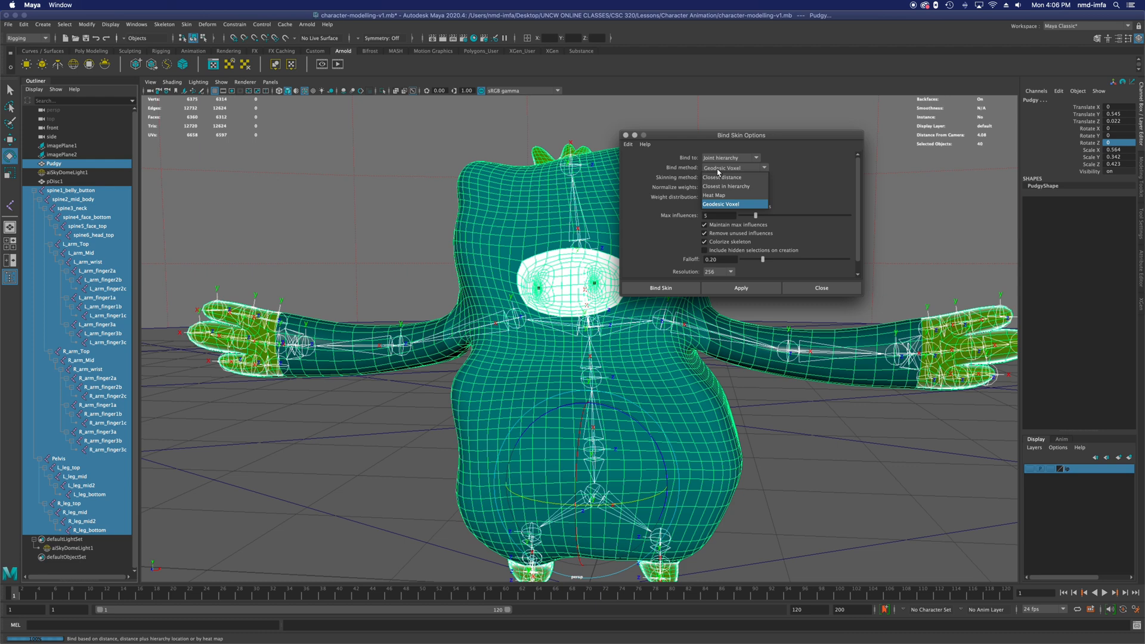
{"action": "left_click", "coordinate": [727, 205]}
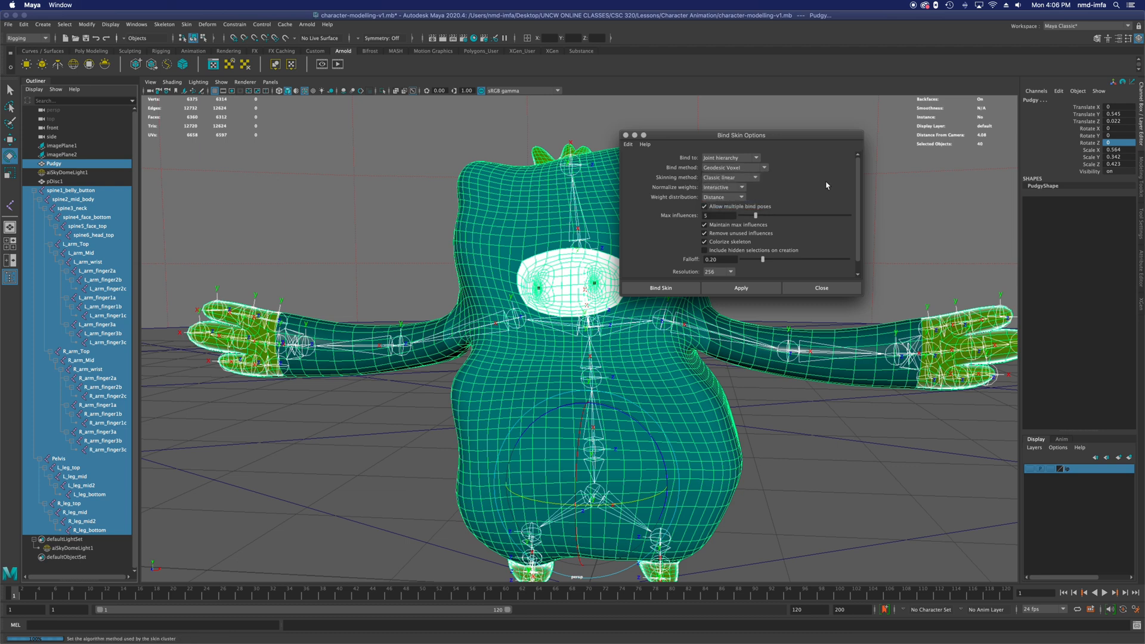
{"action": "left_click", "coordinate": [672, 289]}
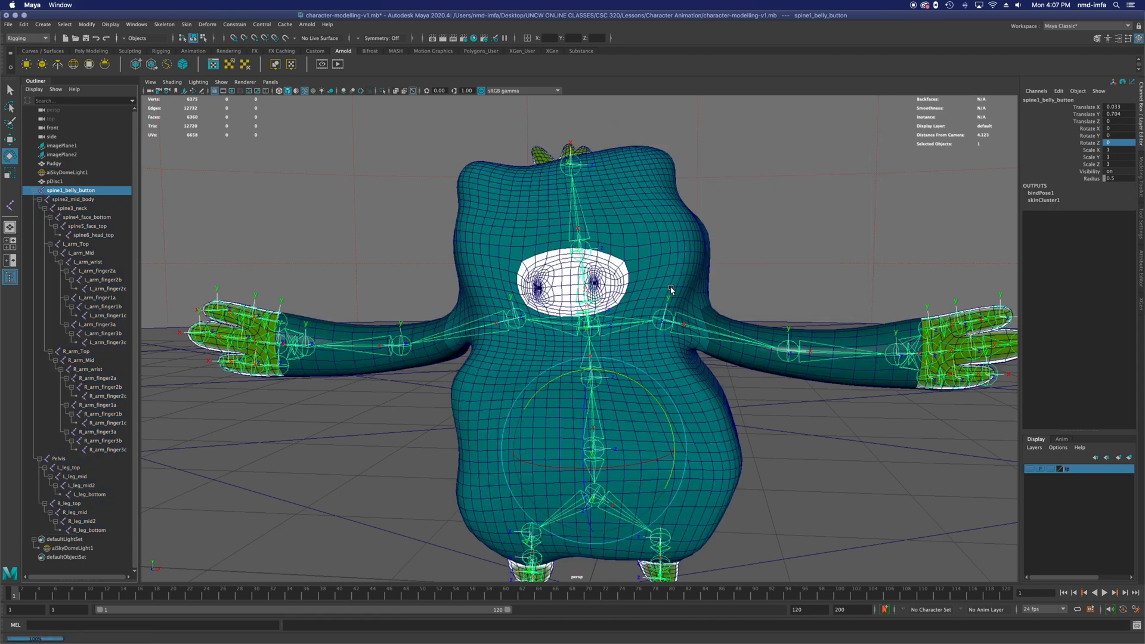
{"action": "left_click_drag", "start_coordinate": [516, 261], "coordinate": [573, 332], "text": "alt"}
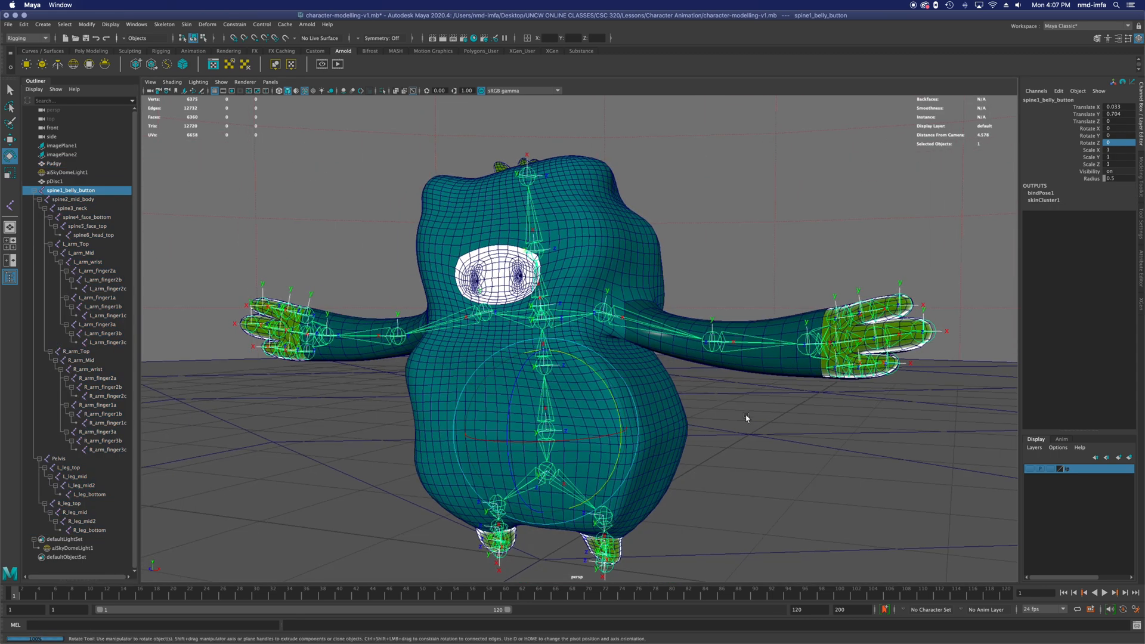
Test the skin deformation of the left arm by rotating the L_arm_Mid joint, and undo the rotation.
{"action": "left_click", "coordinate": [737, 396]}
{"action": "left_click", "coordinate": [715, 347]}
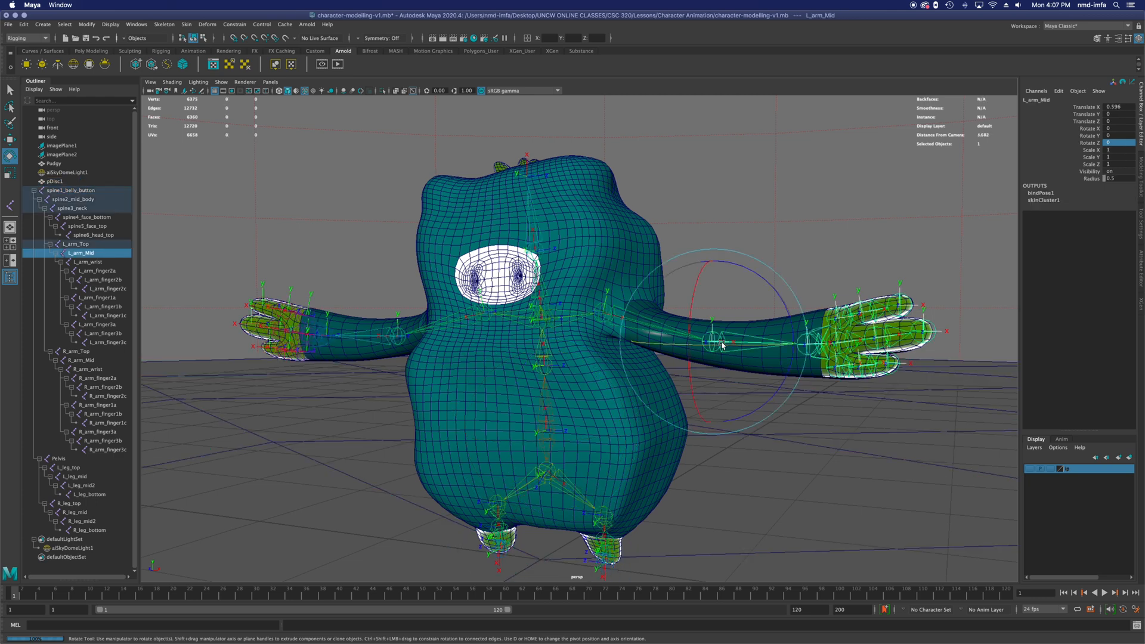
{"action": "left_click_drag", "start_coordinate": [740, 368], "coordinate": [644, 458], "text": "alt"}
{"action": "left_click_drag", "start_coordinate": [407, 477], "coordinate": [611, 461], "text": "alt"}
{"action": "key", "text": "z"}
{"action": "key", "text": "shift+z"}
{"action": "key", "text": "z"}
{"action": "left_click_drag", "start_coordinate": [582, 458], "coordinate": [621, 433], "text": "alt"}
Test the left leg's deformation by rotating the L_leg_top joint, and undo the rotation.
{"action": "left_click", "coordinate": [631, 458]}
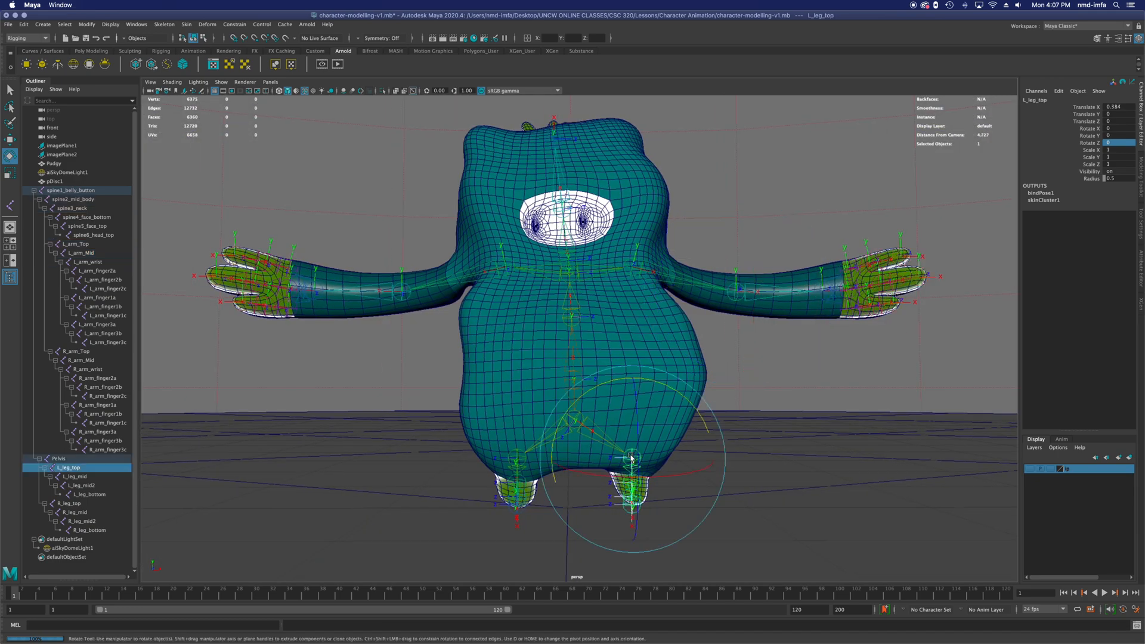
{"action": "left_click_drag", "start_coordinate": [652, 493], "coordinate": [434, 509], "text": "alt"}
{"action": "key", "text": "super+z"}
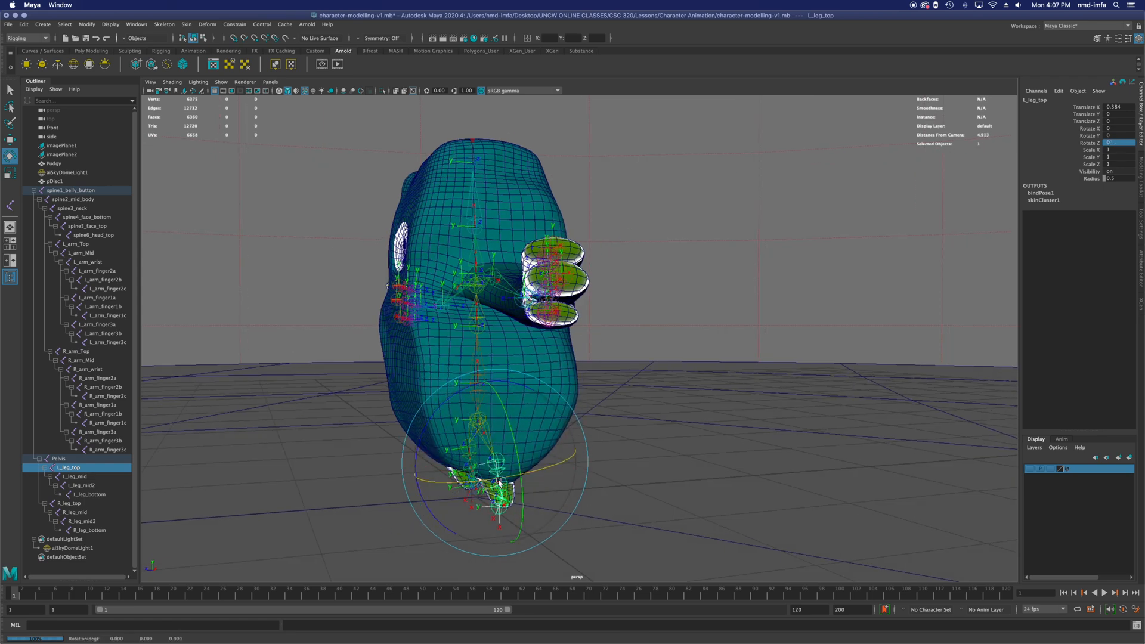
{"action": "left_click", "coordinate": [662, 514]}
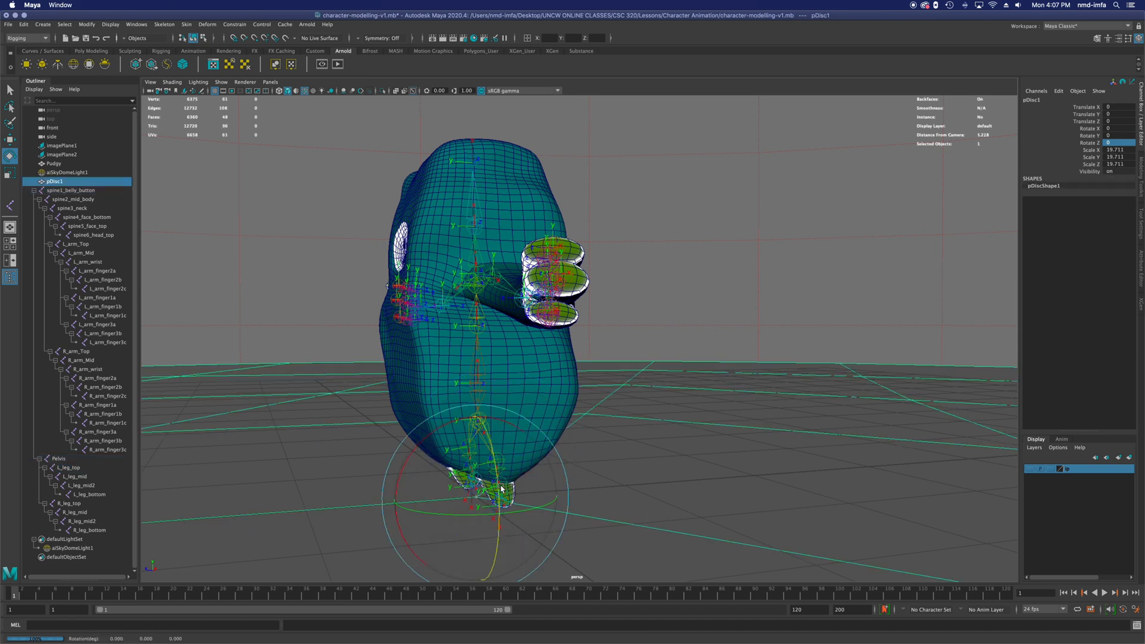
{"action": "left_click_drag", "start_coordinate": [501, 487], "coordinate": [499, 490]}
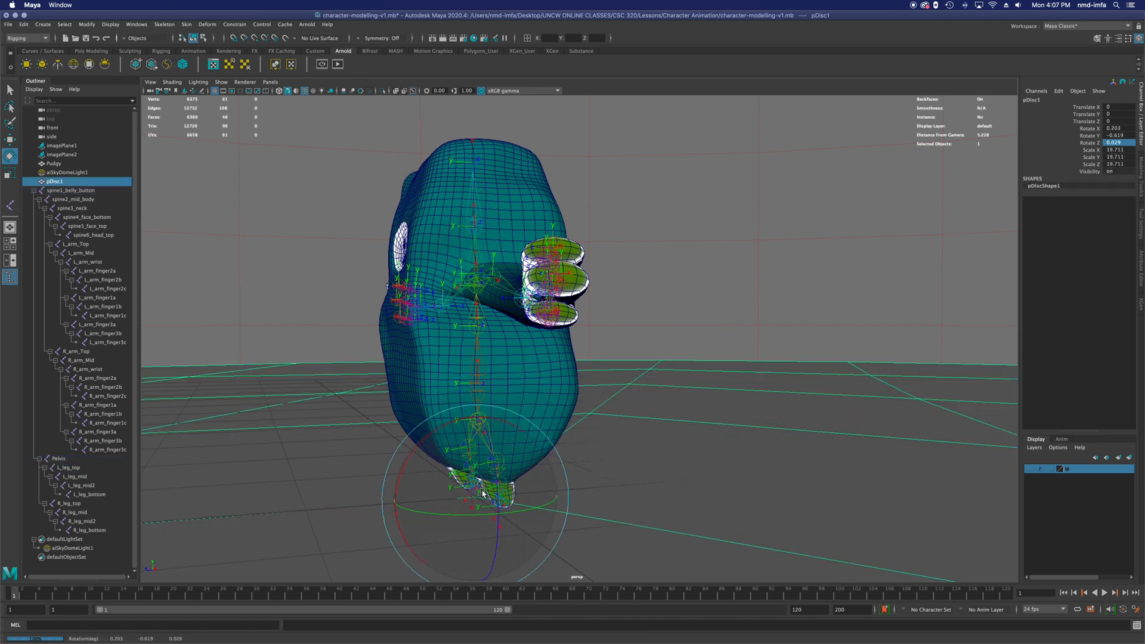
Test bending the left leg by selecting its middle joints and rotating L_leg_mid, and undo the rotation.
{"action": "left_click", "coordinate": [89, 514]}
{"action": "left_click", "coordinate": [87, 521]}
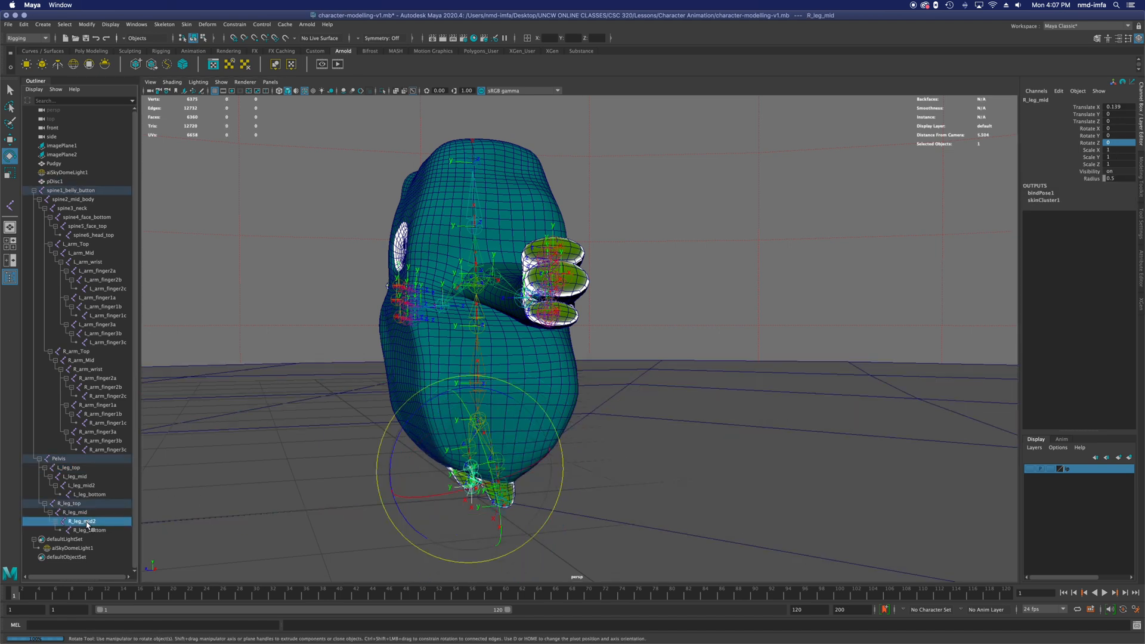
{"action": "left_click", "coordinate": [84, 478]}
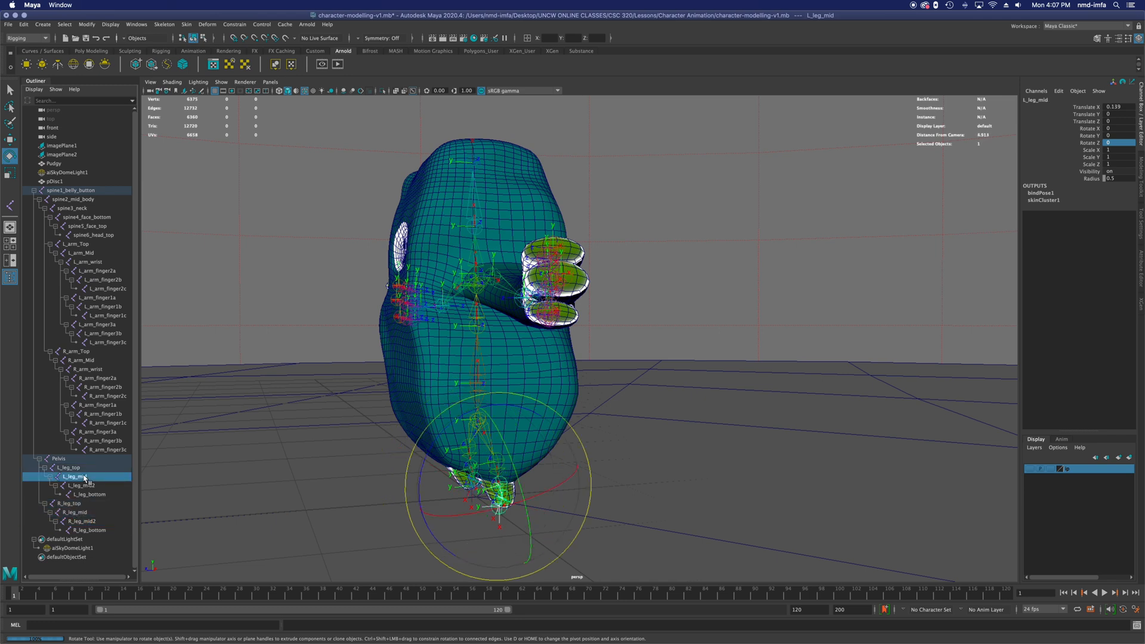
{"action": "left_click", "coordinate": [85, 485]}
{"action": "left_click", "coordinate": [84, 478]}
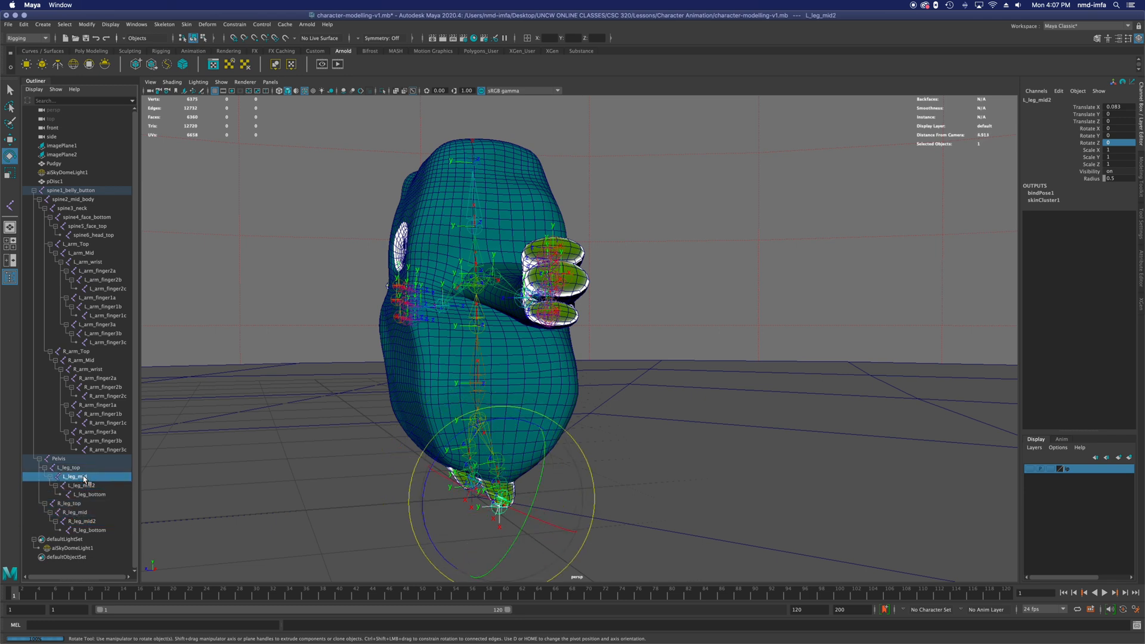
{"action": "left_click_drag", "start_coordinate": [420, 527], "coordinate": [613, 433]}
{"action": "key", "text": "super+z"}
Test bending the right leg by rotating the R_leg_mid joint about Z, and undo the rotation.
{"action": "left_click_drag", "start_coordinate": [479, 445], "coordinate": [554, 452], "text": "alt"}
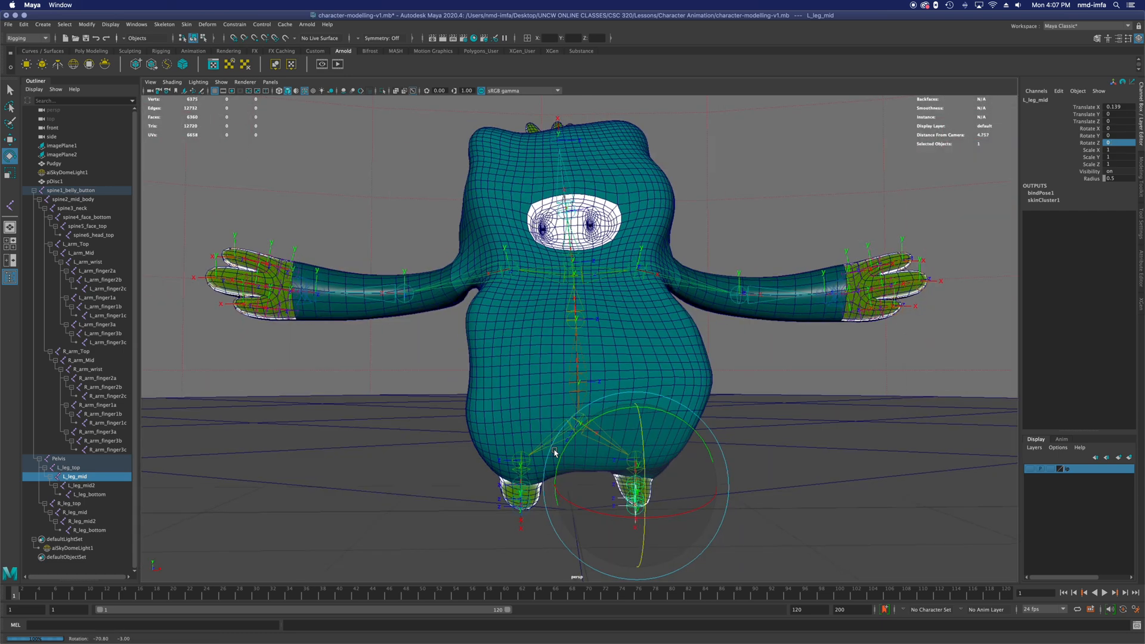
{"action": "left_click", "coordinate": [521, 490]}
{"action": "mouse_move", "coordinate": [518, 541]}
{"action": "left_mouse_down"}
{"action": "mouse_move", "coordinate": [520, 524]}
{"action": "mouse_move", "coordinate": [519, 549]}
{"action": "left_mouse_up"}
{"action": "key", "text": "super+z"}
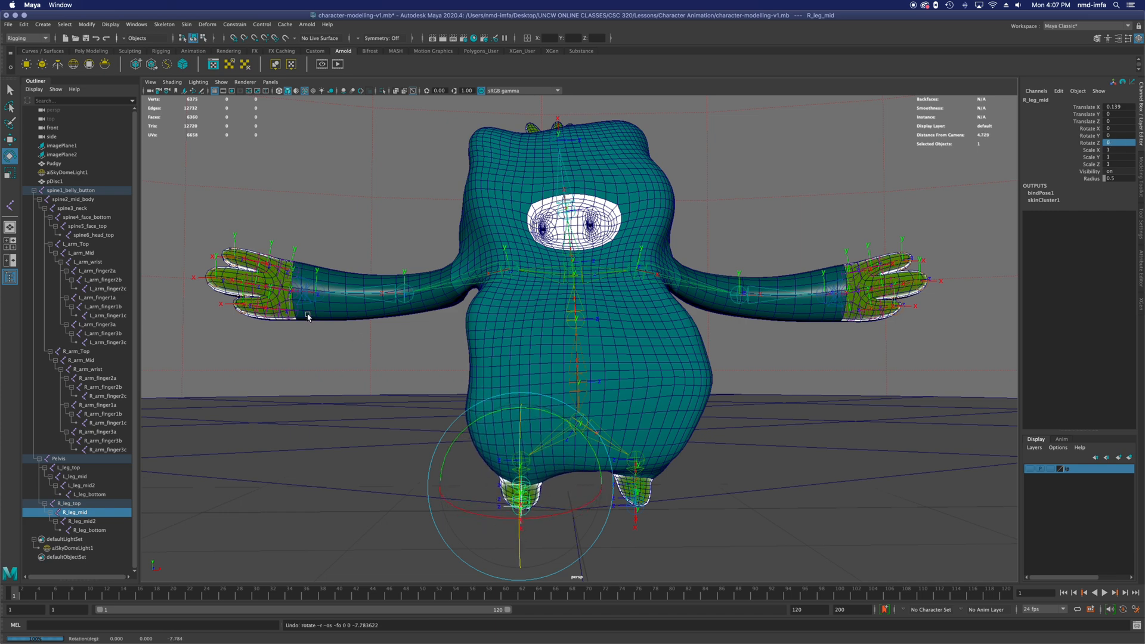
Test the right arm's deformation by rotating R_arm_Mid about Y and then R_arm_wrist, and undo the rotations.
{"action": "left_click", "coordinate": [409, 298]}
{"action": "left_click", "coordinate": [402, 296]}
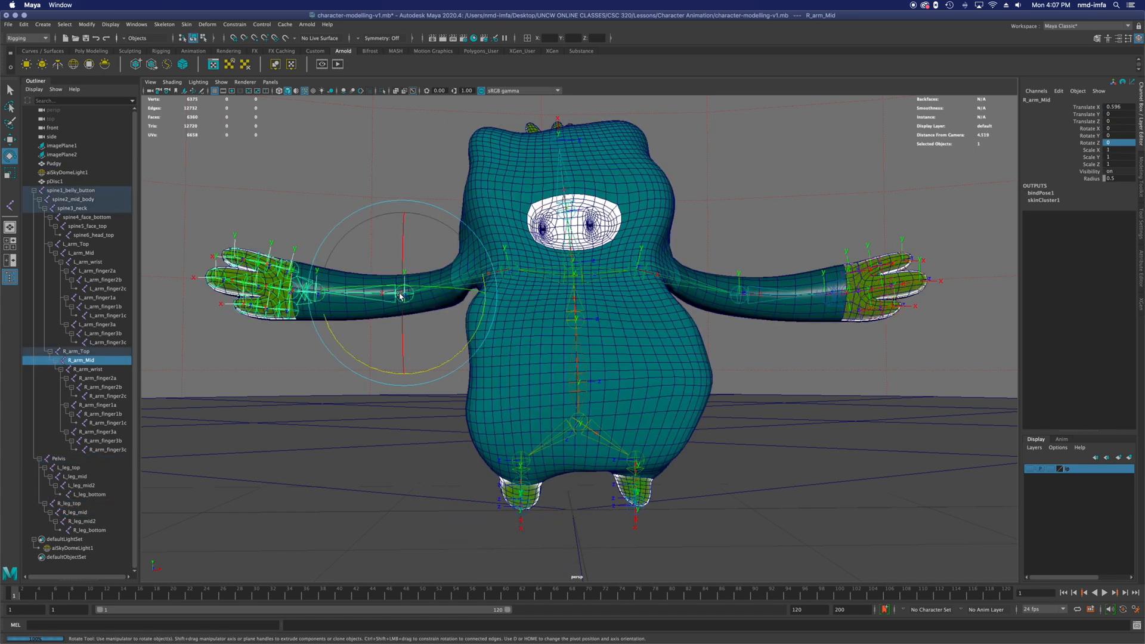
{"action": "left_click_drag", "start_coordinate": [391, 290], "coordinate": [358, 284]}
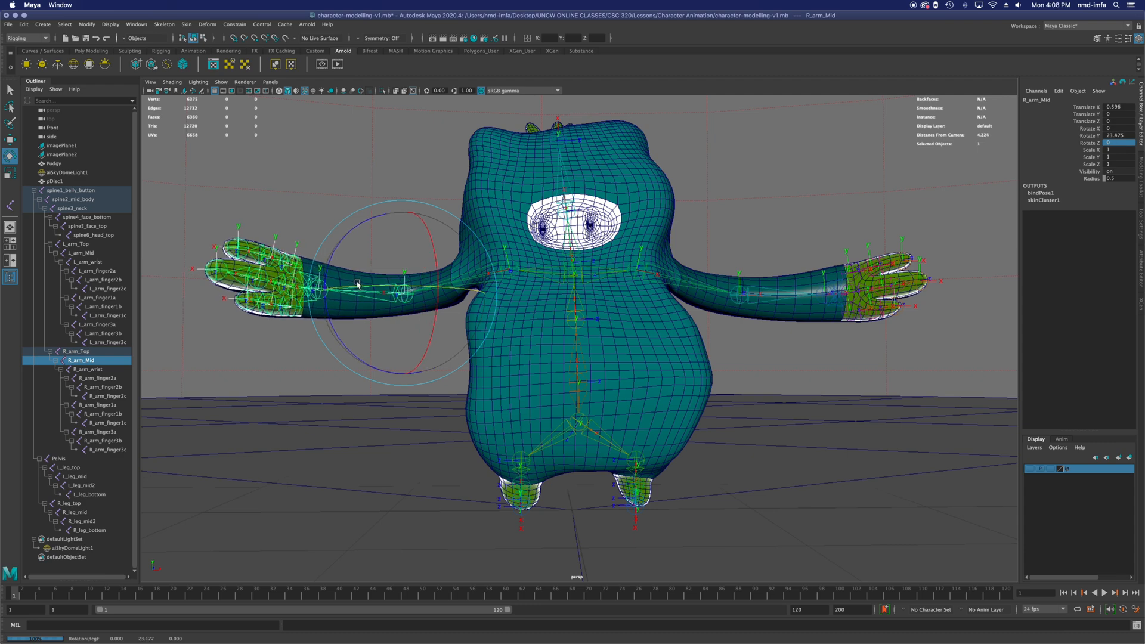
{"action": "left_click", "coordinate": [309, 312]}
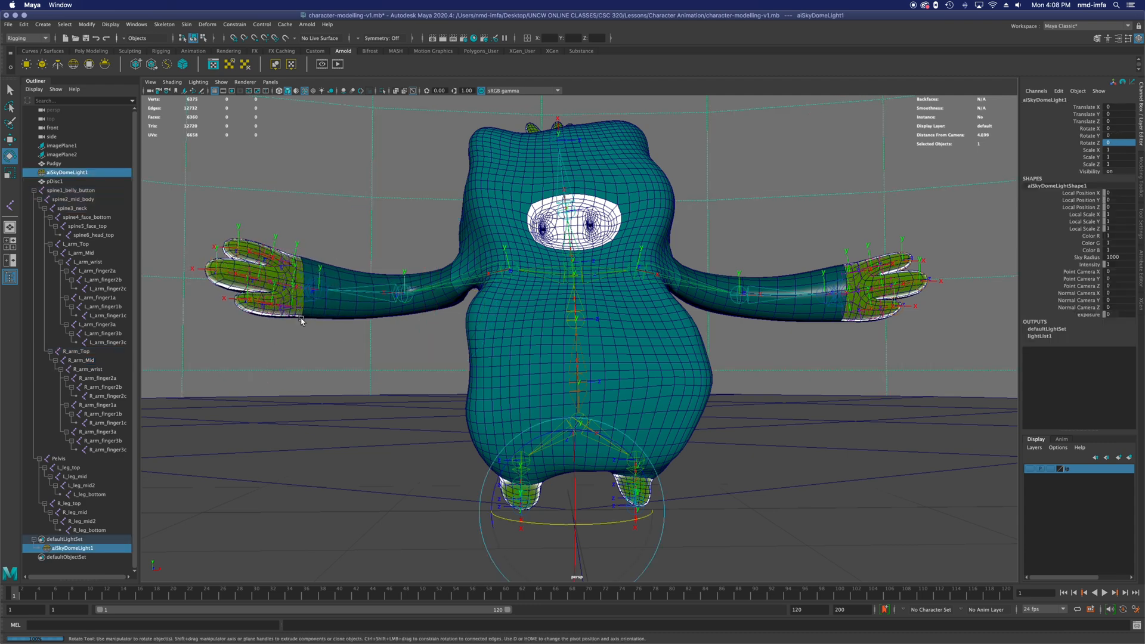
{"action": "left_click", "coordinate": [320, 291]}
{"action": "left_click_drag", "start_coordinate": [335, 296], "coordinate": [383, 334]}
{"action": "key", "text": "z"}
{"action": "key", "text": "z"}
{"action": "key", "text": "z"}
{"action": "key", "text": "z"}
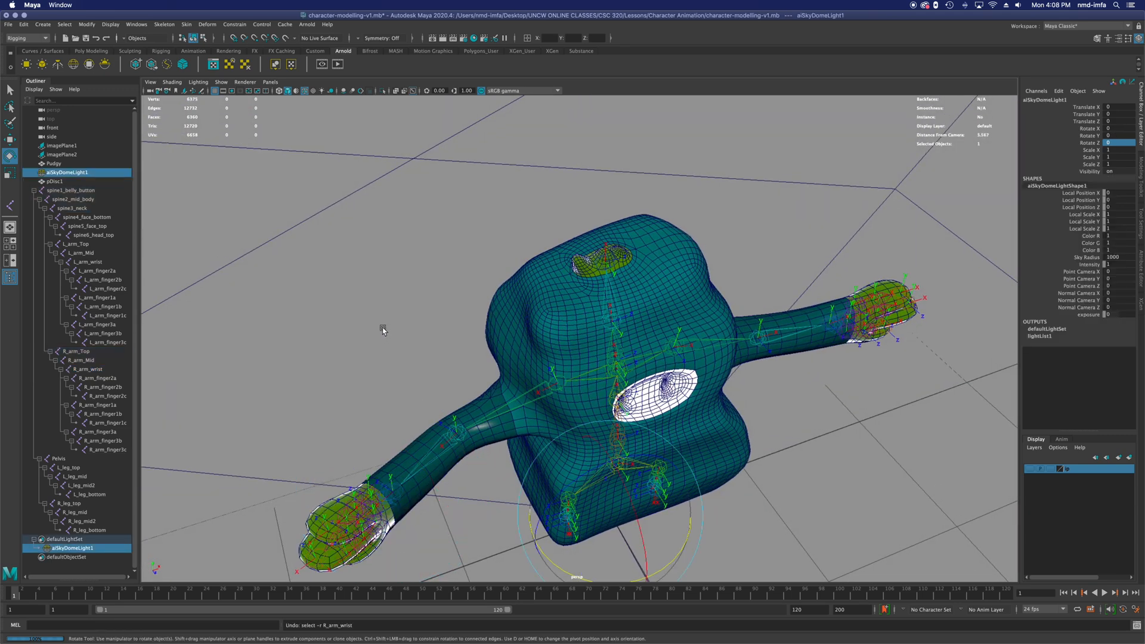
Test bending the torso by rotating the spine2_mid_body joint, and undo the rotation.
{"action": "left_click_drag", "start_coordinate": [621, 351], "coordinate": [621, 374], "text": "alt"}
{"action": "left_click", "coordinate": [589, 333]}
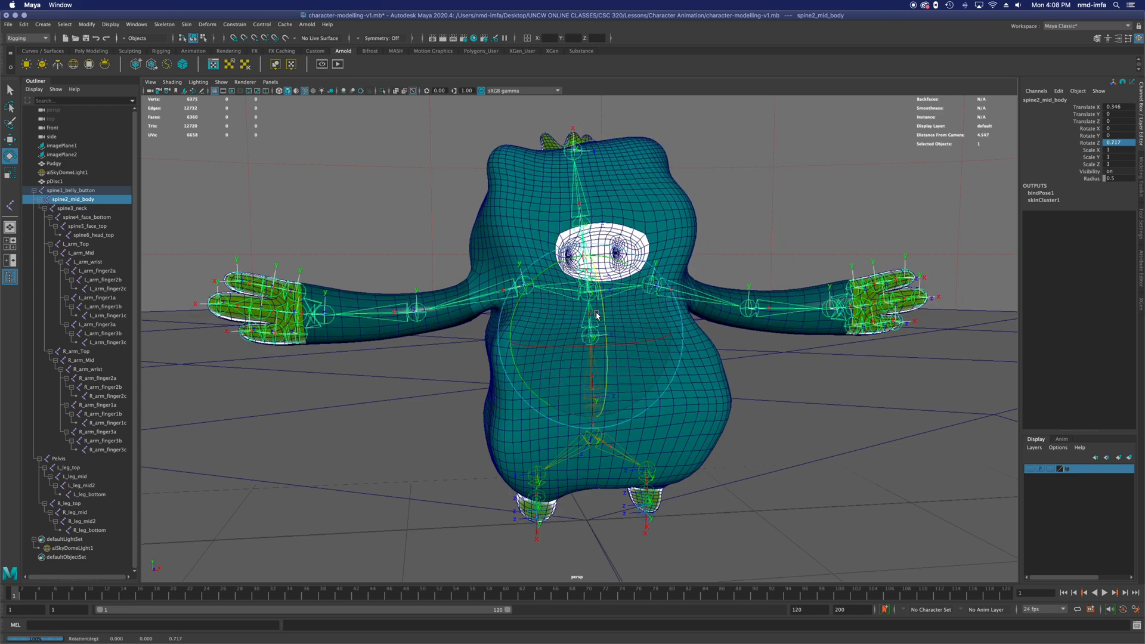
{"action": "left_click_drag", "start_coordinate": [600, 312], "coordinate": [608, 346]}
{"action": "key", "text": "super+z"}
Test the head's deformation by rotating the spine5_face_top joint about Z, and undo the rotation.
{"action": "left_click", "coordinate": [584, 212]}
{"action": "left_click_drag", "start_coordinate": [596, 205], "coordinate": [598, 224]}
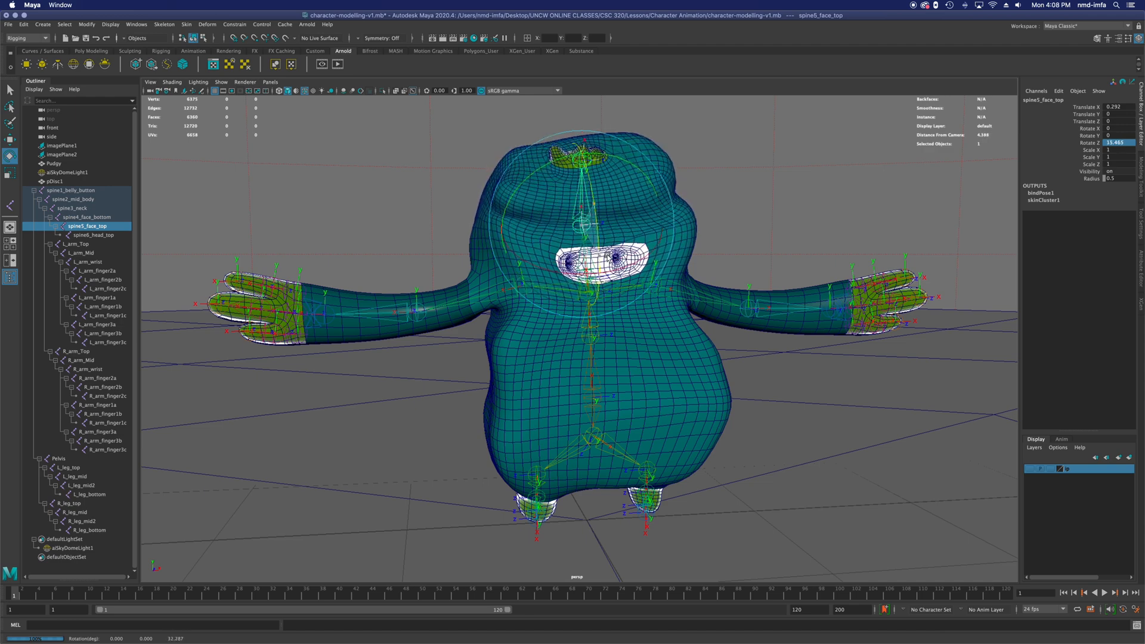
{"action": "left_click_drag", "start_coordinate": [606, 263], "coordinate": [594, 251]}
{"action": "key", "text": "ctrl+z"}
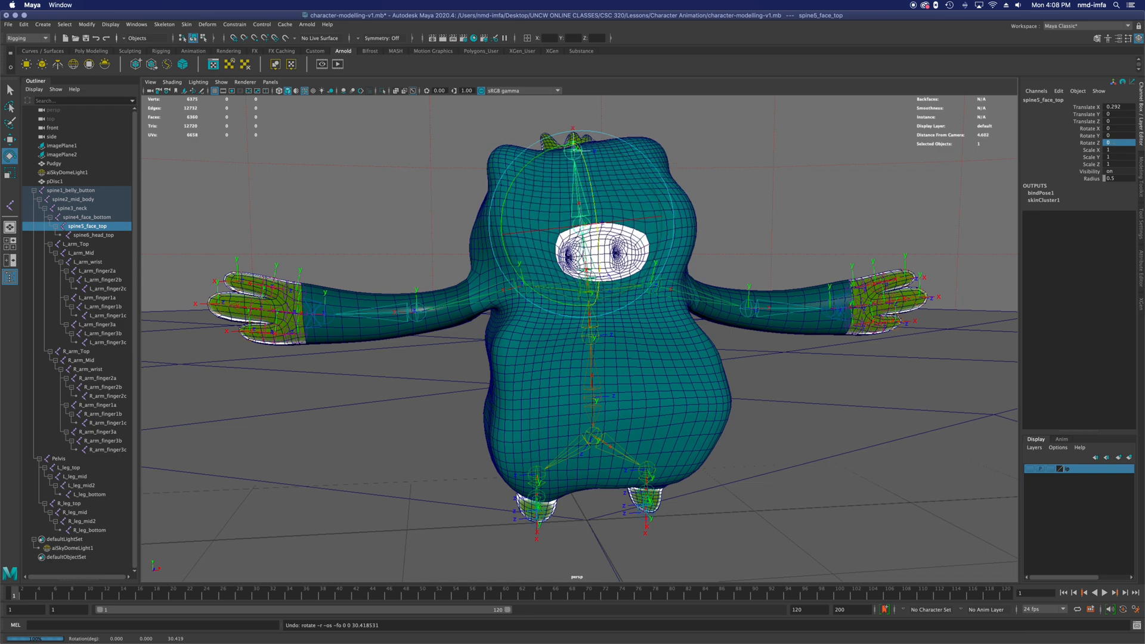
Save the scene with the bound character in its unposed bind position.
{"action": "key", "text": "super+s"}
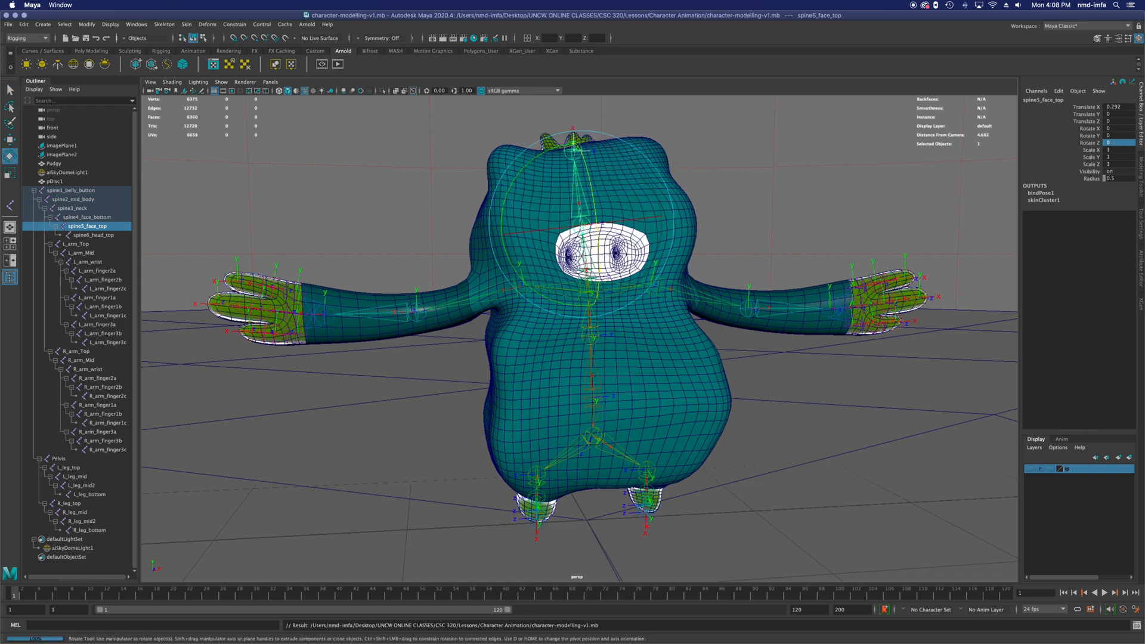
{"action": "left_click_drag", "start_coordinate": [727, 382], "coordinate": [679, 386], "text": "alt"}
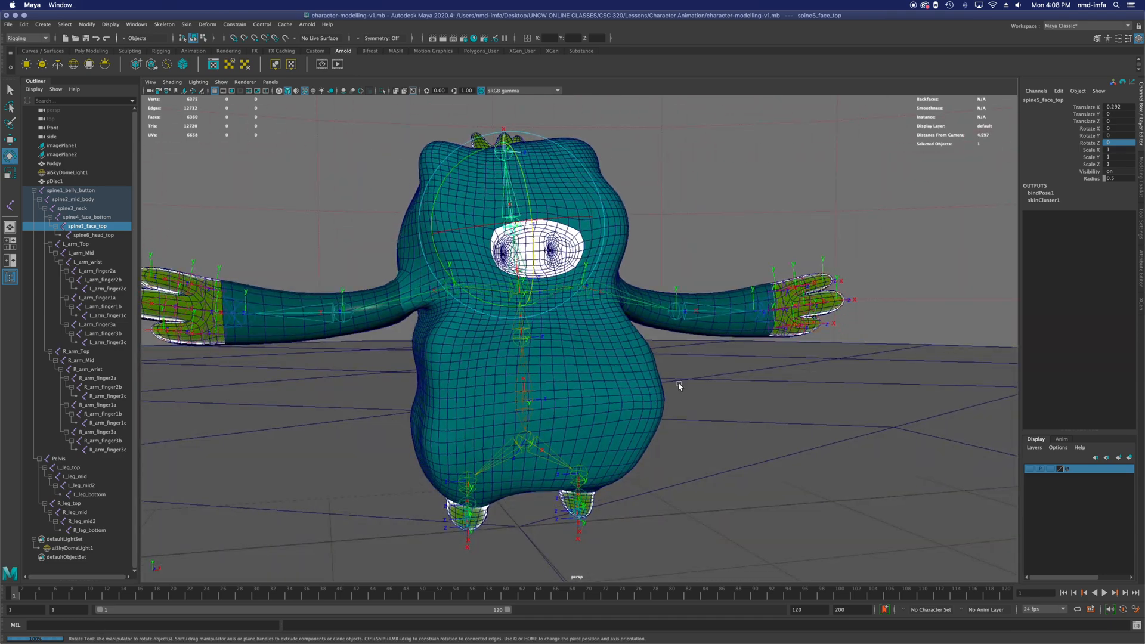